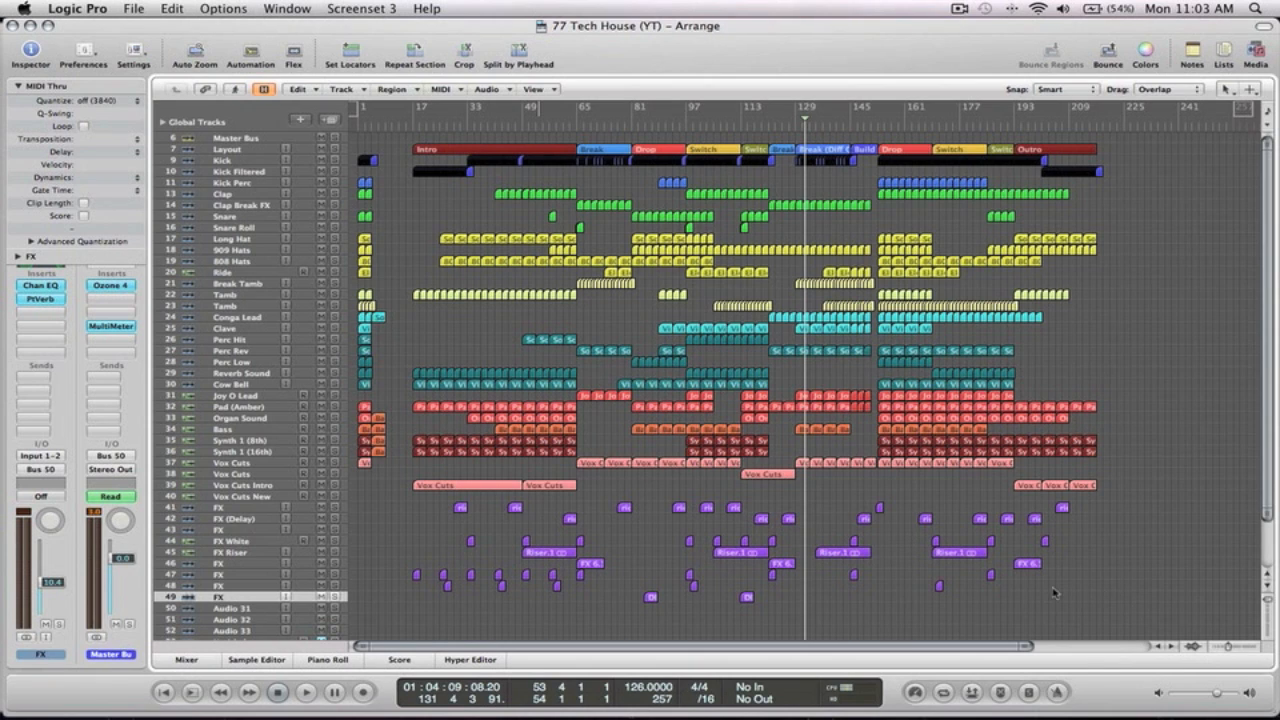
Audition the short effect region on track 48 in solo, playing from just before bar 26
{"action": "left_click_drag", "start_coordinate": [1122, 618], "coordinate": [412, 530]}
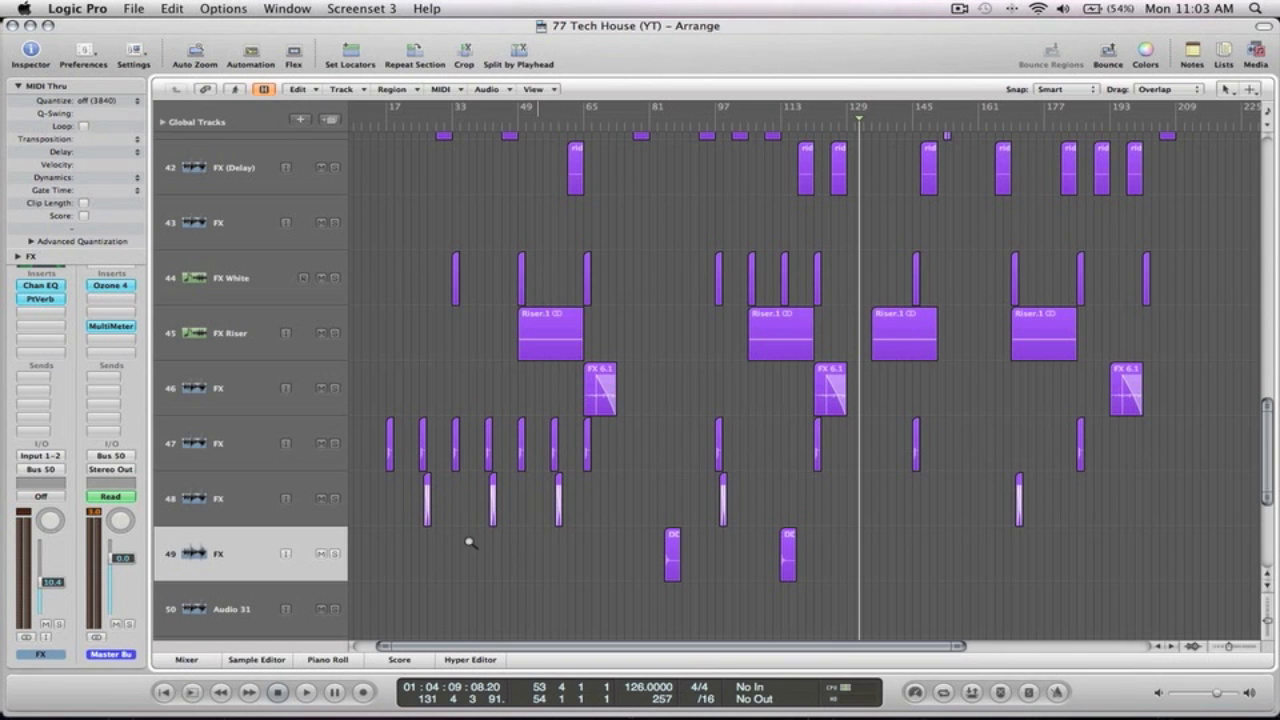
{"action": "left_click_drag", "start_coordinate": [494, 555], "coordinate": [405, 443]}
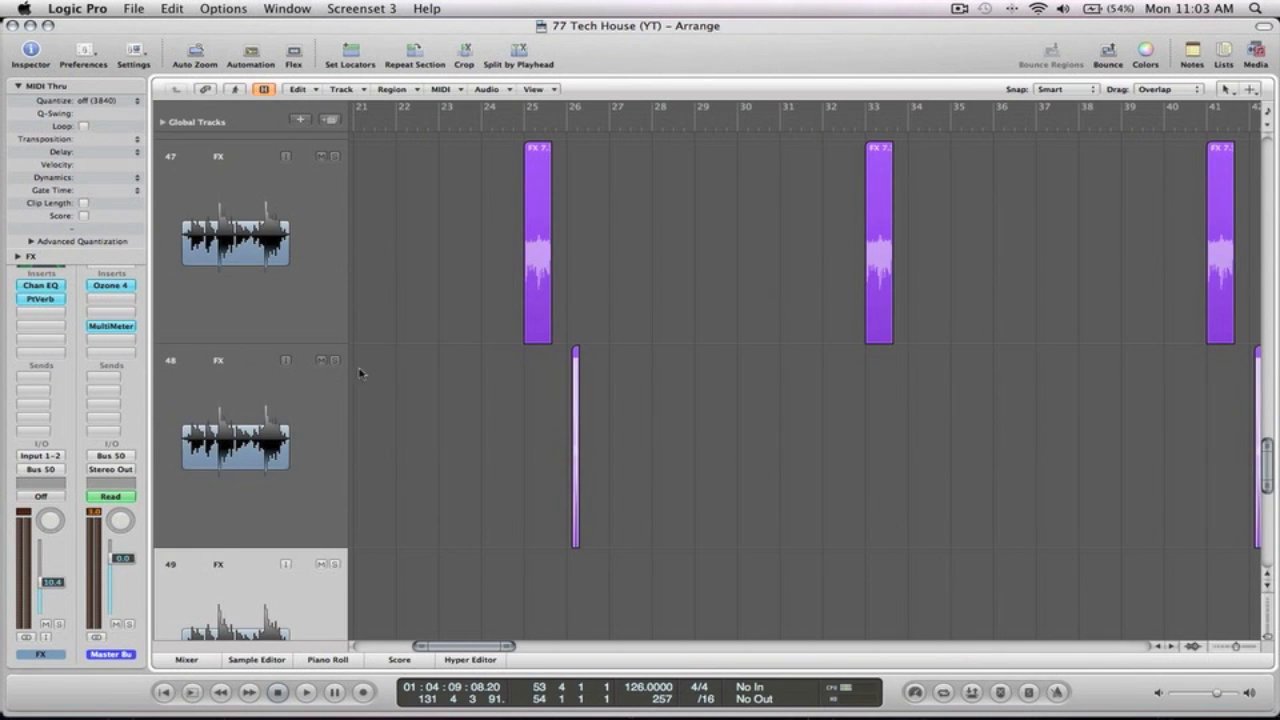
{"action": "double_click", "coordinate": [563, 128]}
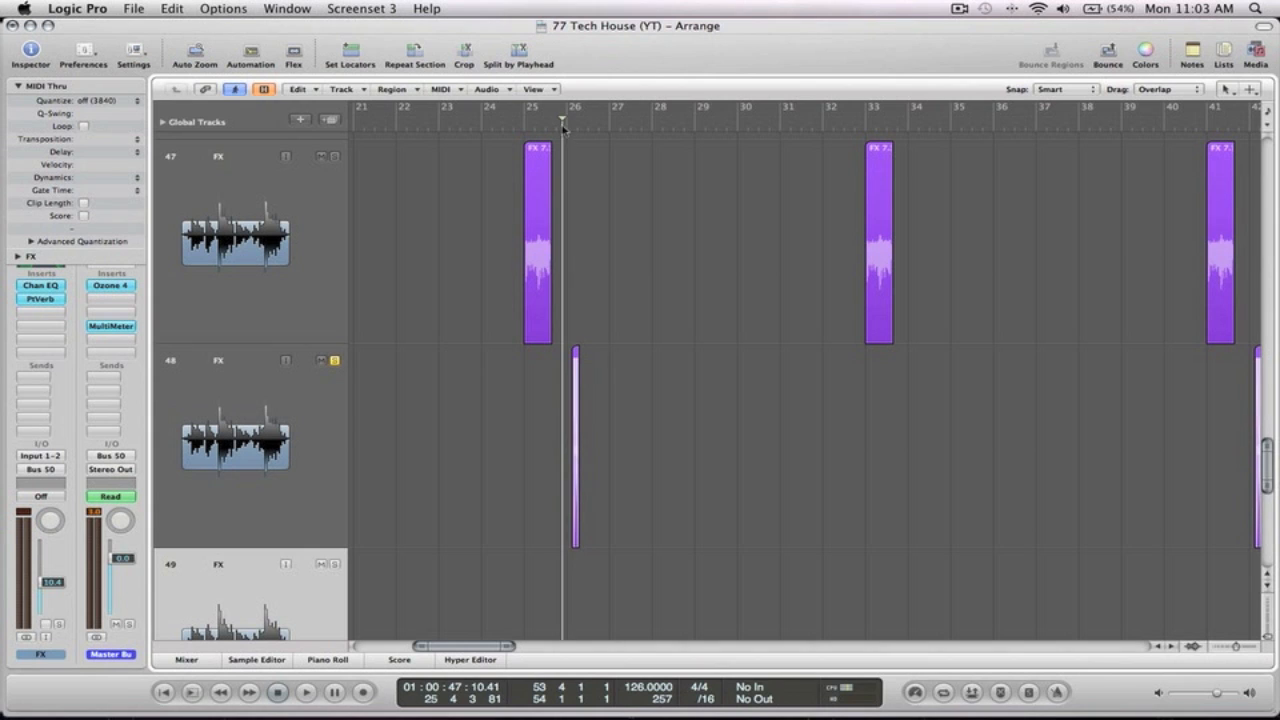
{"action": "key", "text": "space"}
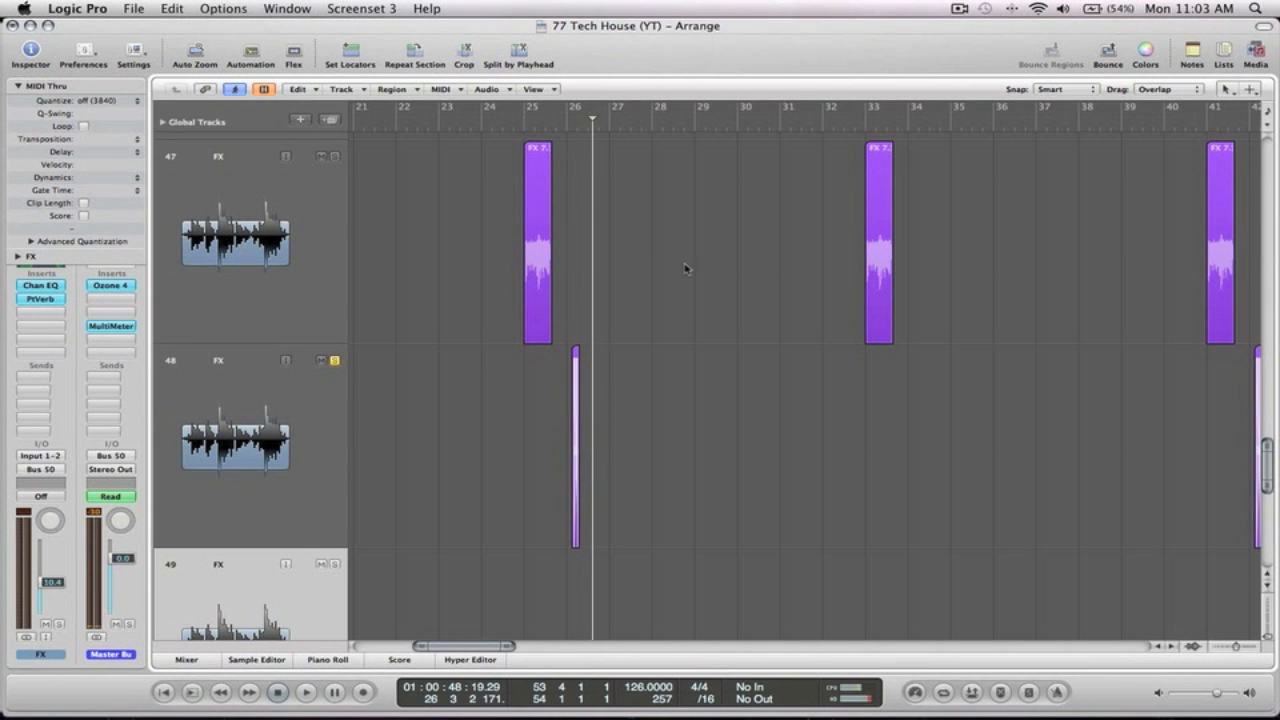
Turn off track 48's solo and play its effect within the full mix from just before bar 25
{"action": "left_click", "coordinate": [686, 266], "text": "ctrl+alt"}
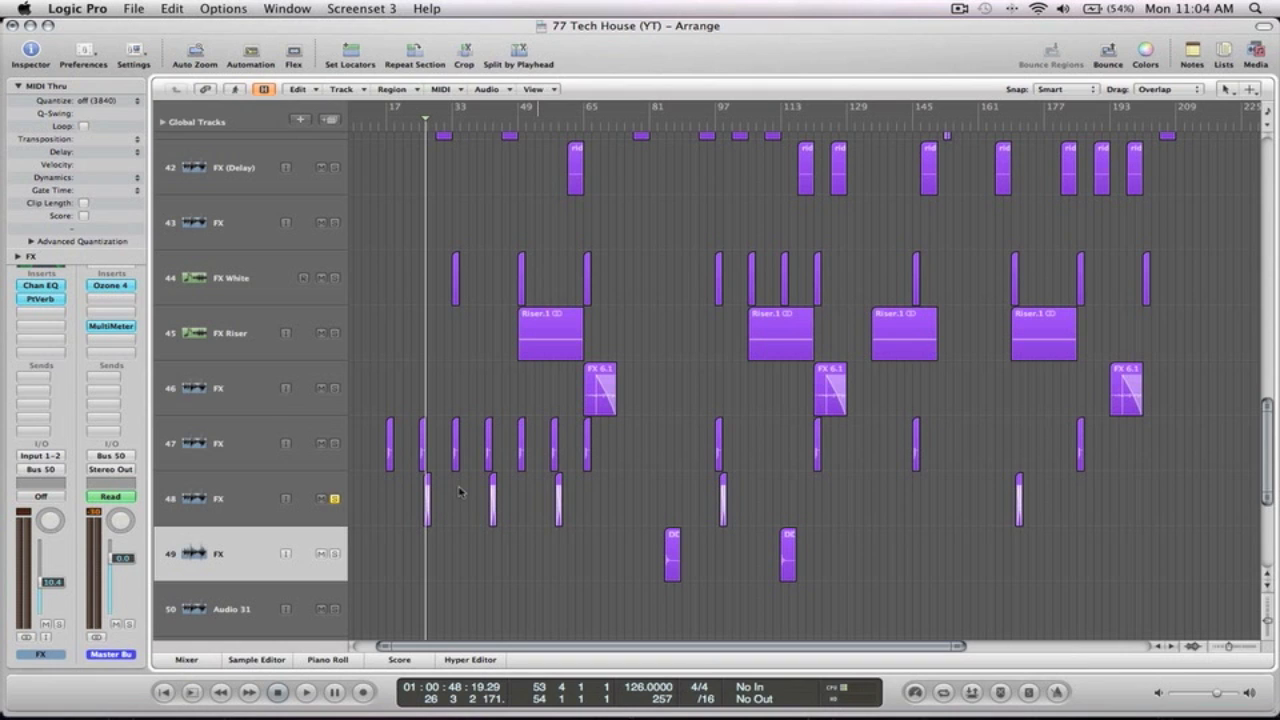
{"action": "left_click", "coordinate": [335, 498]}
{"action": "double_click", "coordinate": [418, 126]}
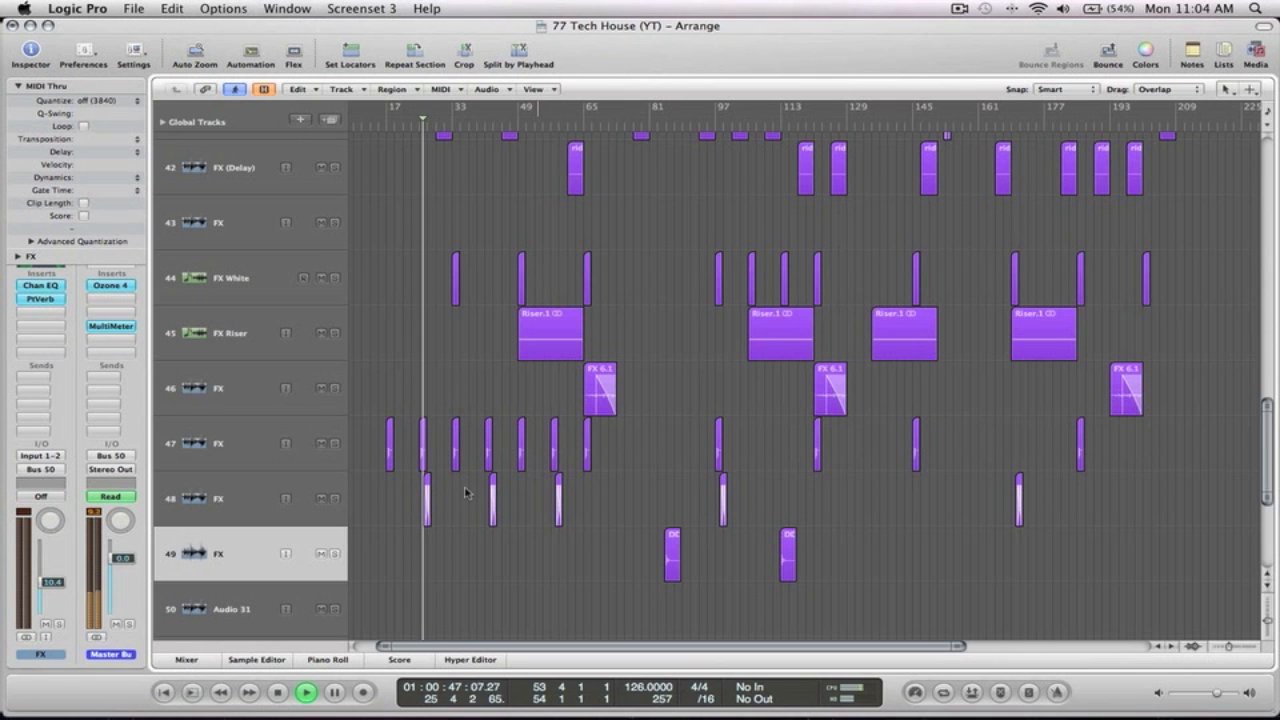
{"action": "left_click_drag", "start_coordinate": [487, 549], "coordinate": [408, 429]}
{"action": "key", "text": "space"}
Extend the start of the track 48 region back to just before bar 24 and play the longer sample soloed
{"action": "left_click_drag", "start_coordinate": [733, 527], "coordinate": [596, 330]}
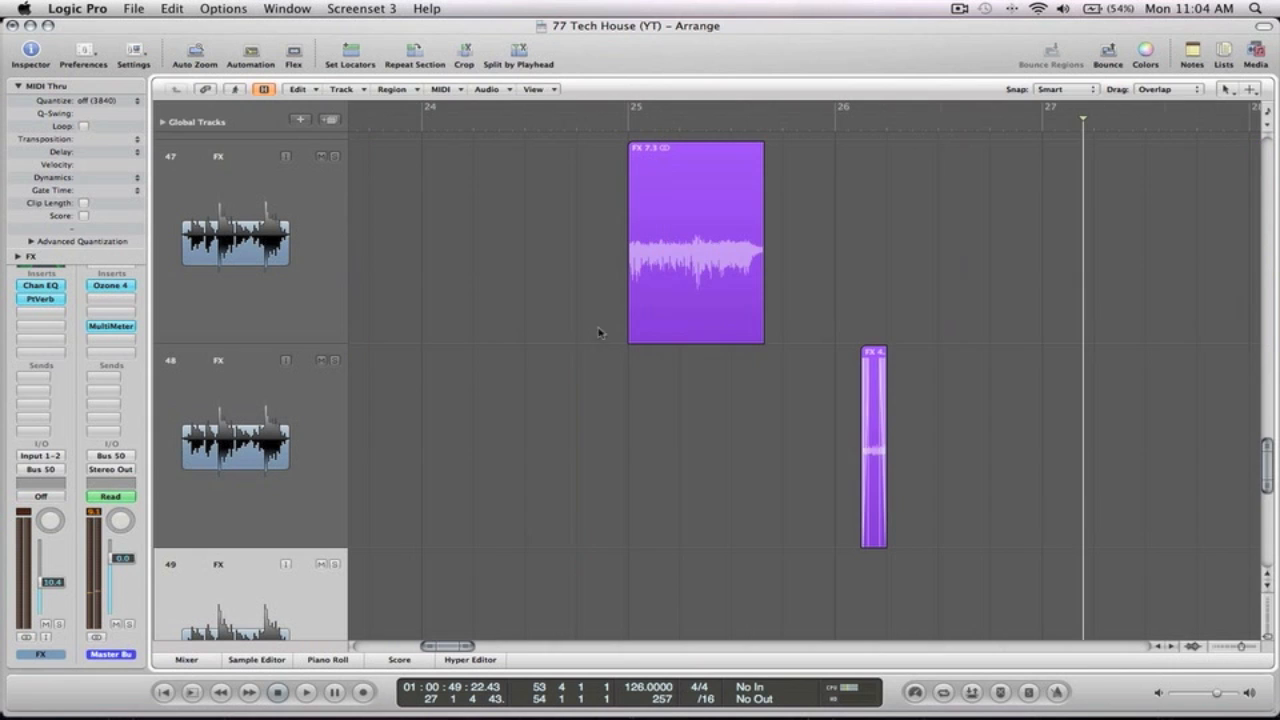
{"action": "left_click_drag", "start_coordinate": [861, 537], "coordinate": [545, 362]}
{"action": "left_click", "coordinate": [536, 150]}
{"action": "key", "text": "space"}
{"action": "left_click", "coordinate": [541, 130]}
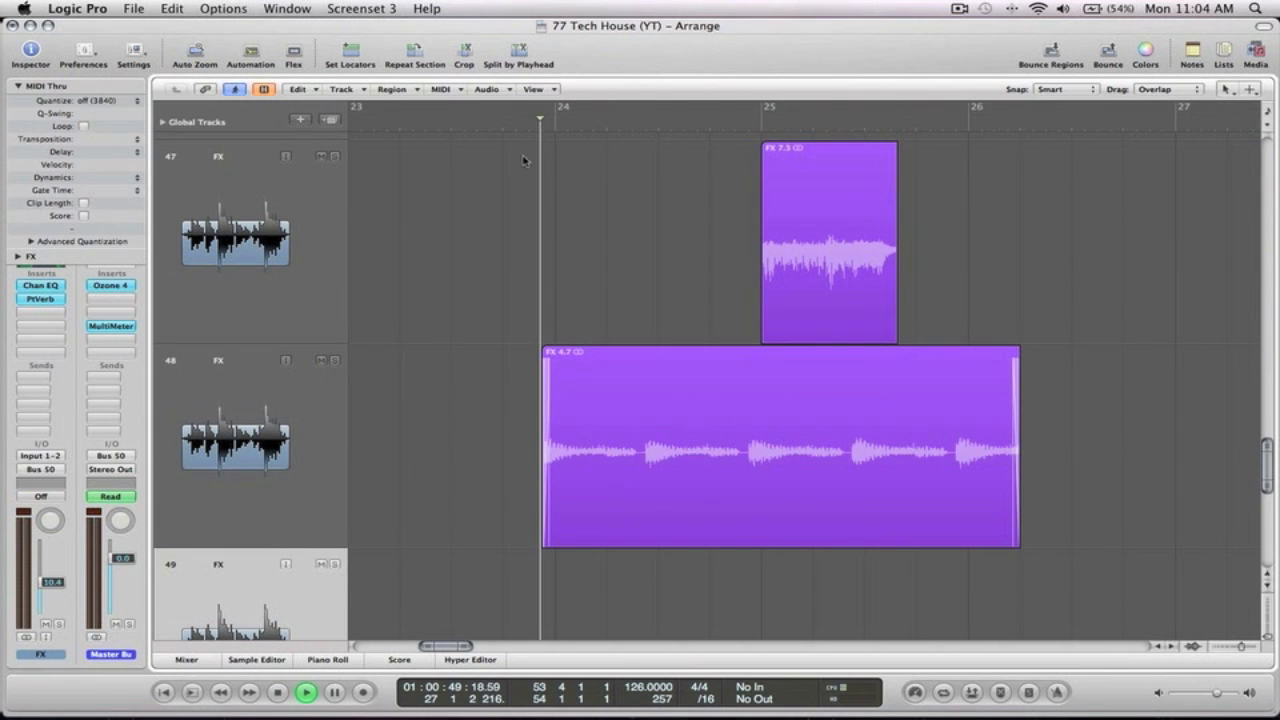
{"action": "left_click", "coordinate": [334, 360]}
{"action": "left_click", "coordinate": [247, 440]}
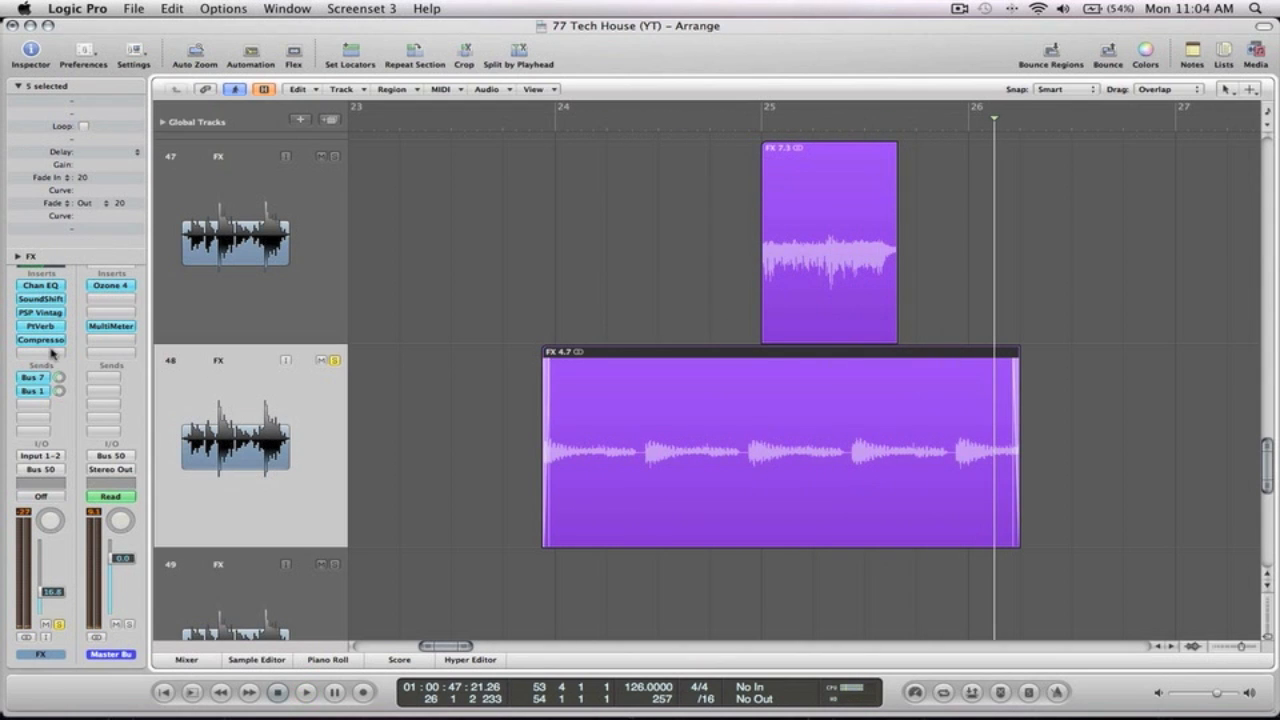
Bypass the Bus 7 and Bus 1 sends on track 48 and replay the extended region from just before bar 24
{"action": "left_click", "coordinate": [38, 380], "text": "alt"}
{"action": "left_click", "coordinate": [38, 391], "text": "alt"}
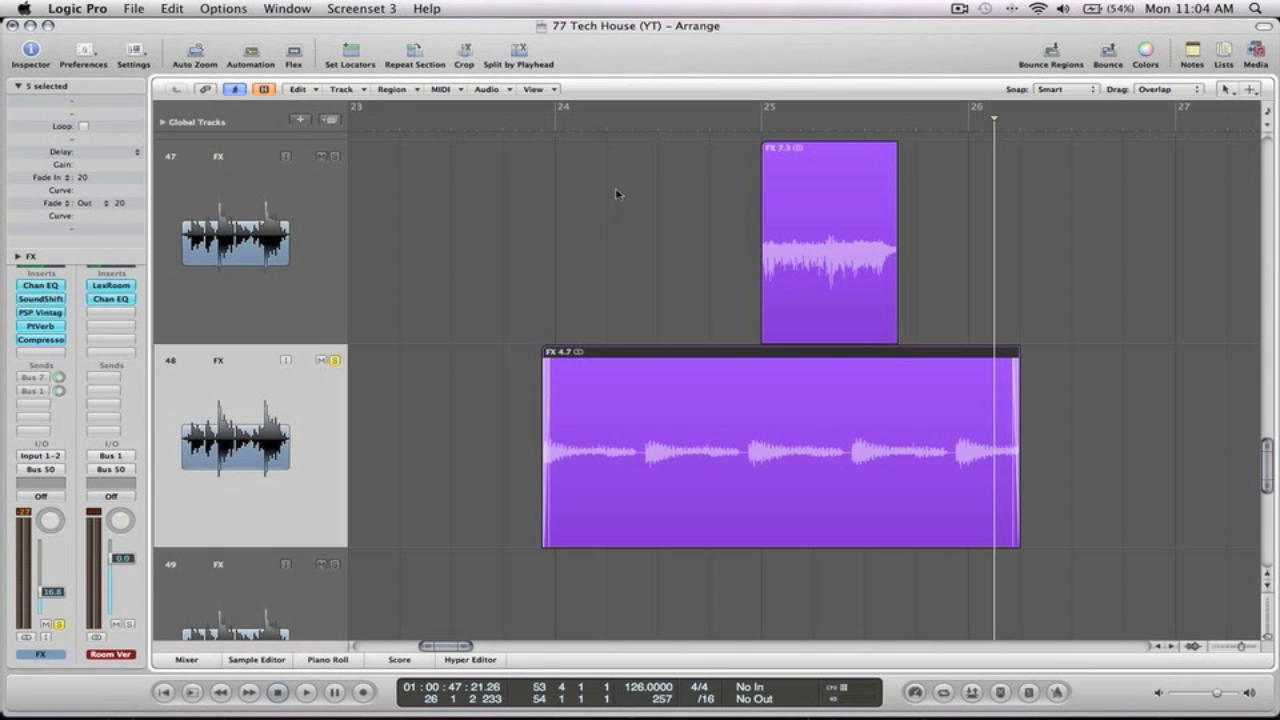
{"action": "double_click", "coordinate": [545, 134]}
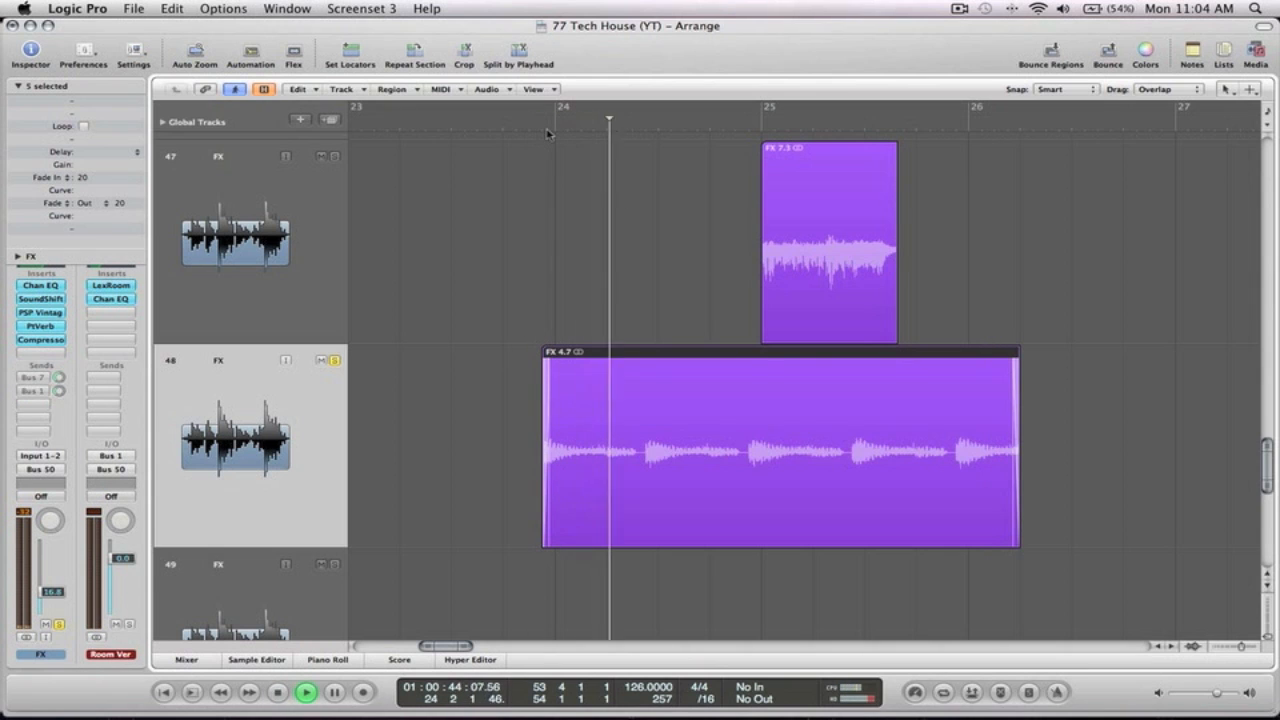
{"action": "key", "text": "space"}
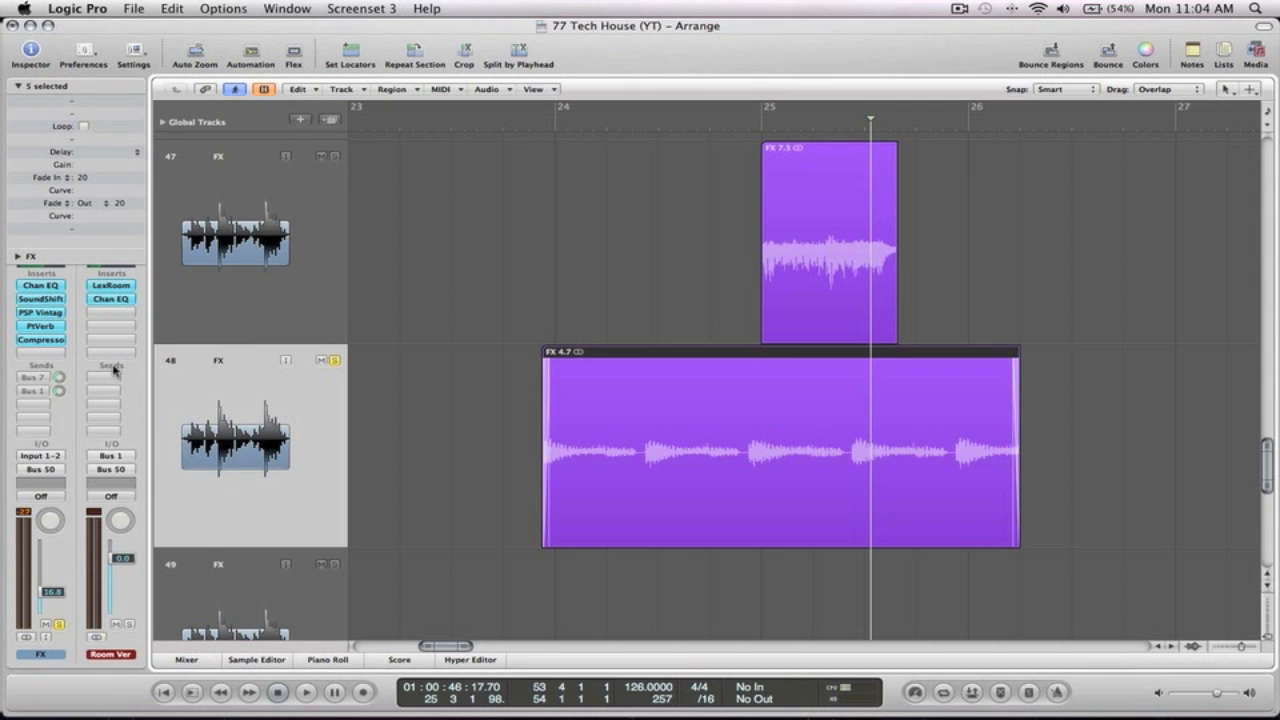
Undo the region extension on track 48, re-enable its Bus 7 and Bus 1 sends, and turn off its solo
{"action": "key", "text": "super+z"}
{"action": "scroll", "coordinate": [597, 400], "scroll_direction": "down", "scroll_amount": 5}
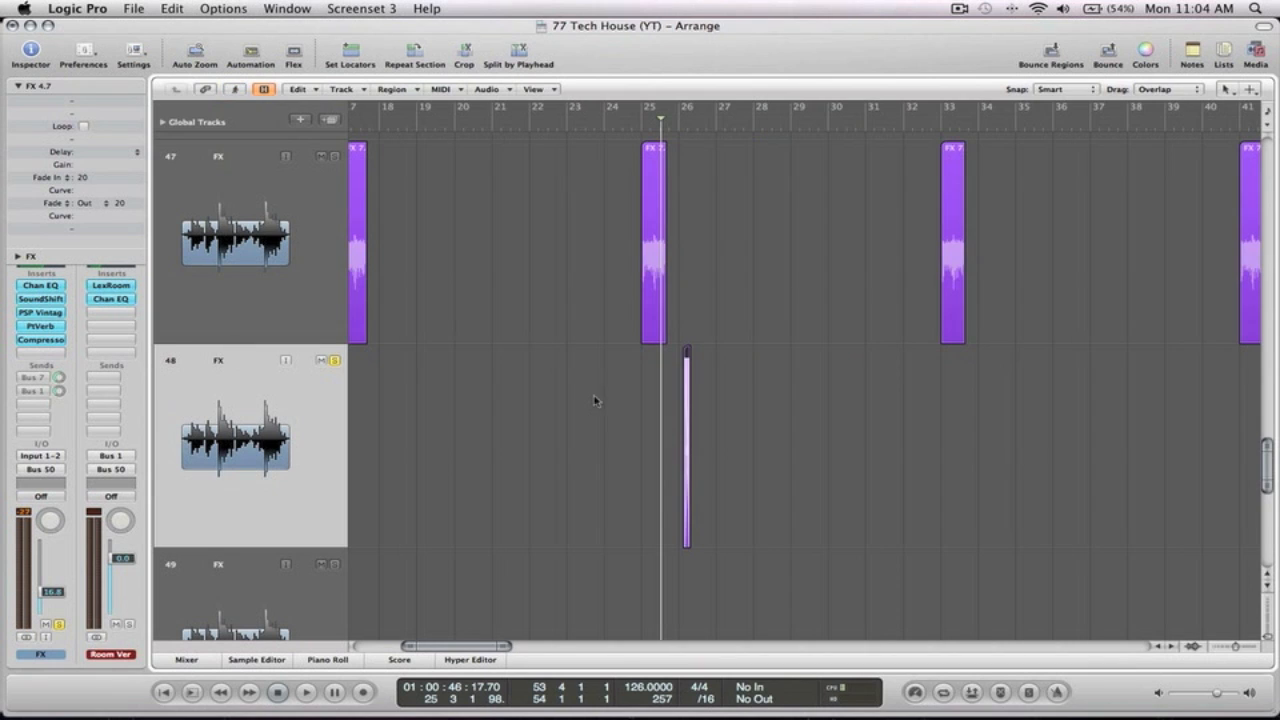
{"action": "left_click", "coordinate": [35, 378], "text": "alt"}
{"action": "left_click", "coordinate": [35, 391], "text": "alt"}
{"action": "left_click", "coordinate": [334, 361]}
Play the track 48 effect in context with the full mix, then stop playback with the whole arrangement in view
{"action": "key", "text": "space"}
{"action": "key", "text": "z"}
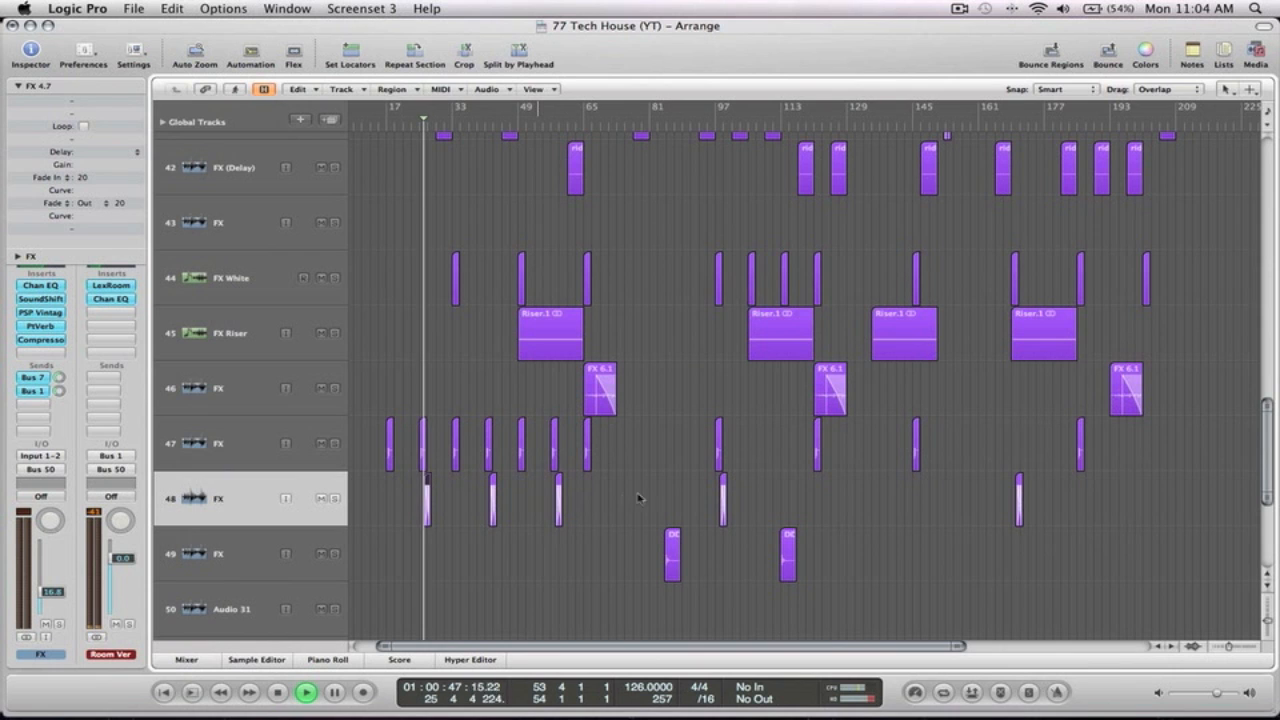
{"action": "left_click", "coordinate": [638, 493]}
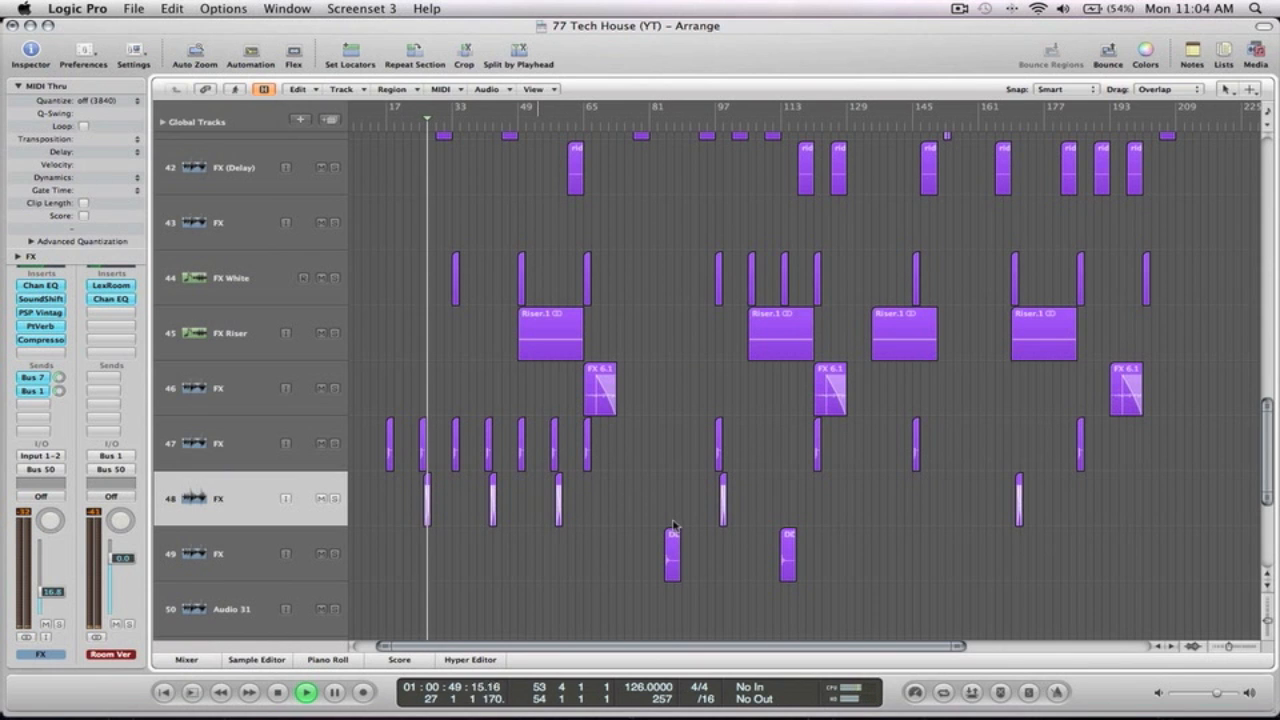
{"action": "key", "text": "z"}
{"action": "key", "text": "space"}
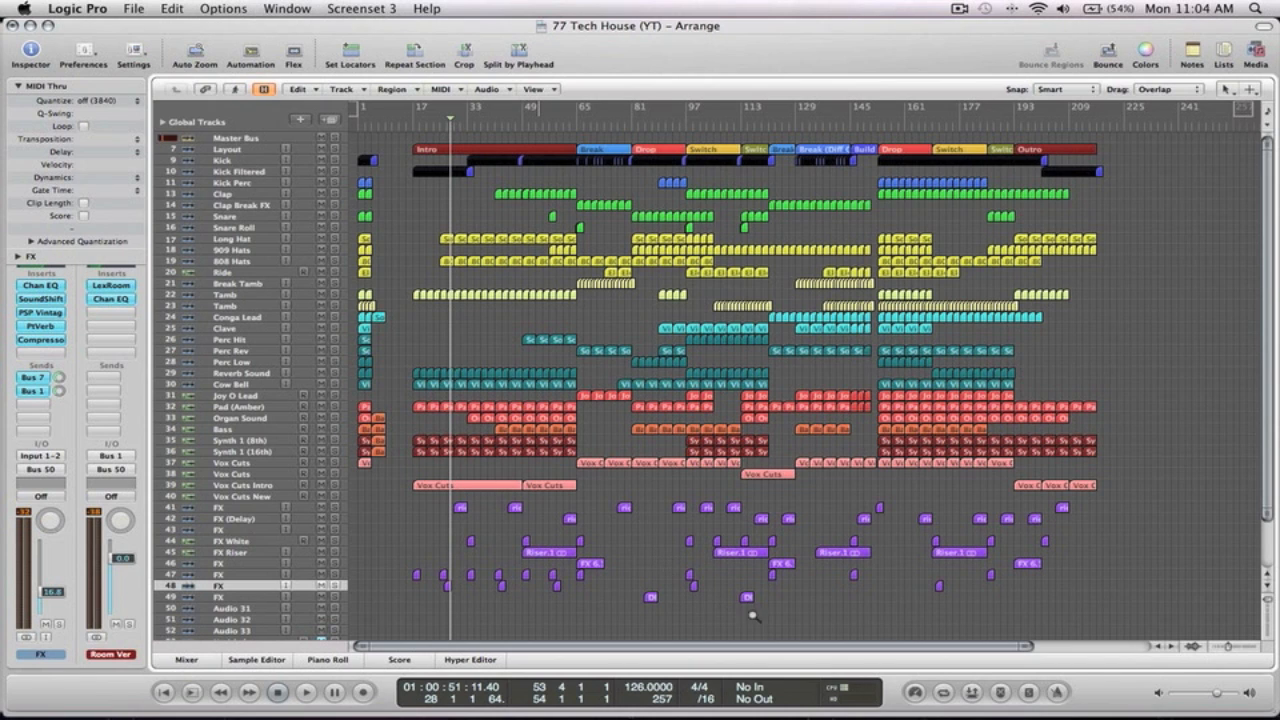
Examine the first spring effect region on track 49 and its source sample files in the Dark Dub folder
{"action": "left_click_drag", "start_coordinate": [872, 624], "coordinate": [554, 558]}
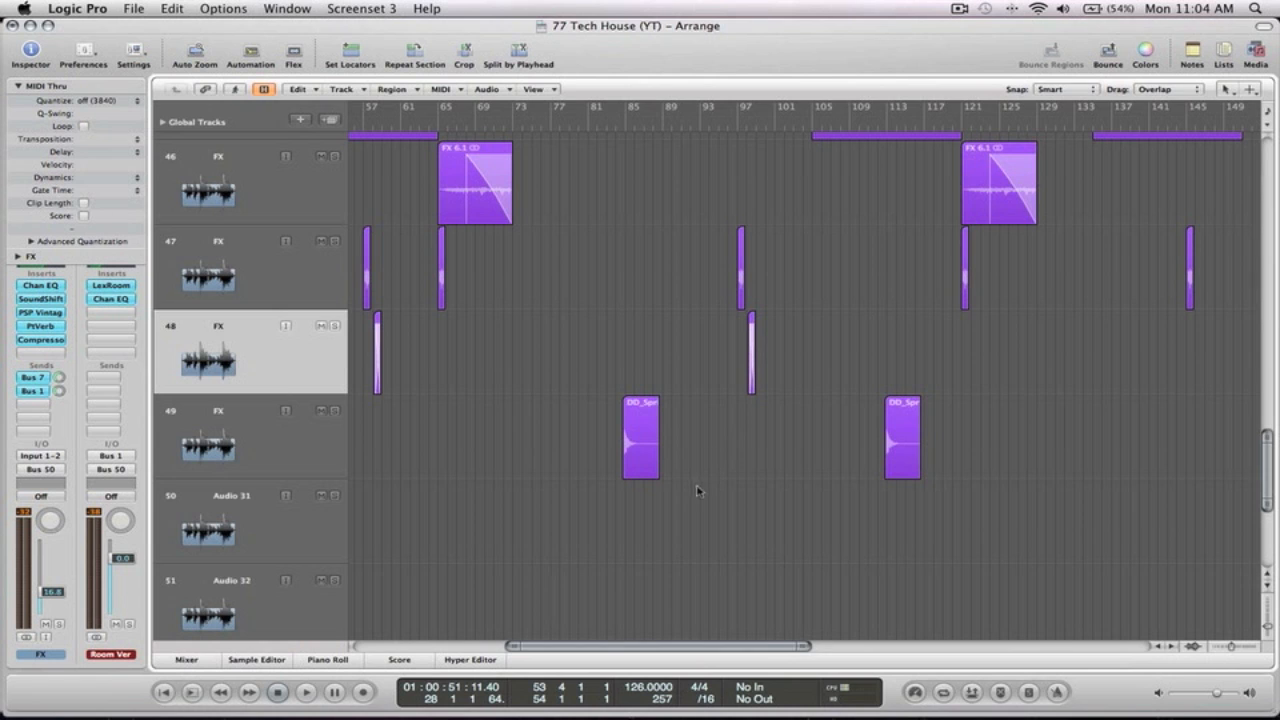
{"action": "left_click_drag", "start_coordinate": [698, 490], "coordinate": [626, 397]}
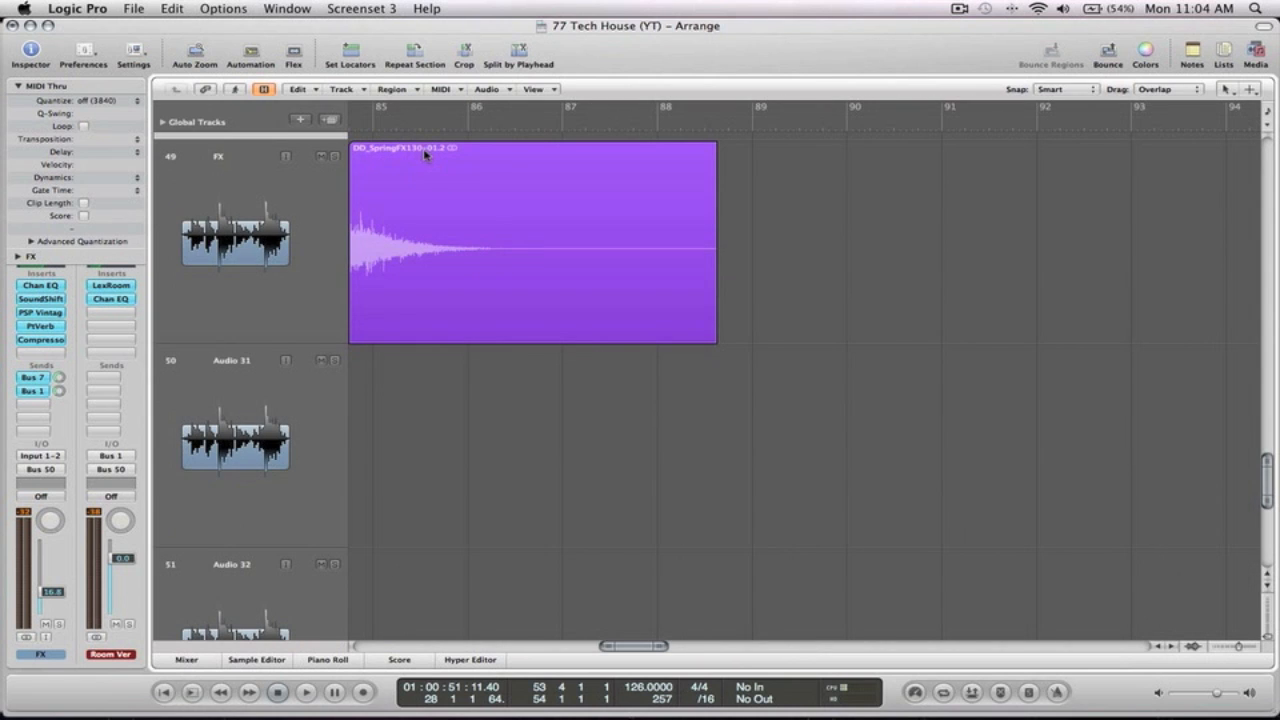
{"action": "scroll", "coordinate": [425, 153], "scroll_direction": "left", "scroll_amount": 2}
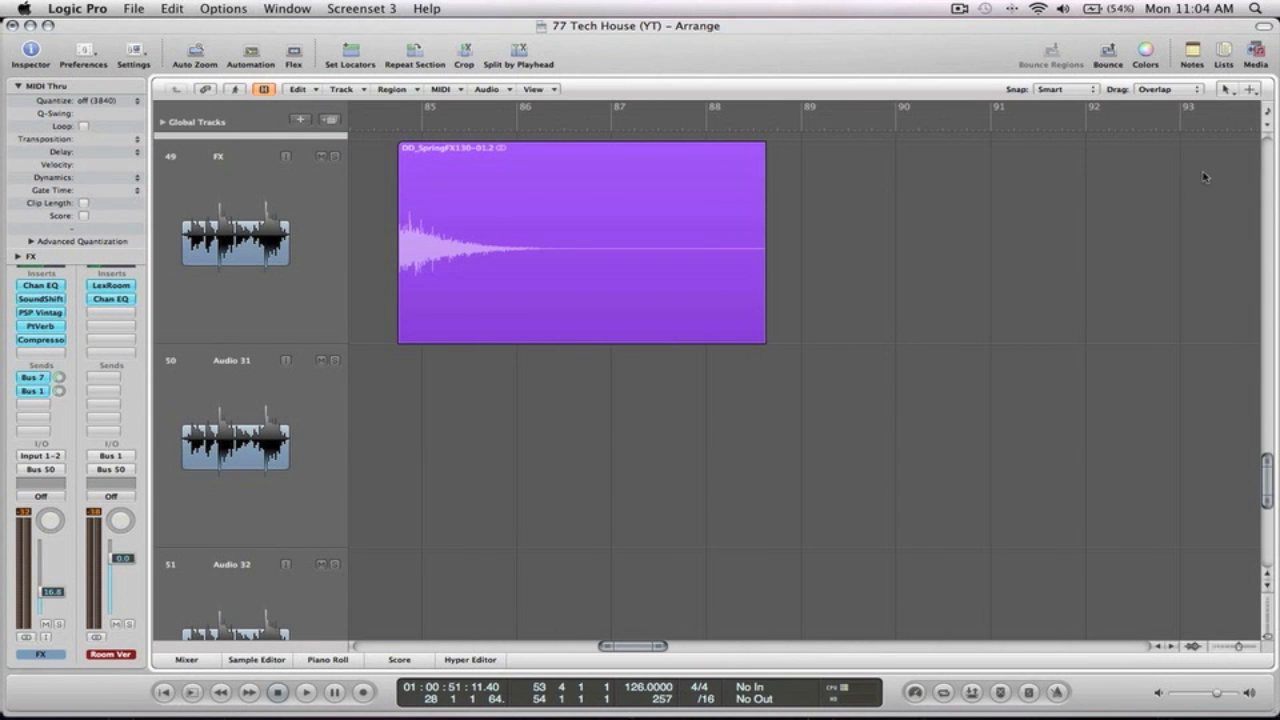
{"action": "left_click", "coordinate": [1256, 52]}
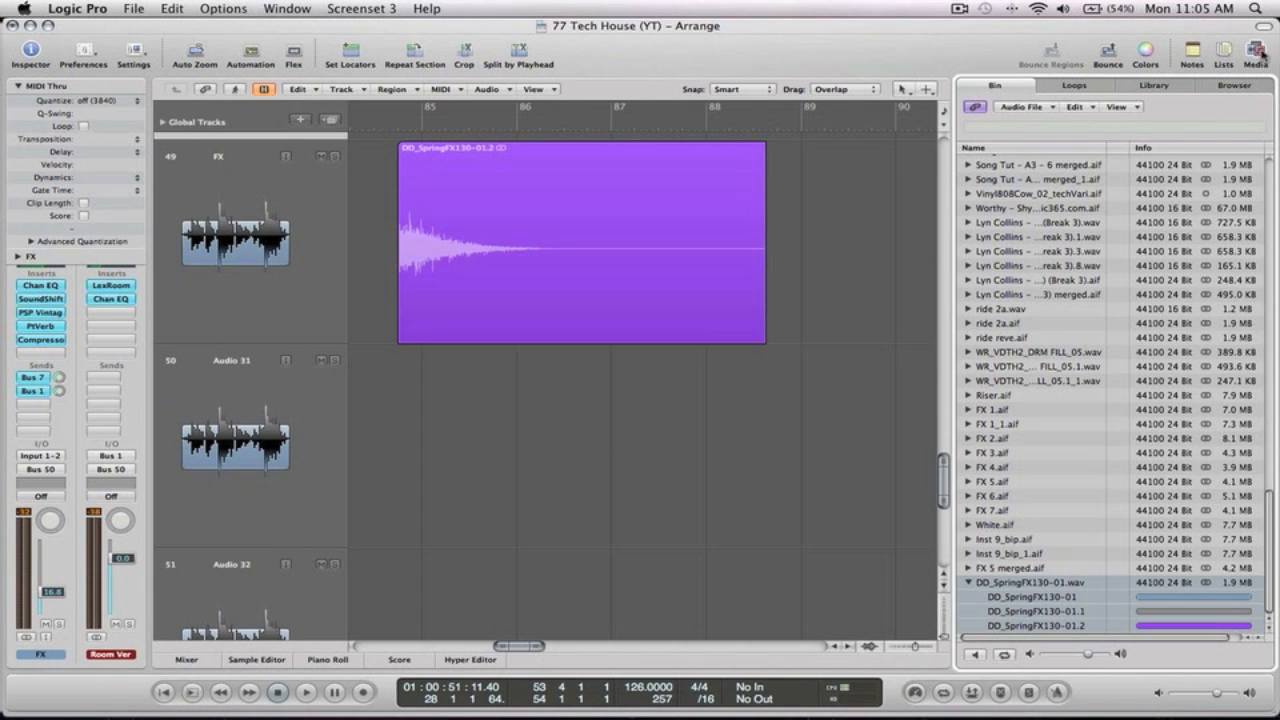
{"action": "left_click", "coordinate": [1257, 53]}
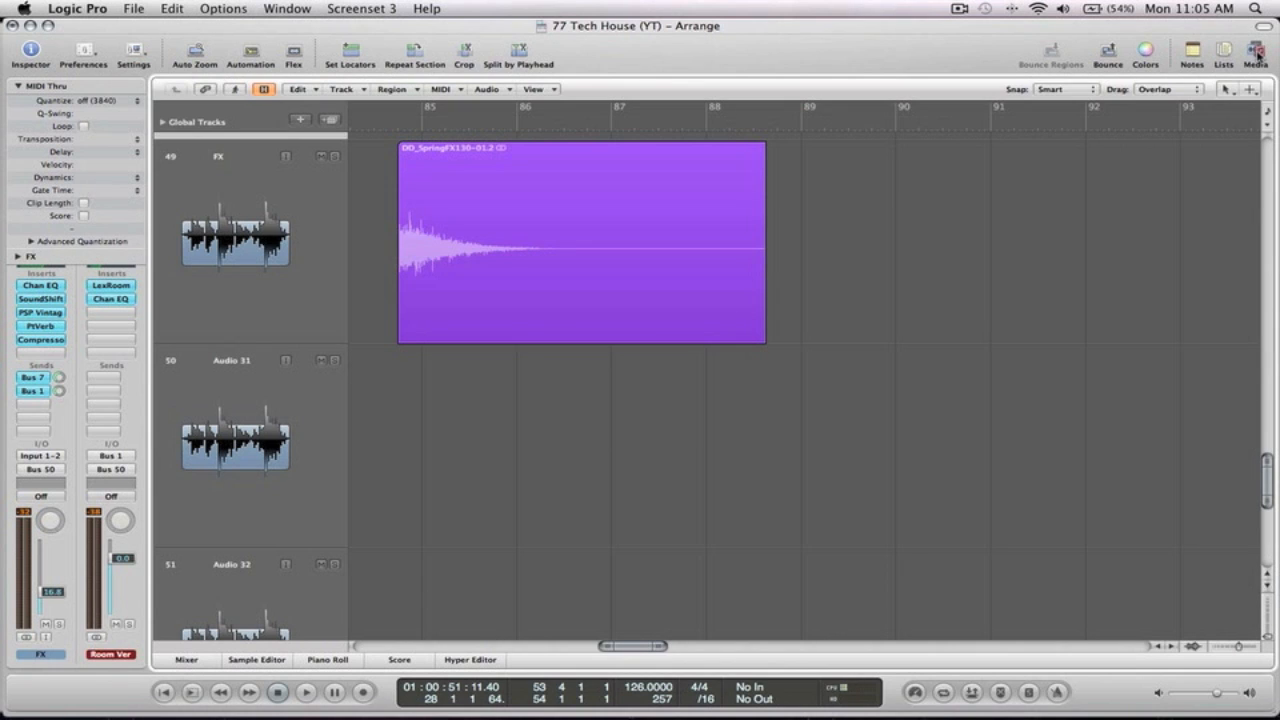
{"action": "left_click", "coordinate": [1257, 54]}
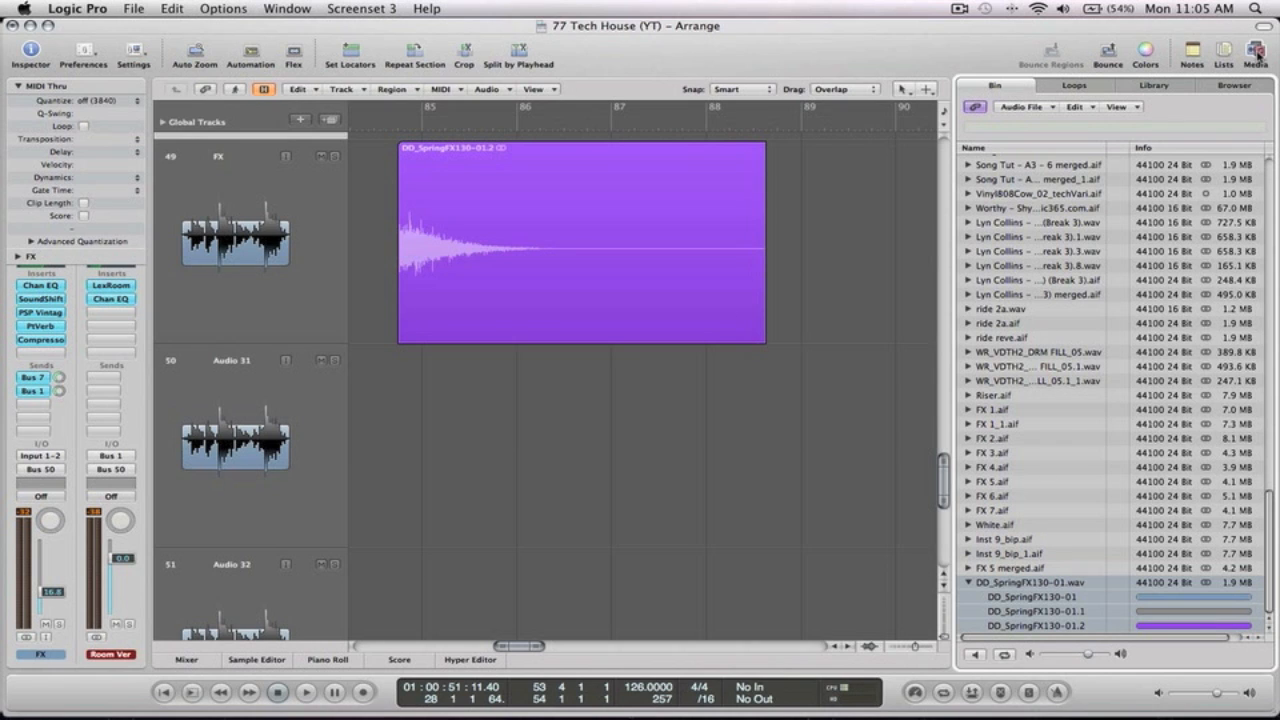
{"action": "left_click", "coordinate": [1237, 85]}
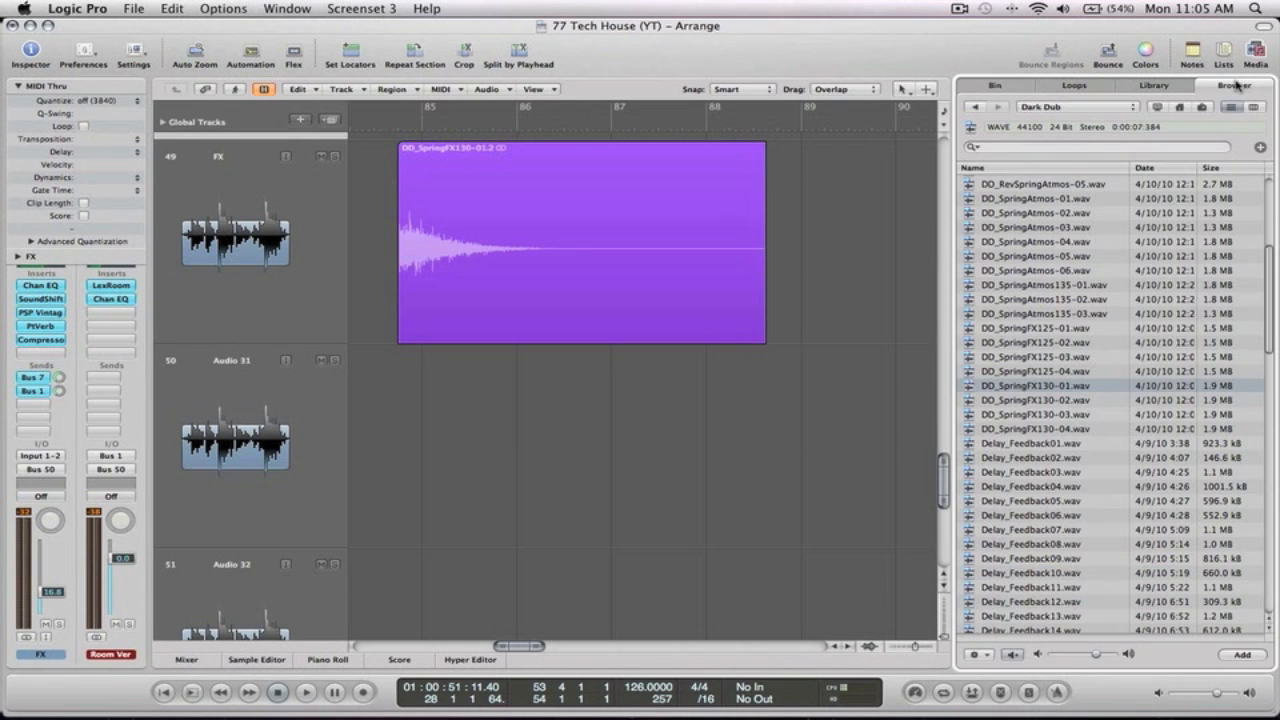
{"action": "scroll", "coordinate": [1050, 318], "scroll_direction": "up", "scroll_amount": 2}
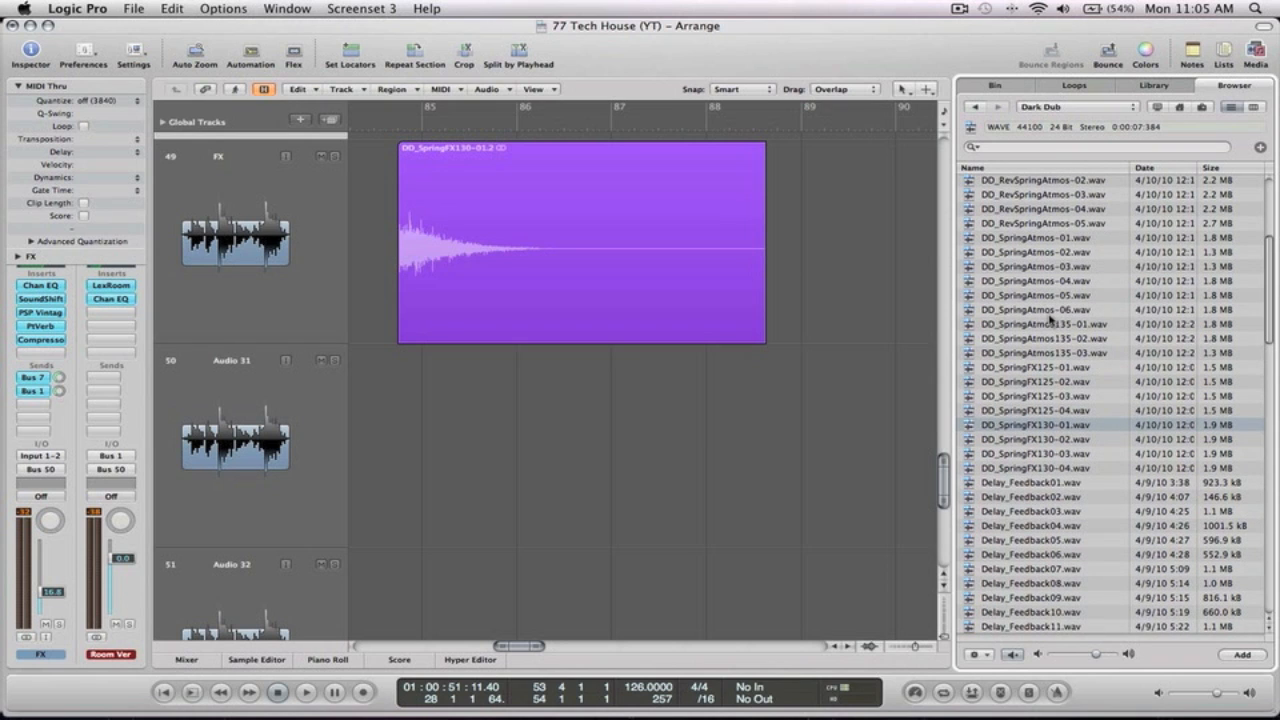
{"action": "left_click", "coordinate": [853, 237], "text": "ctrl+alt"}
{"action": "left_click", "coordinate": [1254, 54]}
Solo track 49, bypass its Chan EQ and PtVerb inserts, and play the spring effect dry from about bar 84
{"action": "left_click", "coordinate": [621, 128]}
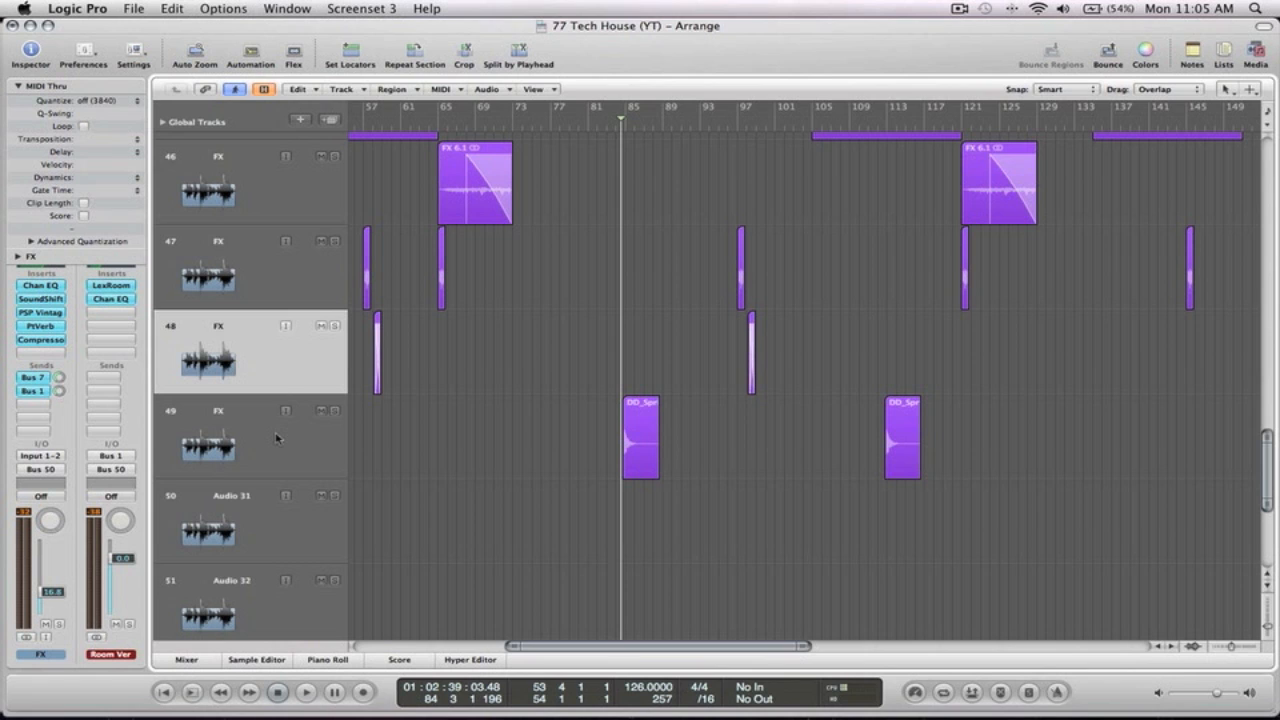
{"action": "left_click", "coordinate": [335, 411]}
{"action": "left_click_drag", "start_coordinate": [736, 507], "coordinate": [580, 380]}
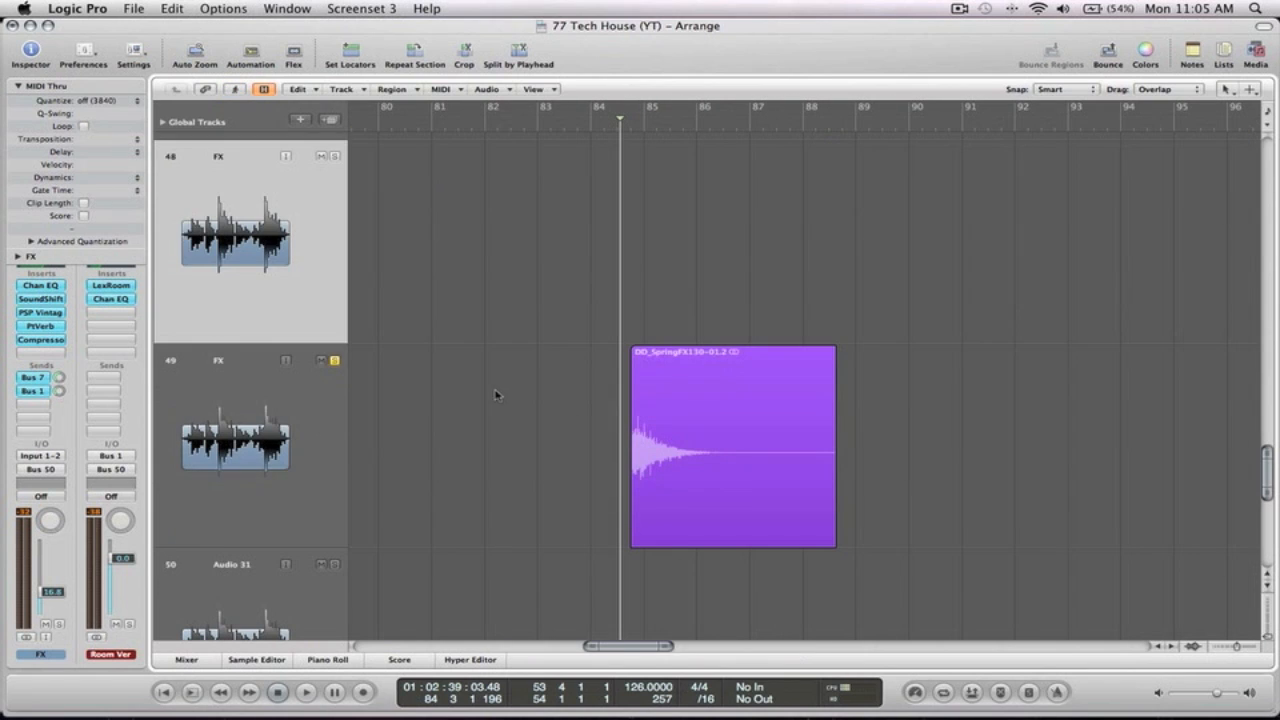
{"action": "left_click", "coordinate": [276, 416]}
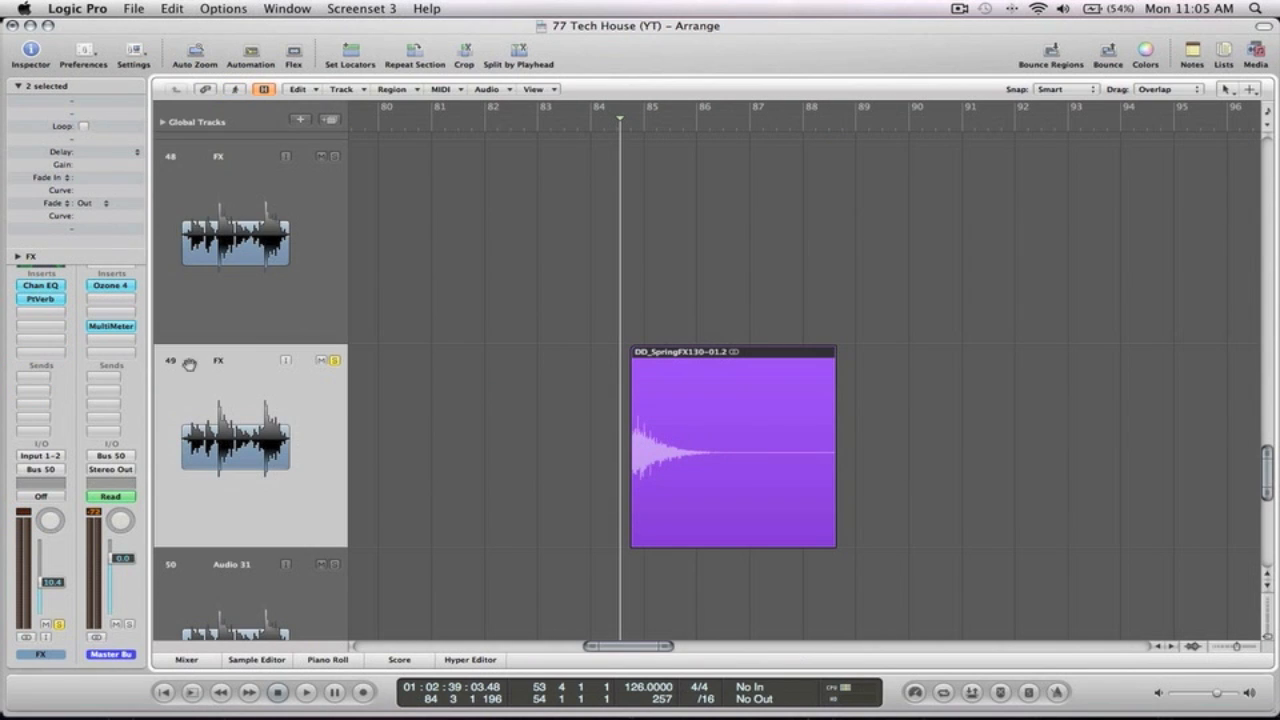
{"action": "left_click", "coordinate": [19, 87]}
{"action": "left_click", "coordinate": [47, 286], "text": "alt"}
{"action": "left_click", "coordinate": [44, 298], "text": "alt"}
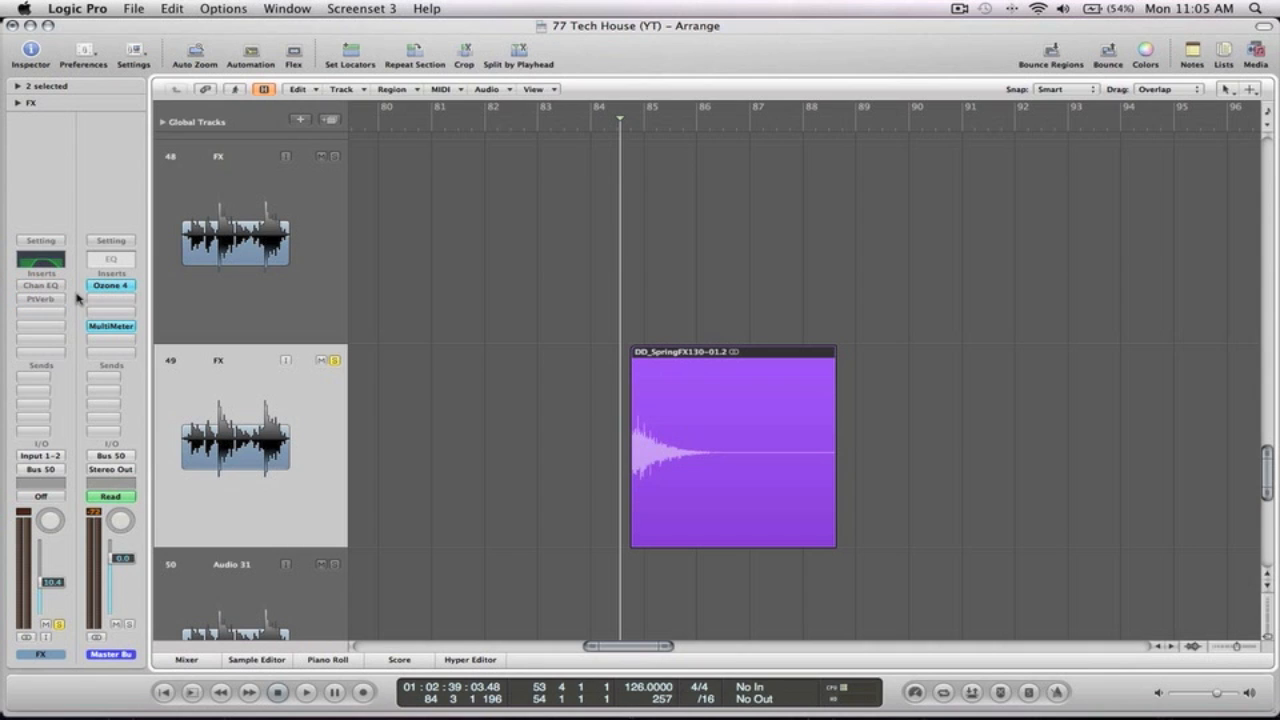
{"action": "key", "text": "space"}
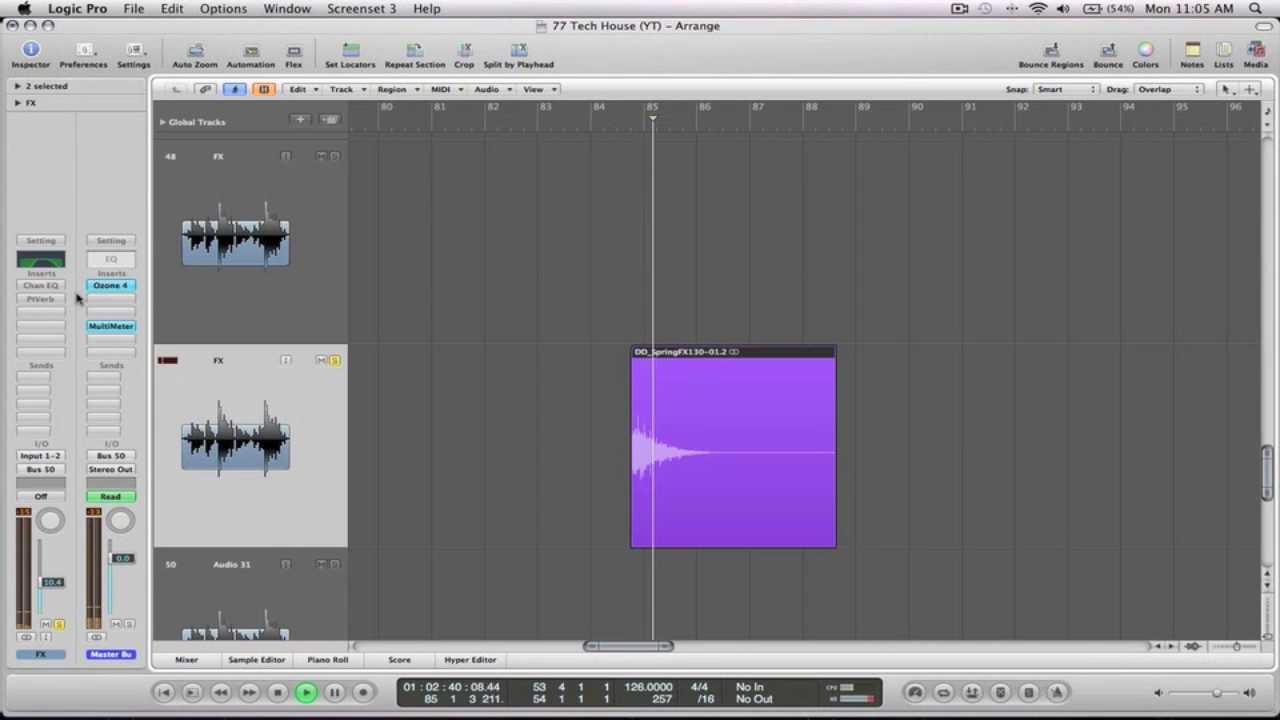
{"action": "key", "text": "space"}
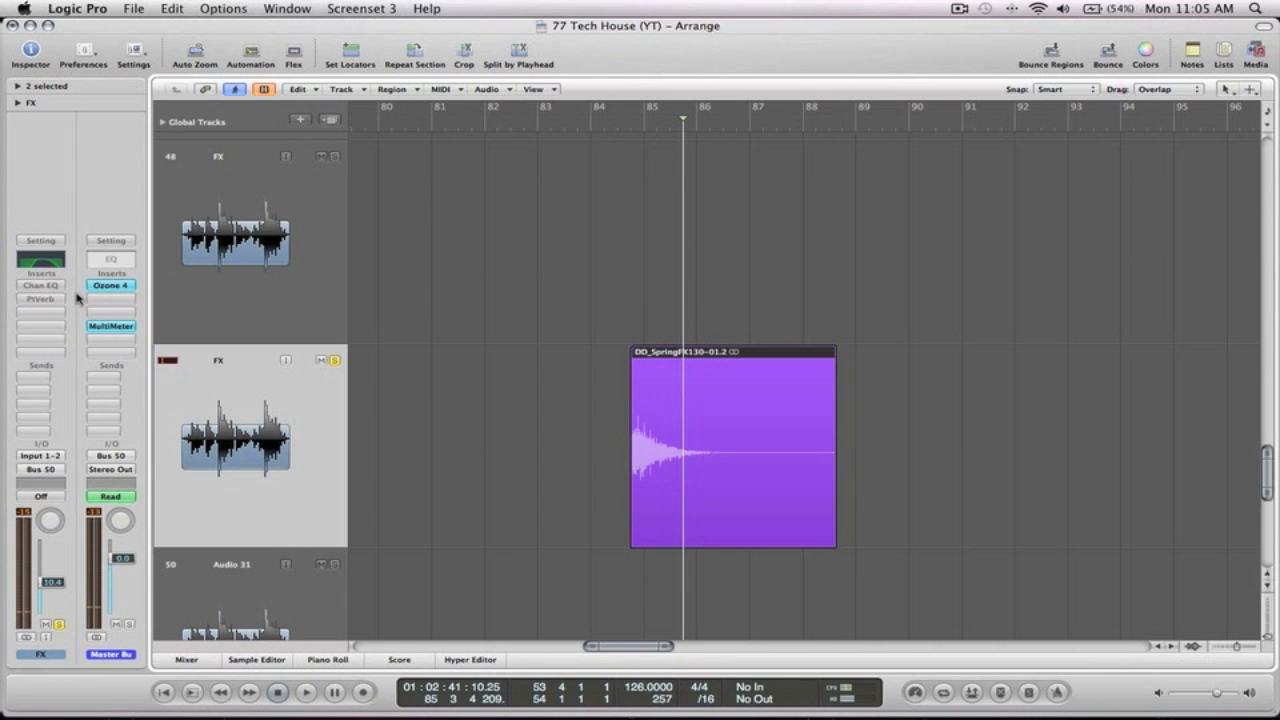
Re-enable the Chan EQ and PtVerb inserts on track 49 and play the processed spring effect
{"action": "left_click", "coordinate": [41, 285], "text": "alt"}
{"action": "left_click", "coordinate": [41, 298], "text": "alt"}
{"action": "left_click", "coordinate": [627, 122]}
{"action": "key", "text": "space"}
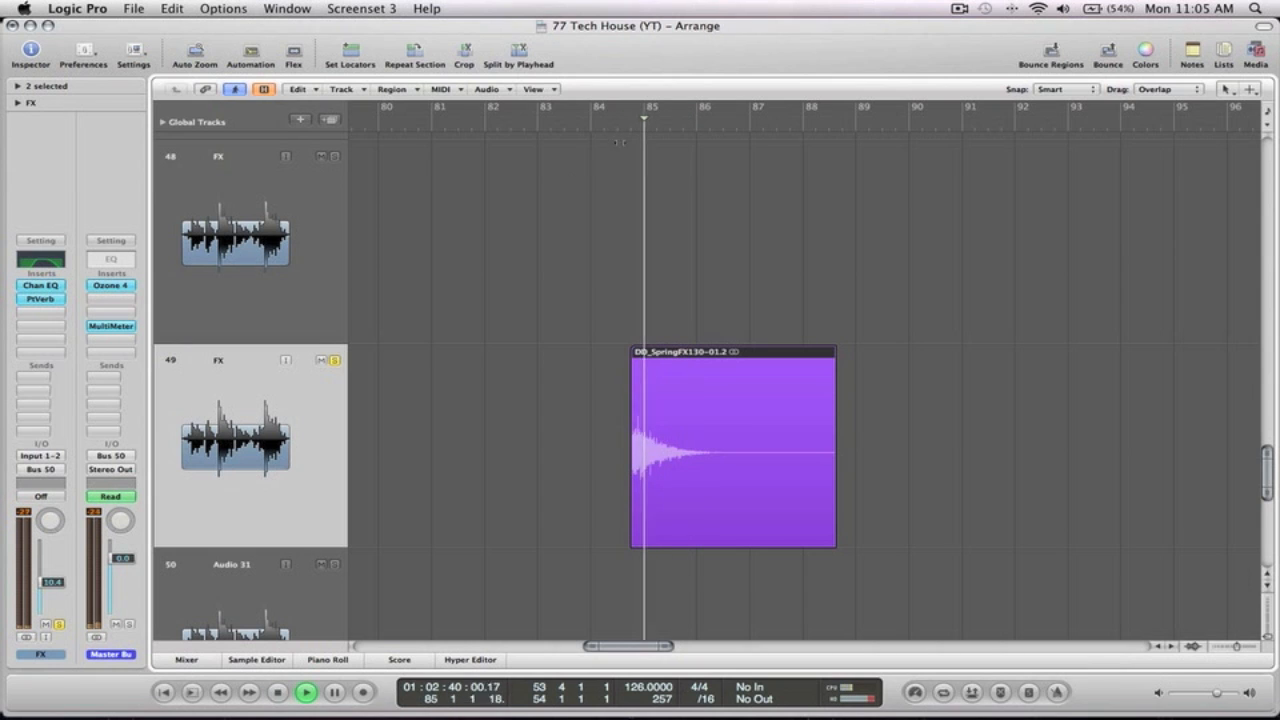
{"action": "key", "text": "space"}
Play the full mix from bar 84 with track 49 unsoloed to hear the spring effect in context
{"action": "left_click", "coordinate": [594, 127]}
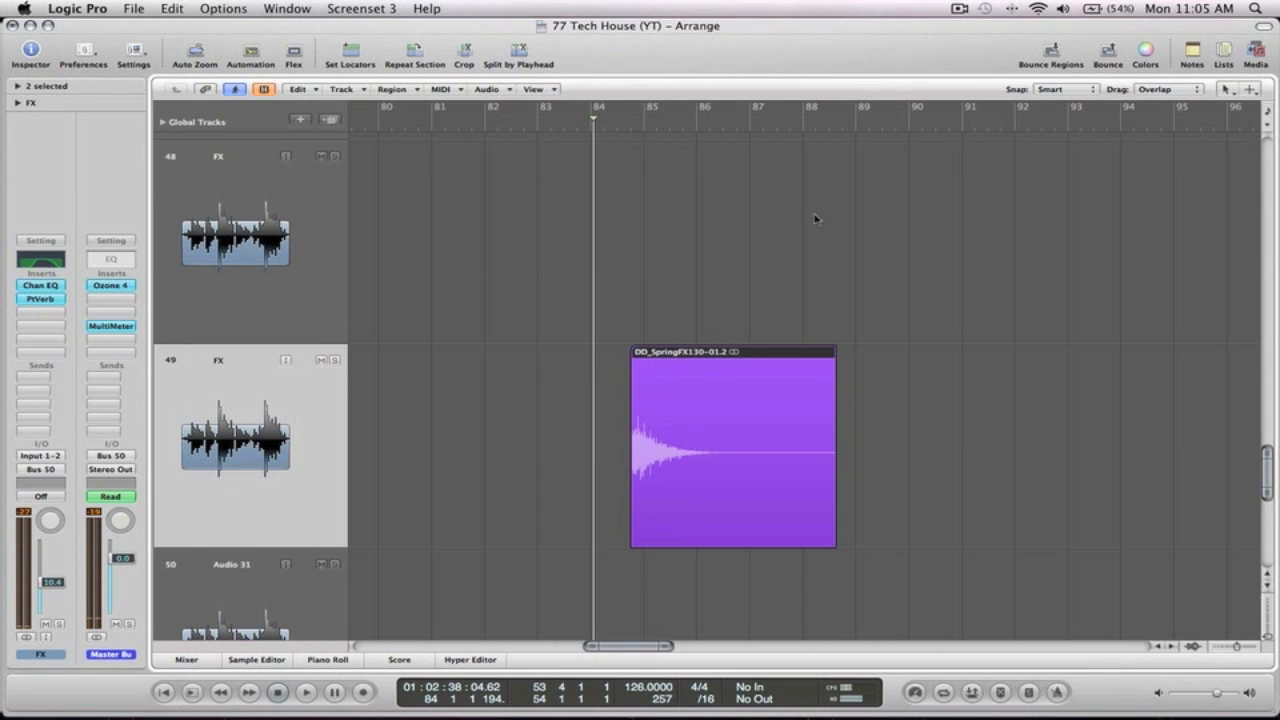
{"action": "left_click", "coordinate": [814, 216], "text": "ctrl+alt"}
{"action": "key", "text": "space"}
{"action": "left_click", "coordinate": [837, 281], "text": "ctrl+alt"}
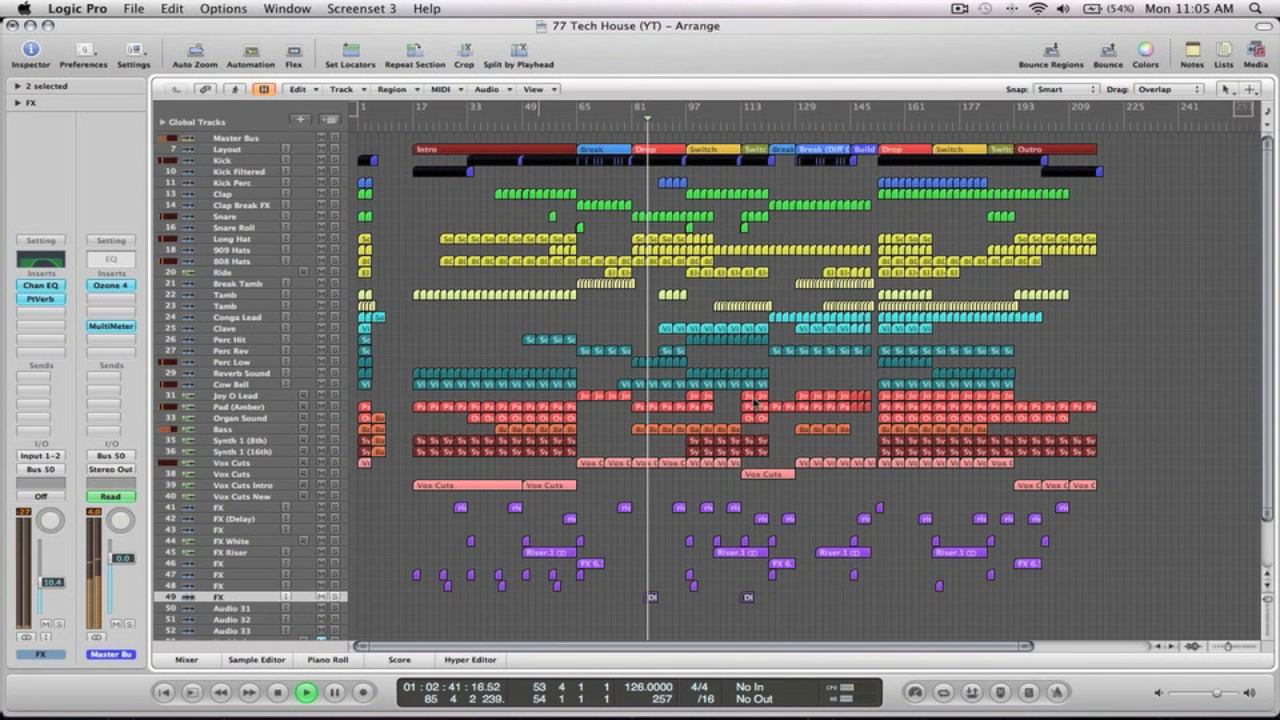
{"action": "left_click", "coordinate": [655, 597], "text": "ctrl+alt"}
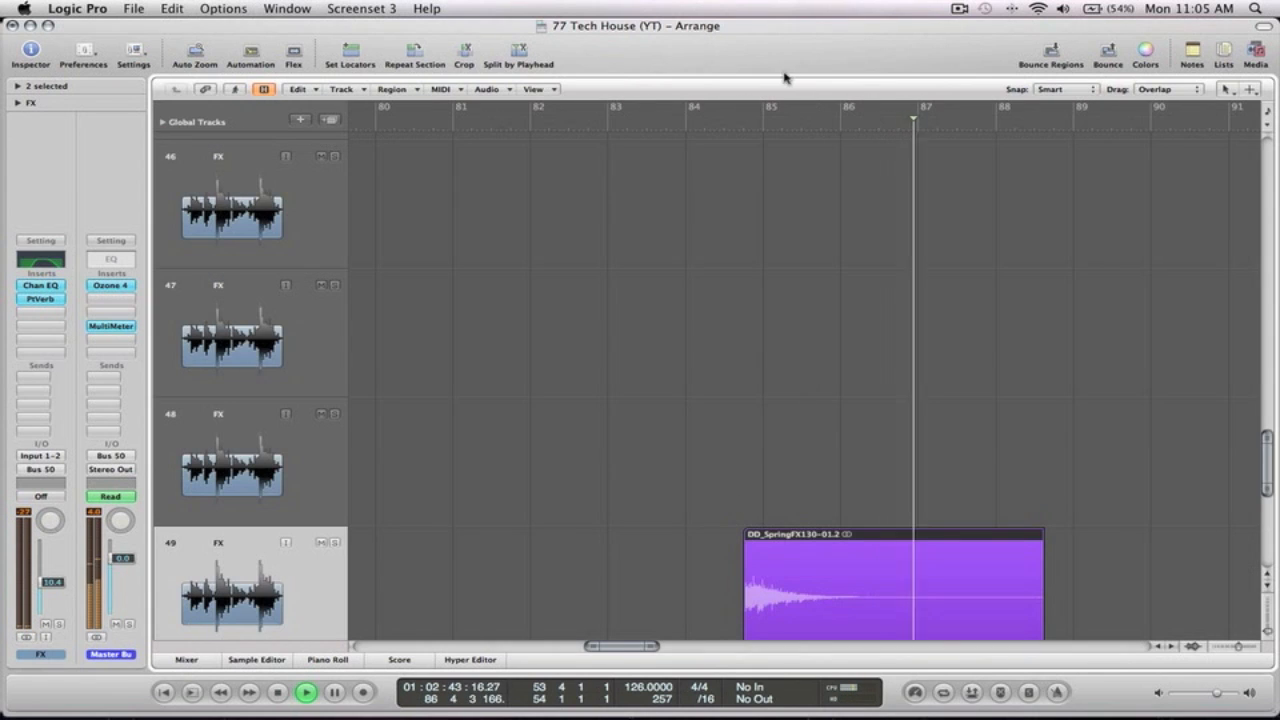
{"action": "left_click", "coordinate": [727, 605], "text": "ctrl+alt"}
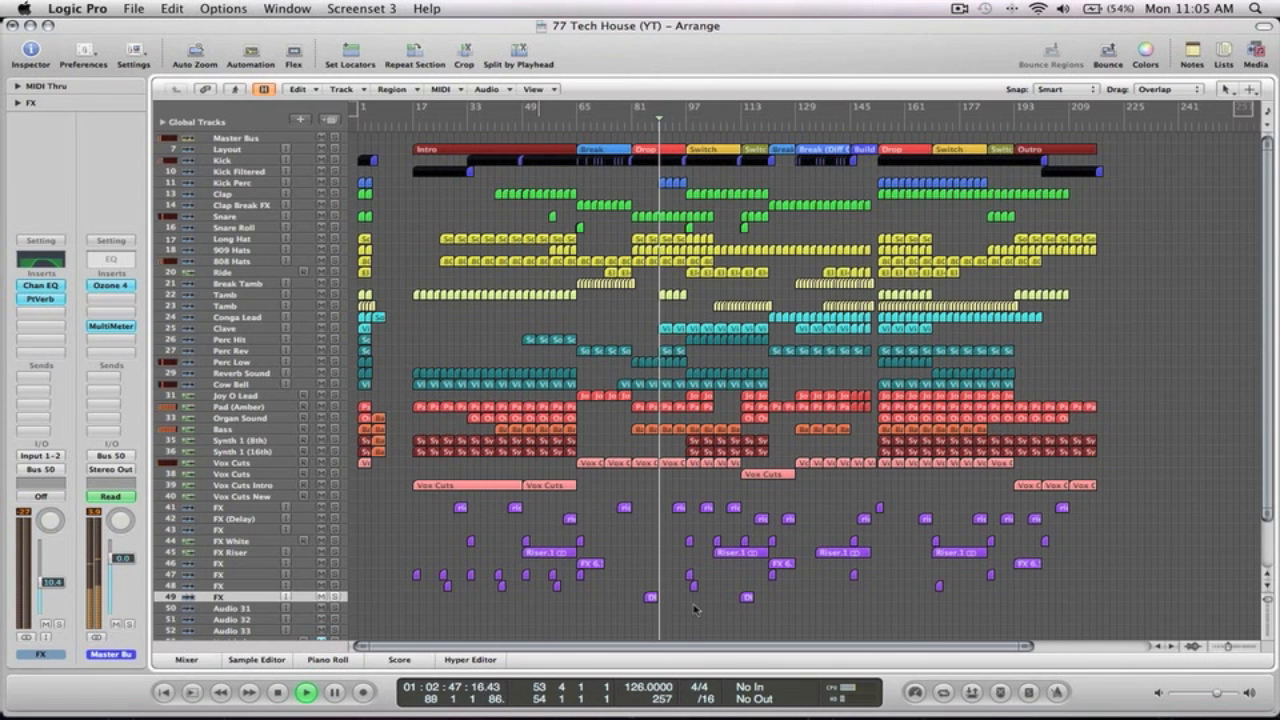
Copy the second spring effect region on track 49 to just before bar 185 and play the mix from about bar 183
{"action": "key", "text": "space"}
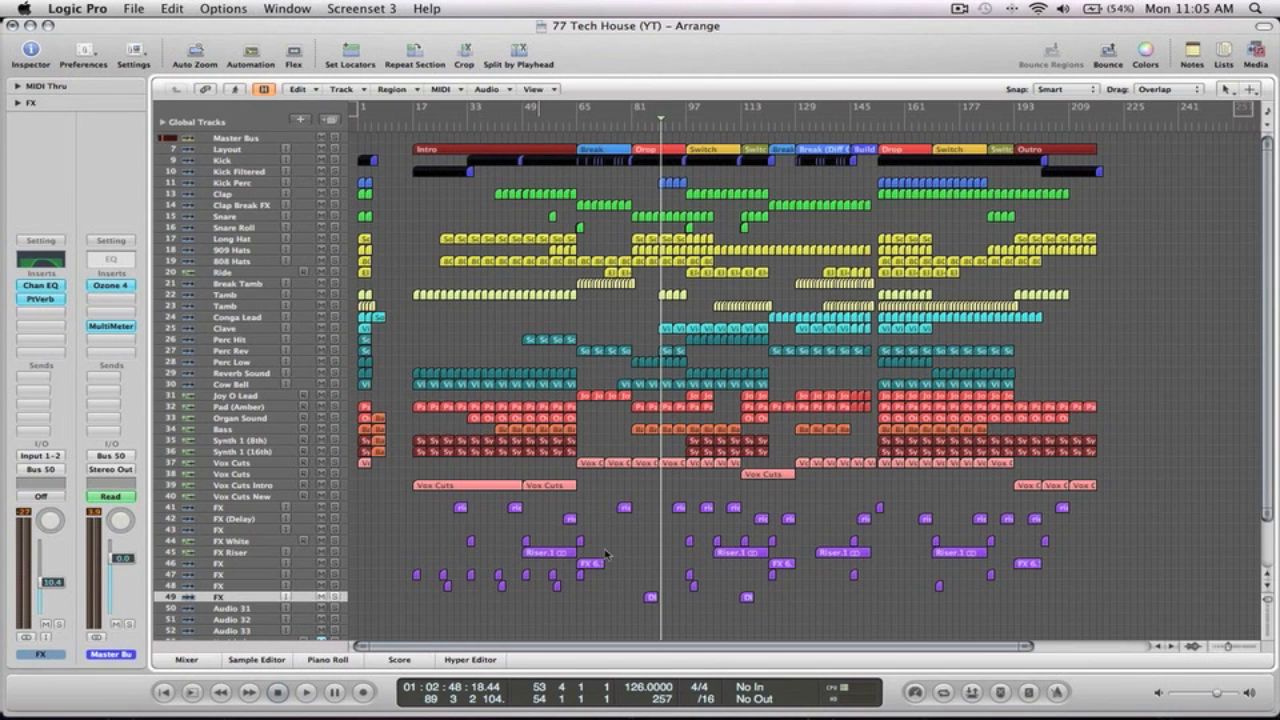
{"action": "left_click_drag", "start_coordinate": [747, 598], "coordinate": [995, 599]}
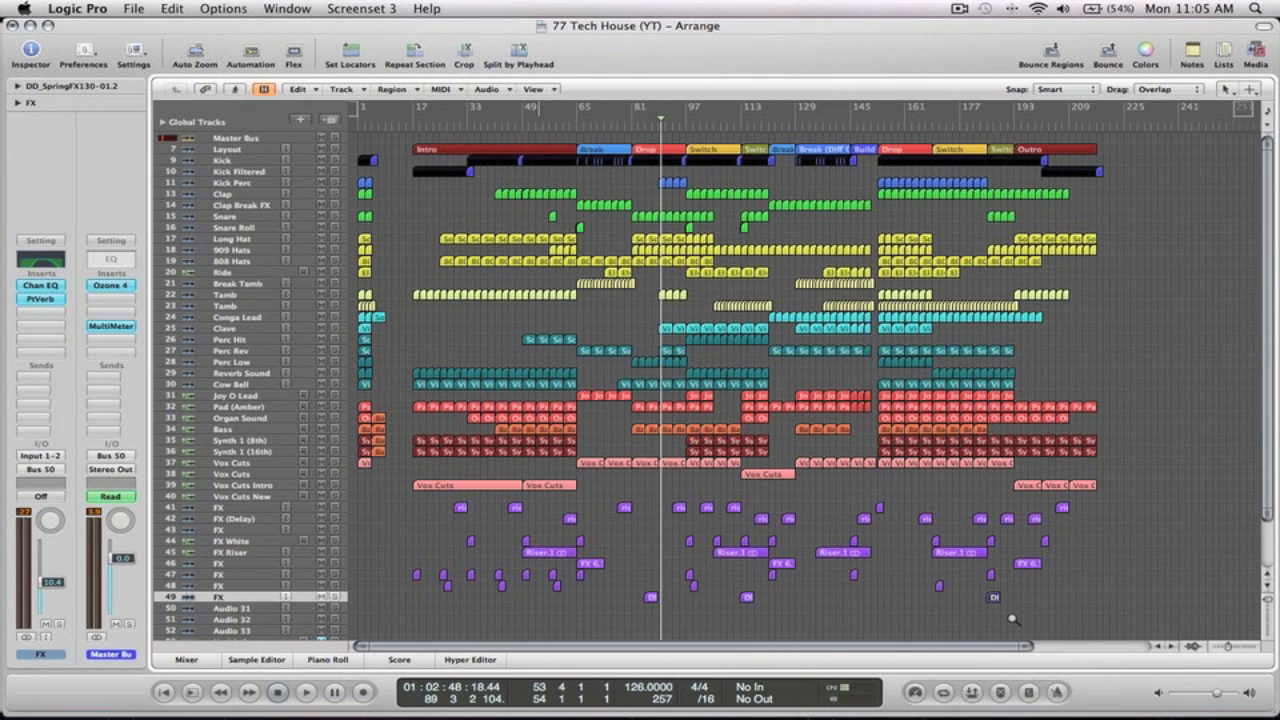
{"action": "key", "text": "z"}
{"action": "left_click", "coordinate": [584, 124]}
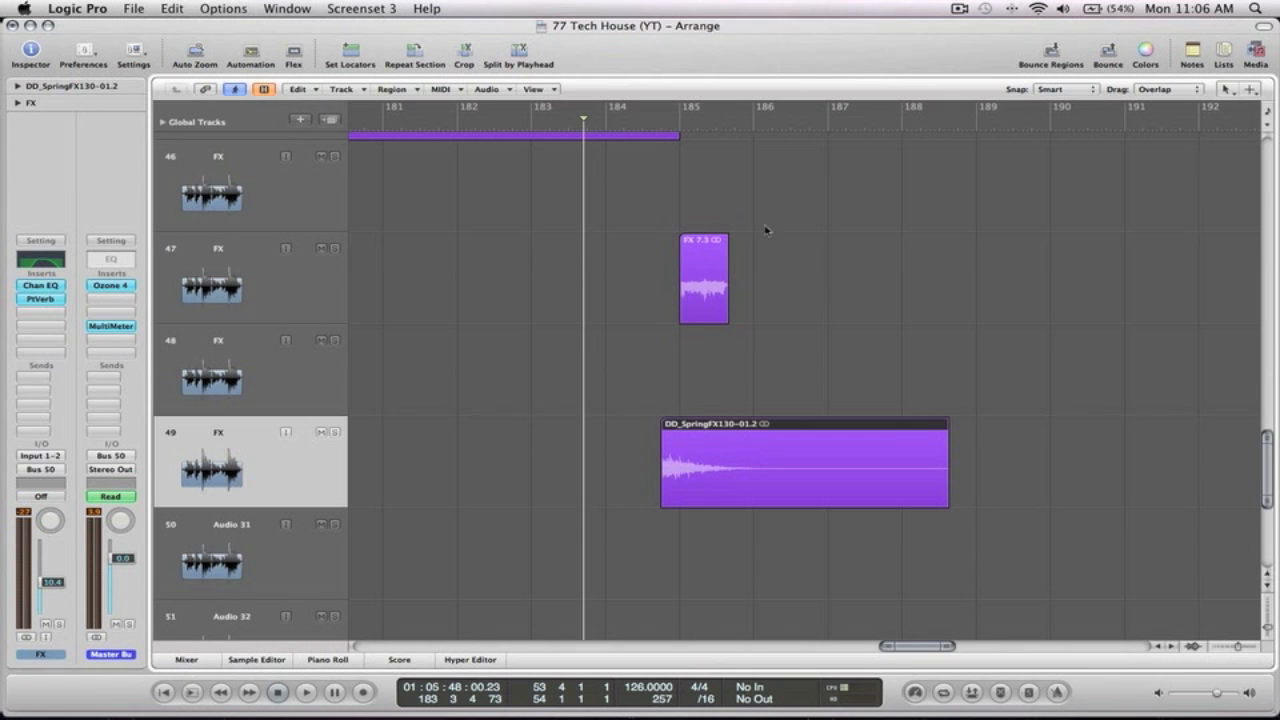
{"action": "key", "text": "space"}
{"action": "key", "text": "z"}
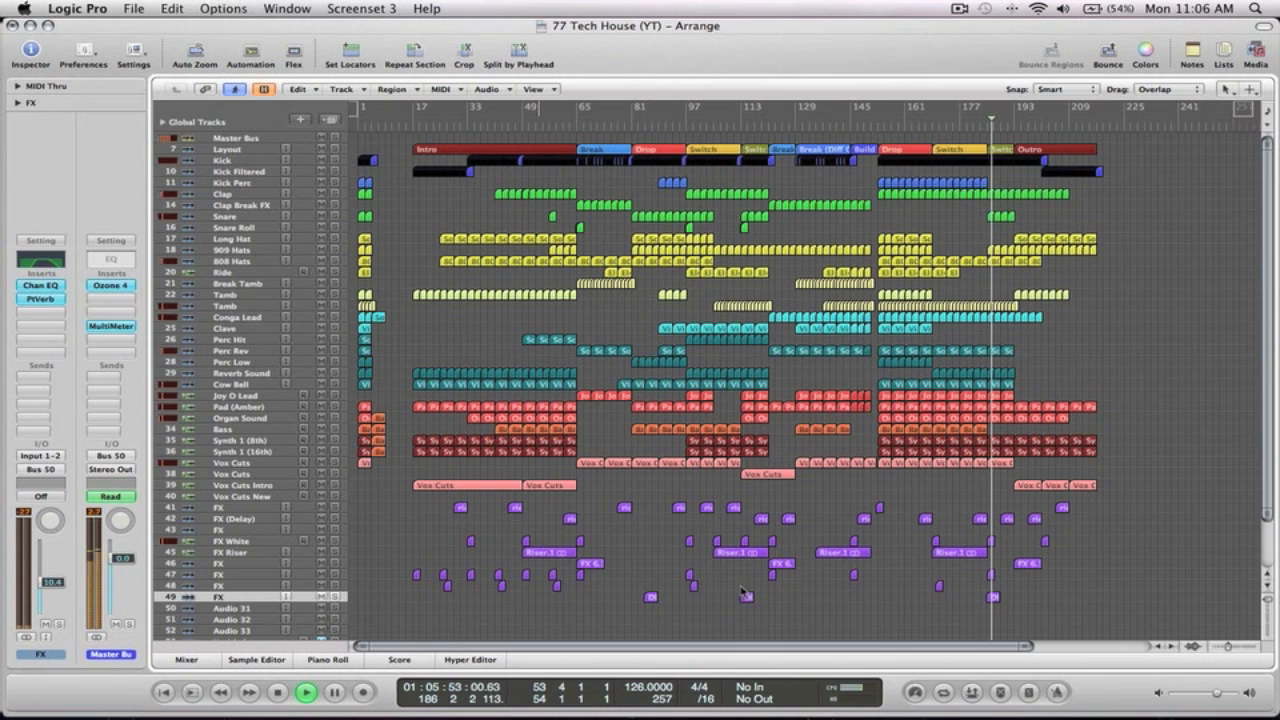
{"action": "key", "text": "space"}
Place another copy of the spring effect on track 49 just before bar 193 and play the mix from about bar 191
{"action": "left_click_drag", "start_coordinate": [1064, 618], "coordinate": [940, 472]}
{"action": "left_click_drag", "start_coordinate": [710, 589], "coordinate": [902, 590]}
{"action": "left_click", "coordinate": [851, 125]}
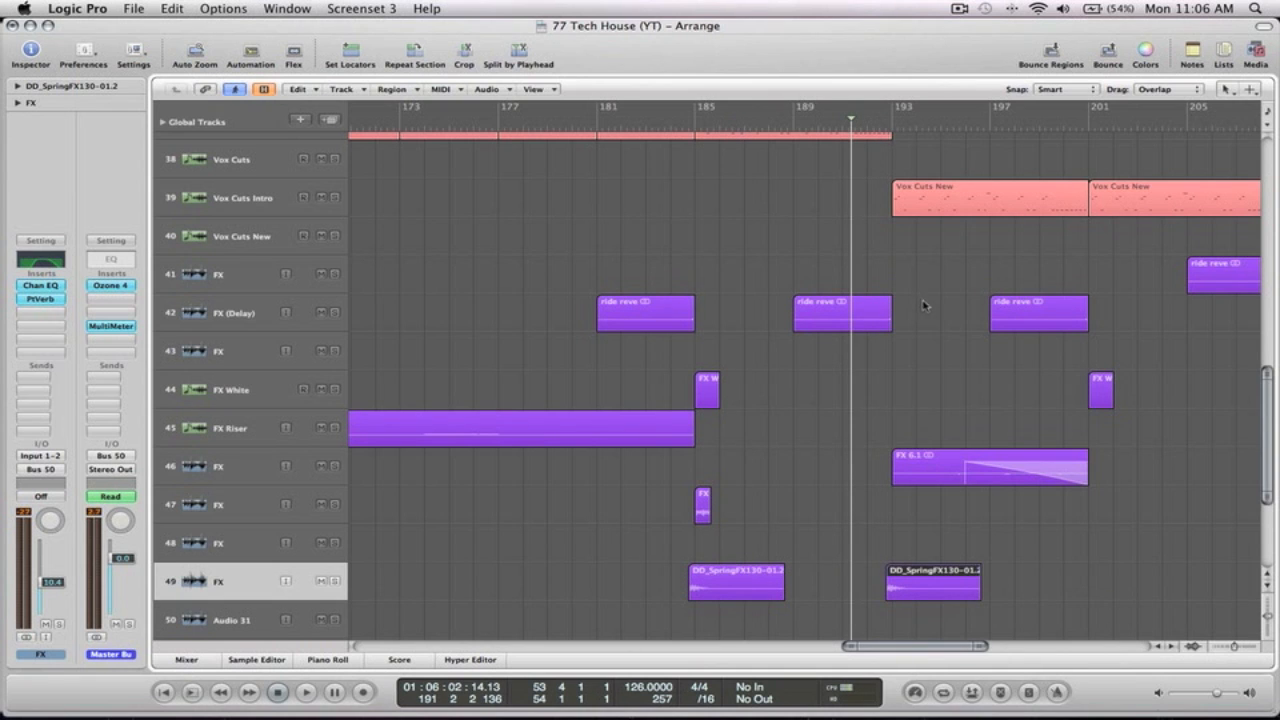
{"action": "key", "text": "space"}
{"action": "key", "text": "z"}
{"action": "left_click", "coordinate": [1108, 616]}
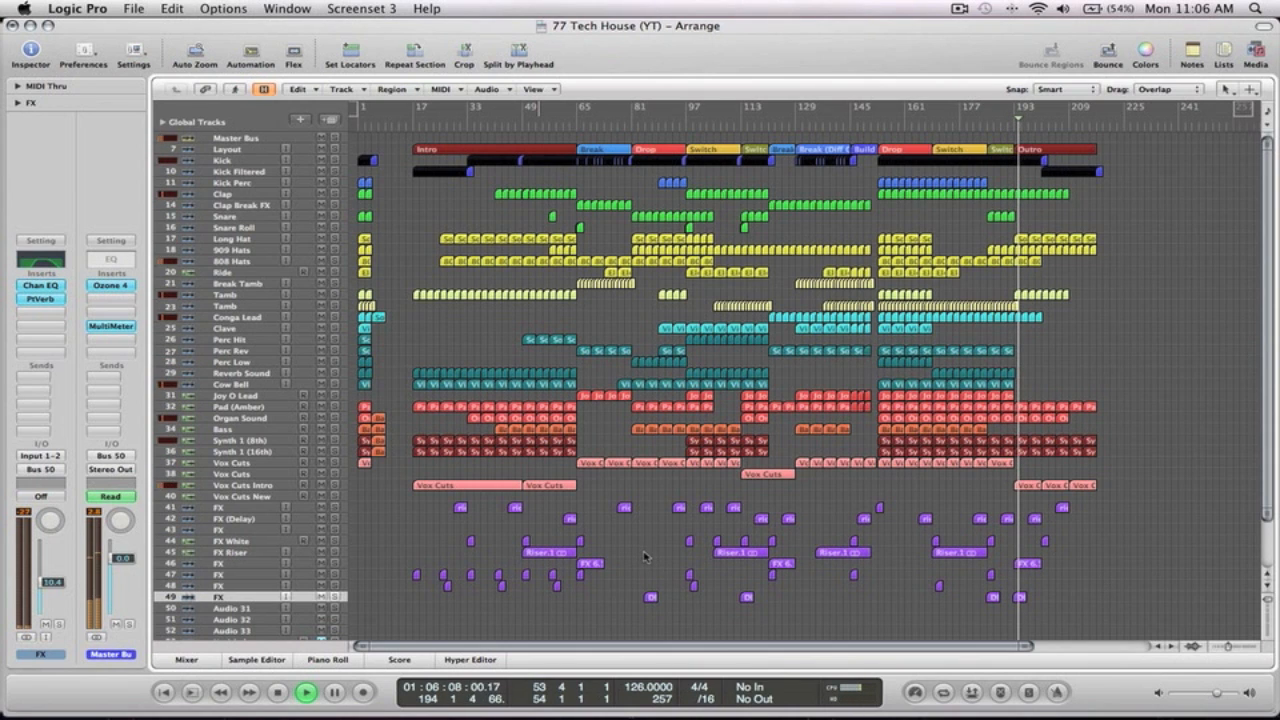
{"action": "key", "text": "space"}
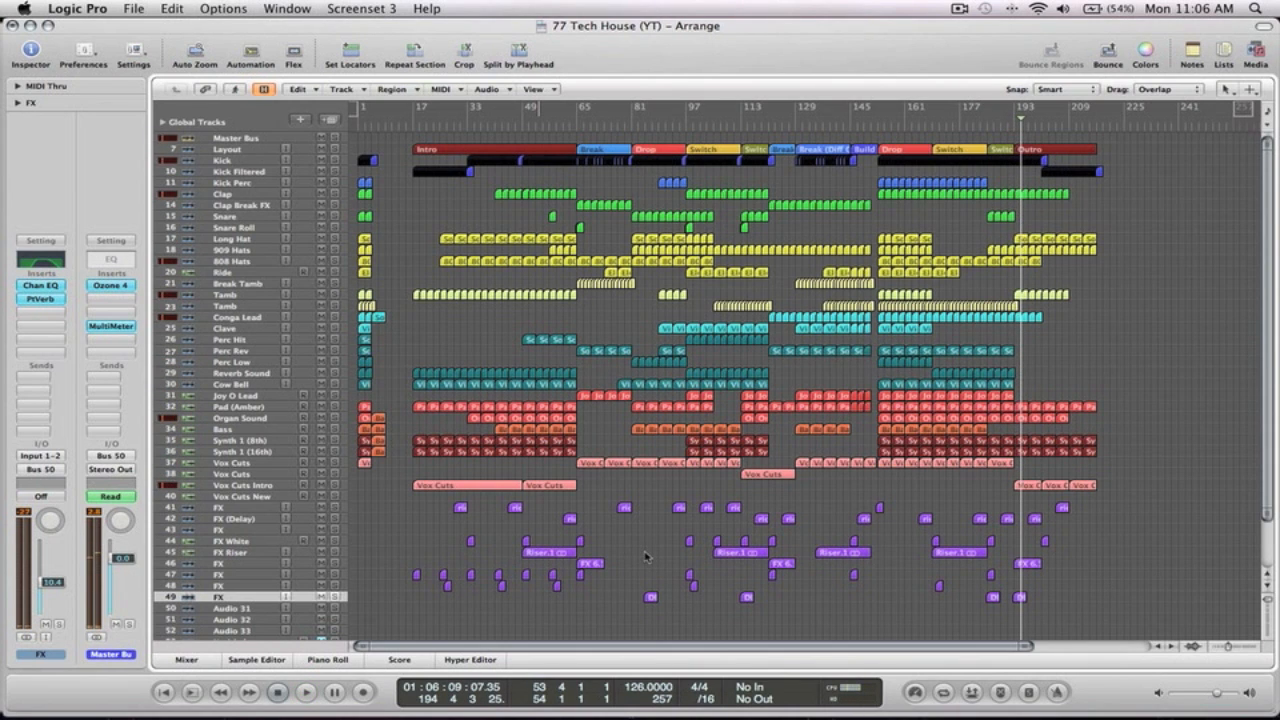
Play the mix from about bar 149 to hear the build lead into the drop at bar 153
{"action": "left_click", "coordinate": [866, 128]}
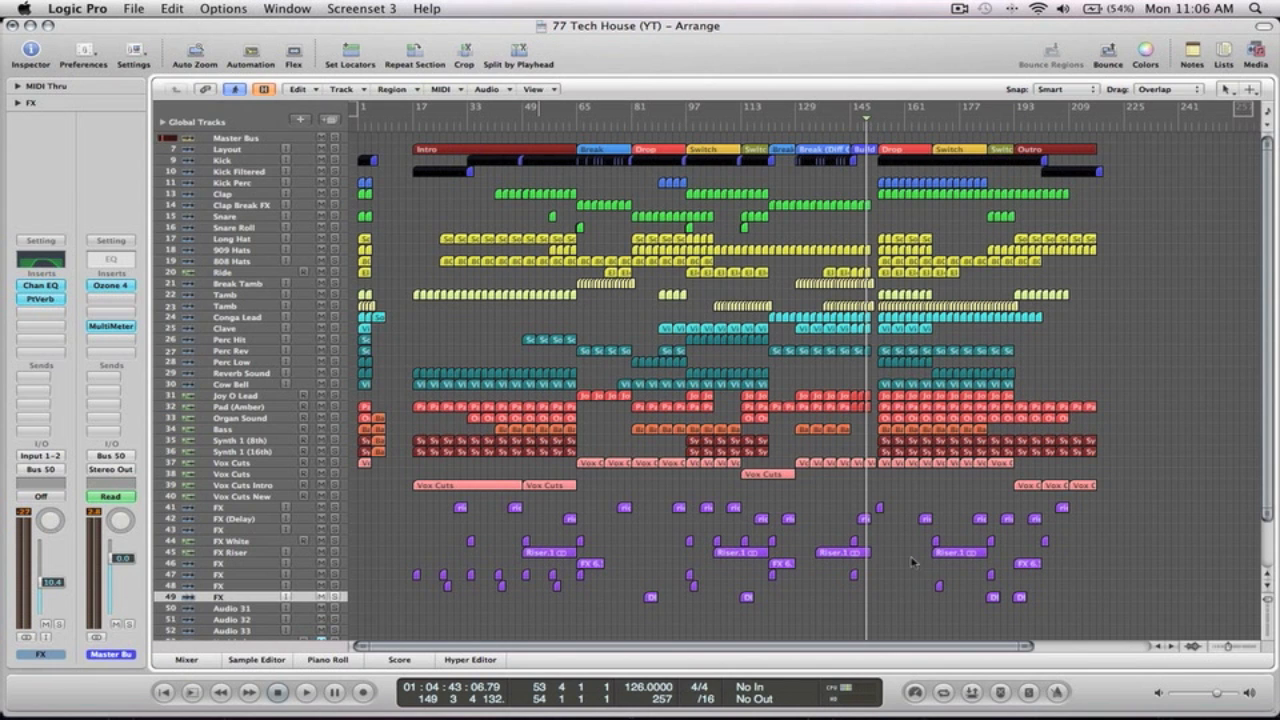
{"action": "key", "text": "space"}
{"action": "left_click_drag", "start_coordinate": [963, 614], "coordinate": [816, 131]}
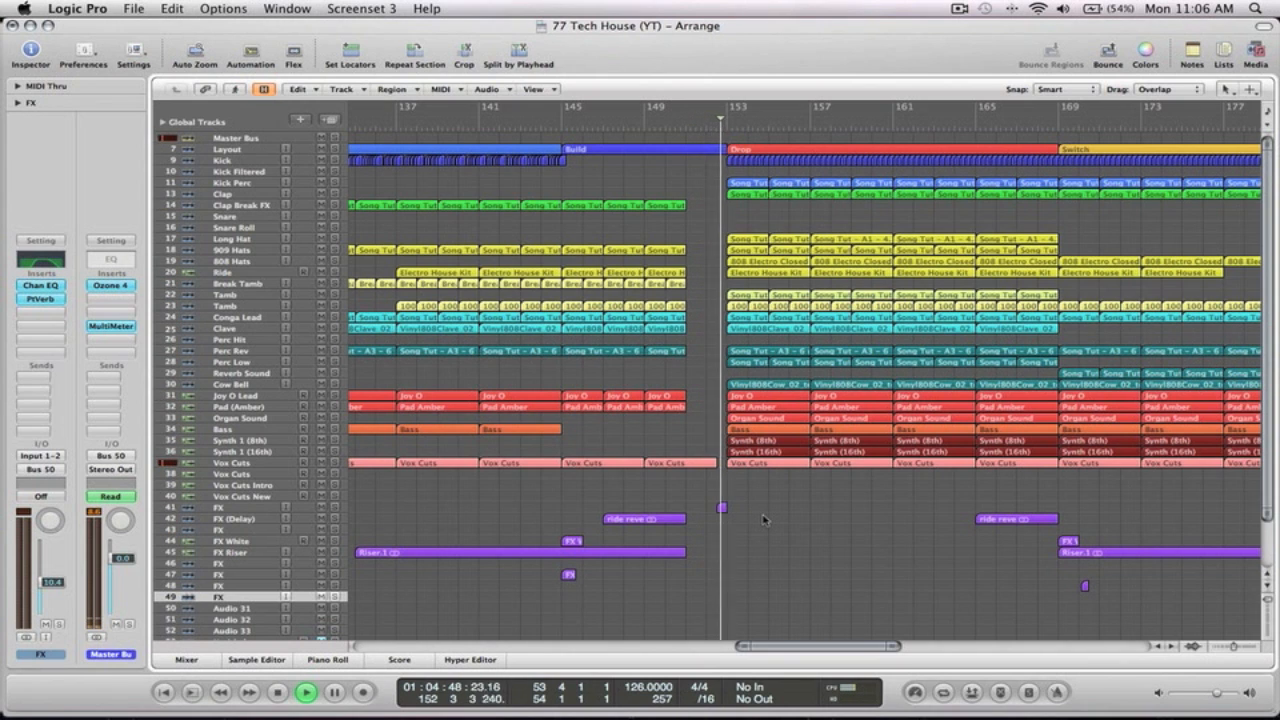
{"action": "key", "text": "space"}
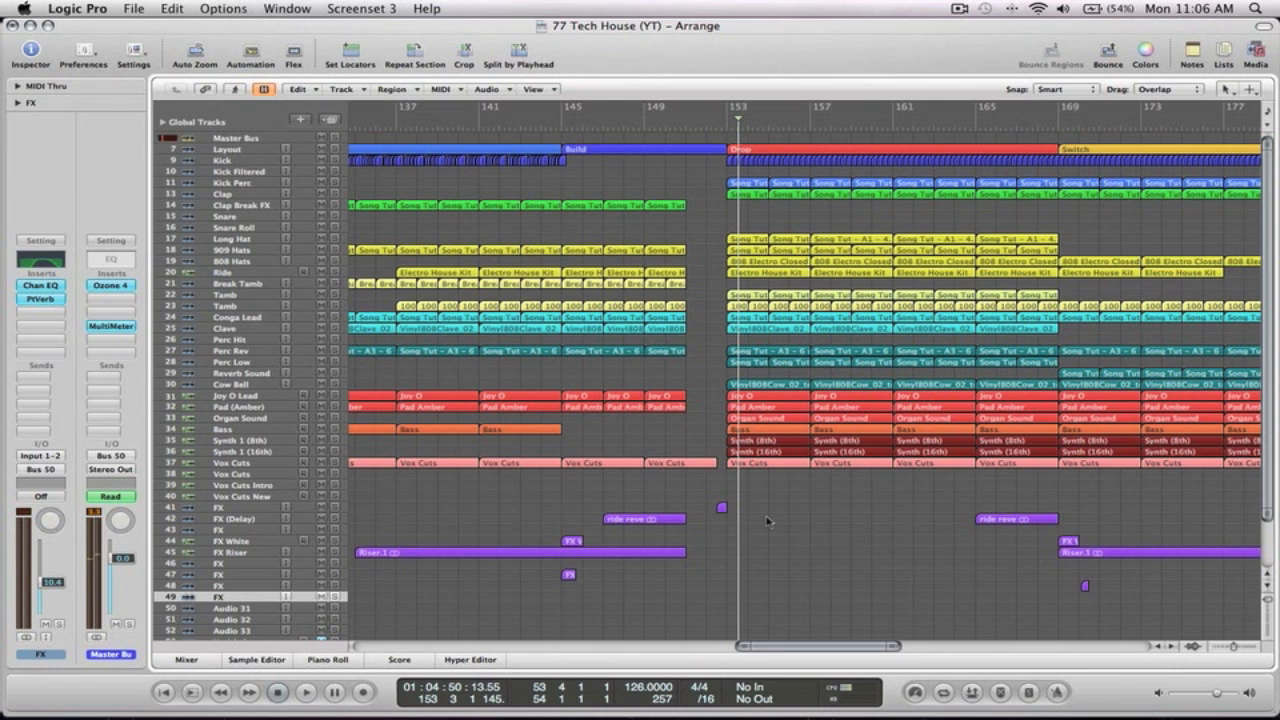
{"action": "left_click", "coordinate": [800, 514], "text": "ctrl+alt"}
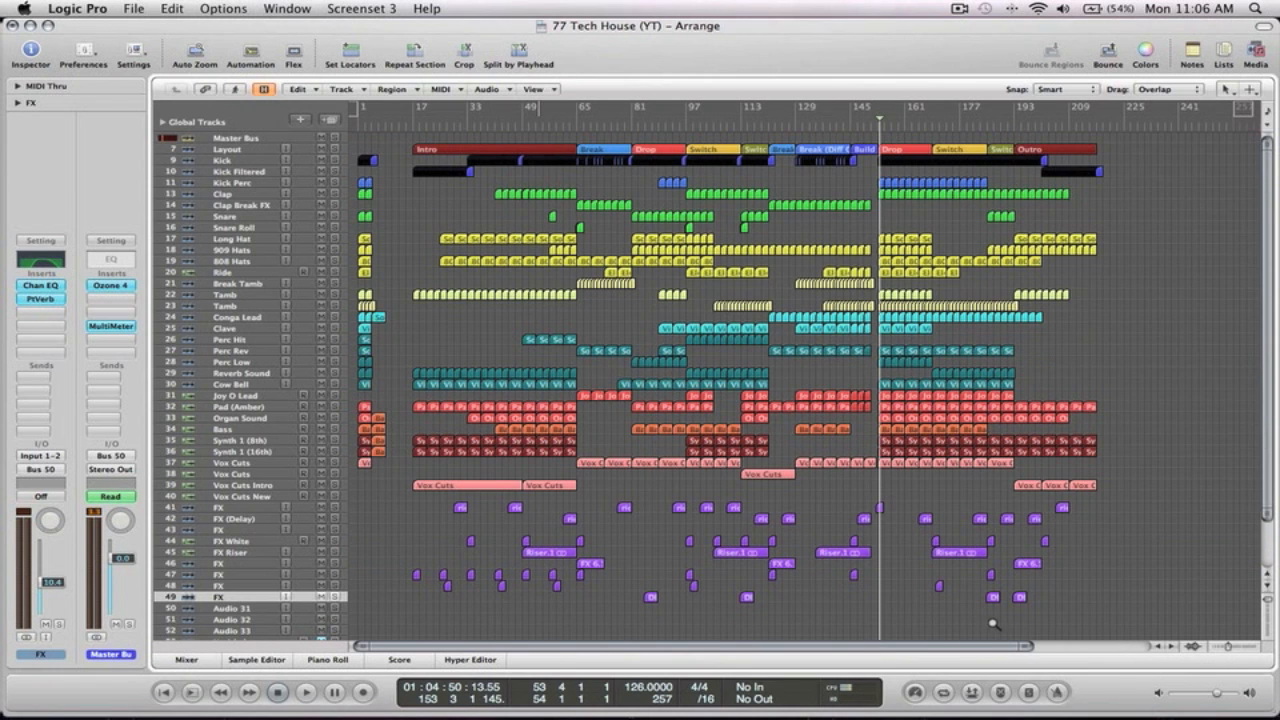
Move the empty Audio 31 track between the Ride and Break Tamb tracks and rename it Crash
{"action": "left_click", "coordinate": [208, 609]}
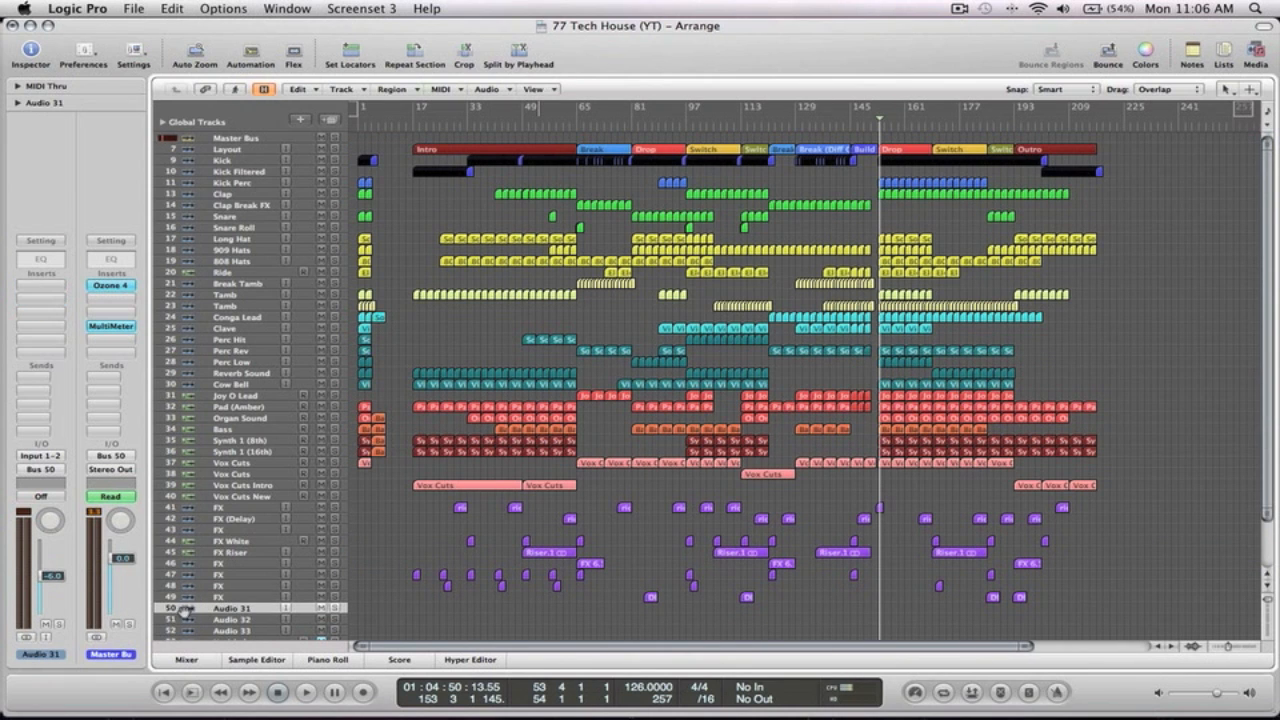
{"action": "left_click_drag", "start_coordinate": [187, 609], "coordinate": [203, 284]}
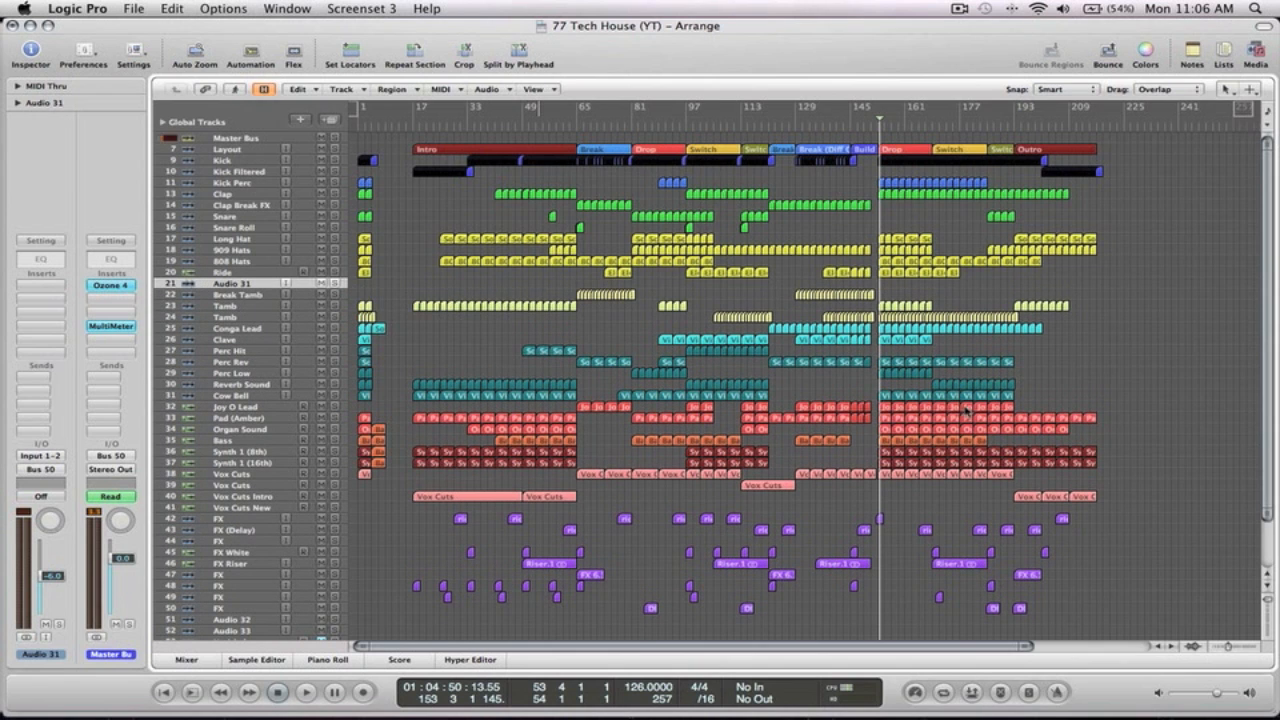
{"action": "left_click_drag", "start_coordinate": [1013, 620], "coordinate": [826, 160]}
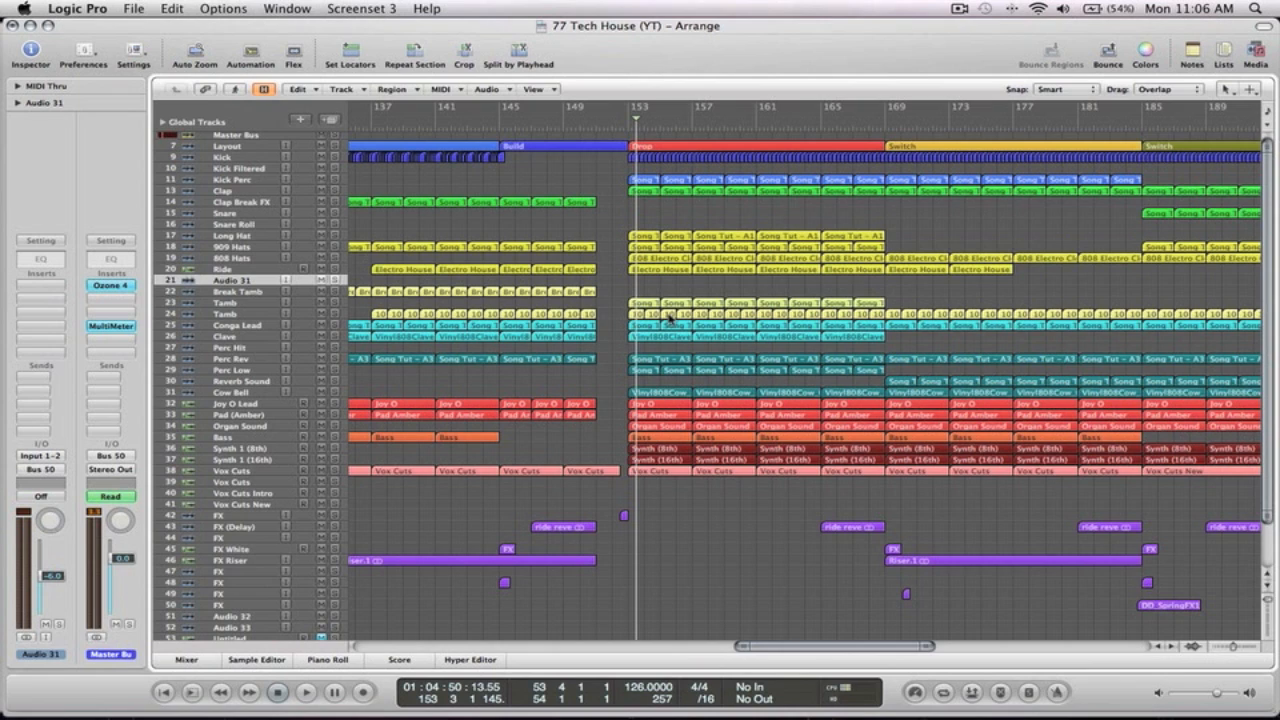
{"action": "double_click", "coordinate": [228, 281]}
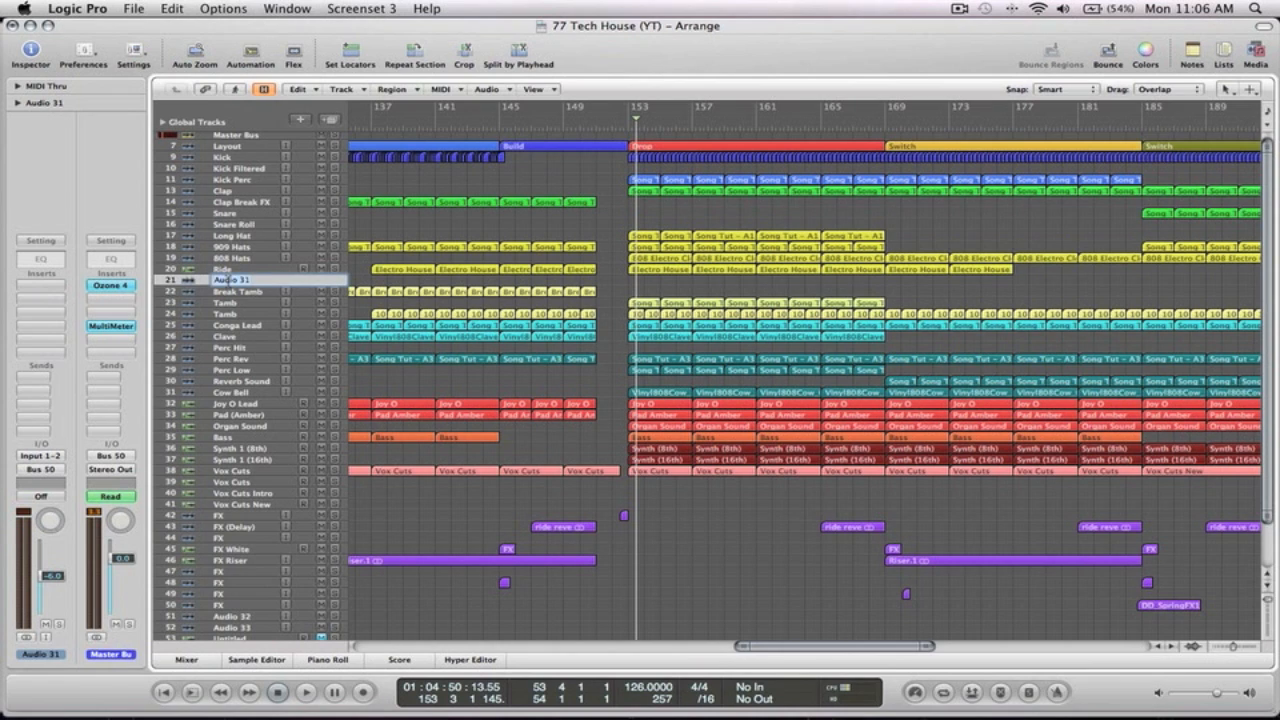
{"action": "type", "text": "Crash"}
{"action": "key", "text": "Return"}
Open the file browser at the Samples folder and search it for "crash"
{"action": "left_click", "coordinate": [1256, 52]}
{"action": "left_click", "coordinate": [1088, 107]}
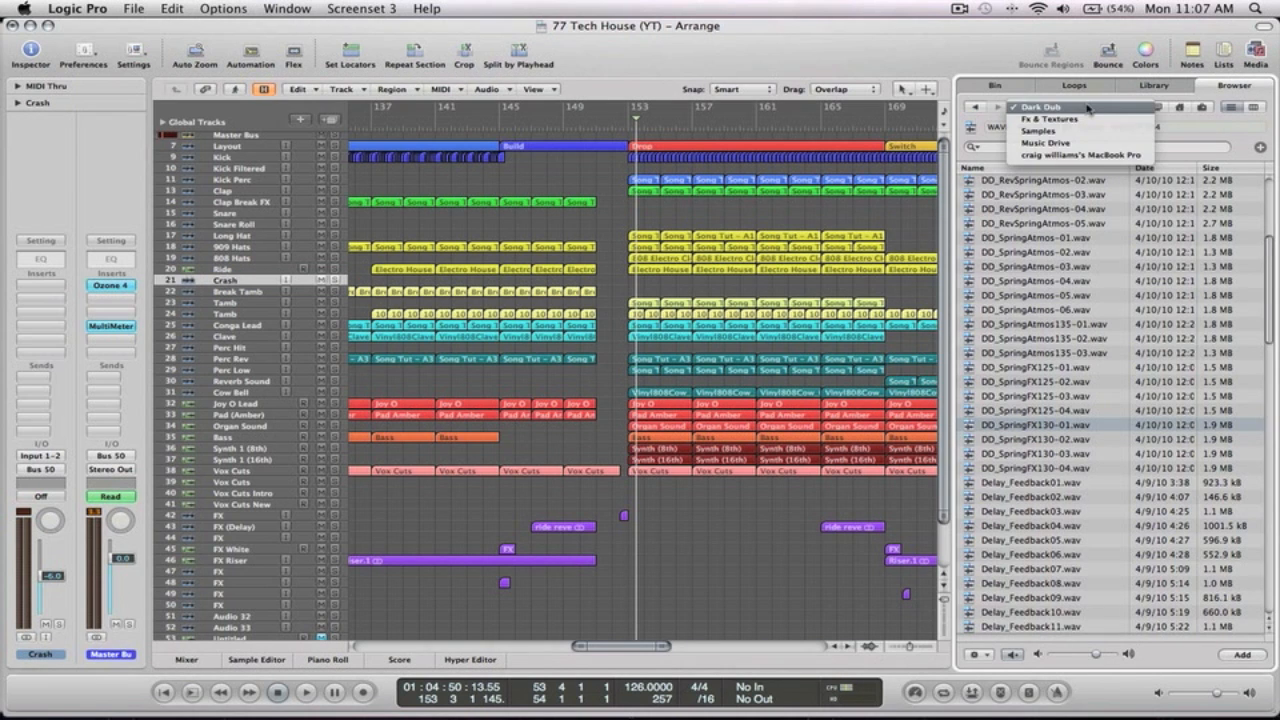
{"action": "left_click", "coordinate": [1088, 131]}
{"action": "left_click", "coordinate": [1043, 146]}
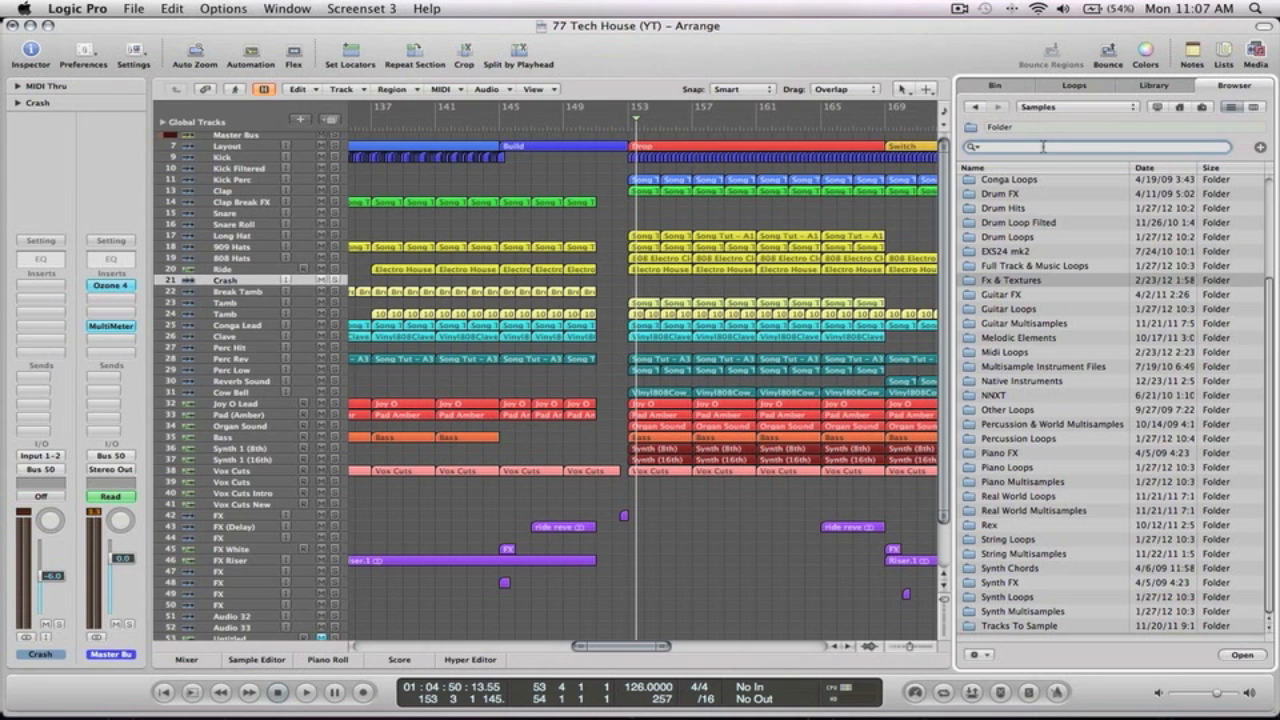
{"action": "key", "text": "Return"}
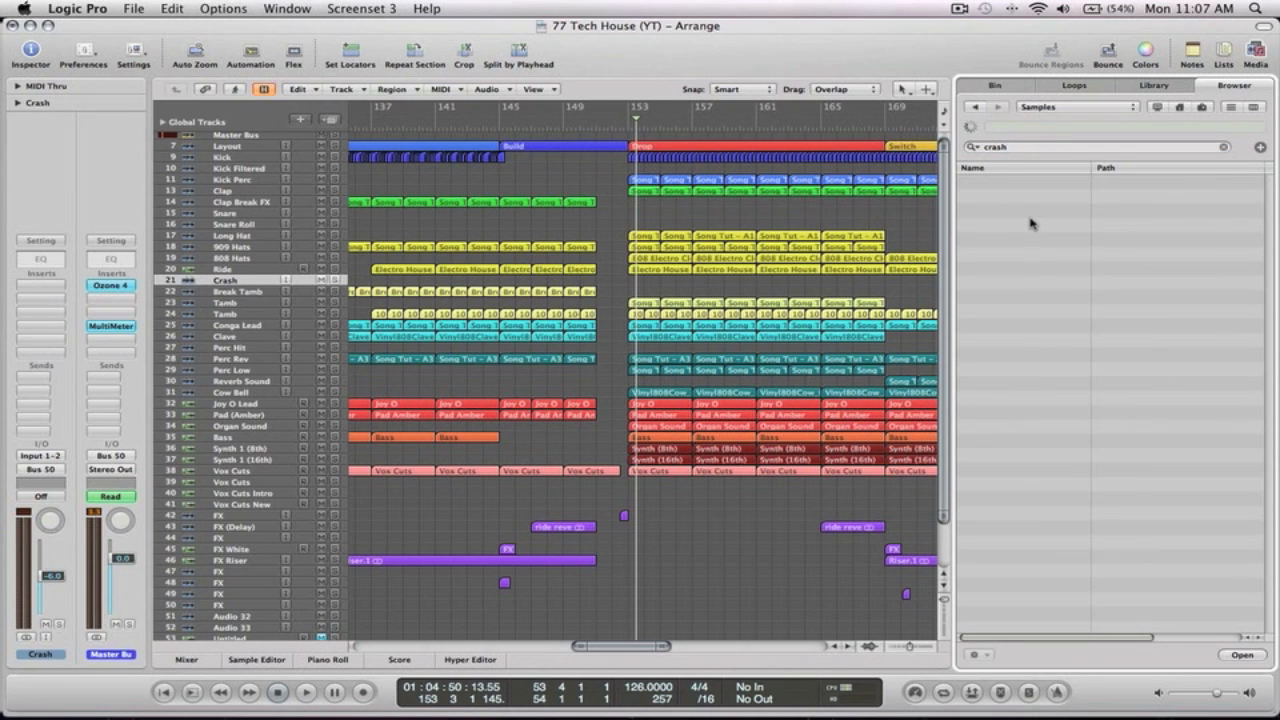
{"action": "scroll", "coordinate": [1026, 293], "scroll_direction": "down", "scroll_amount": 7}
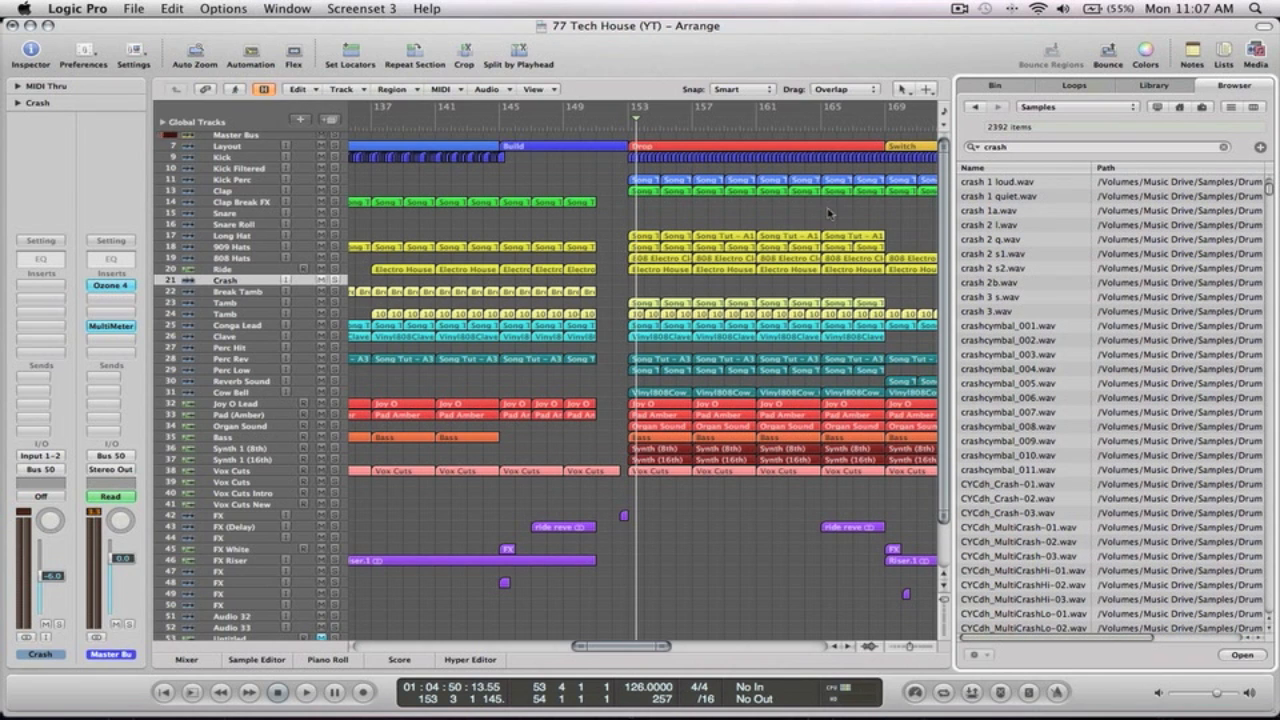
Audition the crashcymbal samples from 001 onward and place crashcymbal_005.wav on the Crash track at about bar 154
{"action": "left_click", "coordinate": [999, 328]}
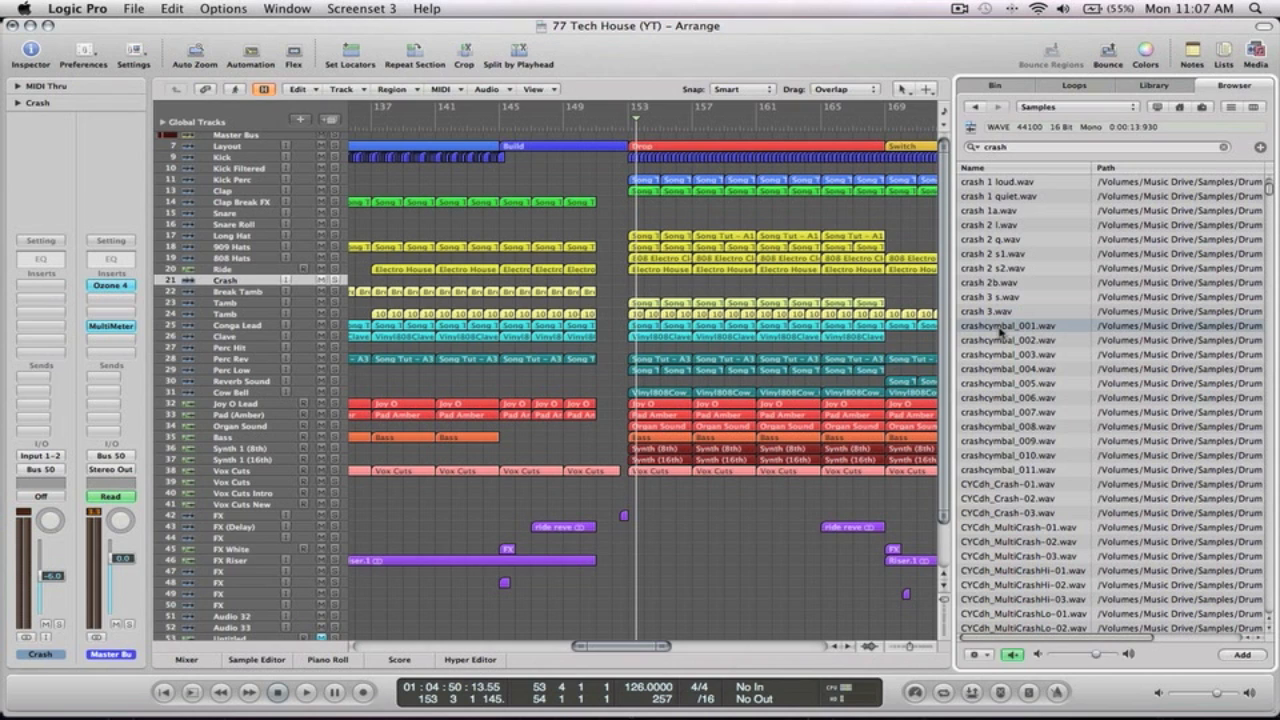
{"action": "key", "text": "Down"}
{"action": "key", "text": "Down"}
{"action": "key", "text": "Down"}
{"action": "key", "text": "Down"}
{"action": "key", "text": "Down"}
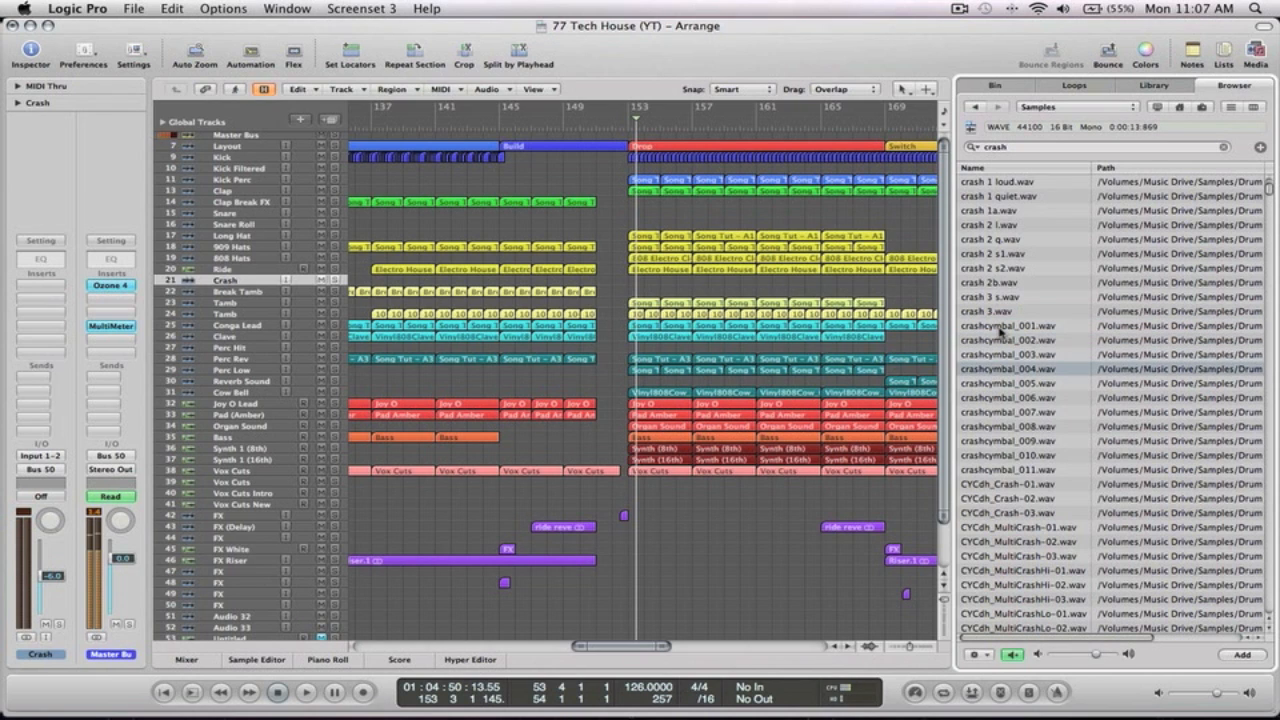
{"action": "key", "text": "Up"}
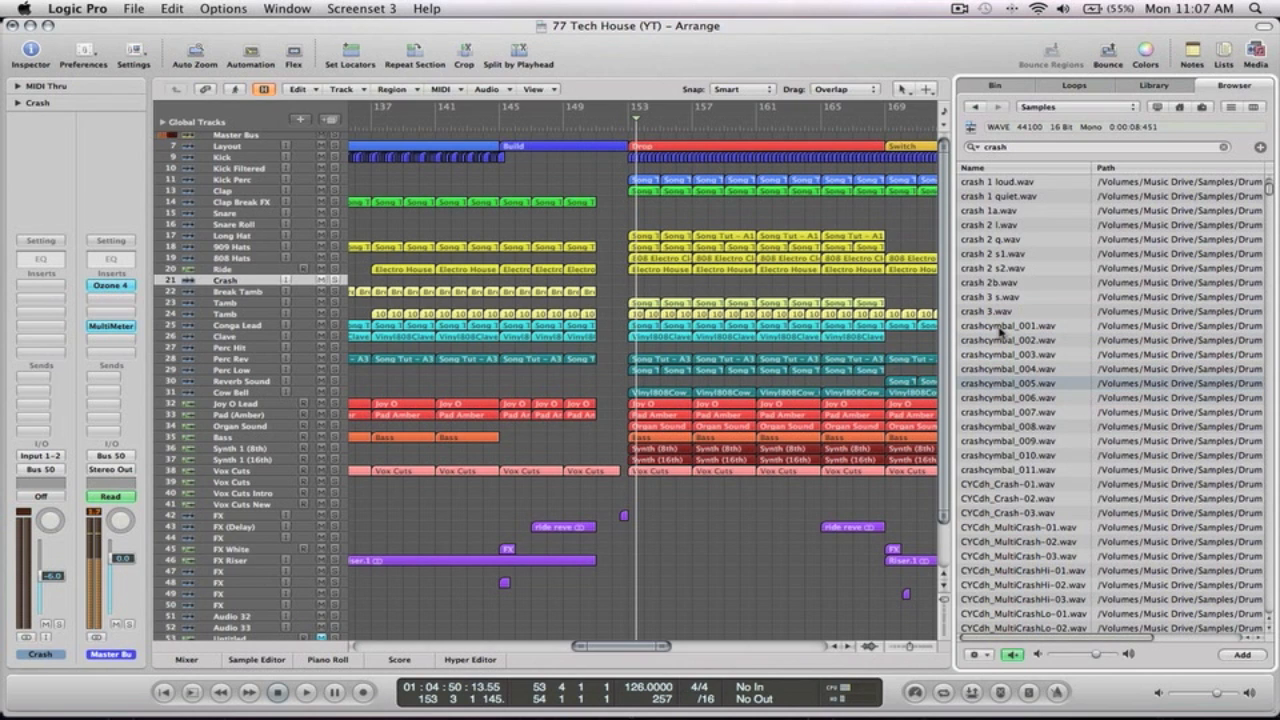
{"action": "left_click_drag", "start_coordinate": [980, 386], "coordinate": [648, 298]}
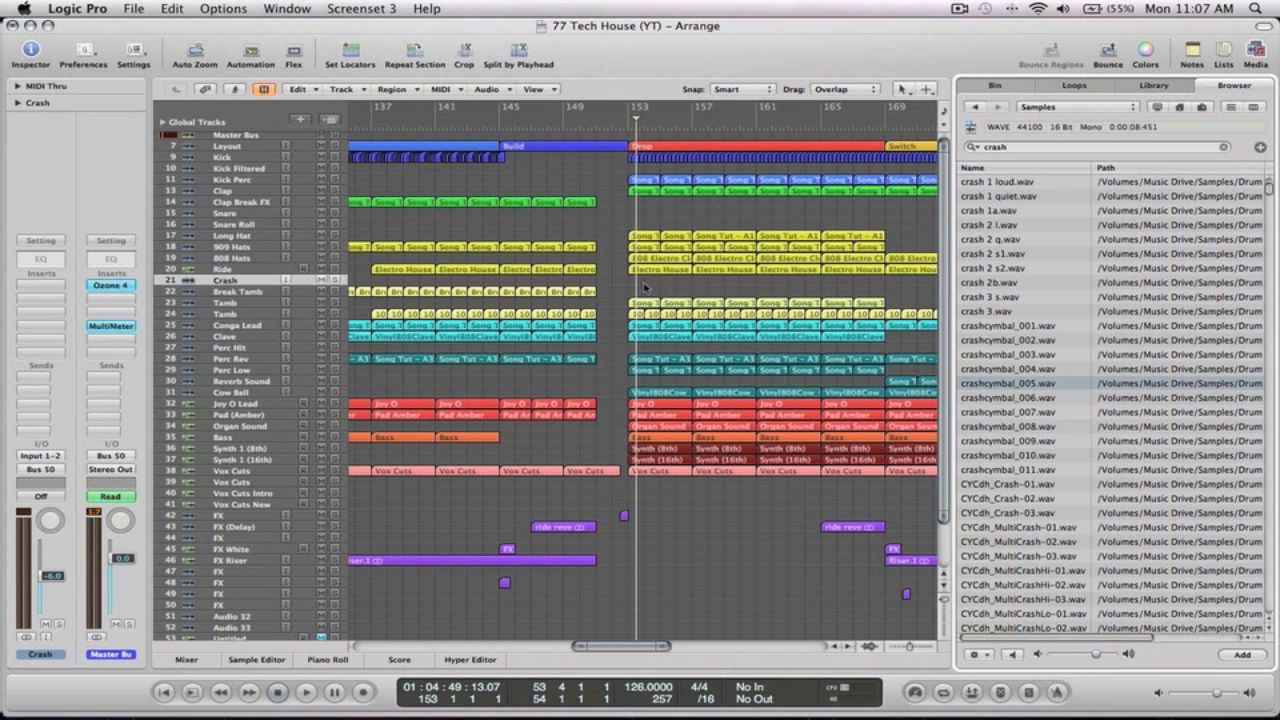
Move the crashcymbal_005 region to the start of the drop at bar 153 and close the file browser
{"action": "key", "text": "z"}
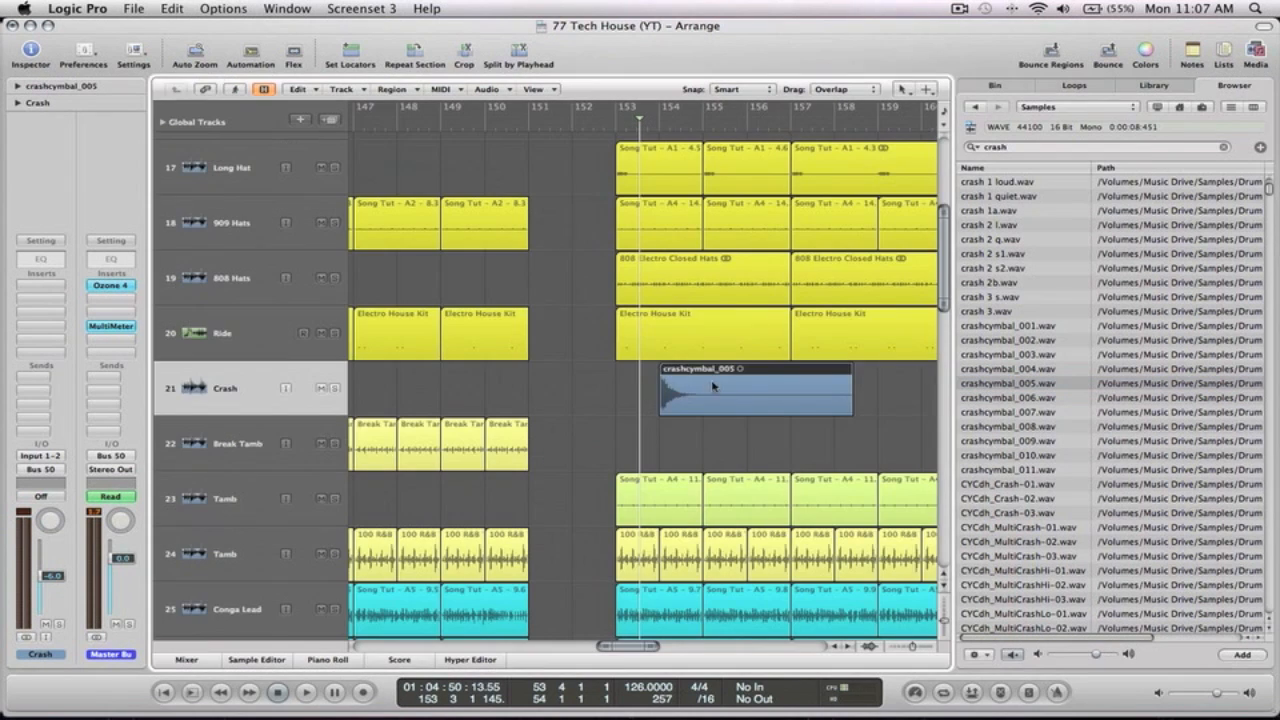
{"action": "left_click_drag", "start_coordinate": [707, 398], "coordinate": [651, 400]}
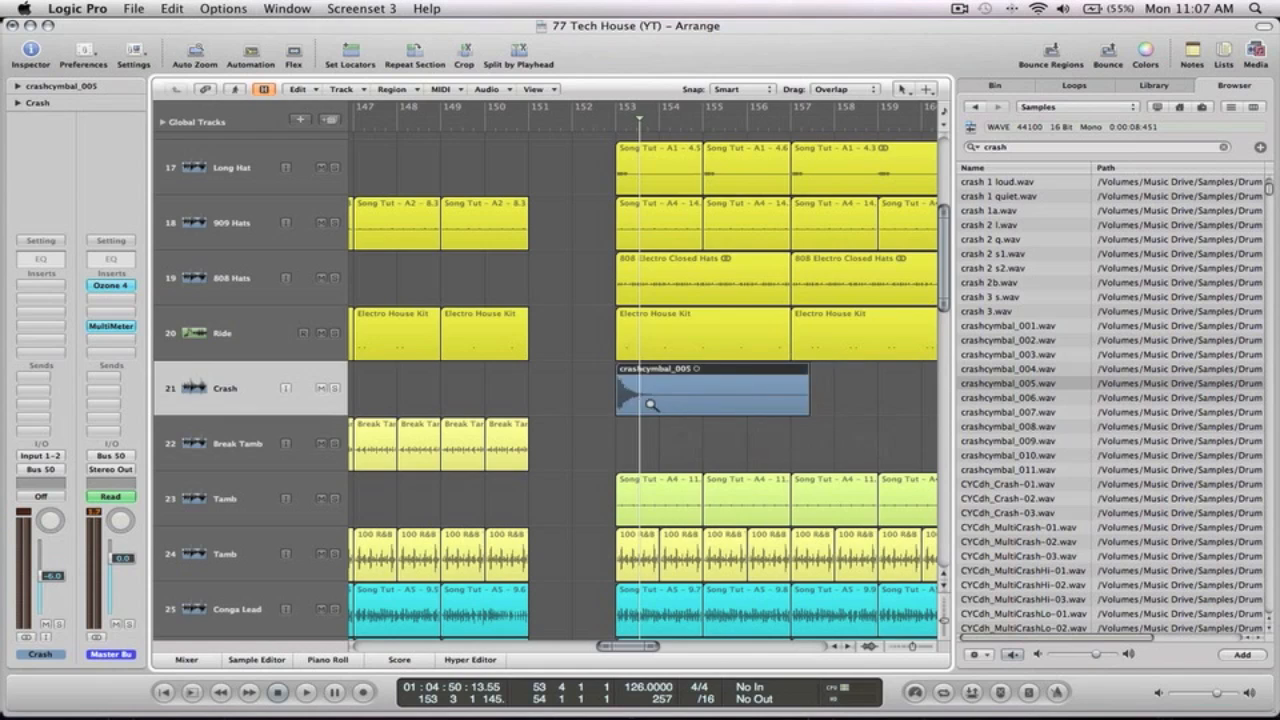
{"action": "key", "text": "z"}
{"action": "left_click_drag", "start_coordinate": [465, 257], "coordinate": [400, 204]}
{"action": "left_click_drag", "start_coordinate": [695, 271], "coordinate": [625, 213]}
{"action": "left_click", "coordinate": [672, 261], "text": "ctrl+alt"}
{"action": "left_click", "coordinate": [1260, 50]}
Play the mix from about bar 150 through the drop and lower the Crash channel volume to -12.6 dB
{"action": "left_click", "coordinate": [495, 120]}
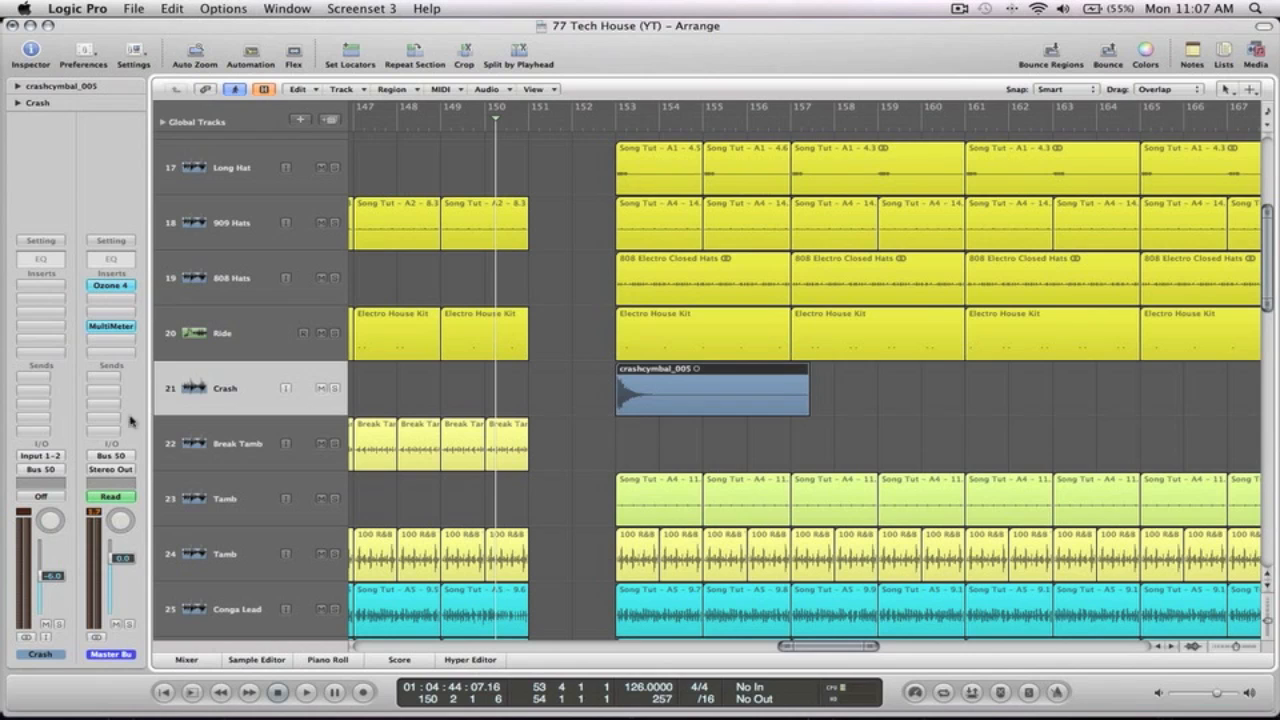
{"action": "key", "text": "space"}
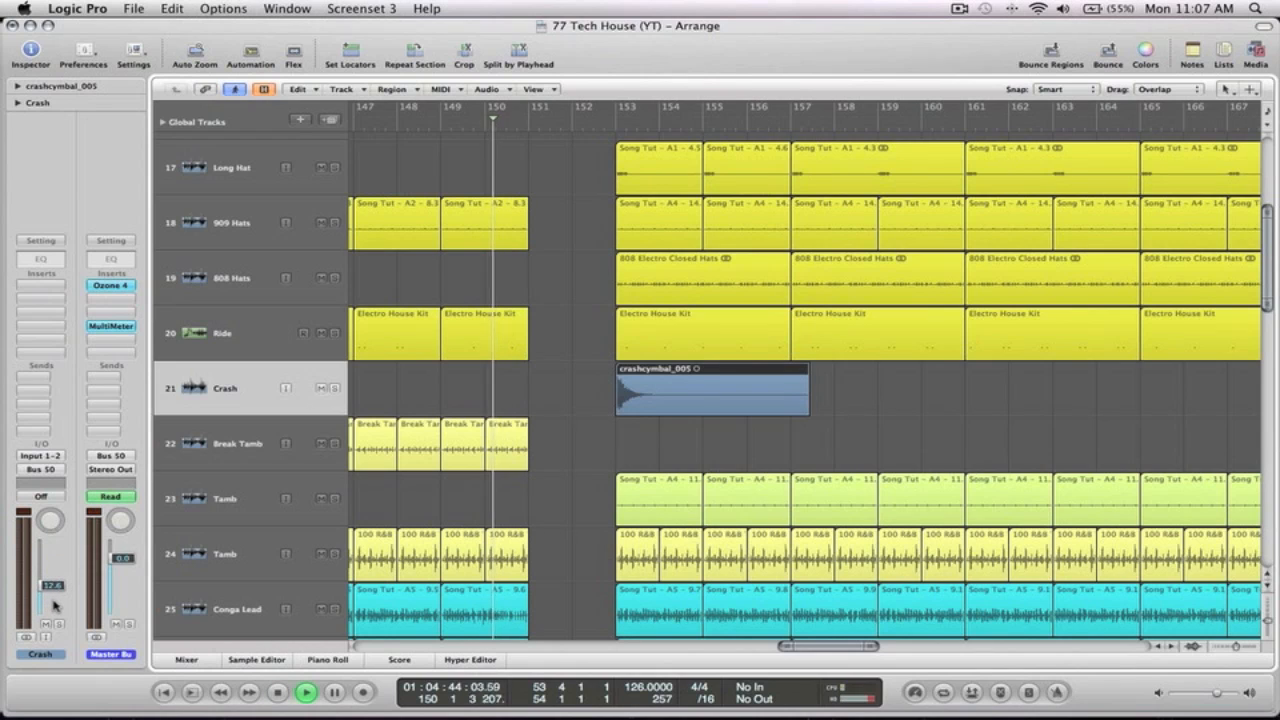
{"action": "left_click", "coordinate": [752, 444], "text": "ctrl+alt"}
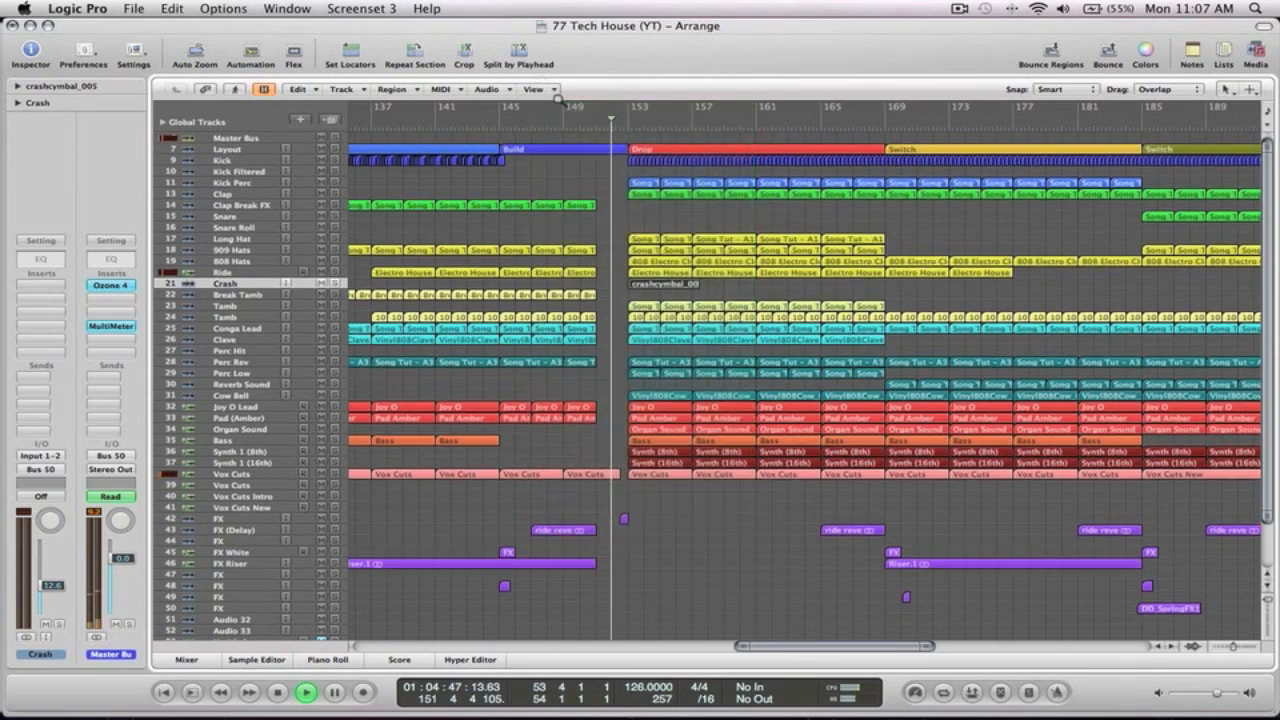
{"action": "left_click", "coordinate": [635, 204], "text": "ctrl+alt"}
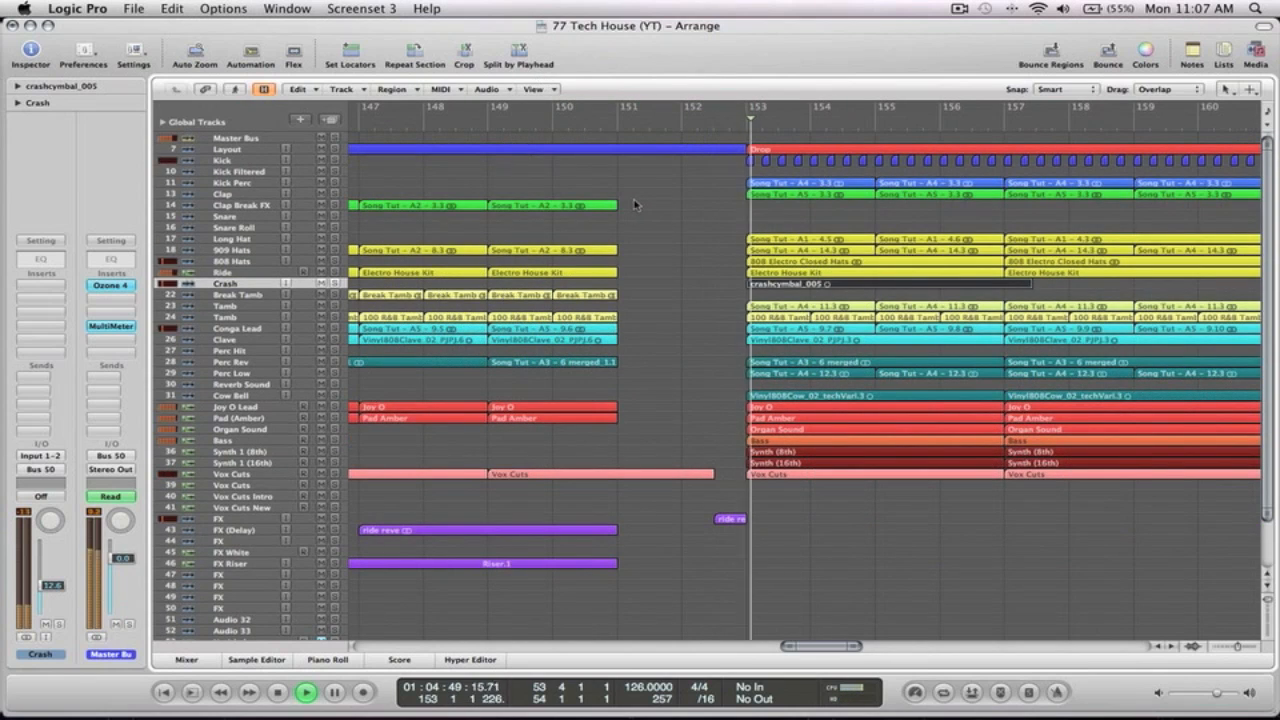
{"action": "key", "text": "space"}
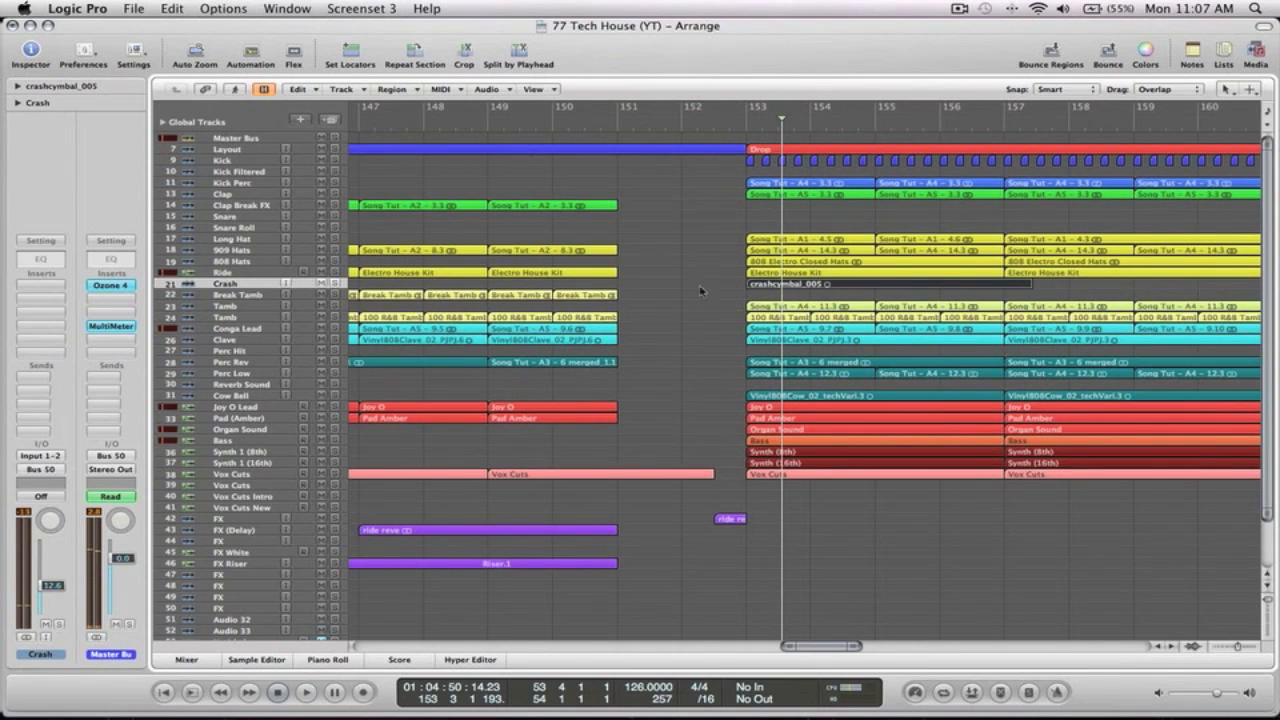
Delete the crashcymbal_005 region from the Crash track
{"action": "left_click", "coordinate": [848, 290]}
{"action": "key", "text": "Delete"}
Reopen the file browser and audition the crash samples that follow crashcymbal_005.wav, up to CYCdh_MultiCrash-01.wav
{"action": "left_click", "coordinate": [1259, 55]}
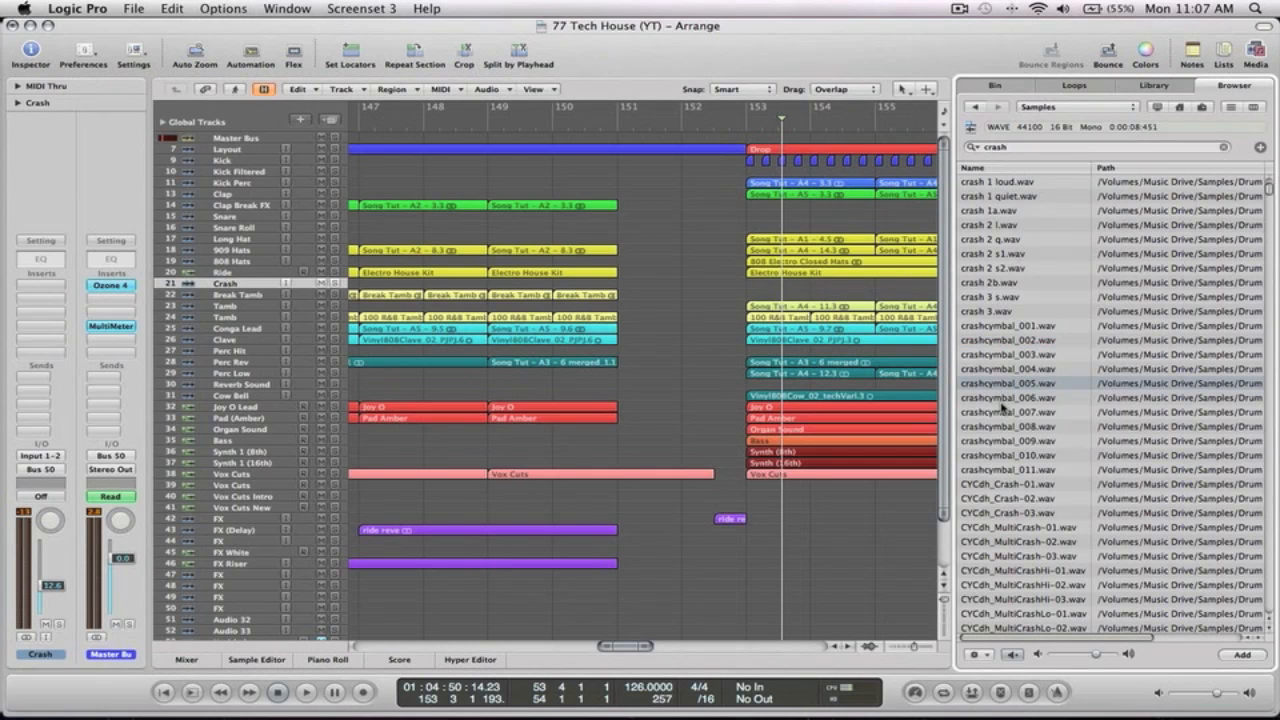
{"action": "key", "text": "Down"}
{"action": "key", "text": "Down"}
{"action": "key", "text": "Down"}
{"action": "key", "text": "Down"}
{"action": "key", "text": "Down"}
{"action": "key", "text": "Down"}
{"action": "key", "text": "Down"}
{"action": "key", "text": "Down"}
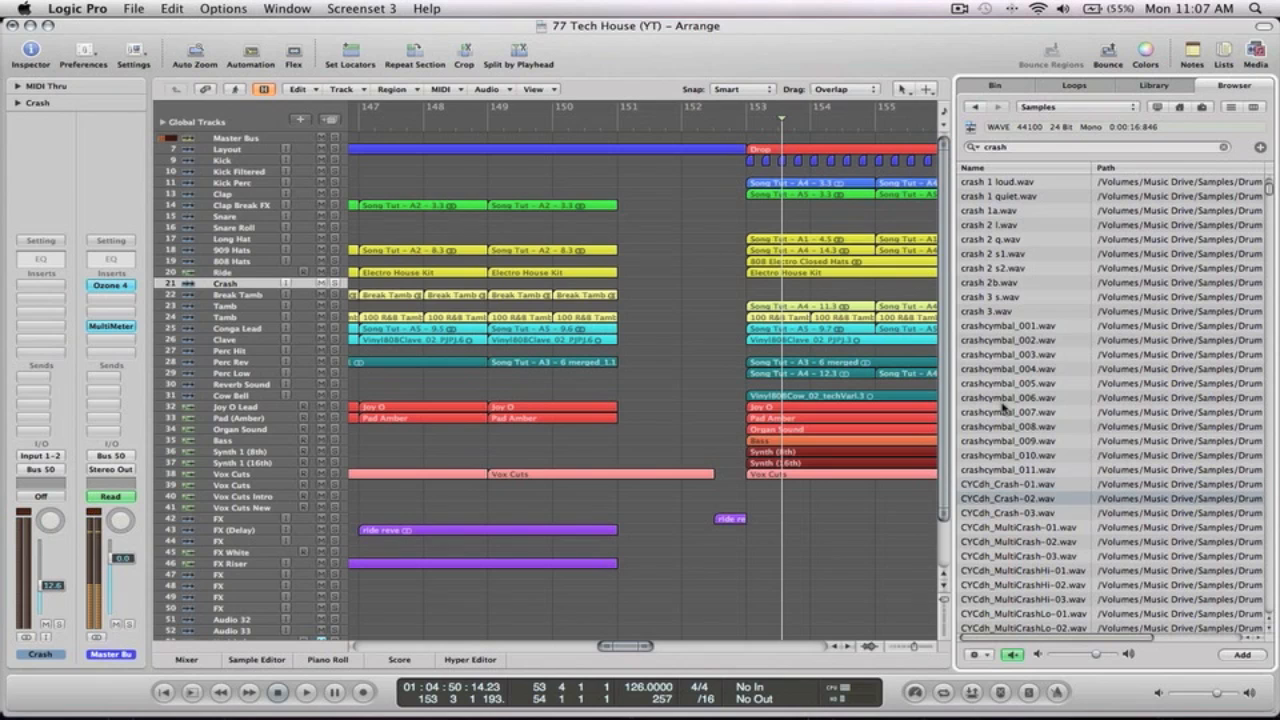
{"action": "key", "text": "Down"}
{"action": "key", "text": "Down"}
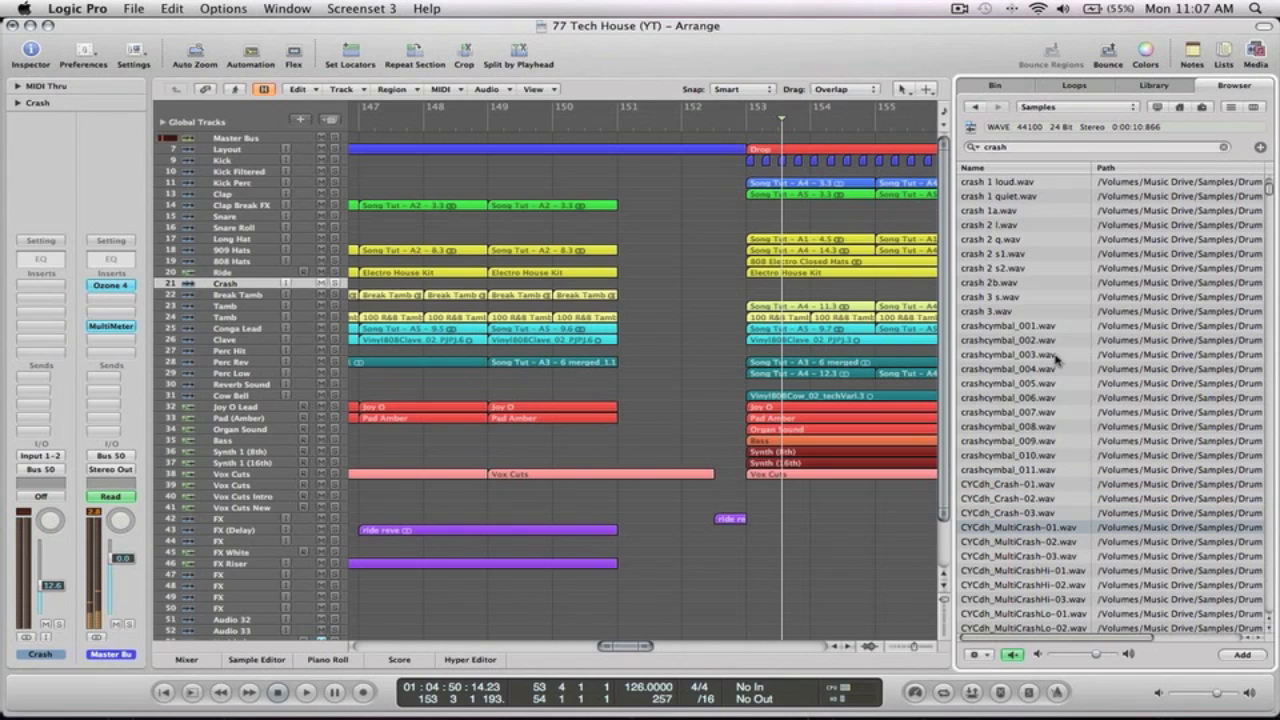
Audition further crash samples in the browser results, including Air_Bass_Crash04.wav and the RZ1_Crash_Tattoo samples, up to CRASH.WAV
{"action": "scroll", "coordinate": [1056, 360], "scroll_direction": "down", "scroll_amount": 6}
{"action": "left_click", "coordinate": [1010, 428]}
{"action": "scroll", "coordinate": [1018, 415], "scroll_direction": "down", "scroll_amount": 3}
{"action": "left_click", "coordinate": [1025, 398]}
{"action": "scroll", "coordinate": [1024, 400], "scroll_direction": "down", "scroll_amount": 6}
{"action": "left_click", "coordinate": [1020, 387]}
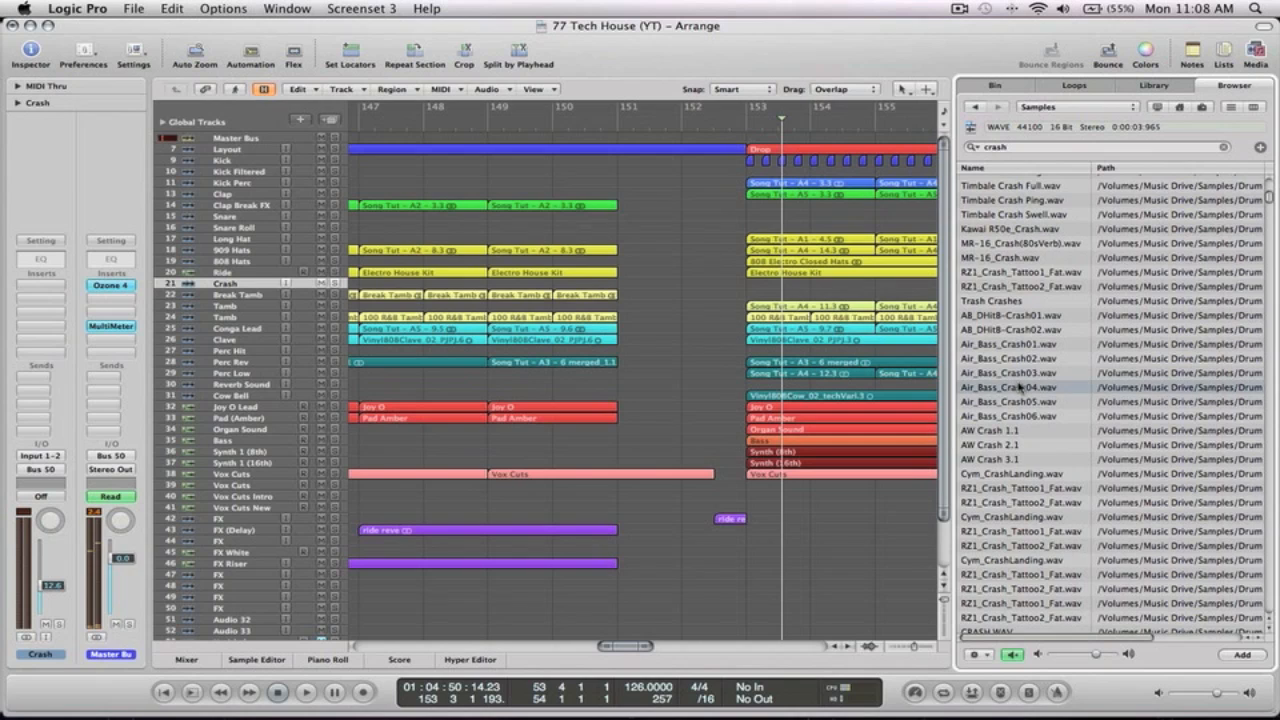
{"action": "scroll", "coordinate": [1020, 387], "scroll_direction": "down", "scroll_amount": 4}
{"action": "left_click", "coordinate": [1020, 360]}
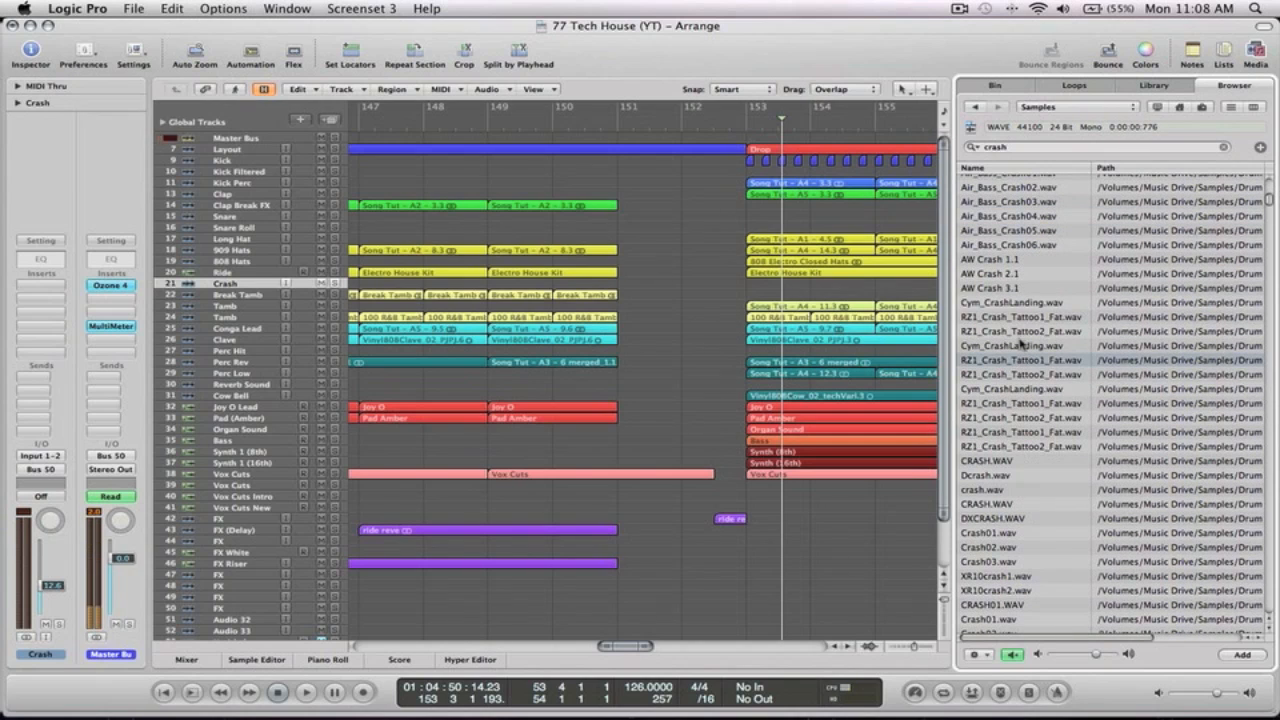
{"action": "left_click", "coordinate": [1022, 347]}
{"action": "left_click", "coordinate": [1020, 403]}
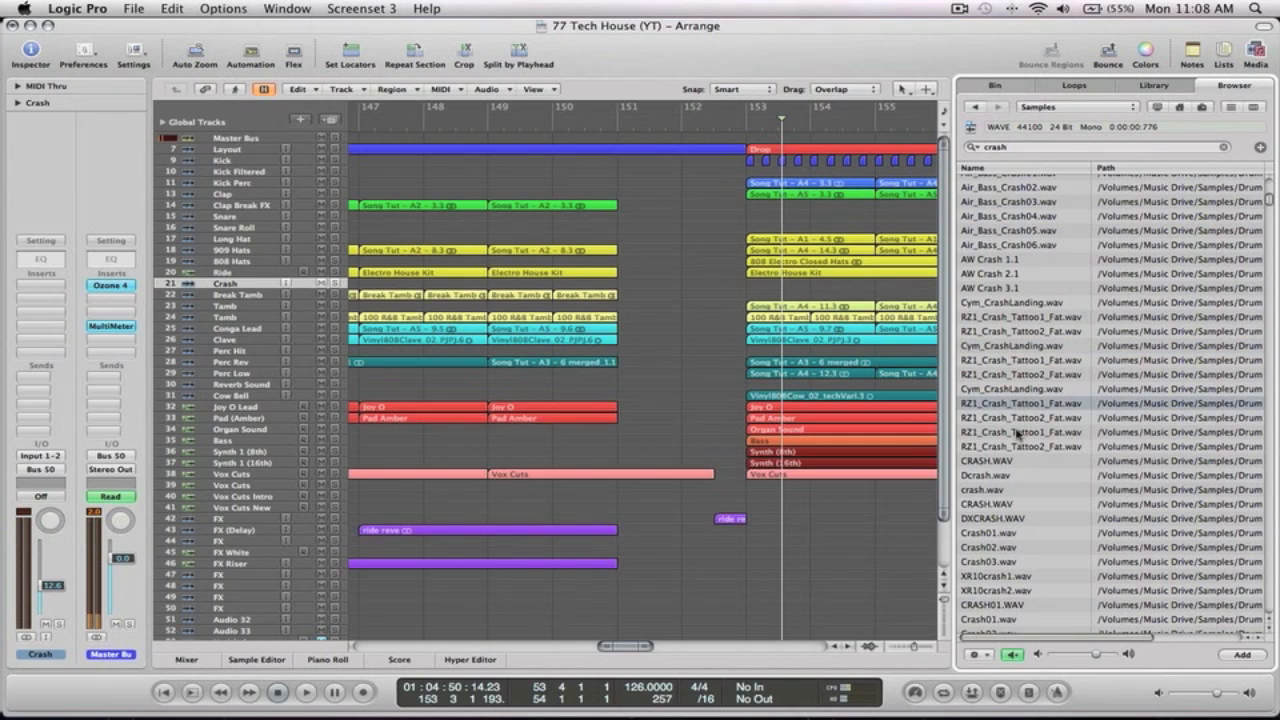
{"action": "left_click", "coordinate": [1018, 432]}
{"action": "left_click", "coordinate": [993, 463]}
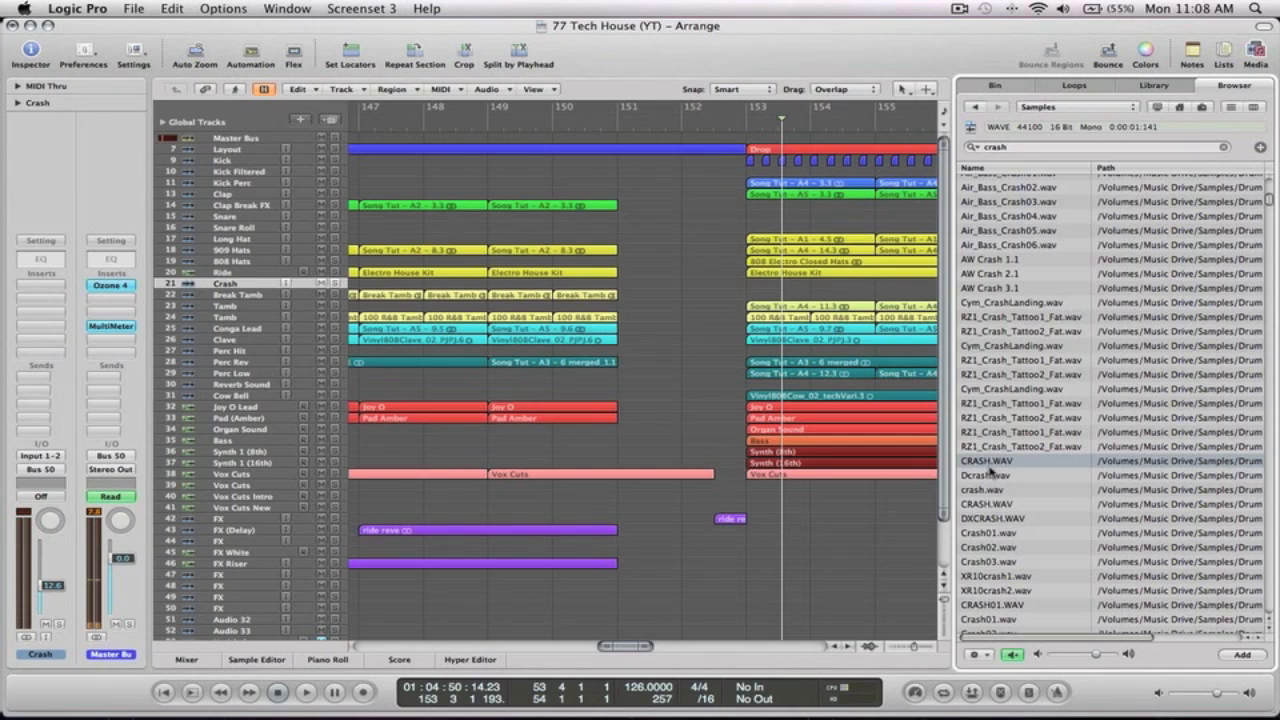
Place CRASH.WAV on the Crash track at bar 153, play the start of the drop, and close the file browser
{"action": "left_click_drag", "start_coordinate": [987, 462], "coordinate": [778, 287]}
{"action": "left_click", "coordinate": [738, 129]}
{"action": "key", "text": "space"}
{"action": "key", "text": "space"}
{"action": "left_click", "coordinate": [1256, 52]}
Set the Crash channel volume to -9.0 dB and add a send to Bus 1 for the room reverb
{"action": "left_click_drag", "start_coordinate": [908, 316], "coordinate": [688, 246]}
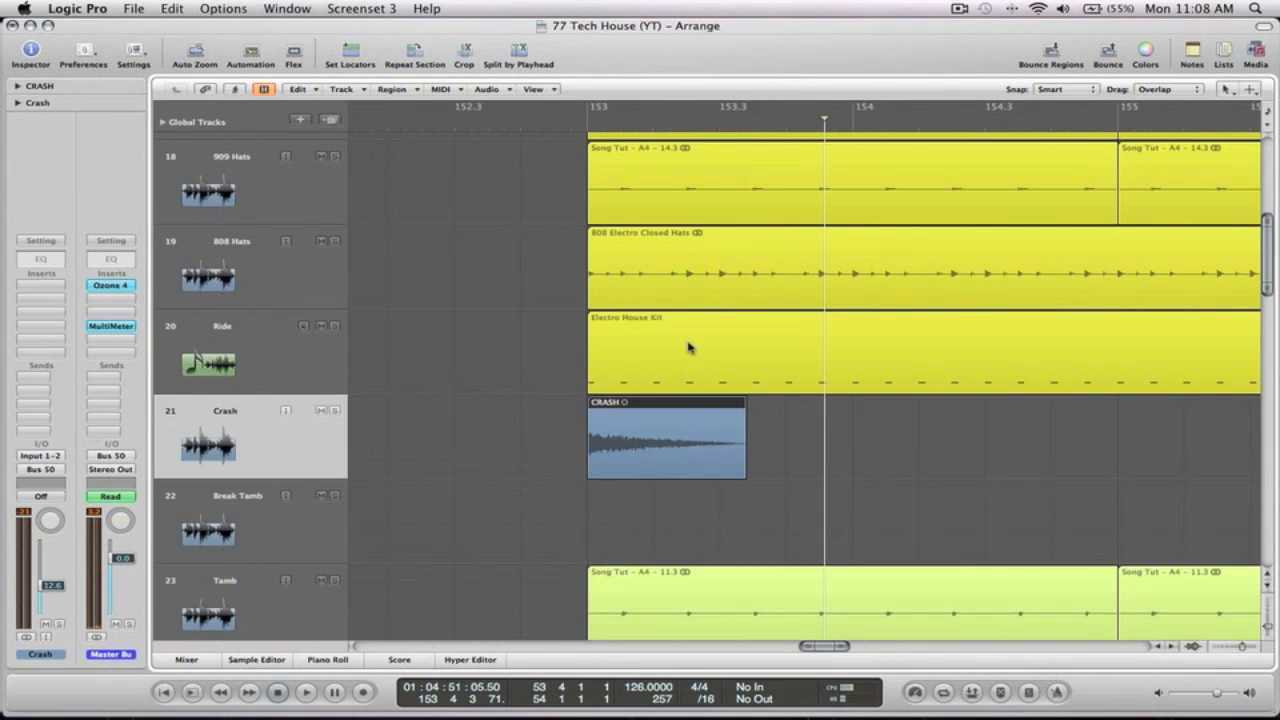
{"action": "left_click", "coordinate": [206, 442]}
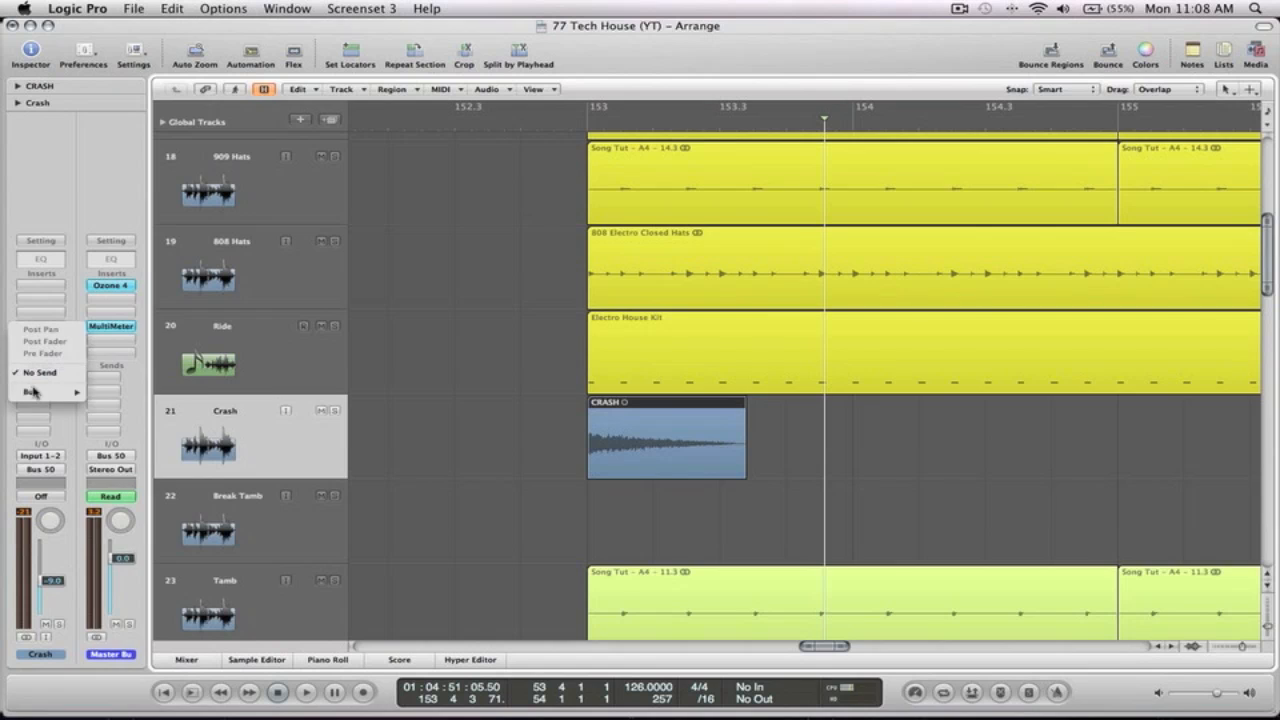
{"action": "left_click", "coordinate": [33, 378]}
{"action": "mouse_move", "coordinate": [45, 392]}
{"action": "left_click", "coordinate": [140, 306]}
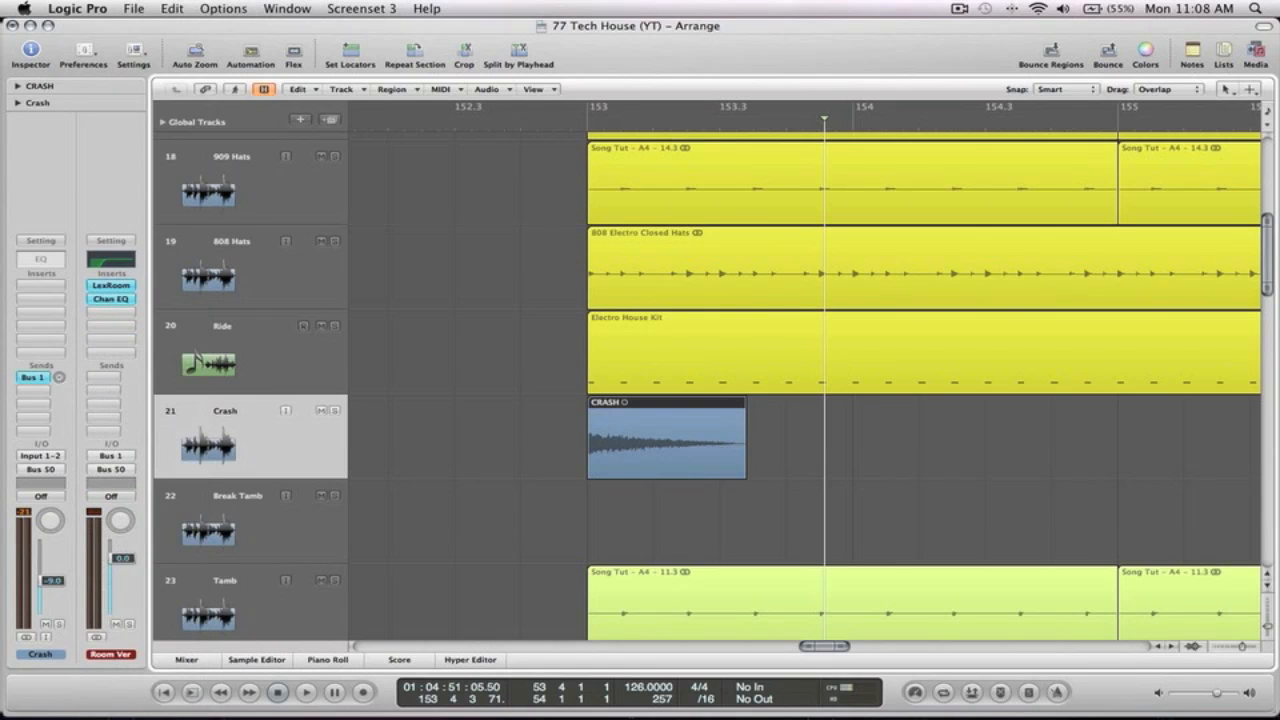
Insert a Channel EQ on the Crash track and switch on its low cut band and analyzer
{"action": "double_click", "coordinate": [48, 259]}
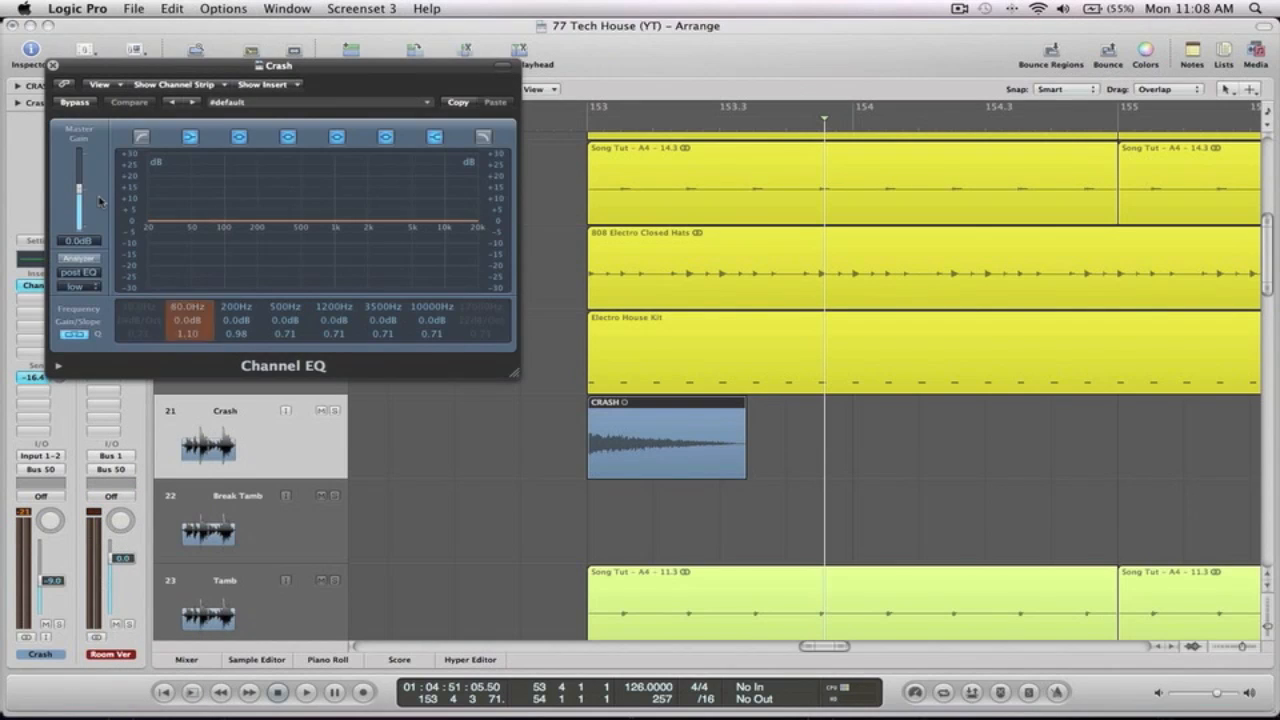
{"action": "left_click", "coordinate": [142, 138]}
{"action": "left_click", "coordinate": [78, 258]}
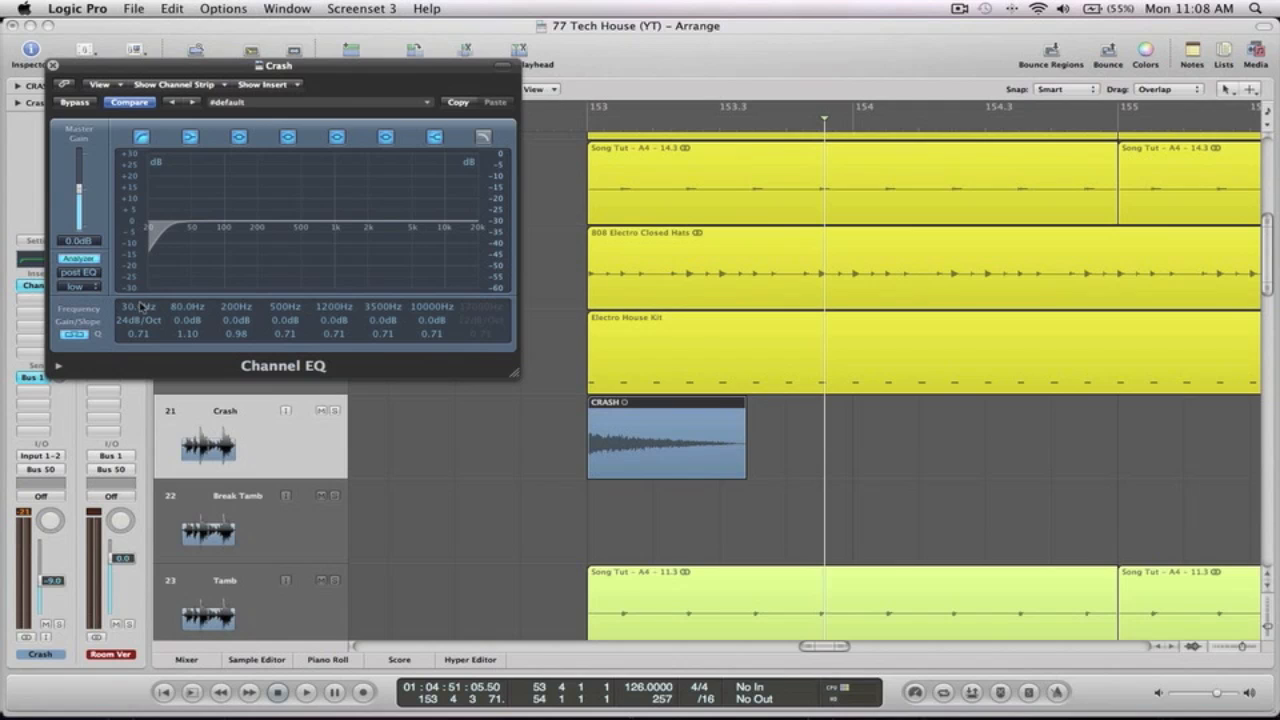
Set a cycle range from about 152.3 to bar 154 and play it to hear the crash
{"action": "left_click_drag", "start_coordinate": [590, 110], "coordinate": [858, 118]}
{"action": "scroll", "coordinate": [802, 153], "scroll_direction": "left", "scroll_amount": 5}
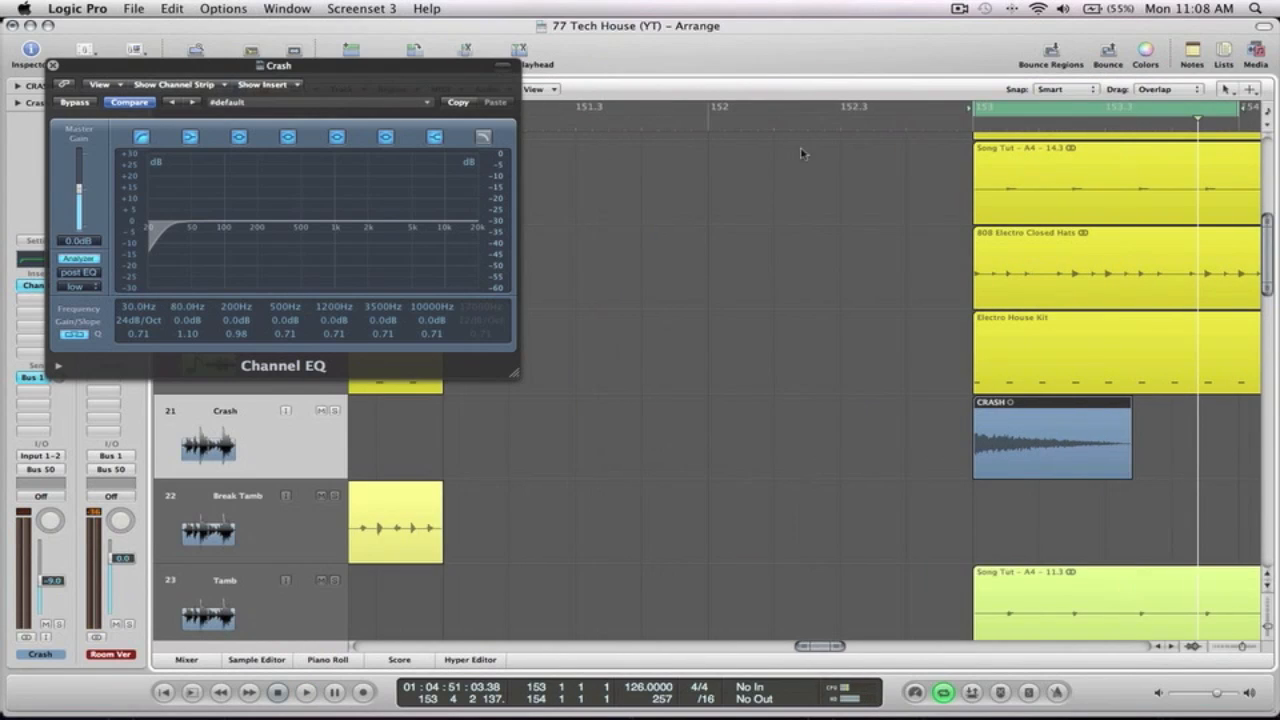
{"action": "left_click_drag", "start_coordinate": [975, 107], "coordinate": [845, 108]}
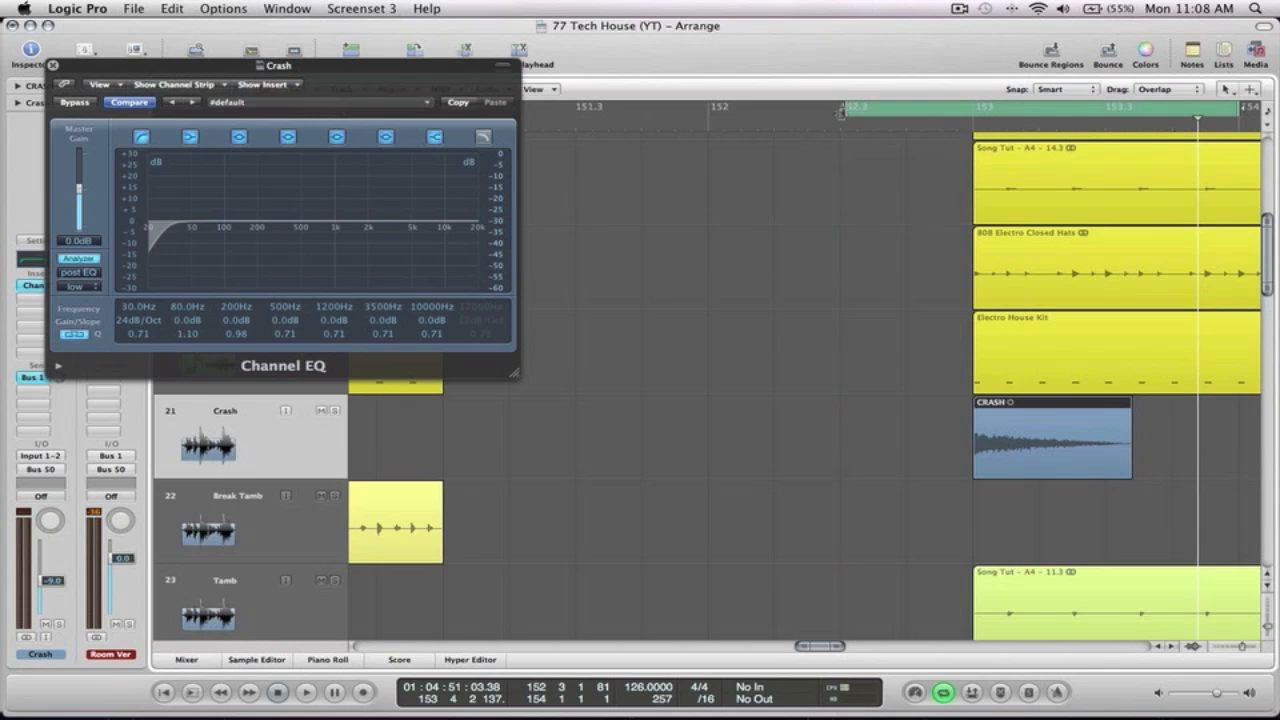
{"action": "key", "text": "space"}
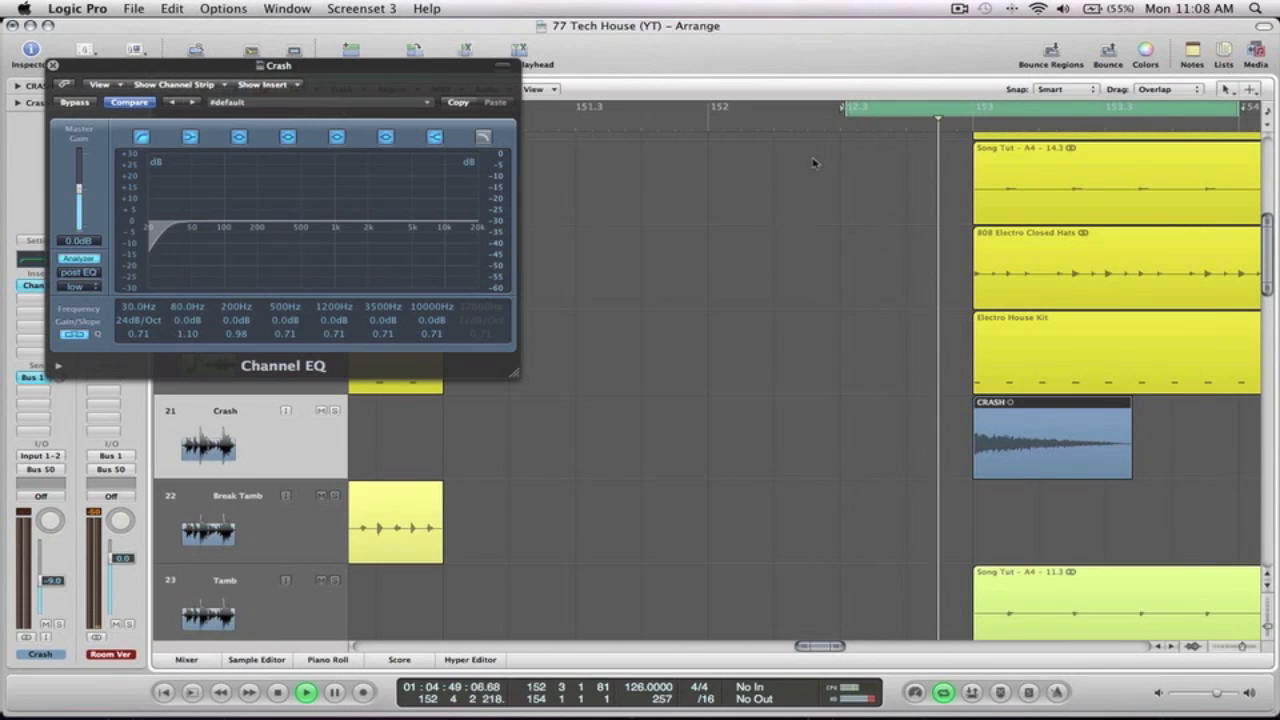
{"action": "key", "text": "space"}
Set the Crash EQ's low cut to 120 Hz, with -3.5 dB at 2200 Hz, +3.0 dB at 470 Hz and +3.5 dB at 8500 Hz
{"action": "left_click_drag", "start_coordinate": [136, 309], "coordinate": [136, 235]}
{"action": "left_click_drag", "start_coordinate": [362, 243], "coordinate": [400, 241]}
{"action": "left_click_drag", "start_coordinate": [302, 222], "coordinate": [300, 213]}
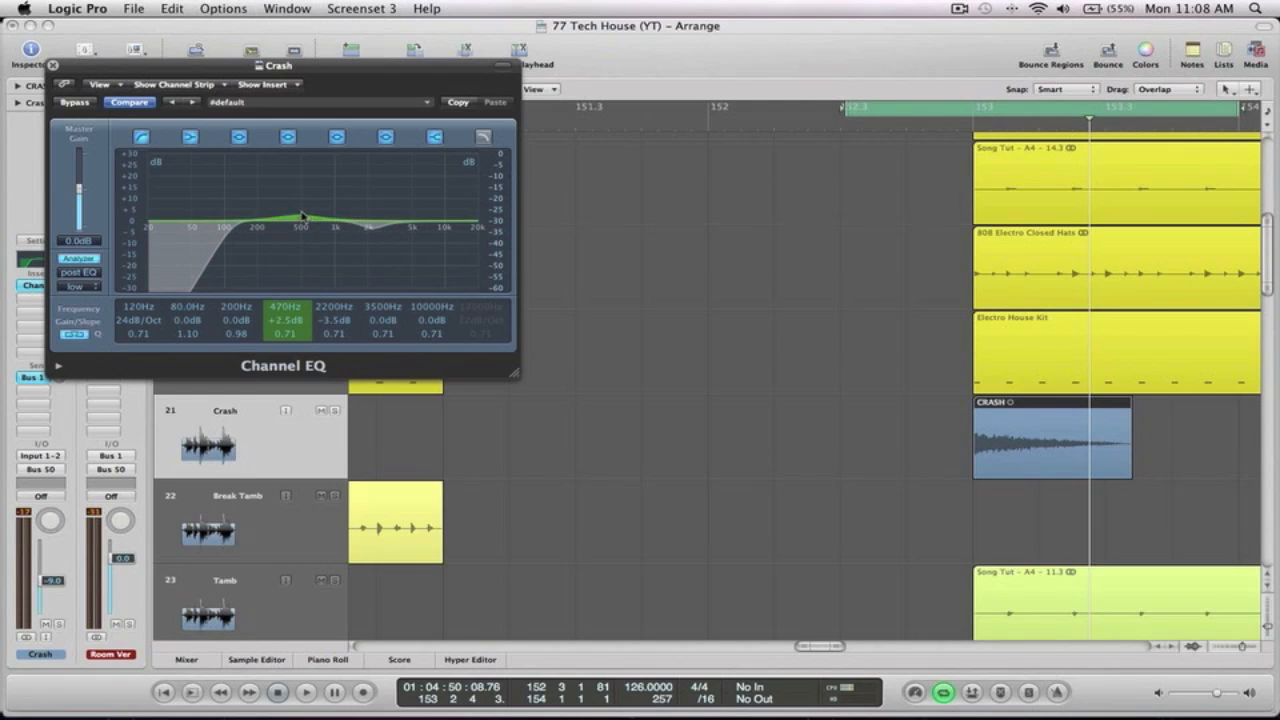
{"action": "left_click_drag", "start_coordinate": [418, 222], "coordinate": [438, 214]}
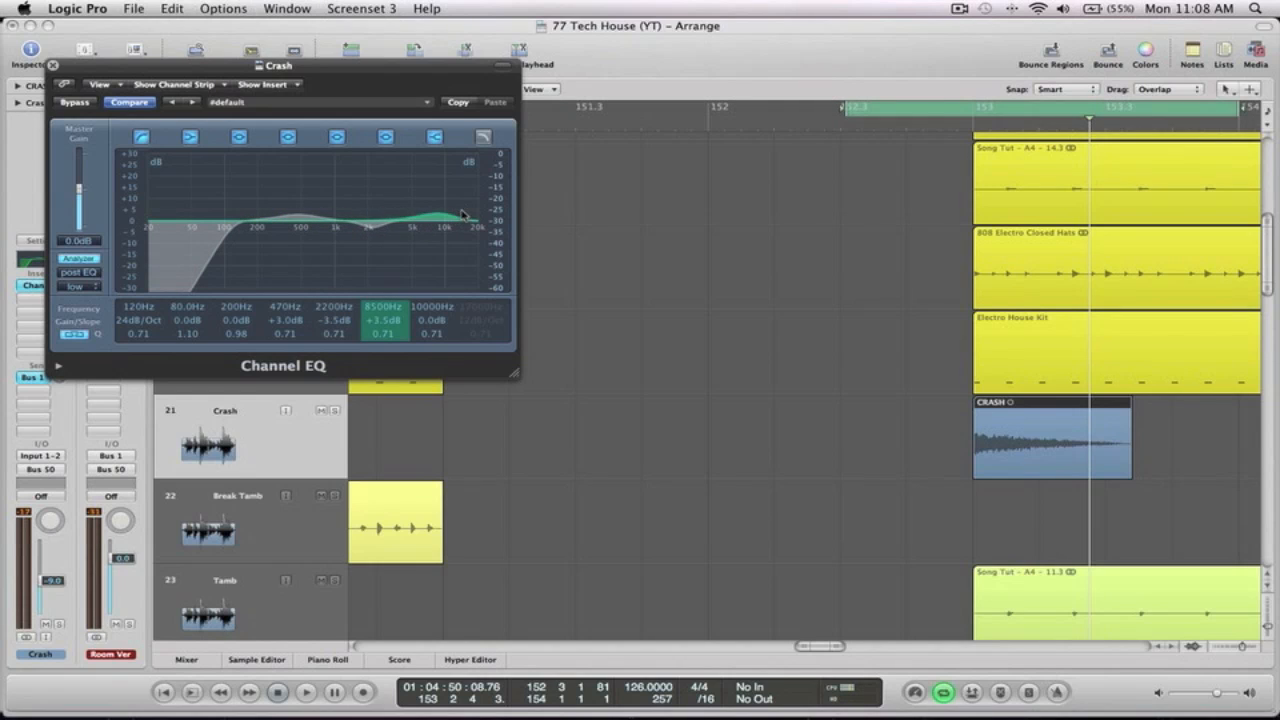
While checking in playback, refine the Crash EQ to +2.0 dB at 470 Hz, +5.5 dB with Q 0.57 at 8500 Hz, and a 184 Hz low cut
{"action": "key", "text": "space"}
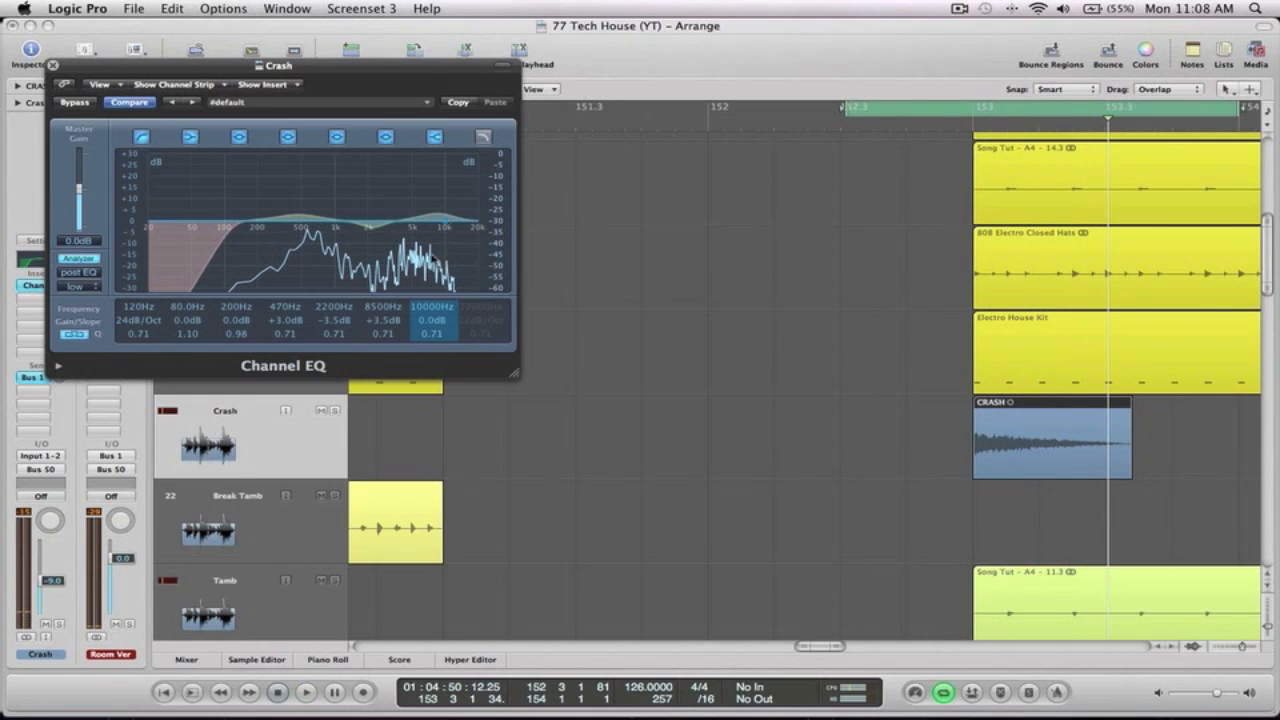
{"action": "left_click_drag", "start_coordinate": [393, 325], "coordinate": [392, 320]}
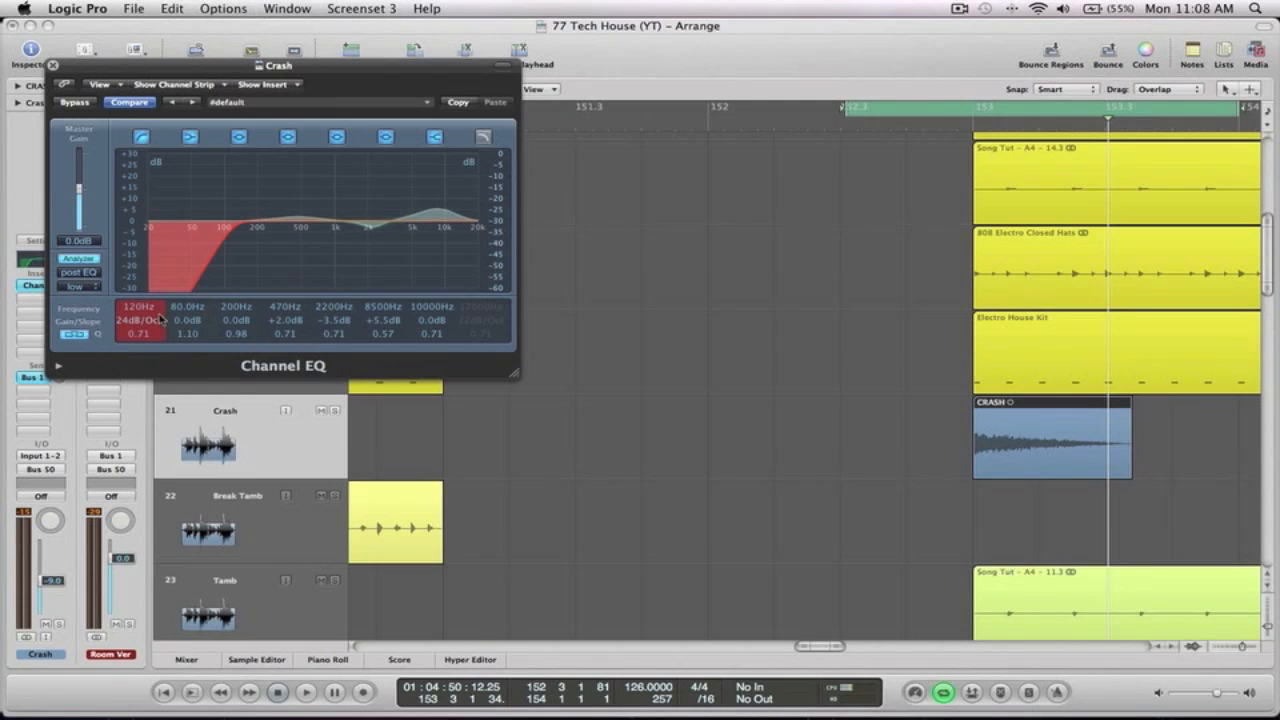
{"action": "left_click_drag", "start_coordinate": [137, 311], "coordinate": [138, 283]}
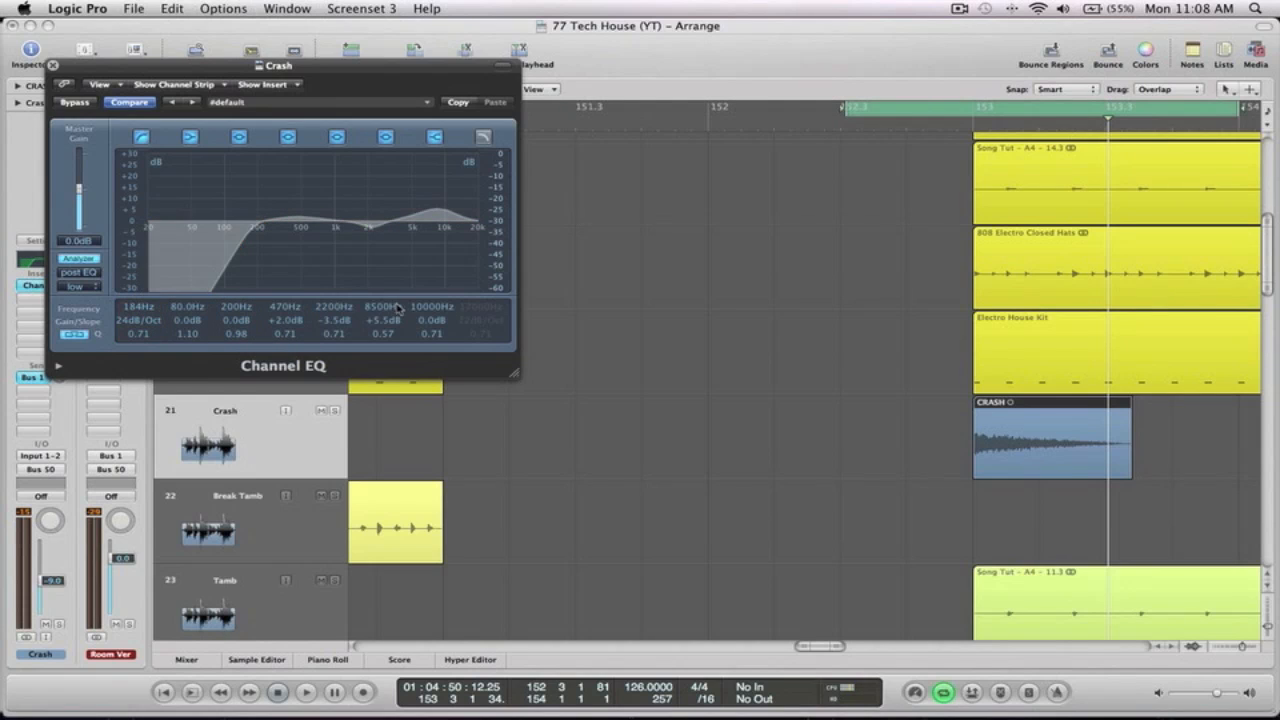
{"action": "key", "text": "space"}
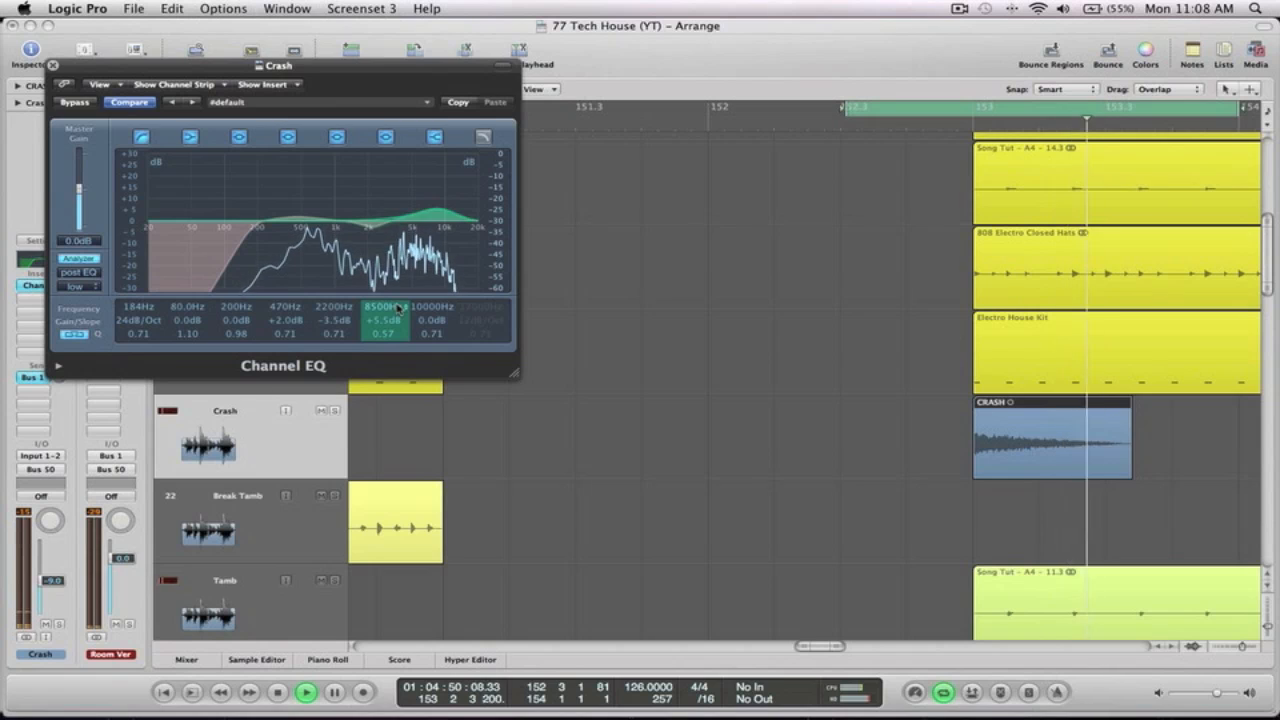
{"action": "key", "text": "space"}
{"action": "left_click", "coordinate": [53, 66]}
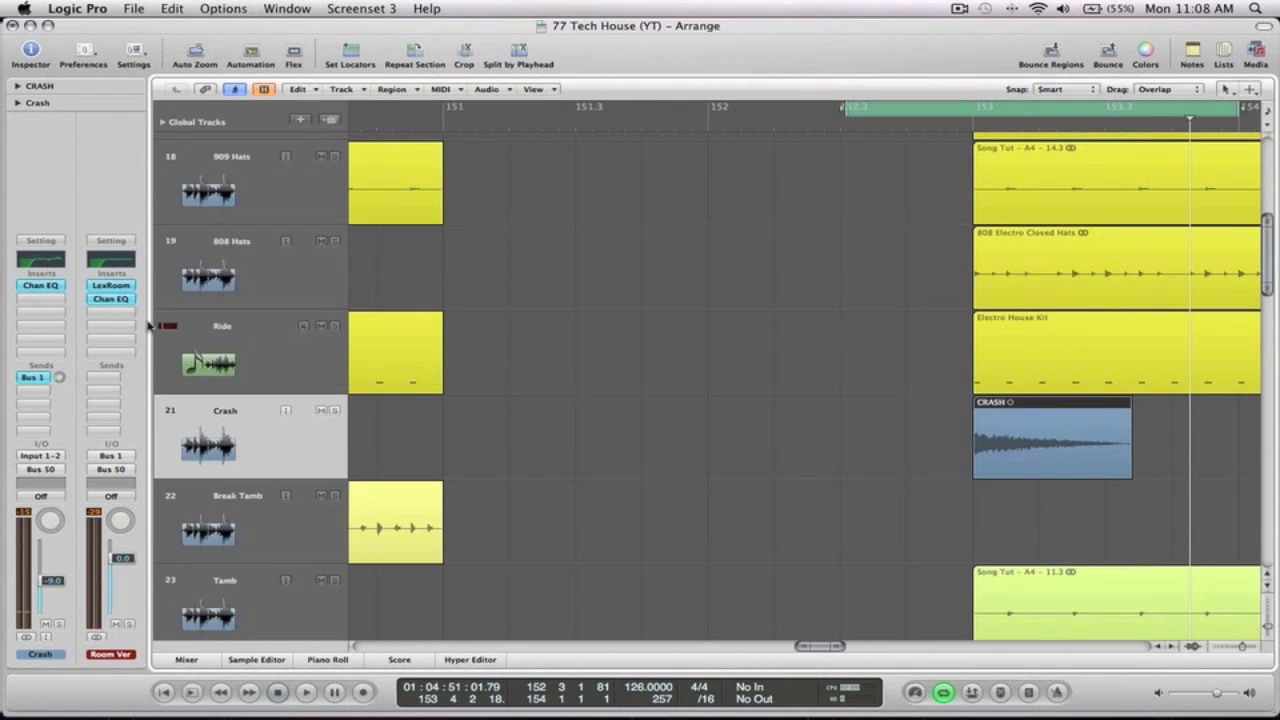
Delete the CRASH region from the Crash track at bar 153
{"action": "key", "text": "z"}
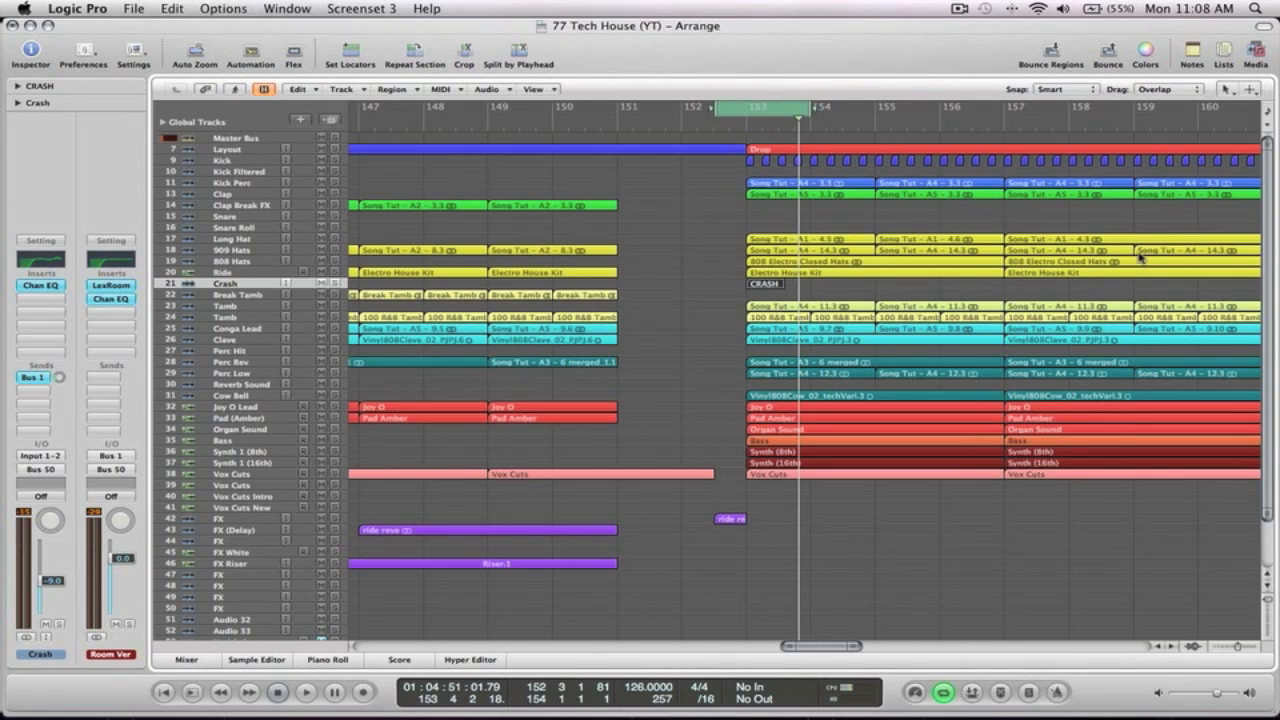
{"action": "left_click_drag", "start_coordinate": [813, 287], "coordinate": [741, 287]}
{"action": "key", "text": "Delete"}
Reopen the file browser and audition the samples just below CRASH.WAV, returning to crash.wav
{"action": "left_click", "coordinate": [1252, 52]}
{"action": "scroll", "coordinate": [1018, 410], "scroll_direction": "down", "scroll_amount": 6}
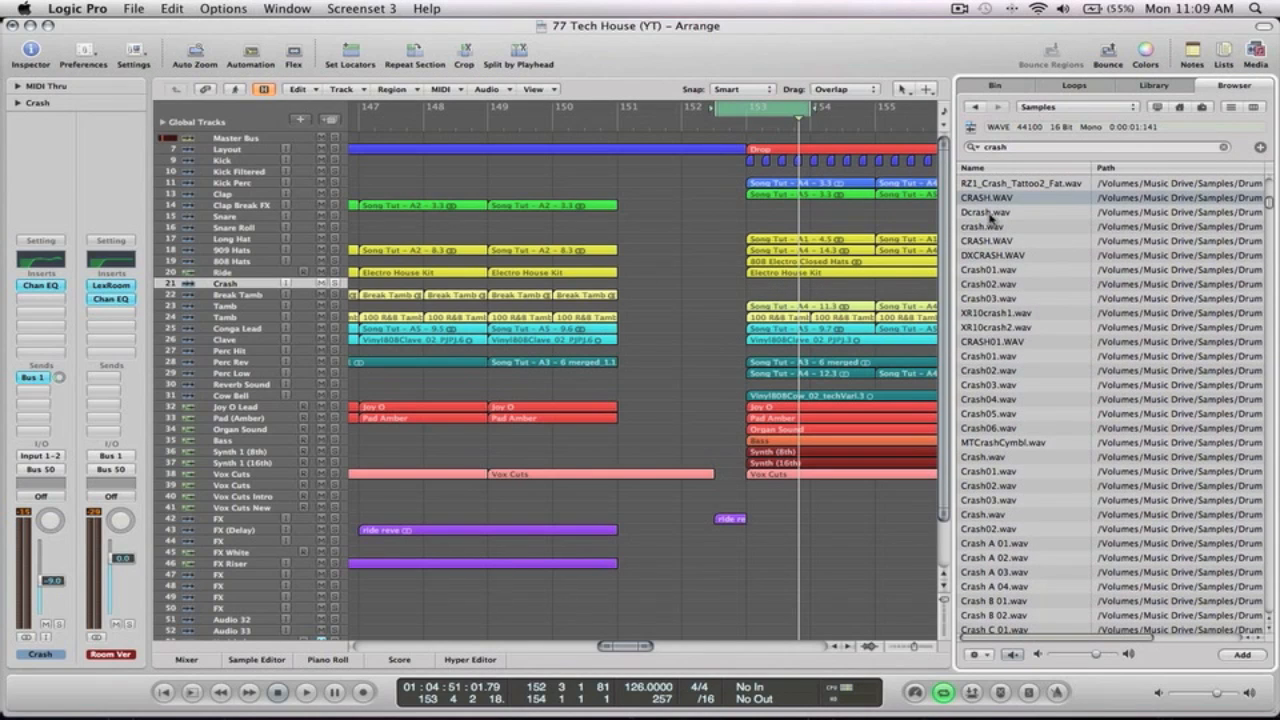
{"action": "key", "text": "Down"}
{"action": "key", "text": "Down"}
{"action": "key", "text": "Down"}
{"action": "key", "text": "Up"}
{"action": "key", "text": "Down"}
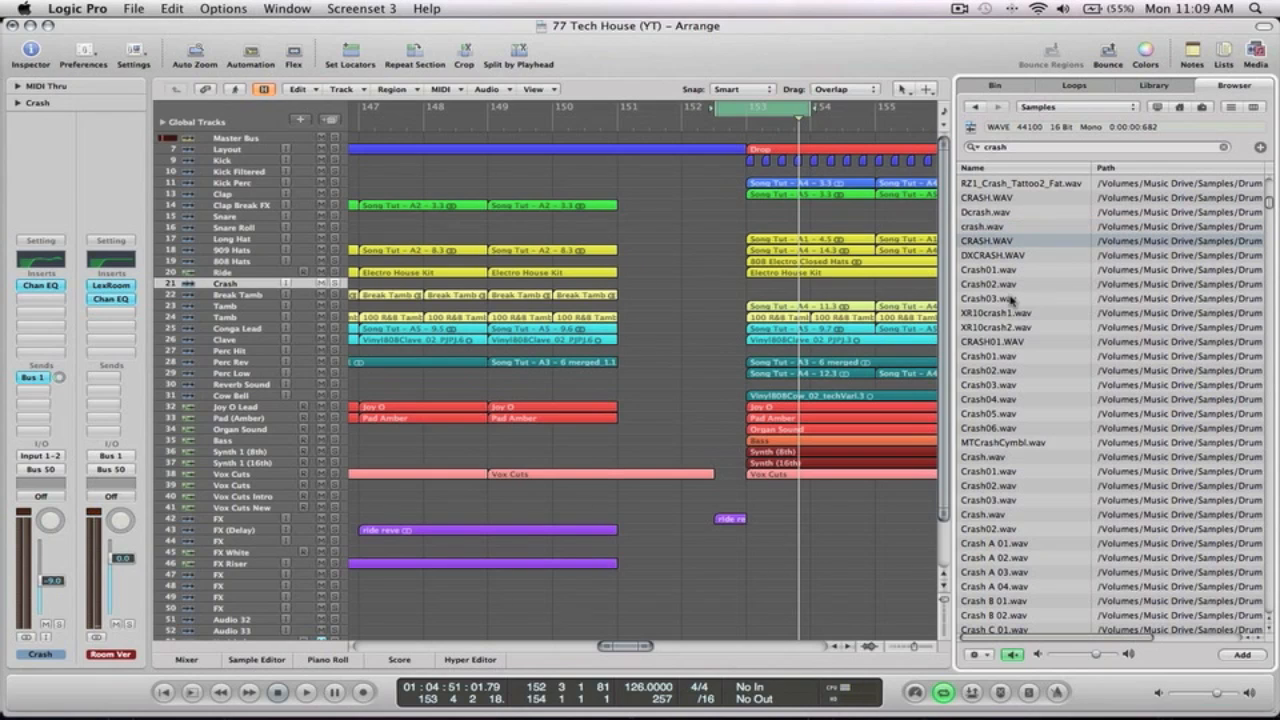
{"action": "key", "text": "Up"}
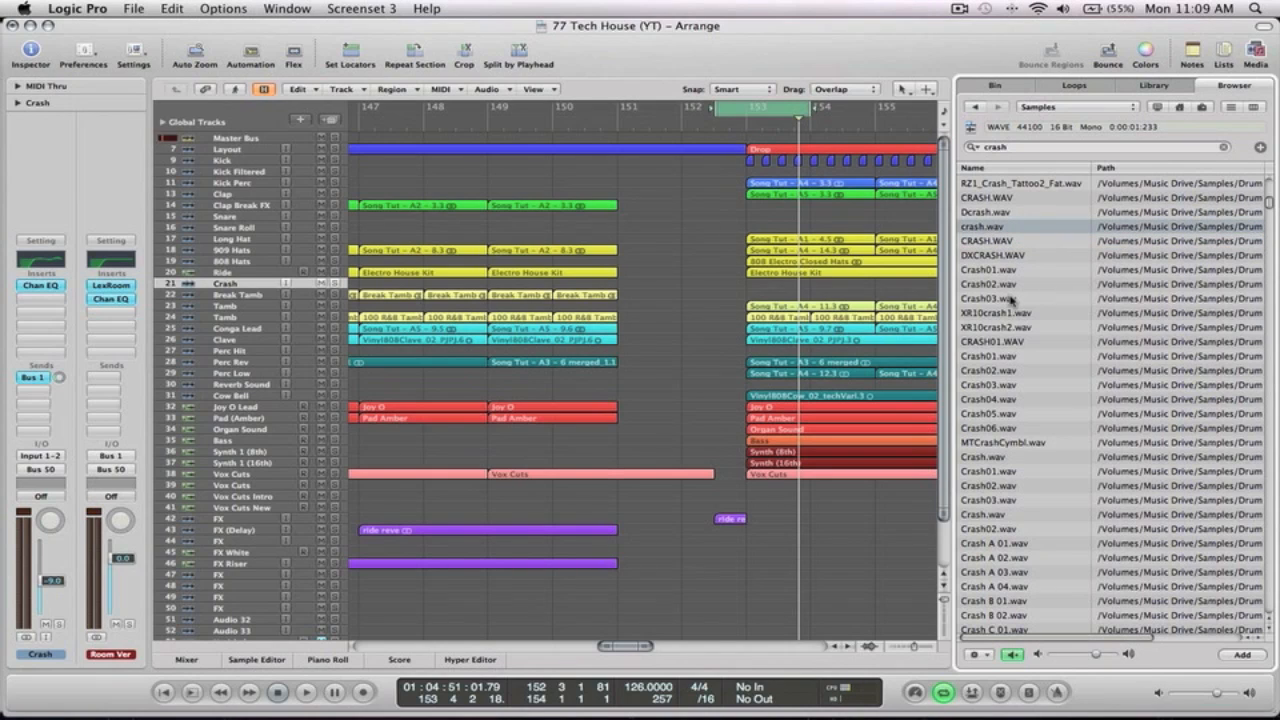
Place crash.wav on the Crash track at bar 153, play the cycle, and remove the region again
{"action": "left_click_drag", "start_coordinate": [975, 227], "coordinate": [762, 284]}
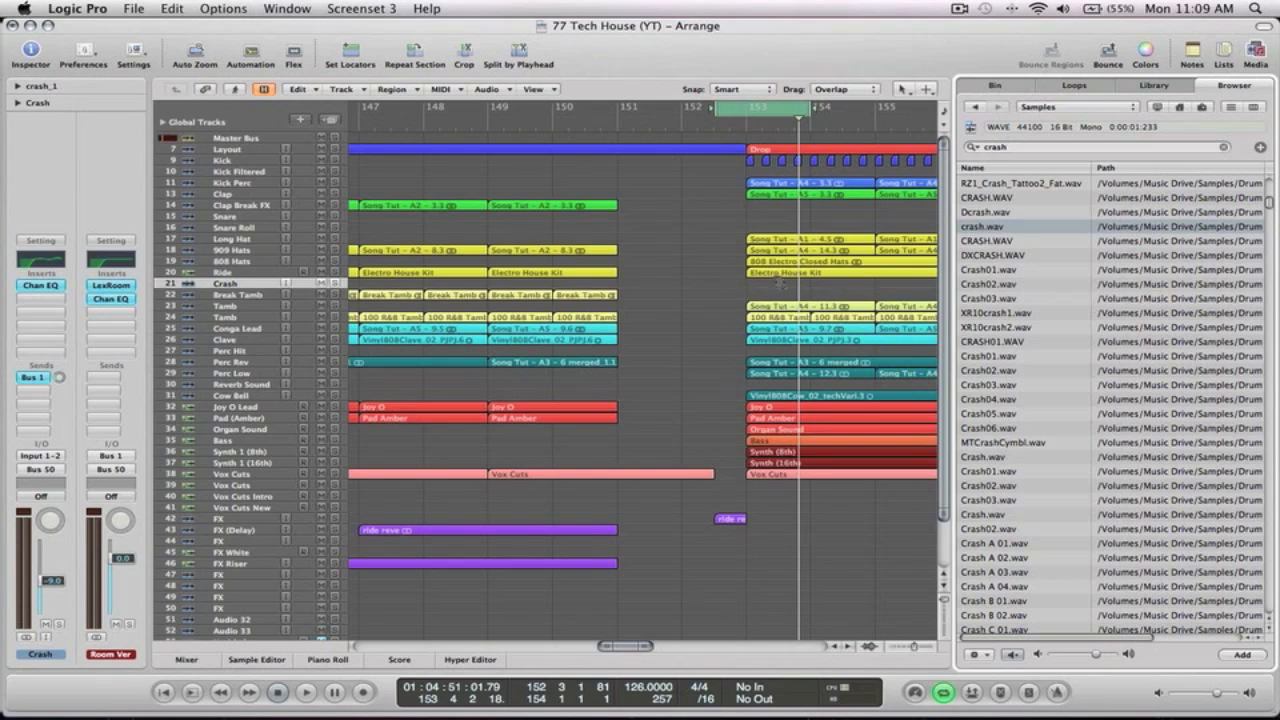
{"action": "left_click", "coordinate": [881, 289]}
{"action": "key", "text": "space"}
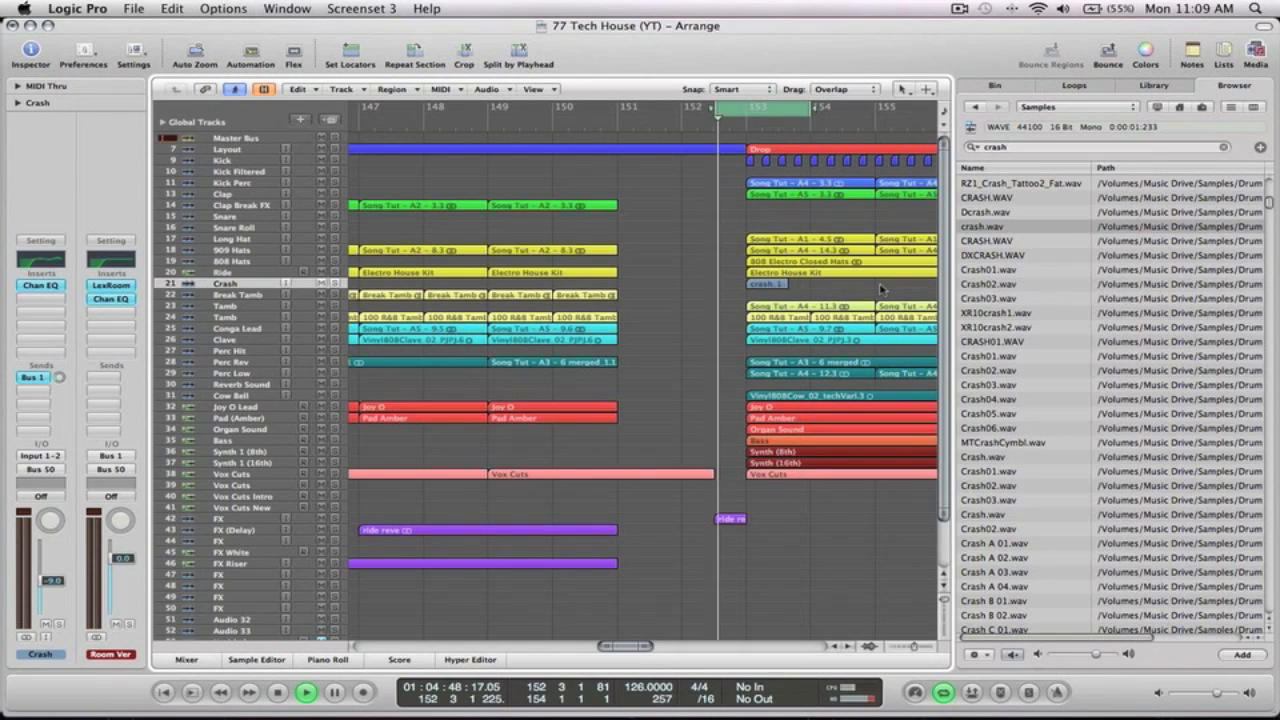
{"action": "key", "text": "space"}
{"action": "left_click", "coordinate": [762, 289]}
Audition the Crash A samples from 01 to 04 and go back to Crash A 03.wav
{"action": "scroll", "coordinate": [1017, 322], "scroll_direction": "down", "scroll_amount": 5}
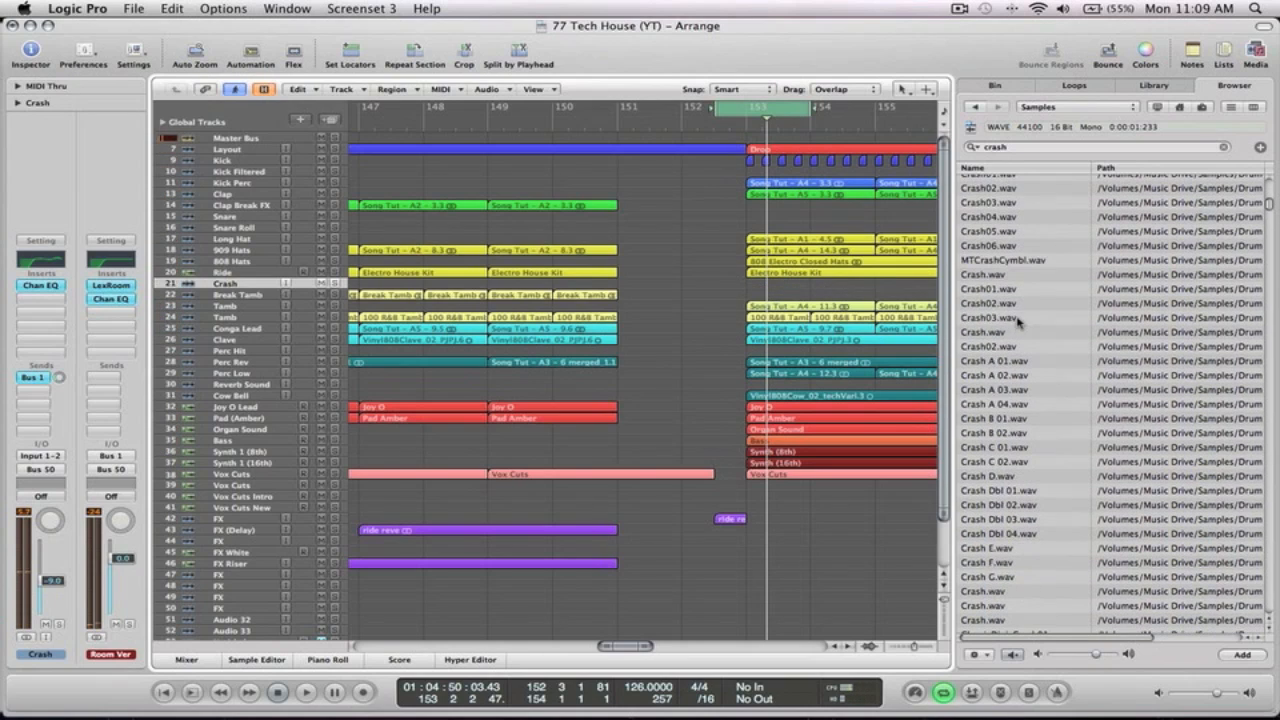
{"action": "left_click", "coordinate": [991, 363]}
{"action": "key", "text": "Down"}
{"action": "key", "text": "Down"}
{"action": "key", "text": "Down"}
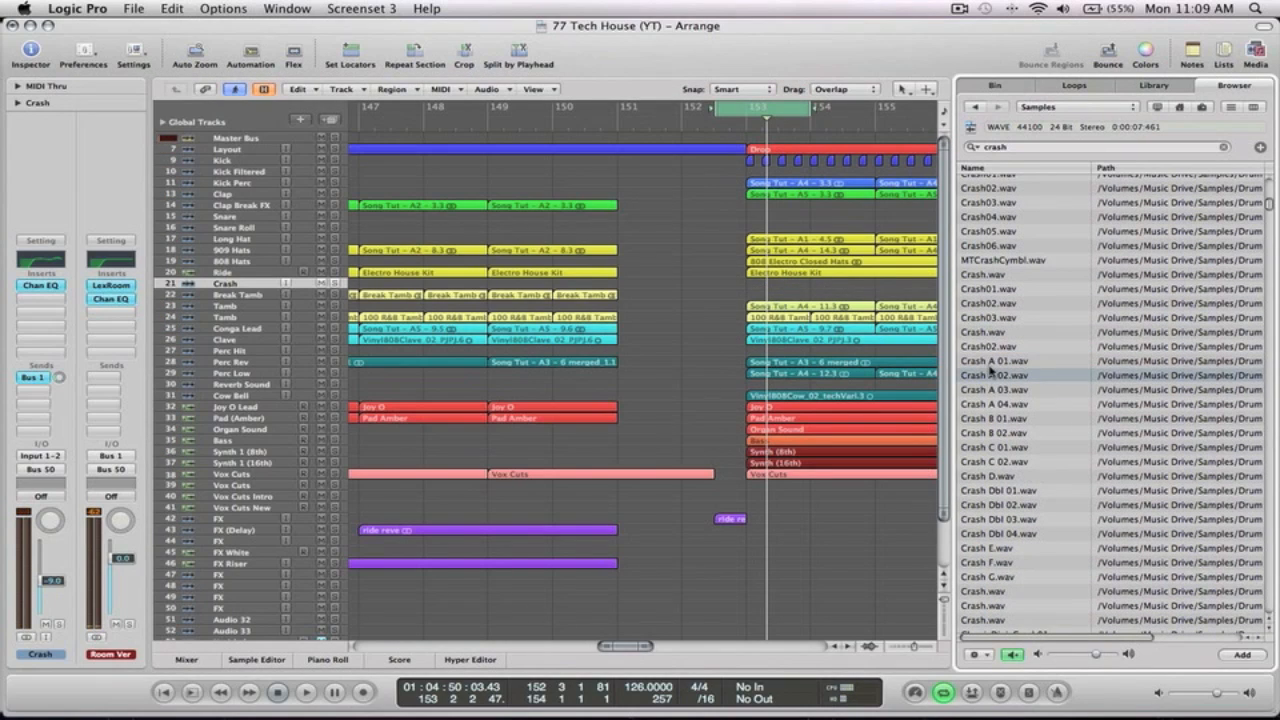
{"action": "key", "text": "Up"}
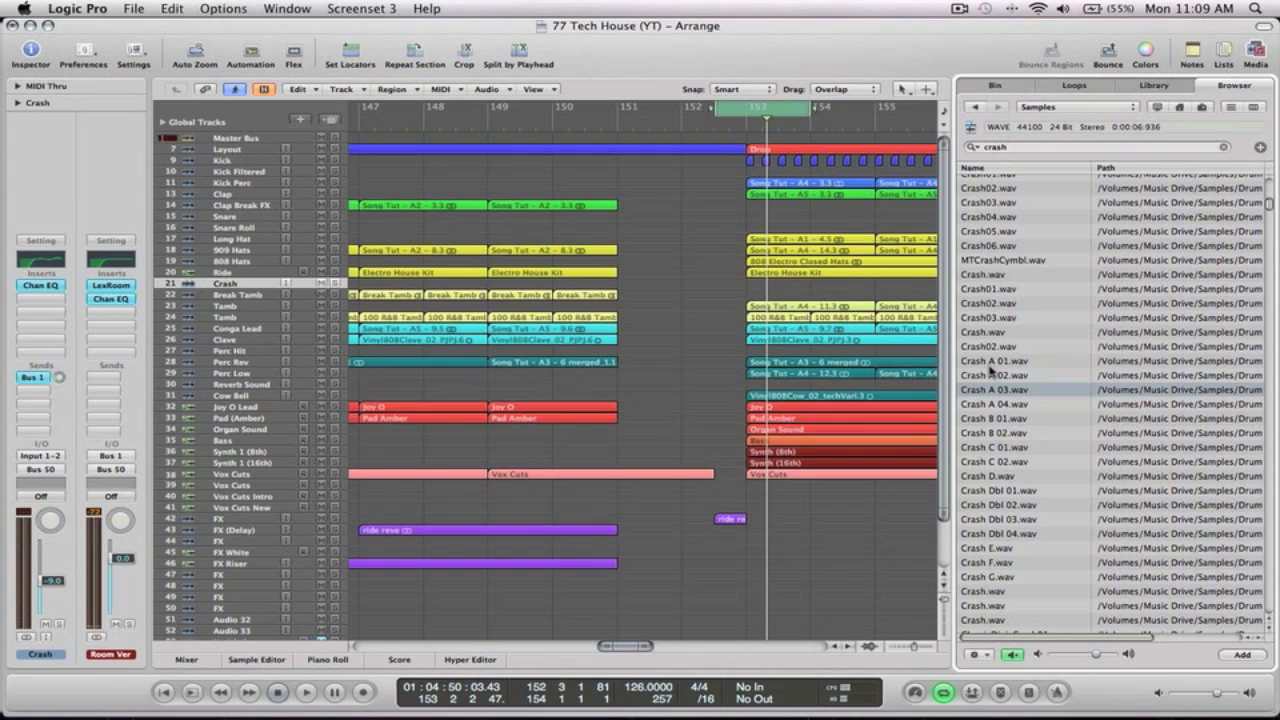
Place Crash A 03.wav on the Crash track at bar 153 and play the cycle over the drop
{"action": "left_click_drag", "start_coordinate": [978, 390], "coordinate": [762, 284]}
{"action": "left_click", "coordinate": [843, 297]}
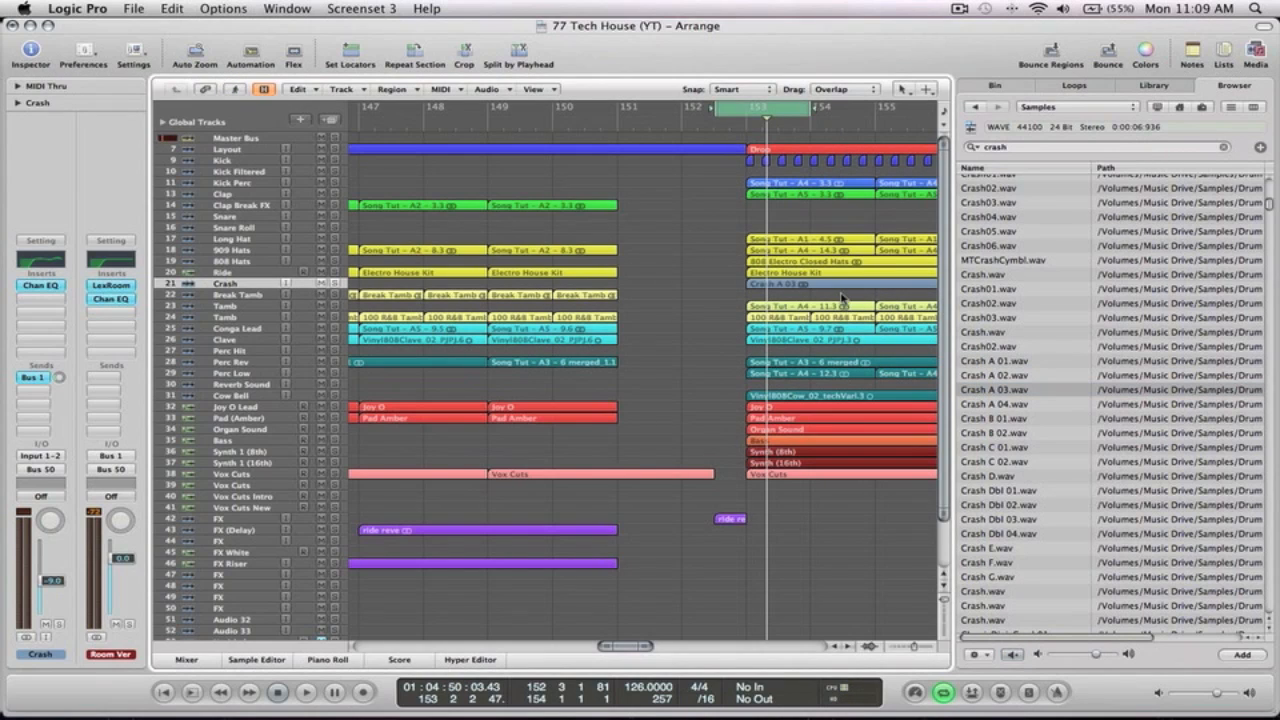
{"action": "key", "text": "space"}
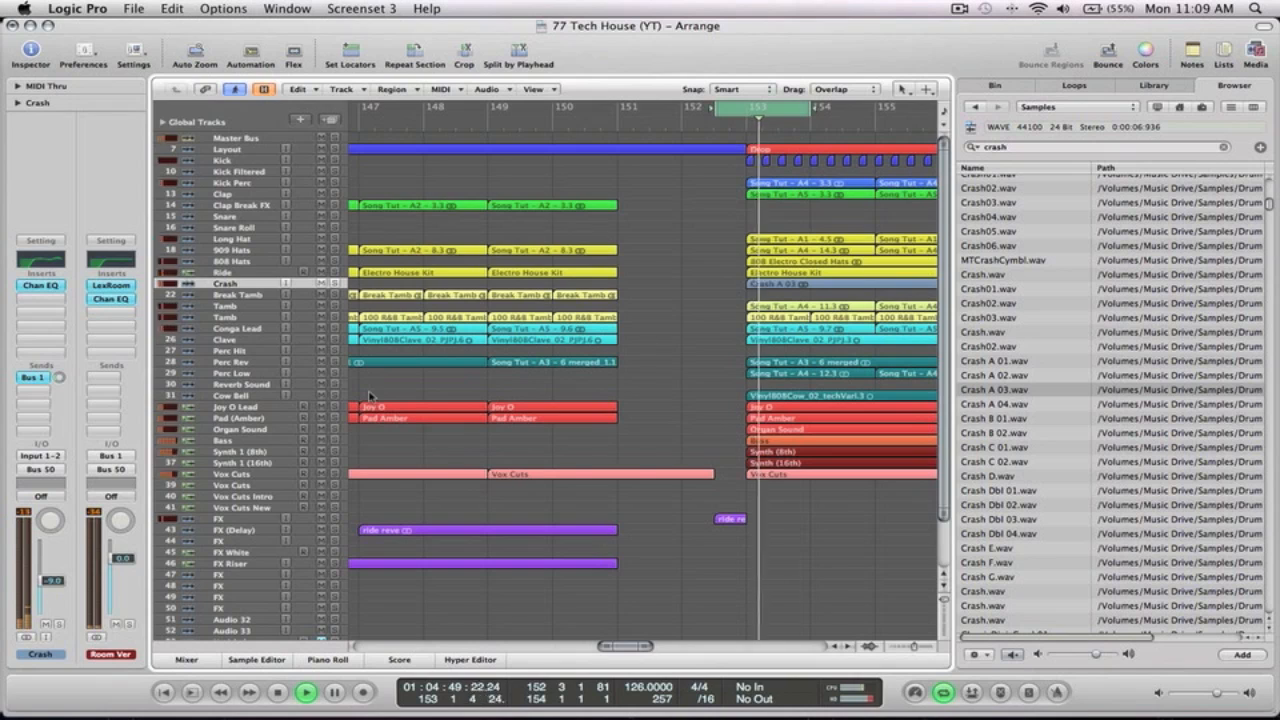
{"action": "key", "text": "space"}
Raise the Crash channel volume to -4.8 dB and replay the cycle to check the level
{"action": "left_click_drag", "start_coordinate": [53, 581], "coordinate": [53, 572]}
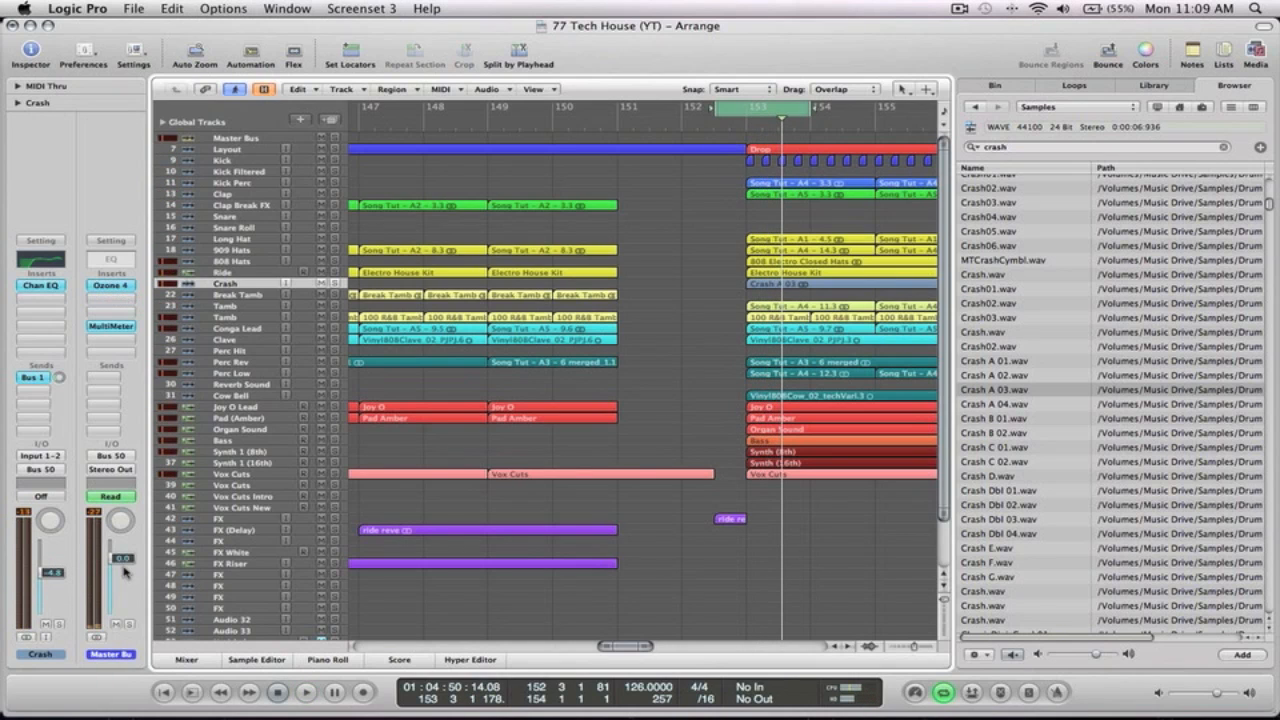
{"action": "key", "text": "space"}
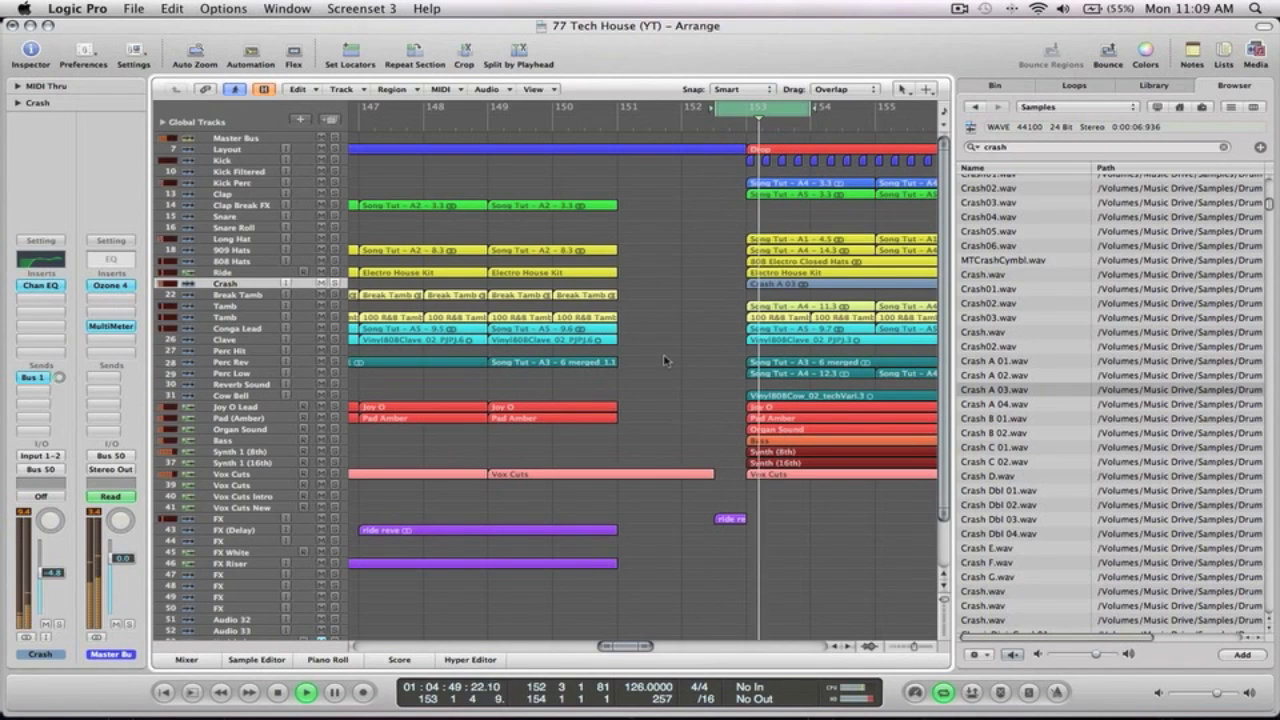
{"action": "key", "text": "space"}
Close the file browser and turn off cycle mode
{"action": "key", "text": "ctrl+Left"}
{"action": "key", "text": "ctrl+Left"}
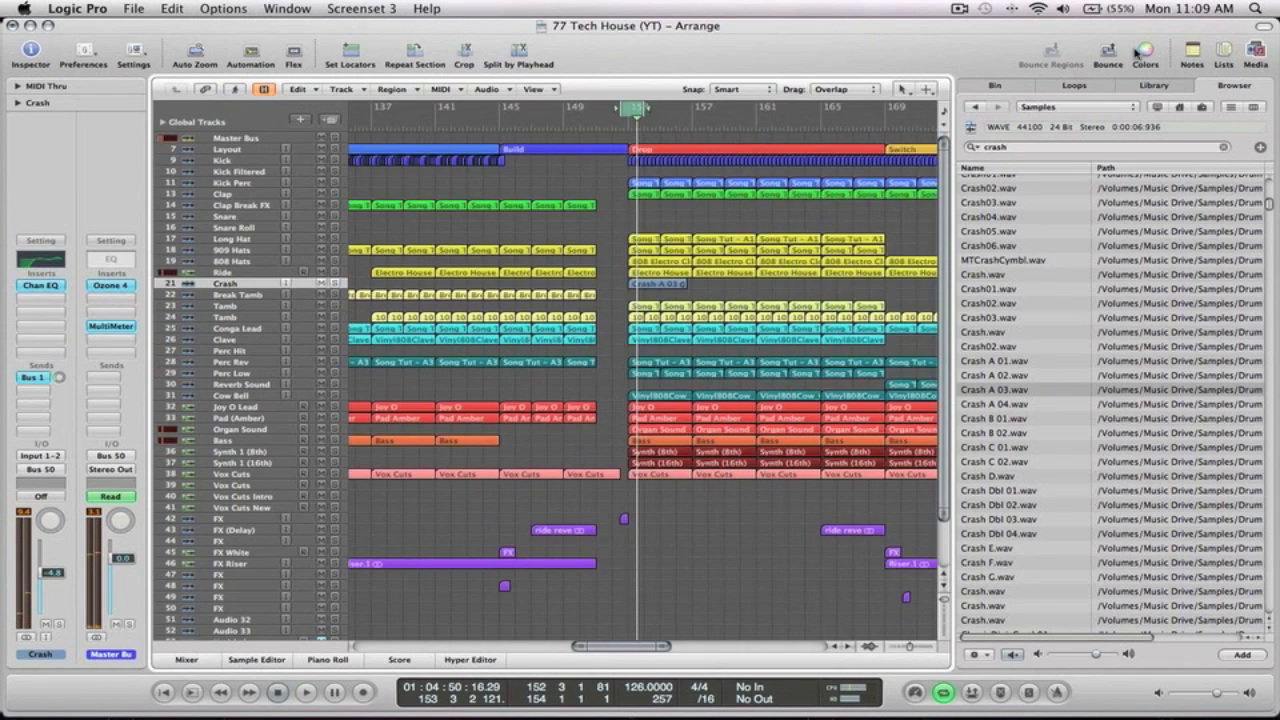
{"action": "left_click", "coordinate": [1261, 54]}
{"action": "key", "text": "z"}
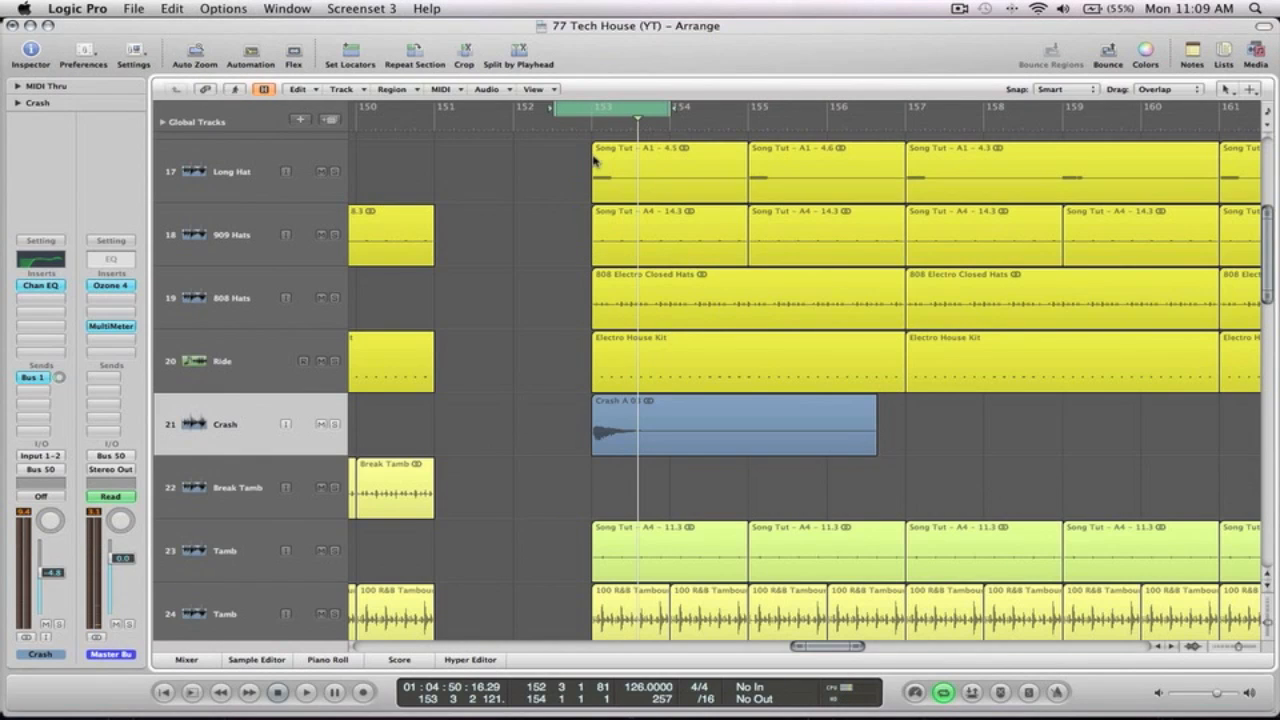
{"action": "key", "text": "c"}
Split the Crash A 03 region at bar 155 and delete the part after the split
{"action": "left_click_drag", "start_coordinate": [924, 487], "coordinate": [573, 400]}
{"action": "left_click_drag", "start_coordinate": [823, 477], "coordinate": [822, 482]}
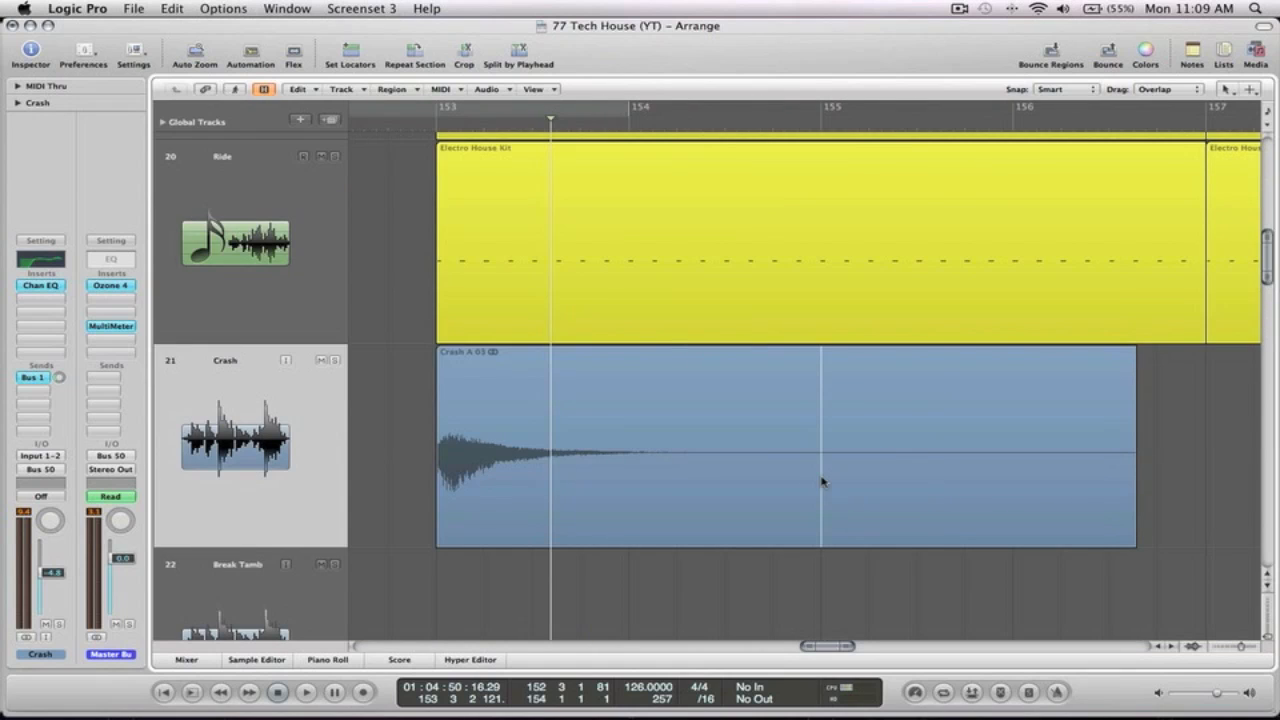
{"action": "left_click", "coordinate": [1252, 90]}
{"action": "left_click", "coordinate": [1208, 168]}
{"action": "left_click", "coordinate": [819, 428]}
{"action": "key", "text": "Delete"}
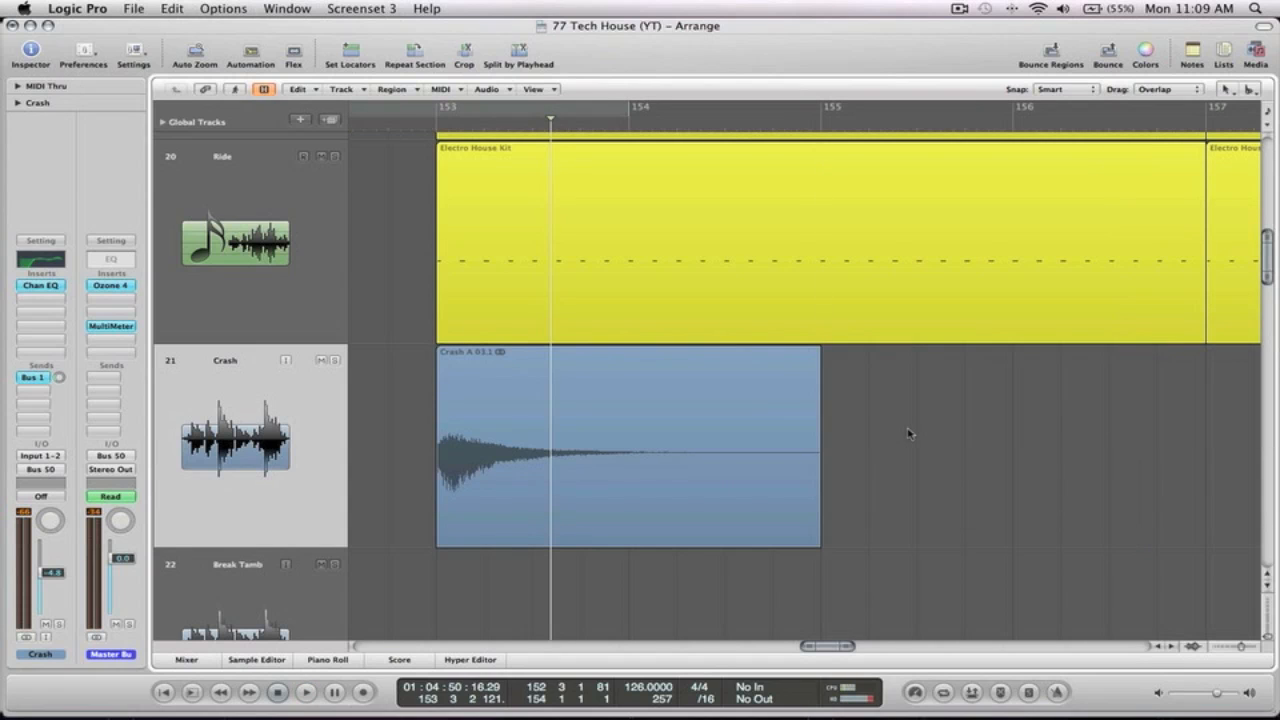
{"action": "left_click", "coordinate": [910, 433], "text": "ctrl+alt"}
Play the arrangement from bar 152 to hear the trimmed crash at the drop
{"action": "left_click", "coordinate": [529, 126]}
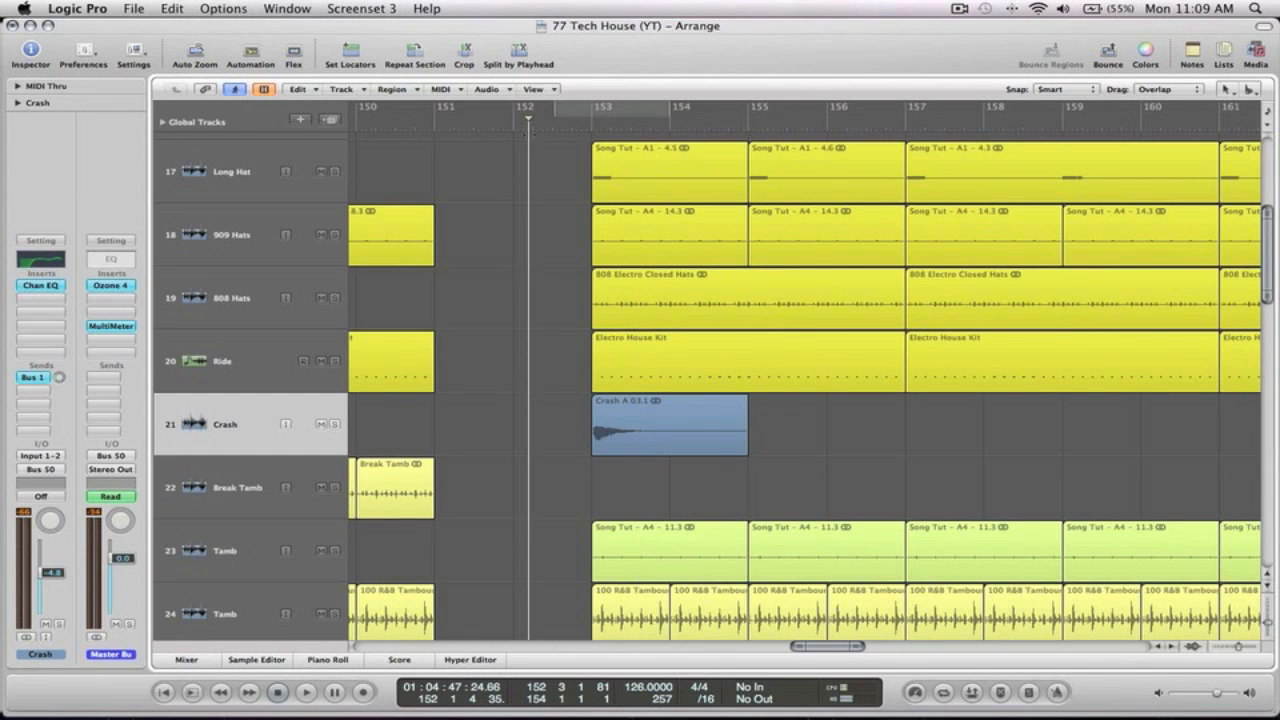
{"action": "key", "text": "space"}
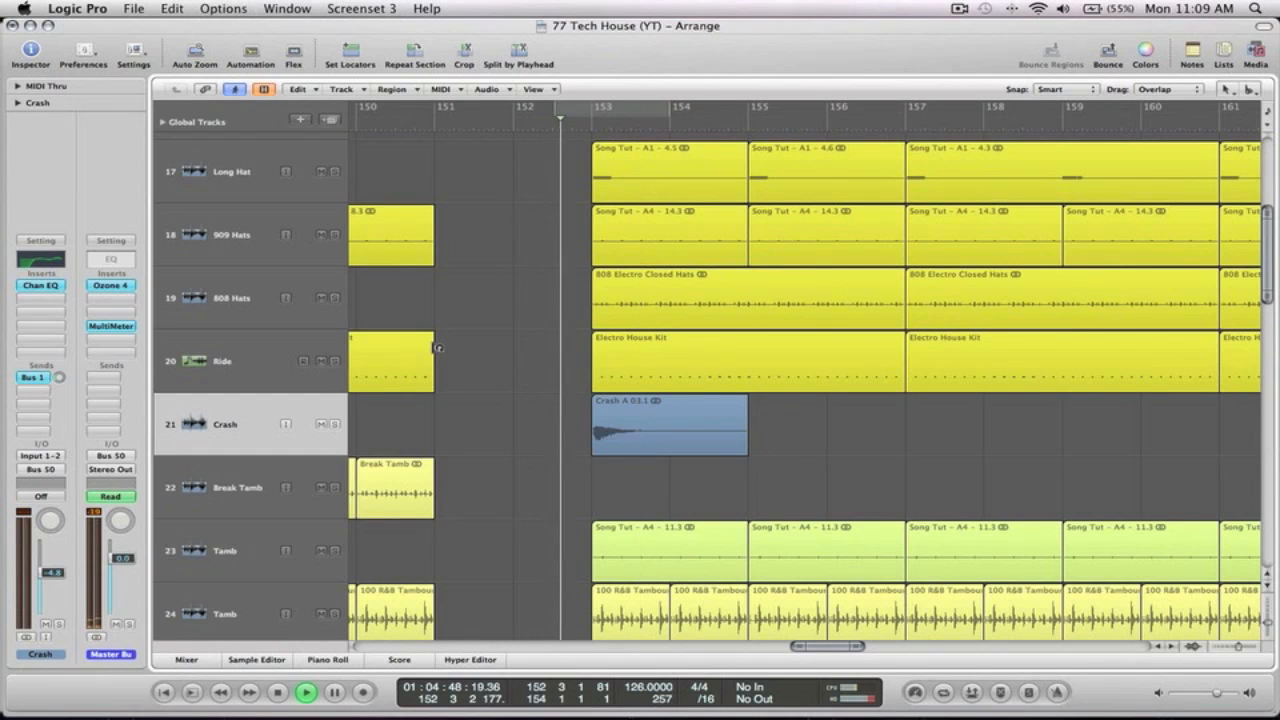
{"action": "key", "text": "space"}
Color the trimmed crash region yellow to match the hat regions and close the Color palette
{"action": "left_click", "coordinate": [612, 365], "text": "ctrl+alt"}
{"action": "left_click", "coordinate": [645, 284]}
{"action": "key", "text": "alt+c"}
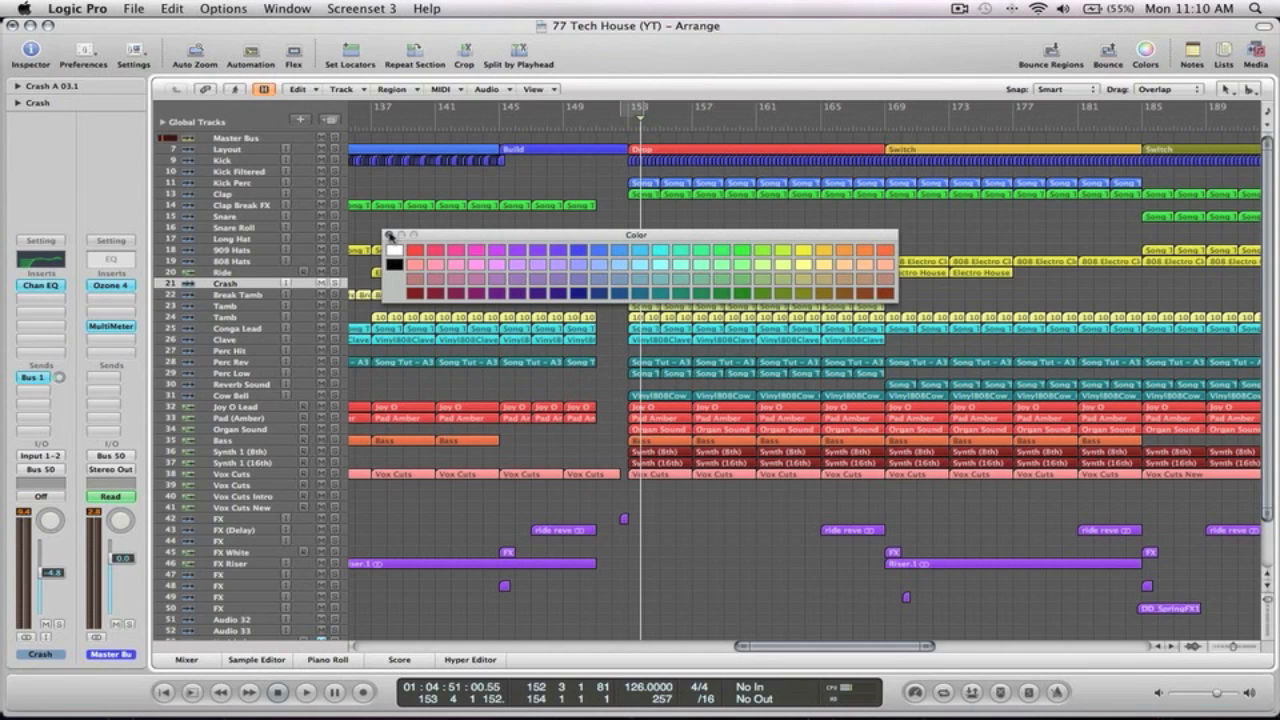
{"action": "left_click", "coordinate": [390, 235]}
{"action": "left_click", "coordinate": [608, 236]}
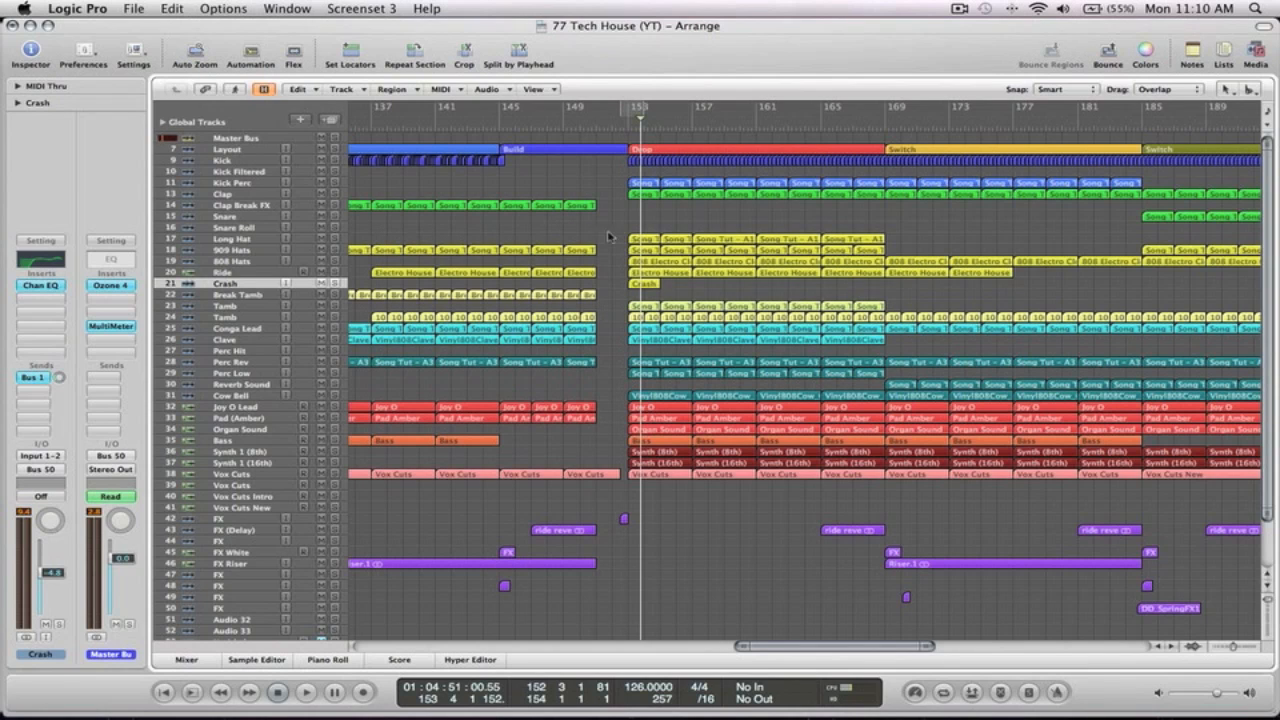
Play the transition from the intro into the break at bar 65 and examine the snare roll and FX regions there
{"action": "left_click", "coordinate": [706, 295], "text": "ctrl+alt"}
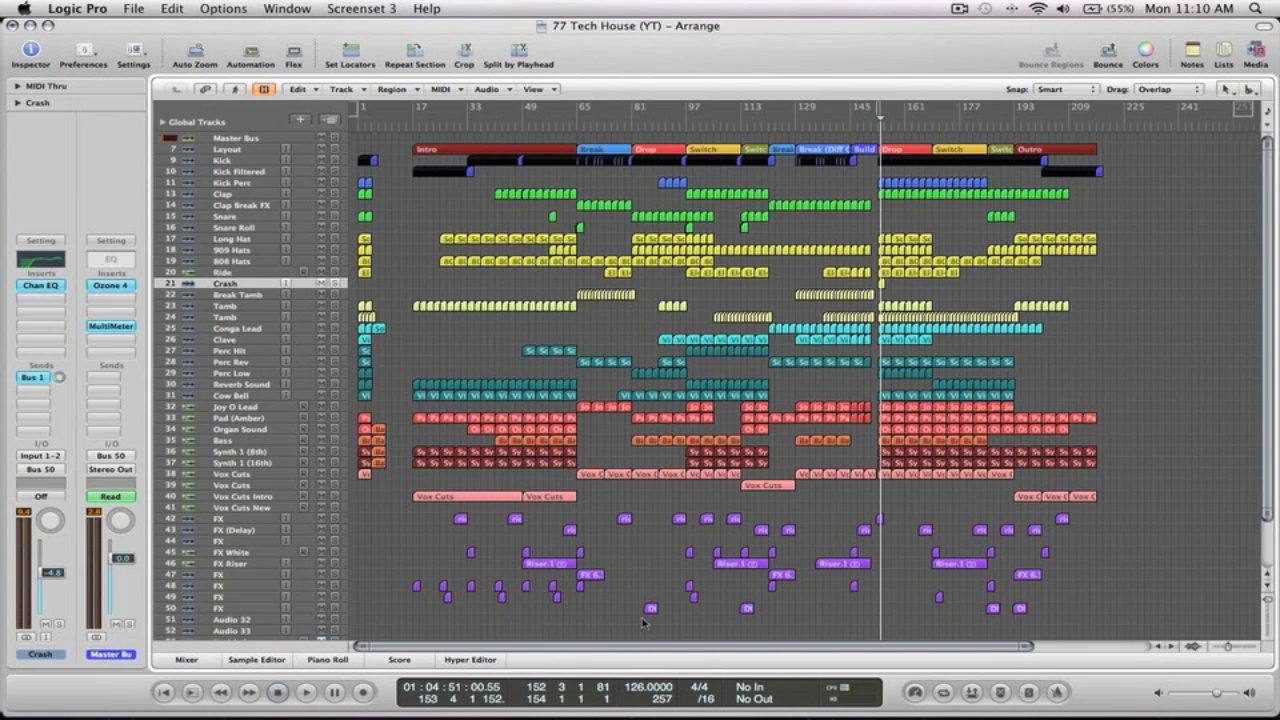
{"action": "left_click_drag", "start_coordinate": [681, 632], "coordinate": [520, 138]}
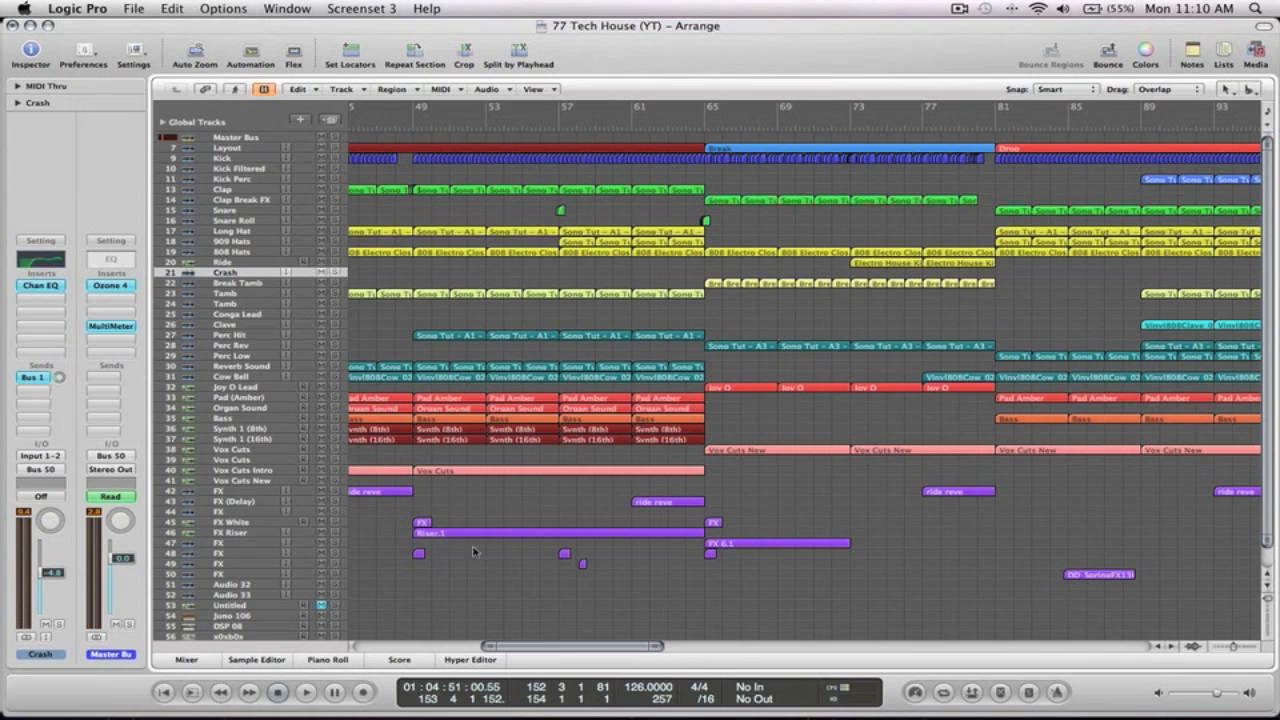
{"action": "left_click", "coordinate": [603, 122]}
{"action": "key", "text": "space"}
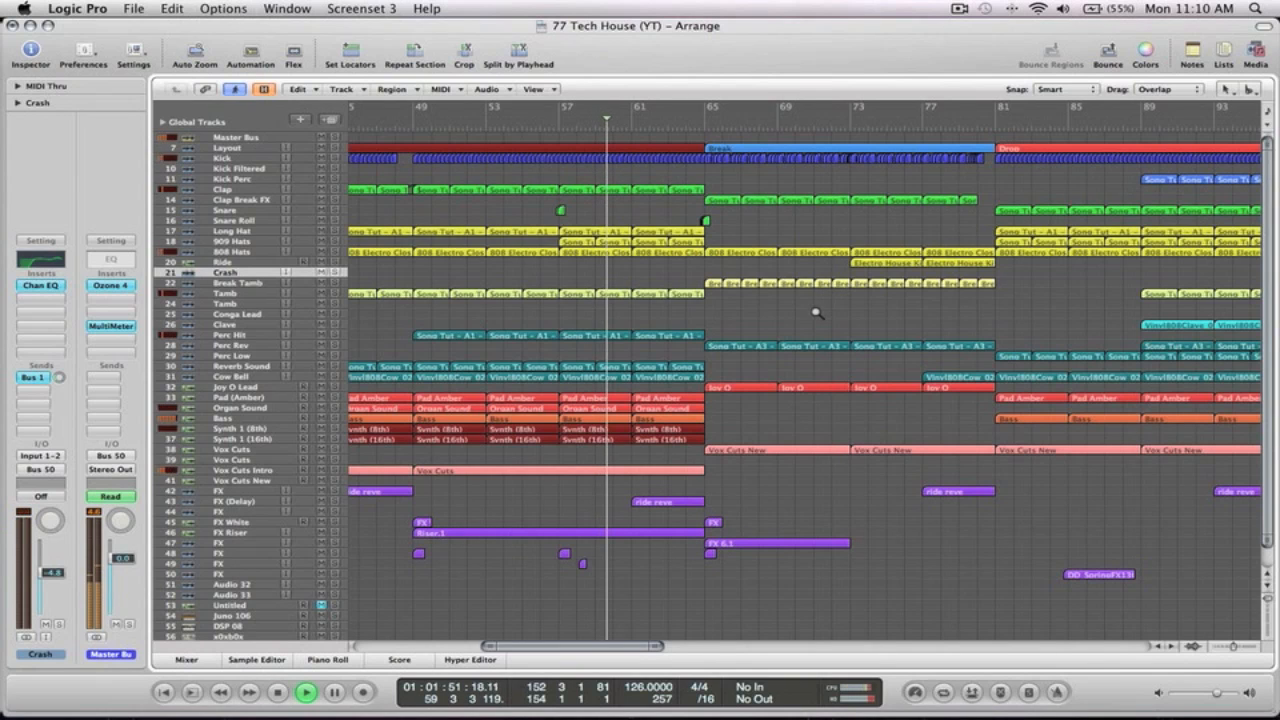
{"action": "left_click", "coordinate": [816, 310], "text": "ctrl+alt"}
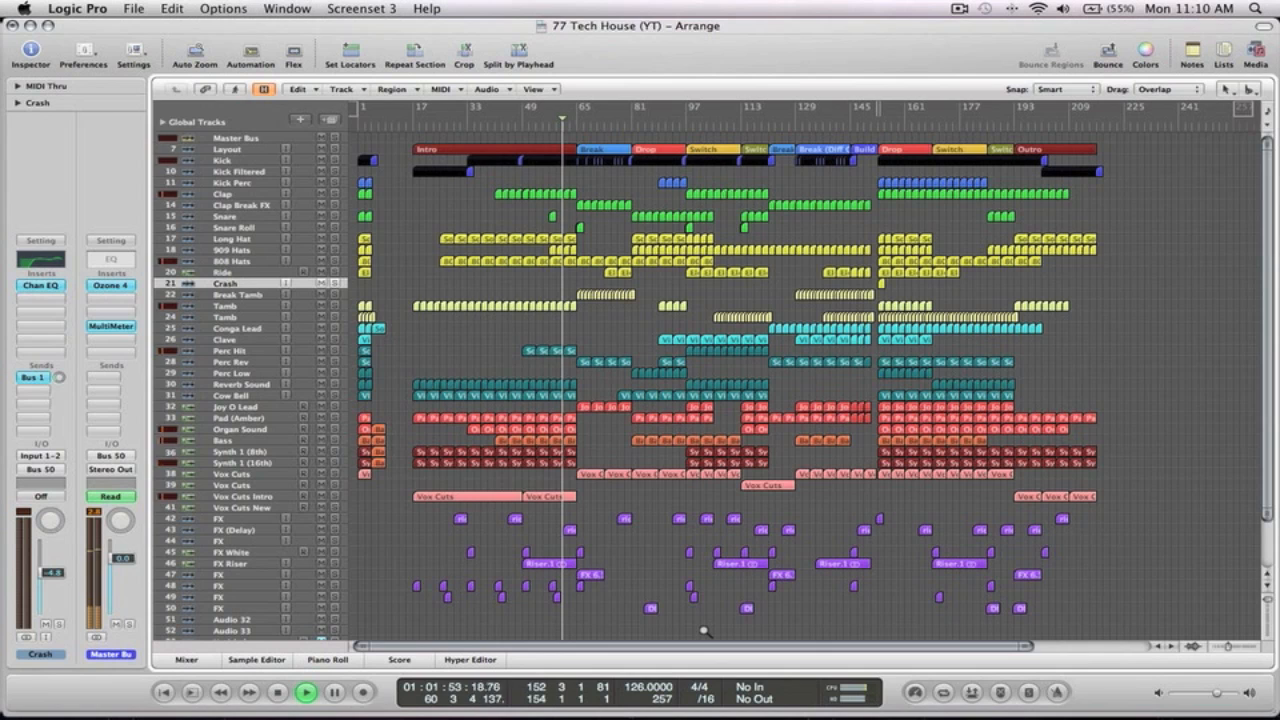
{"action": "left_click", "coordinate": [545, 186], "text": "ctrl+alt"}
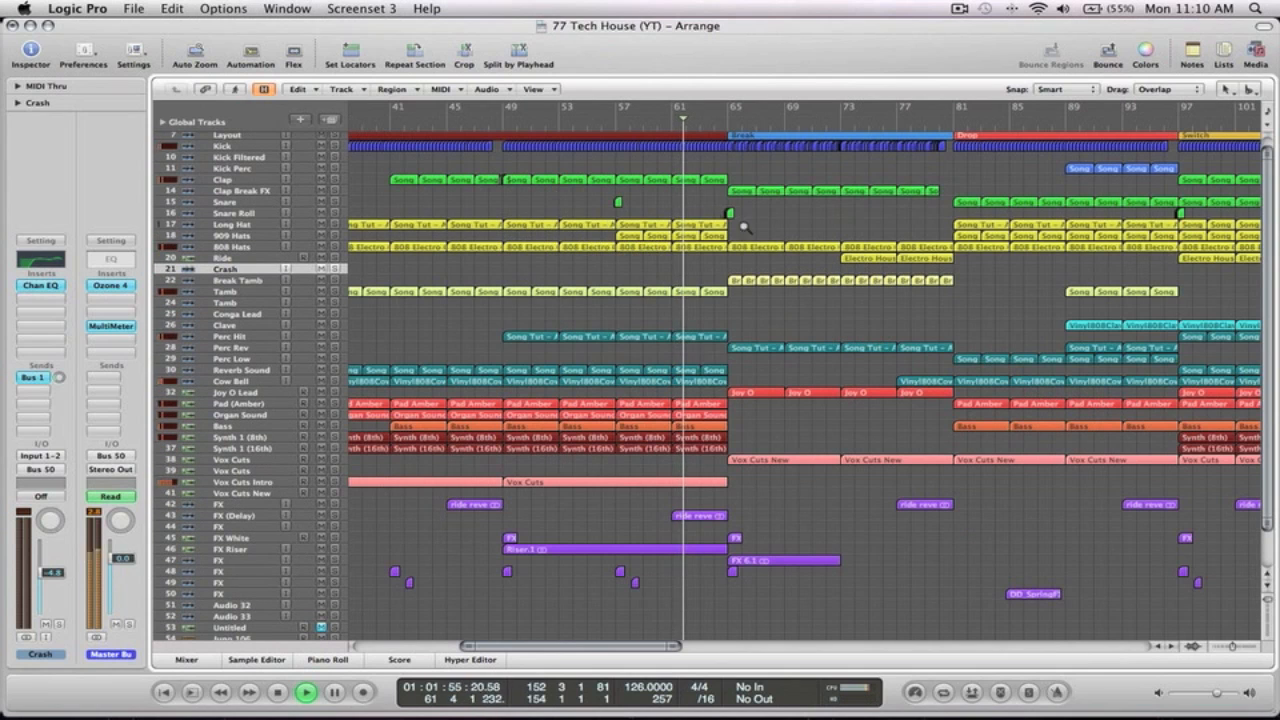
{"action": "left_click_drag", "start_coordinate": [746, 223], "coordinate": [697, 197]}
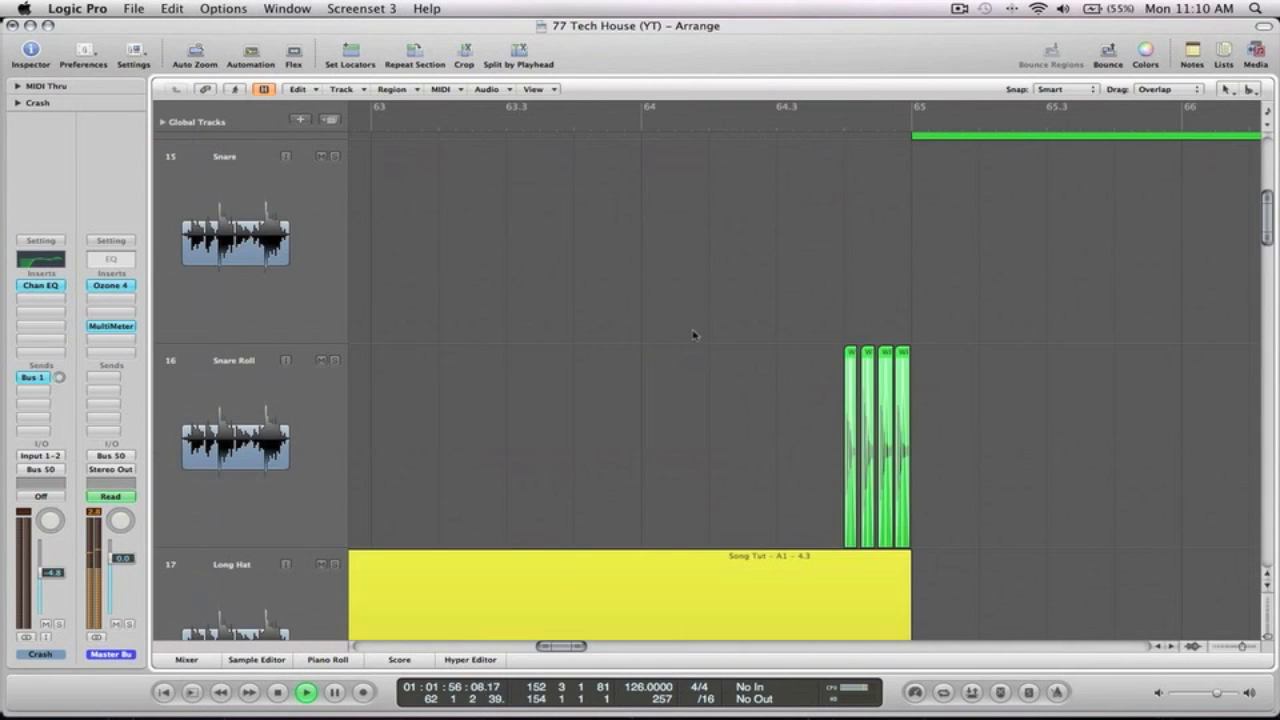
{"action": "left_click", "coordinate": [1016, 378], "text": "ctrl+alt"}
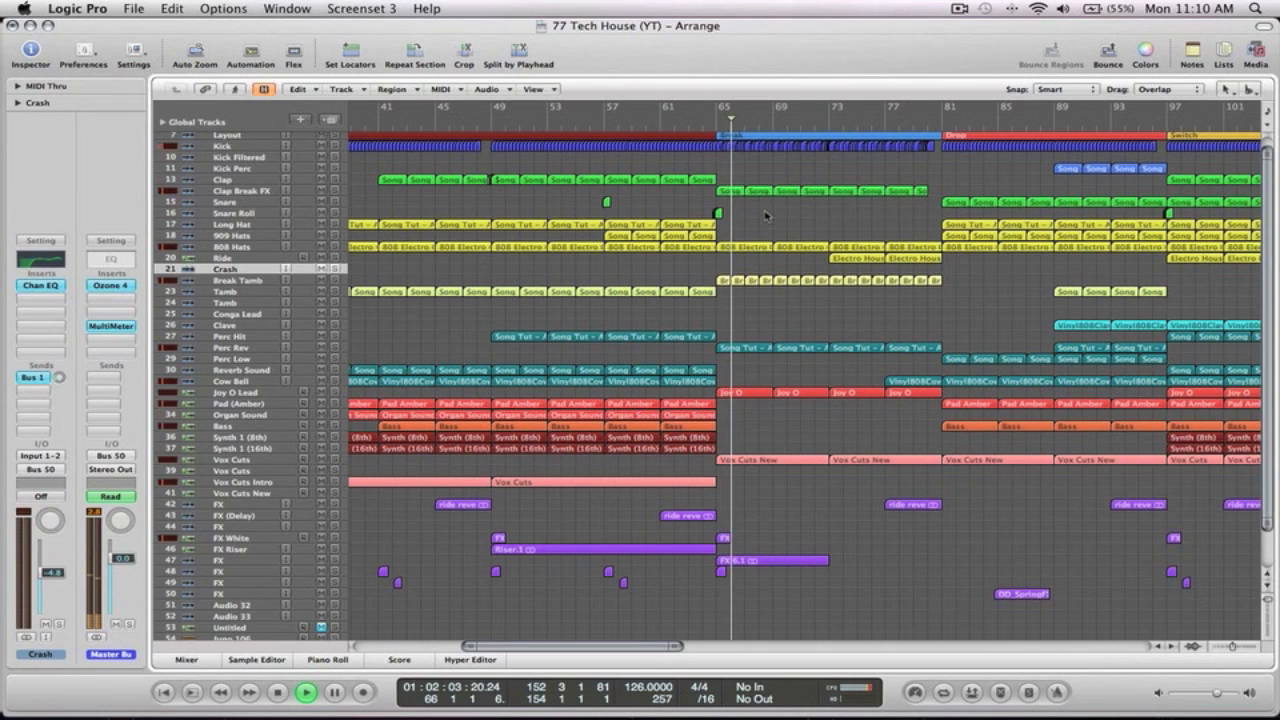
{"action": "left_click", "coordinate": [768, 235], "text": "ctrl+alt"}
{"action": "key", "text": "space"}
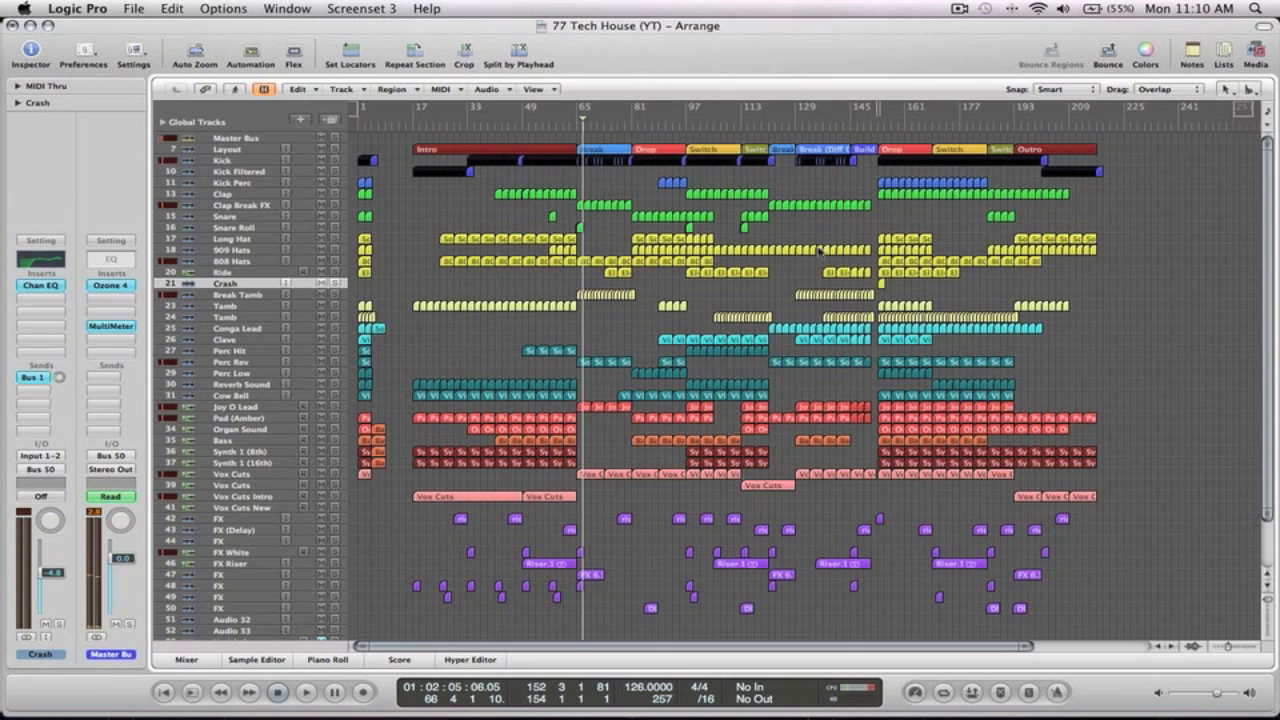
Copy the trimmed crash from the drop to the start of the break at bar 65 and play into it
{"action": "left_click_drag", "start_coordinate": [878, 285], "coordinate": [584, 287]}
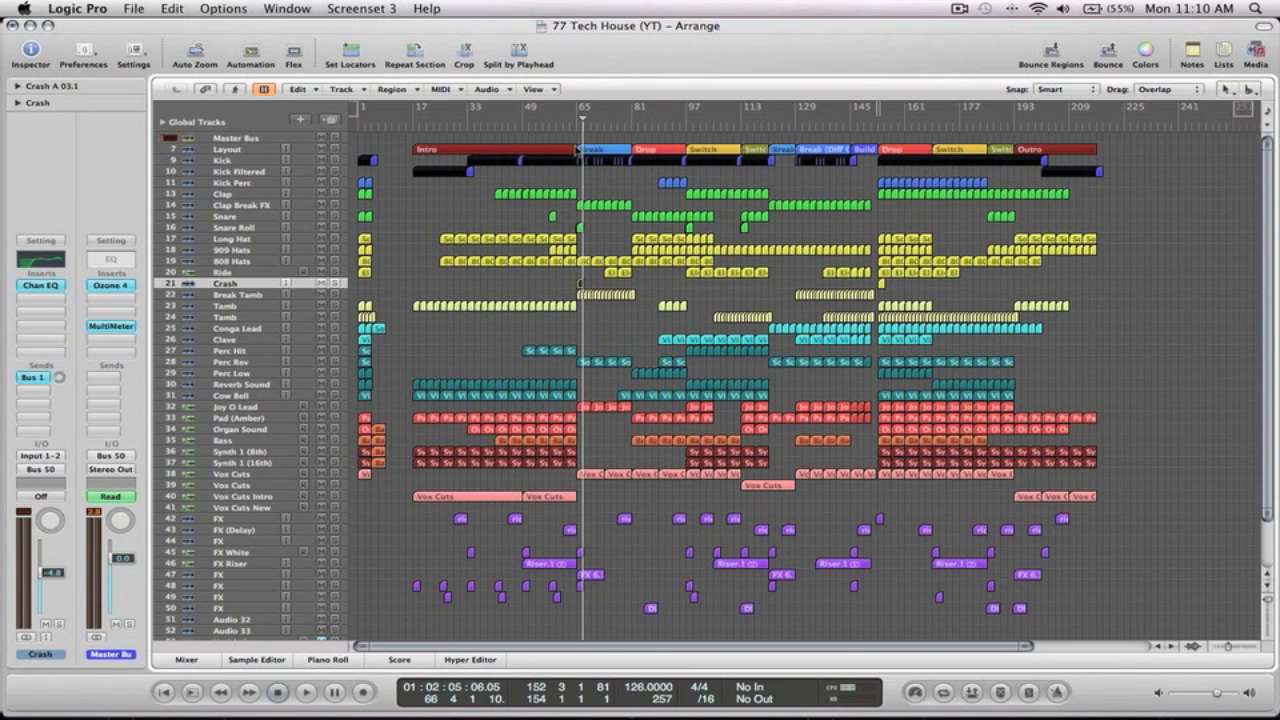
{"action": "left_click", "coordinate": [568, 126]}
{"action": "key", "text": "space"}
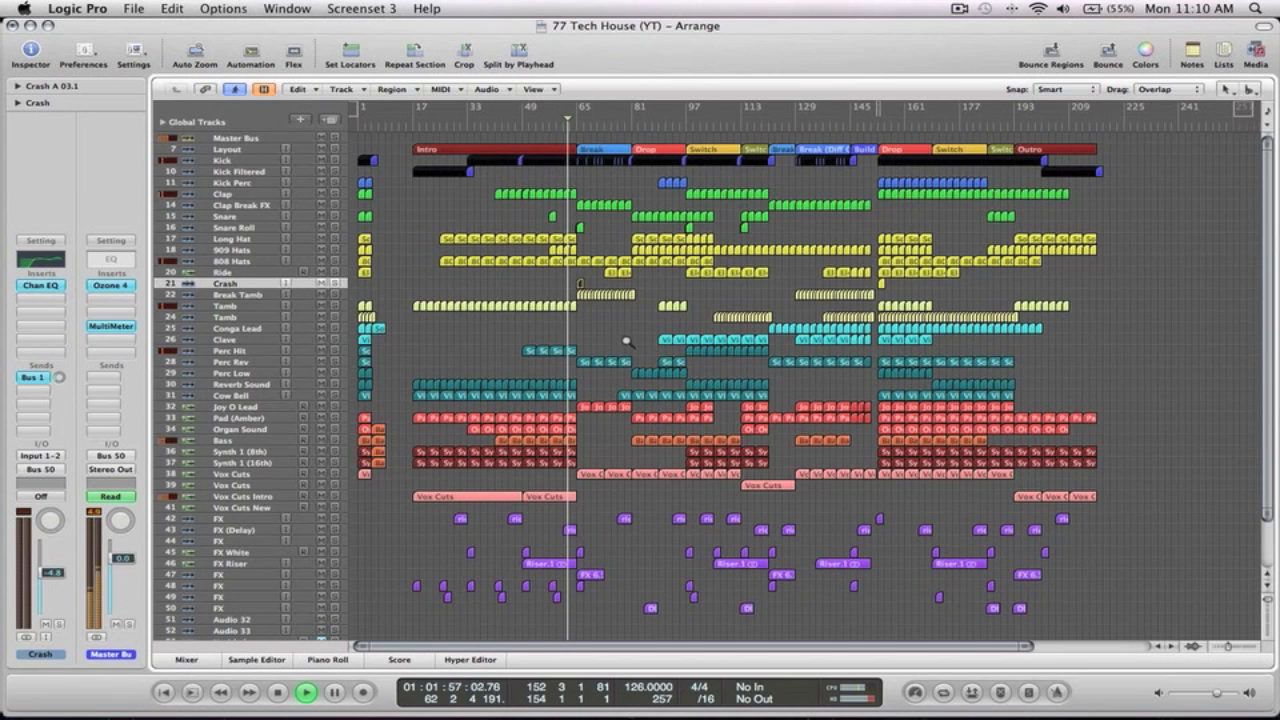
{"action": "left_click_drag", "start_coordinate": [625, 340], "coordinate": [546, 243]}
{"action": "left_click", "coordinate": [781, 270]}
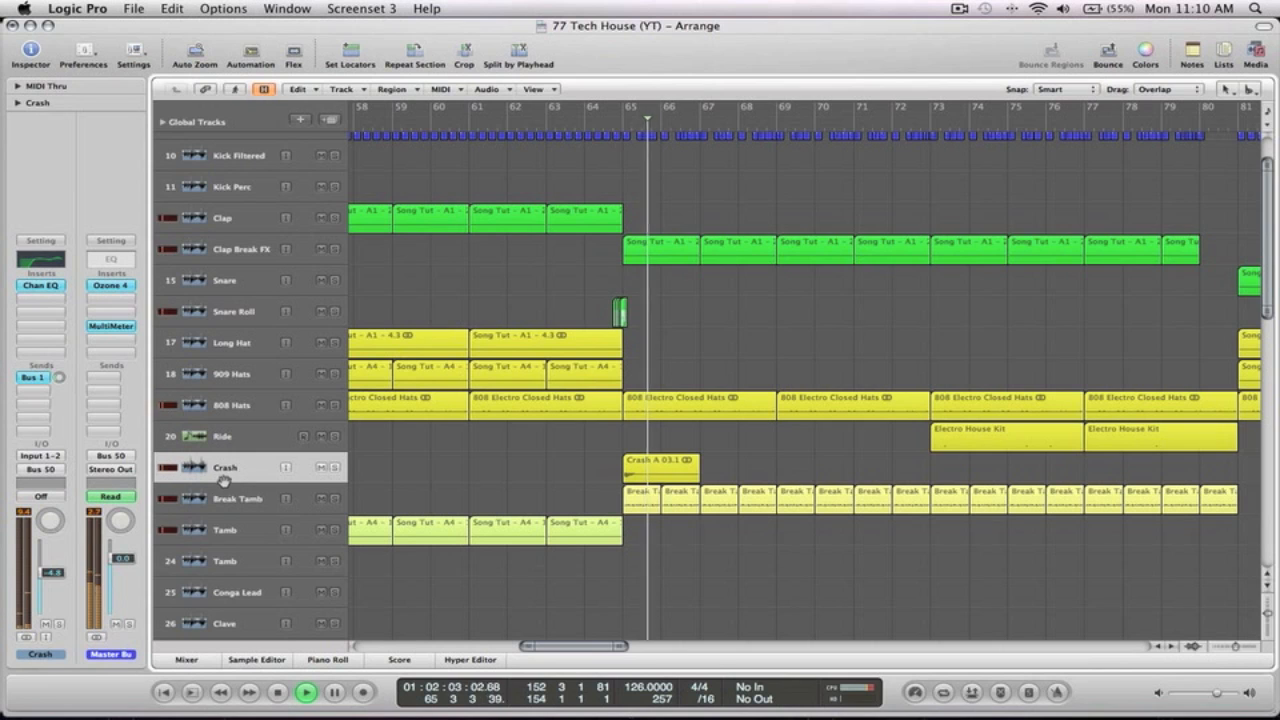
Lower the Crash channel volume to -8.4 dB and check its Chan EQ while the break plays
{"action": "left_click_drag", "start_coordinate": [52, 594], "coordinate": [53, 600]}
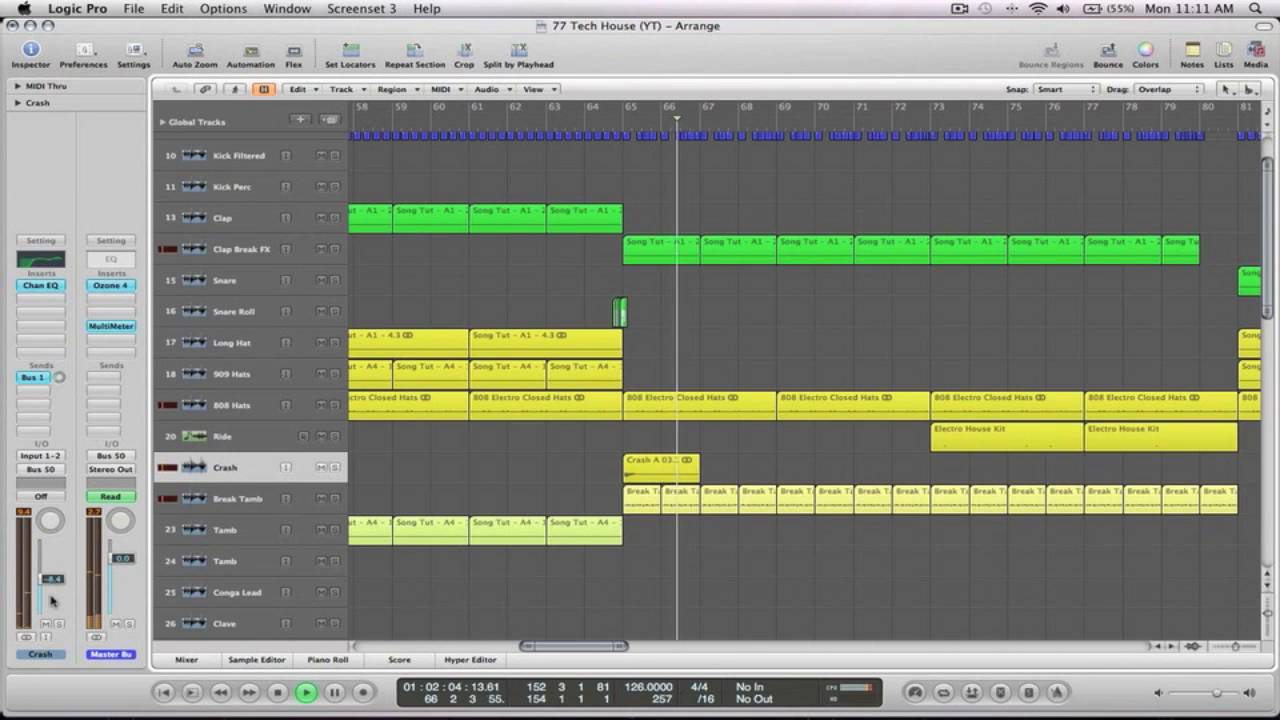
{"action": "left_click", "coordinate": [40, 285]}
{"action": "left_click", "coordinate": [481, 300]}
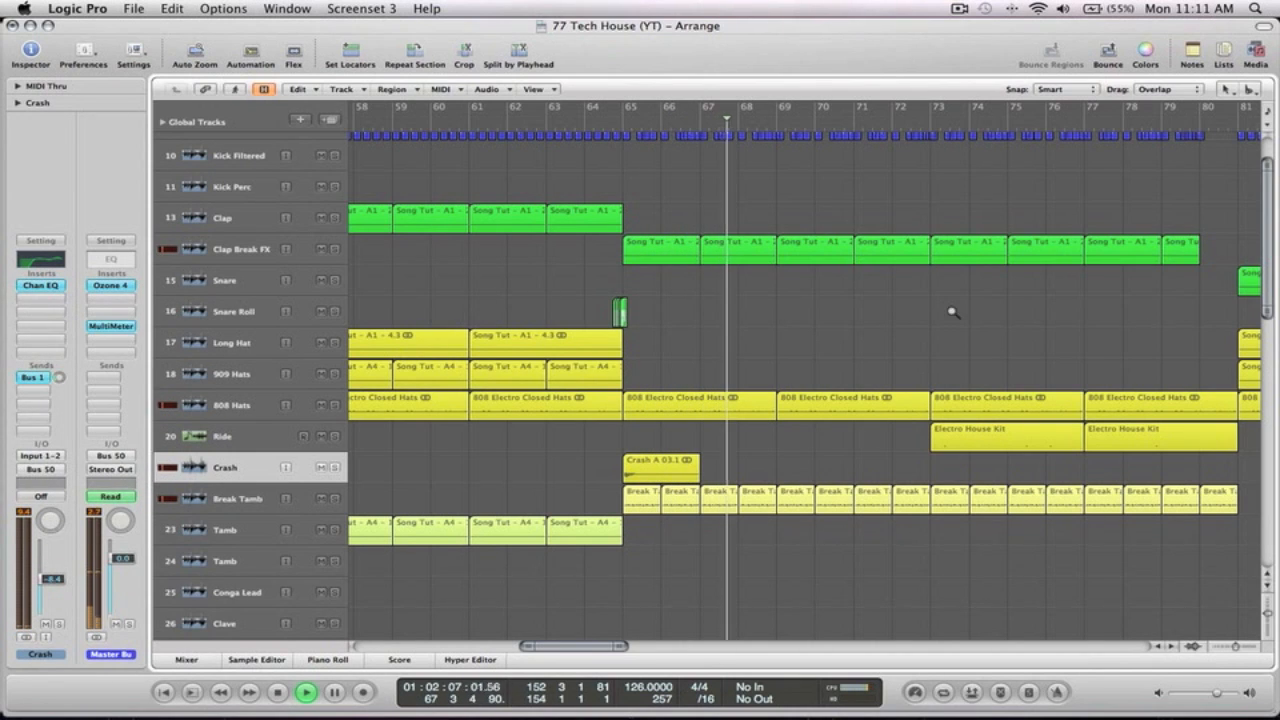
{"action": "key", "text": "z"}
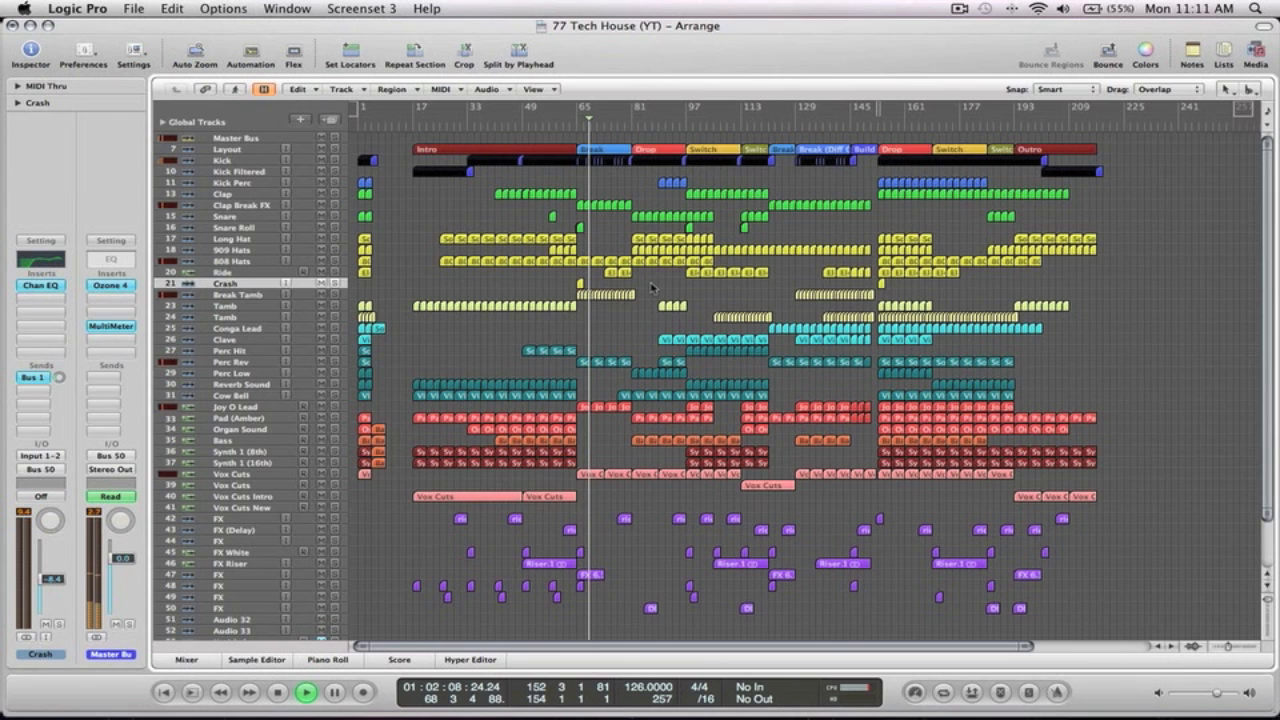
{"action": "key", "text": "space"}
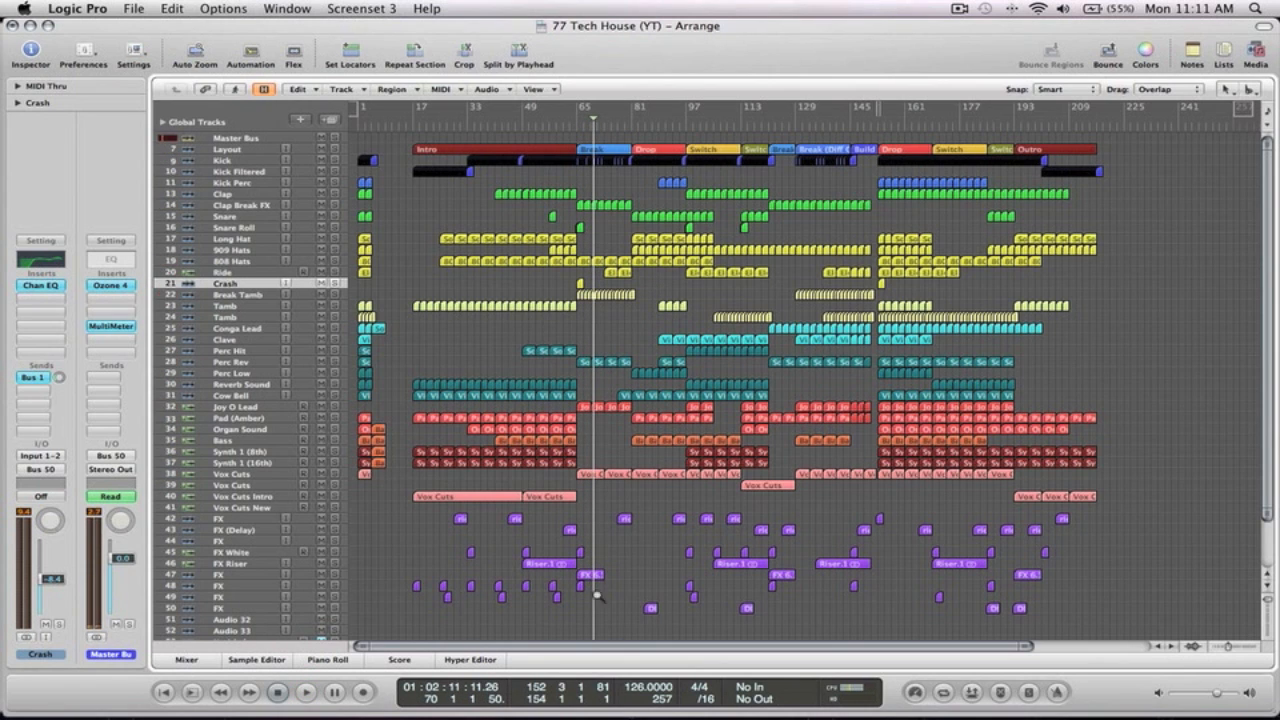
Mute the Pad Amber and Organ Sound regions between bars 61 and 65
{"action": "left_click_drag", "start_coordinate": [620, 608], "coordinate": [503, 392]}
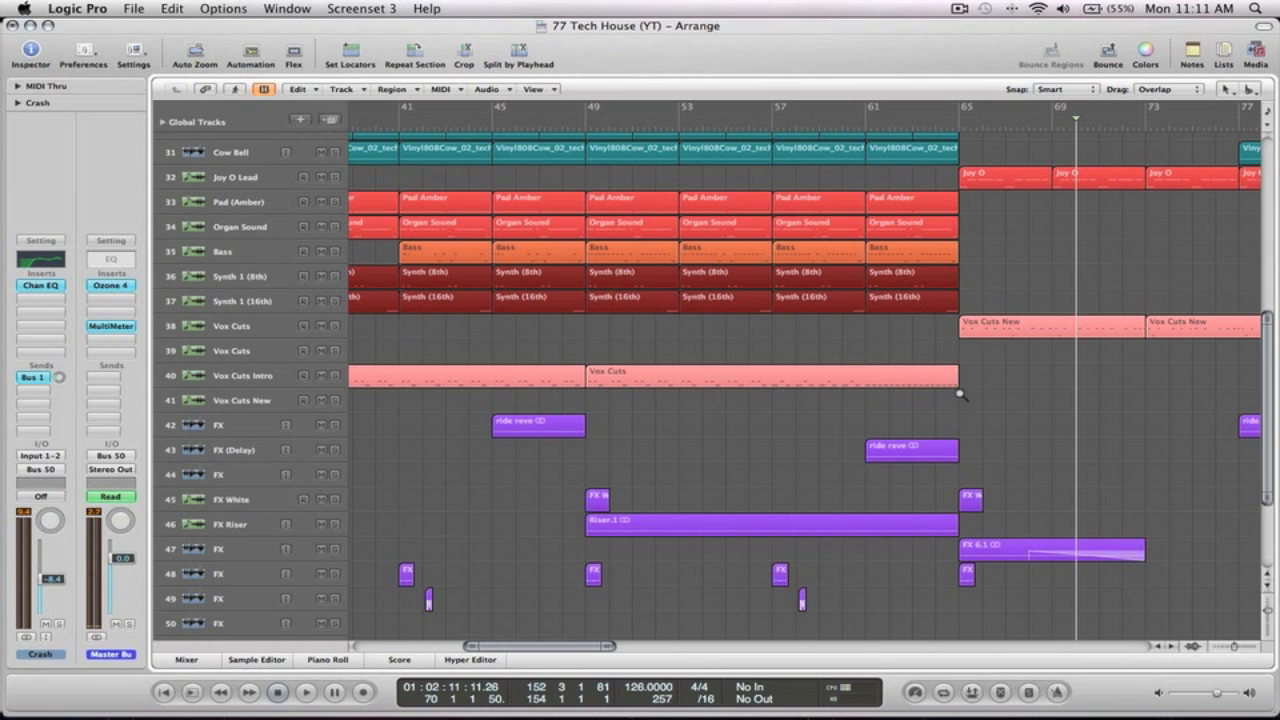
{"action": "left_click_drag", "start_coordinate": [1005, 400], "coordinate": [818, 195]}
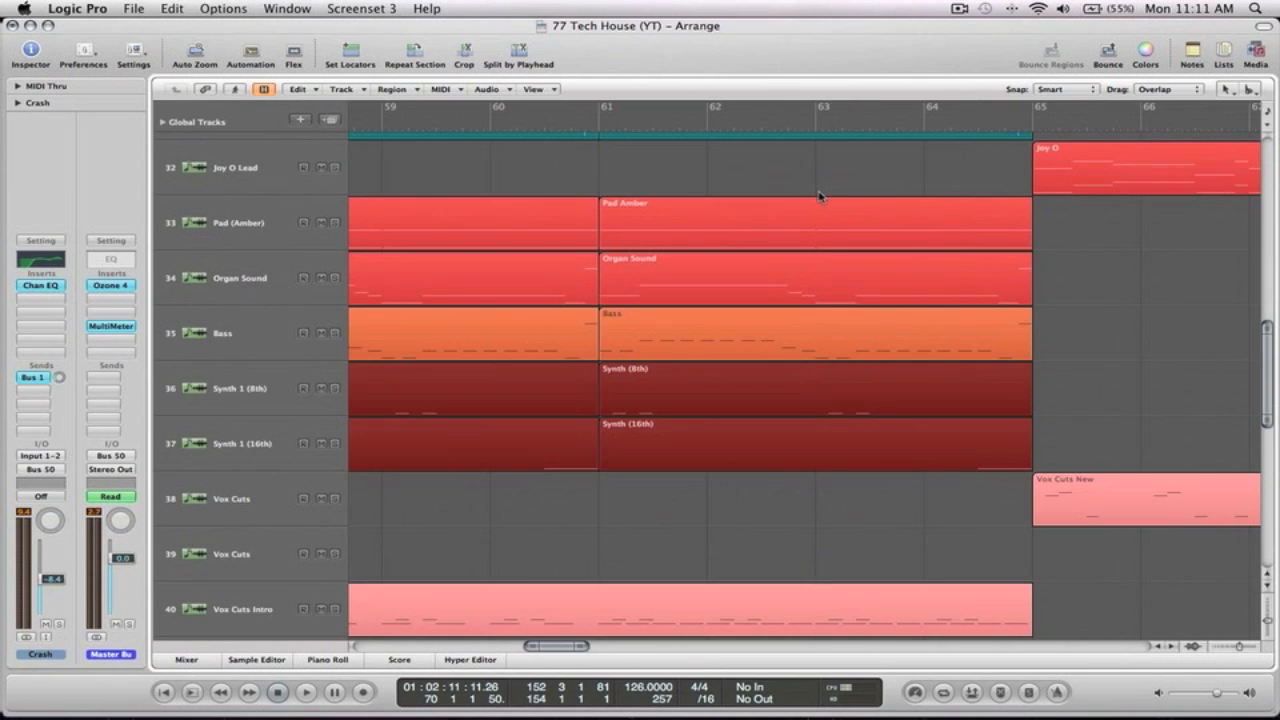
{"action": "left_click", "coordinate": [776, 218]}
{"action": "key", "text": "ctrl+m"}
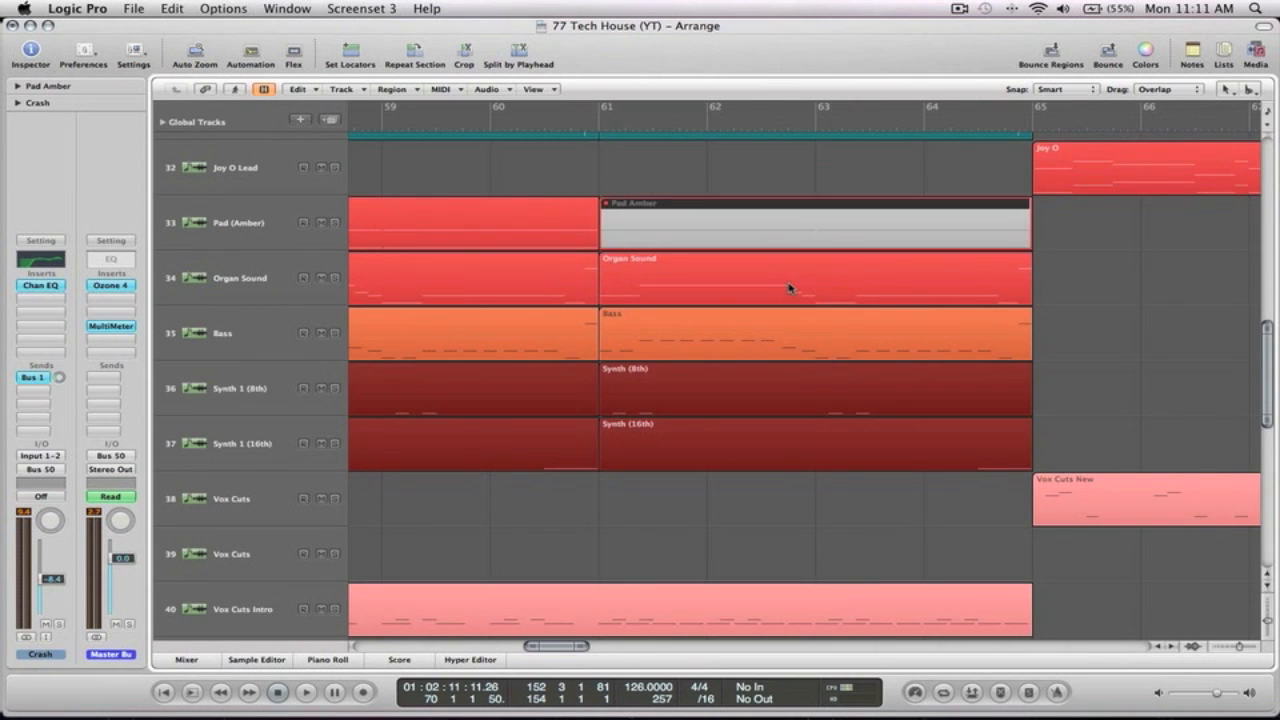
{"action": "left_click", "coordinate": [798, 294]}
{"action": "key", "text": "ctrl+m"}
{"action": "left_click", "coordinate": [809, 385]}
{"action": "left_click", "coordinate": [1114, 363]}
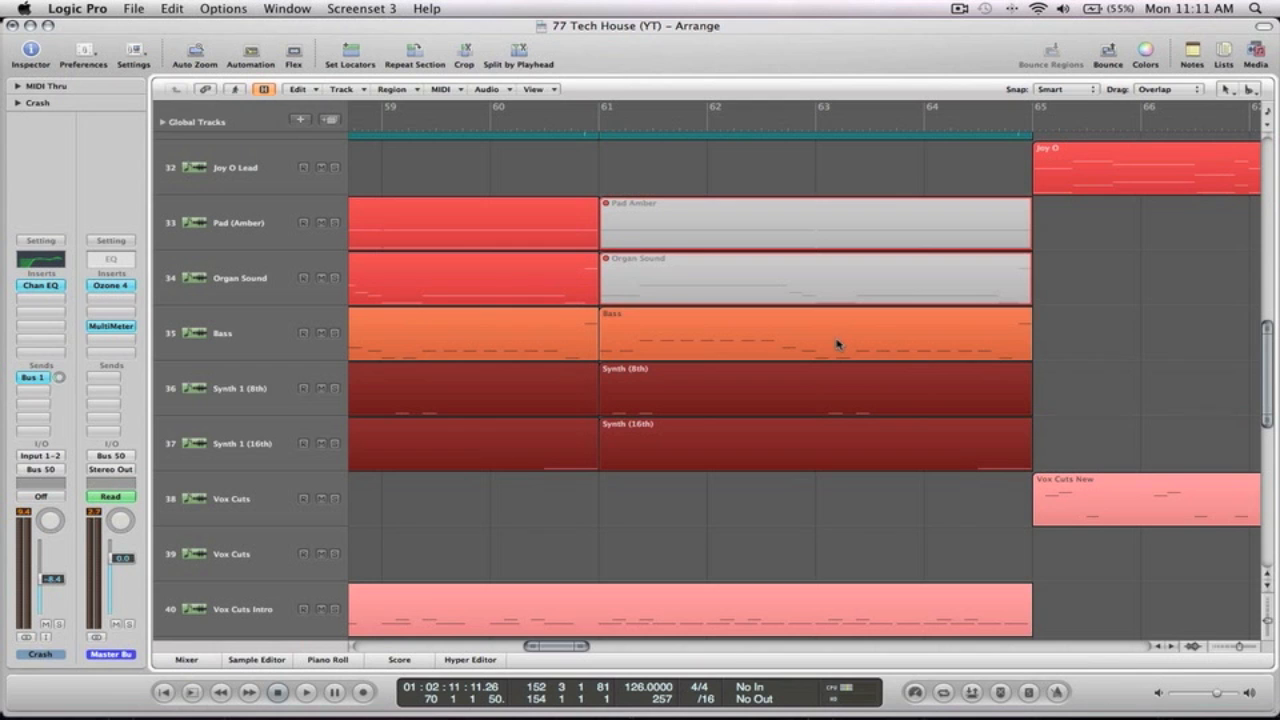
Open the Bass region at bar 61 in the Piano Roll and raise its last five notes to the pitch of its highest notes
{"action": "left_click", "coordinate": [837, 345]}
{"action": "double_click", "coordinate": [837, 345]}
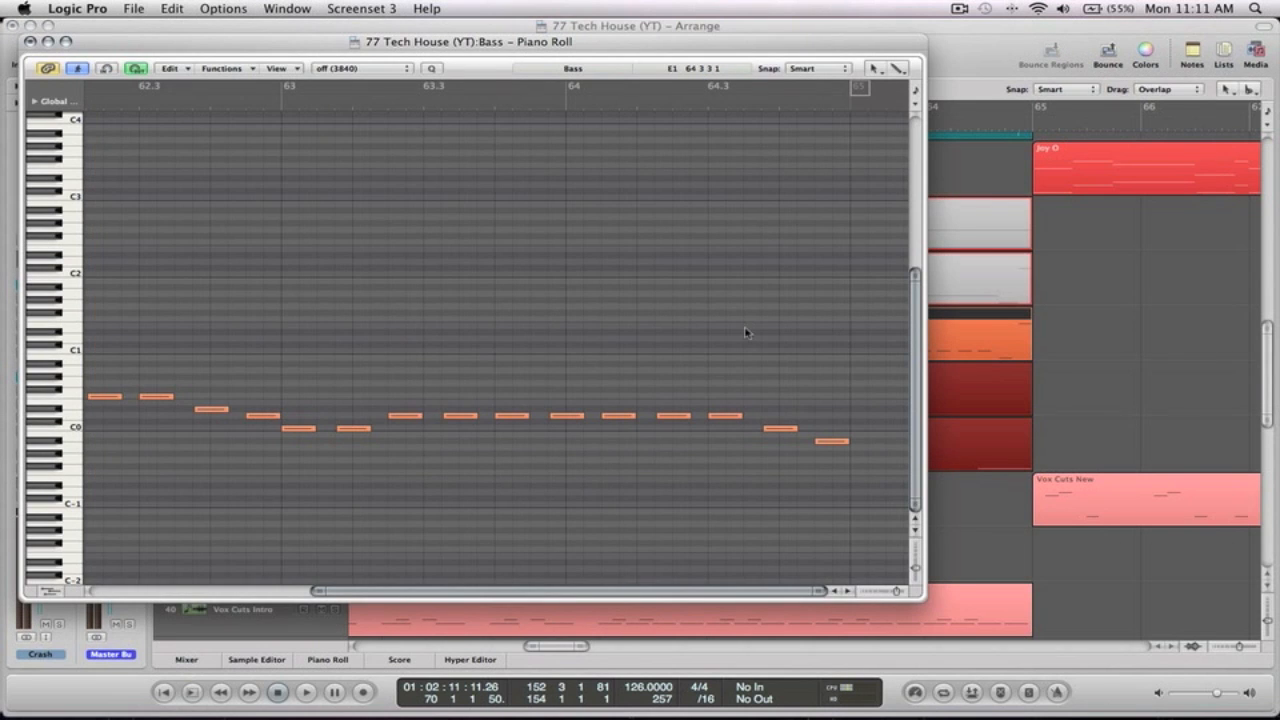
{"action": "key", "text": "ctrl+alt+Left"}
{"action": "key", "text": "ctrl+alt+Left"}
{"action": "key", "text": "ctrl+alt+Left"}
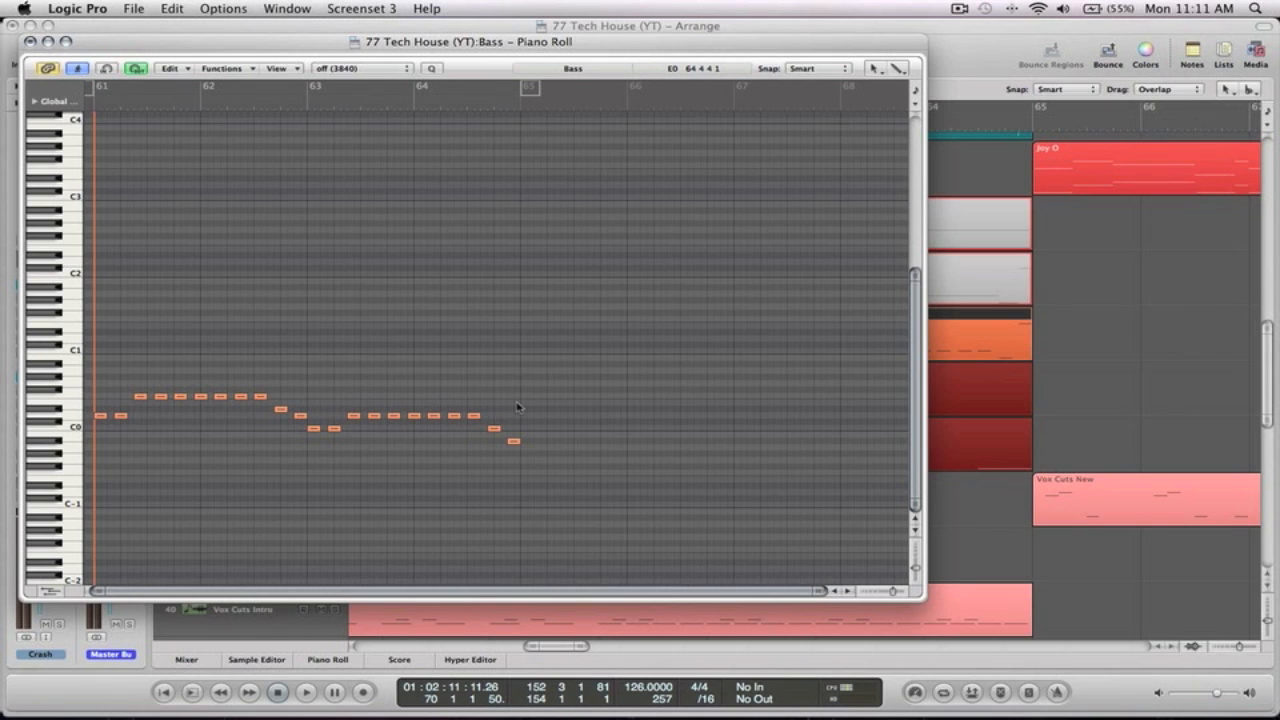
{"action": "left_click_drag", "start_coordinate": [492, 424], "coordinate": [492, 400]}
{"action": "left_click_drag", "start_coordinate": [513, 442], "coordinate": [430, 397]}
Play the edited bass line from just before bar 63 into the break, and close its Piano Roll window
{"action": "left_click", "coordinate": [299, 103]}
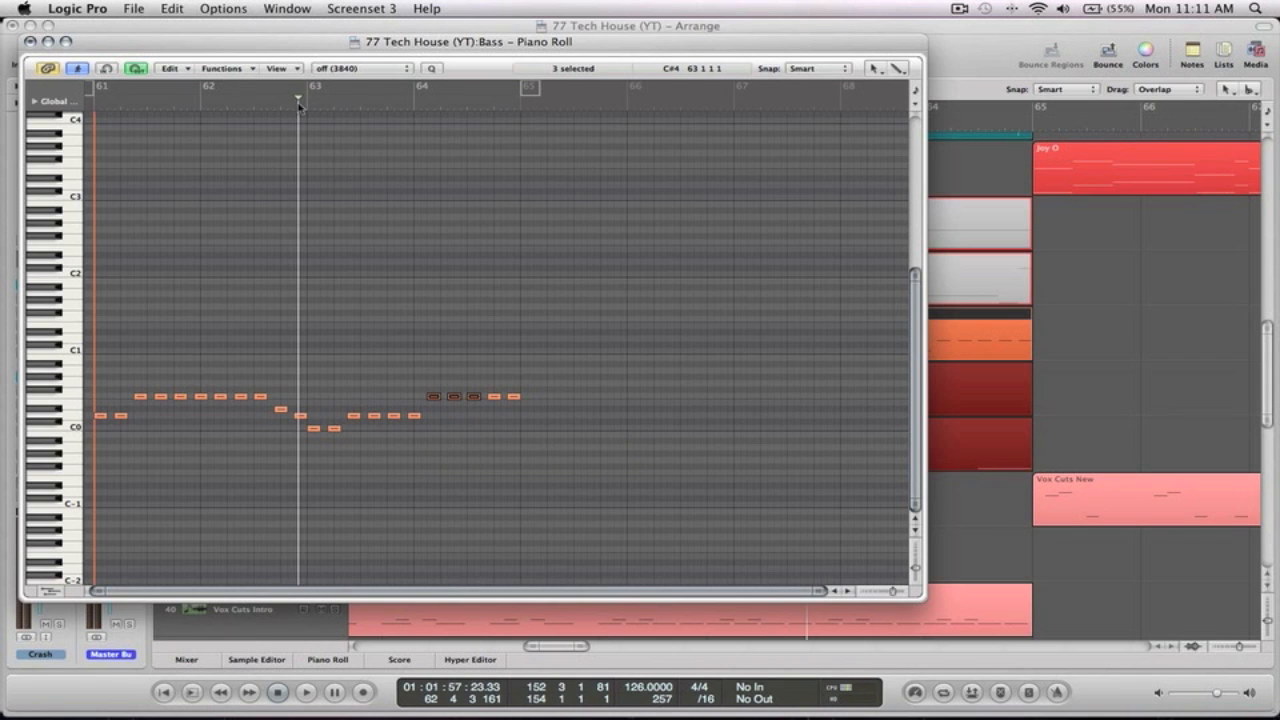
{"action": "key", "text": "space"}
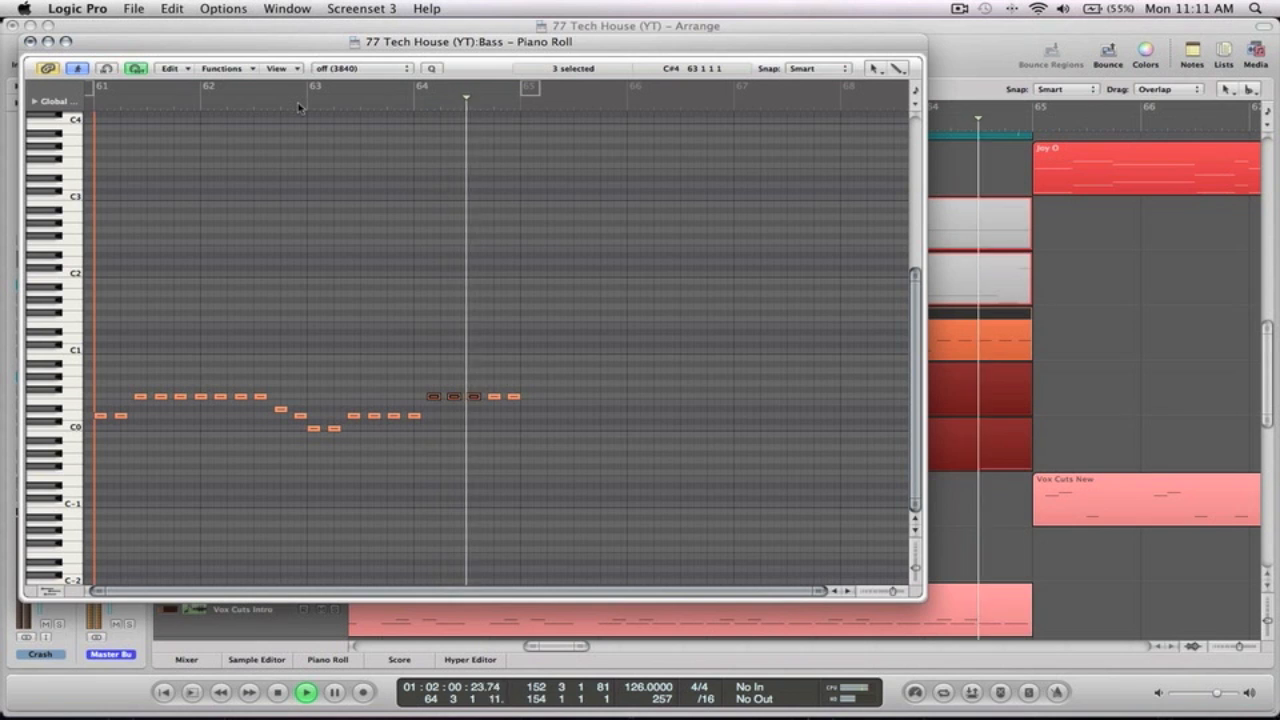
{"action": "left_click", "coordinate": [30, 42]}
{"action": "key", "text": "space"}
{"action": "left_click", "coordinate": [1065, 362]}
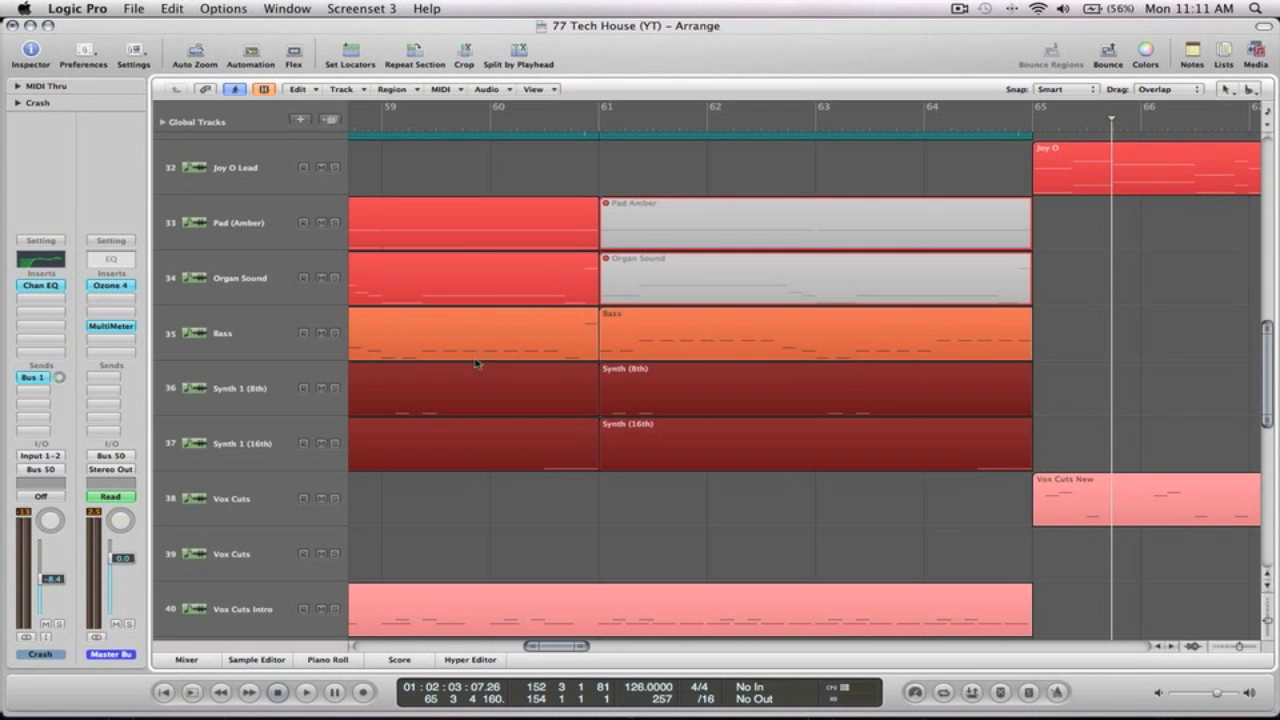
Unmute the Pad Amber and Organ Sound regions between bars 61 and 65
{"action": "left_click", "coordinate": [922, 279]}
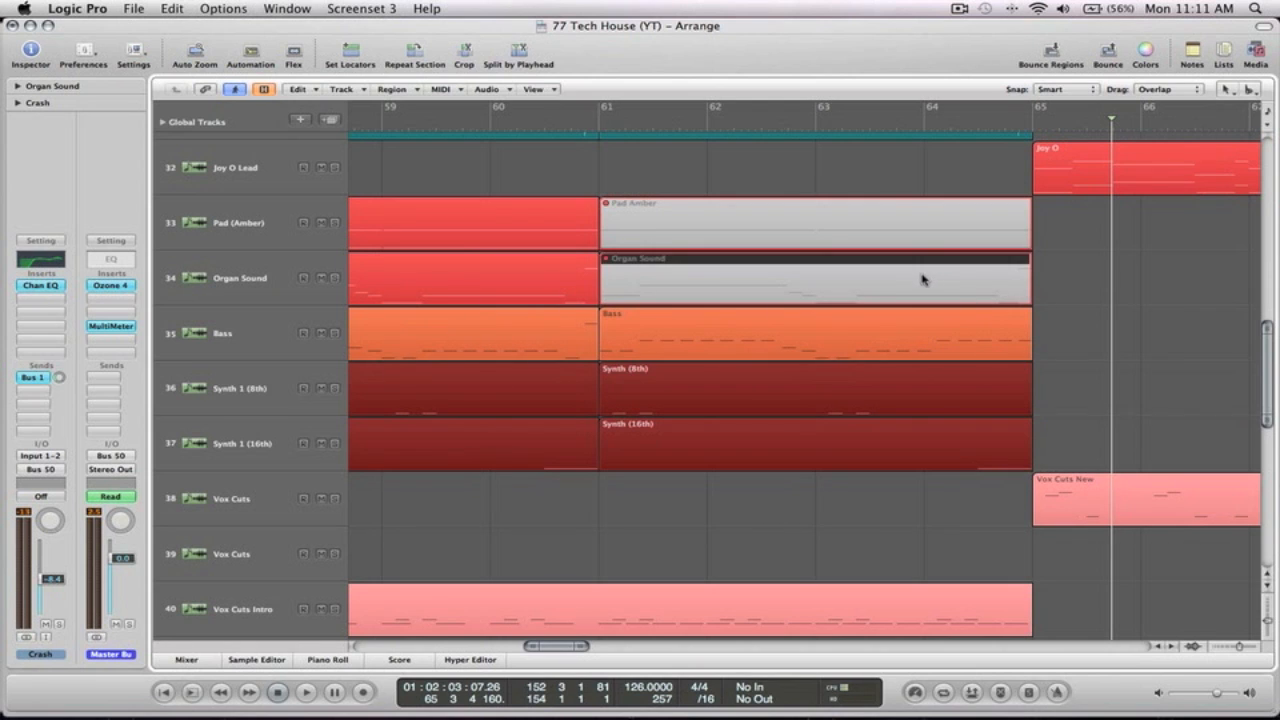
{"action": "left_click", "coordinate": [865, 215]}
{"action": "key", "text": "m"}
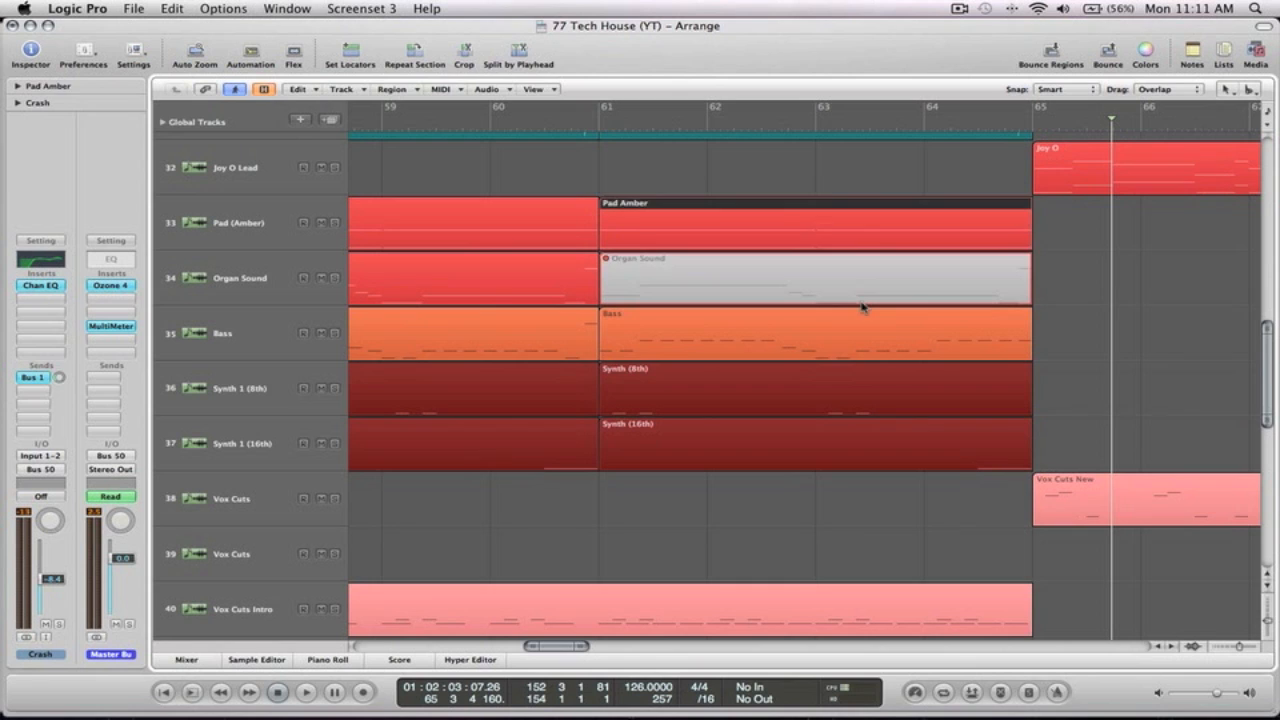
{"action": "left_click", "coordinate": [866, 302]}
{"action": "key", "text": "m"}
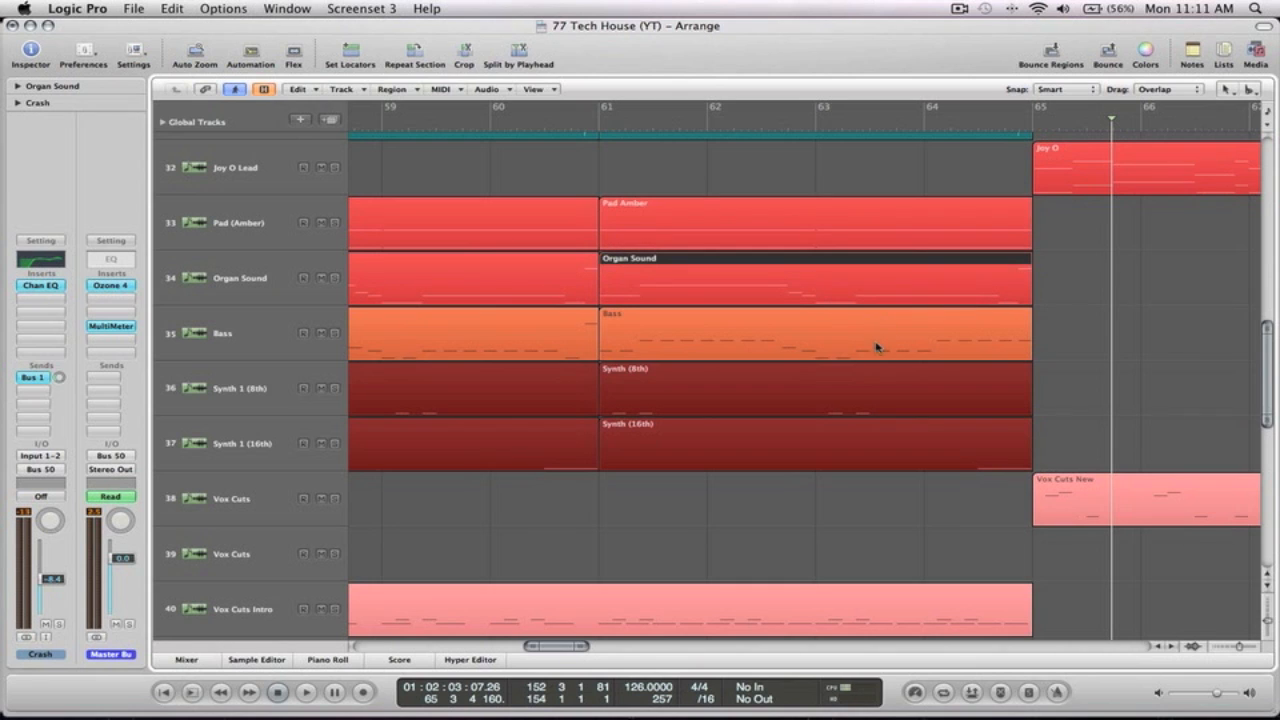
Open the Organ Sound and Bass regions at bar 61 together in an enlarged Piano Roll
{"action": "left_click", "coordinate": [880, 343], "text": "shift"}
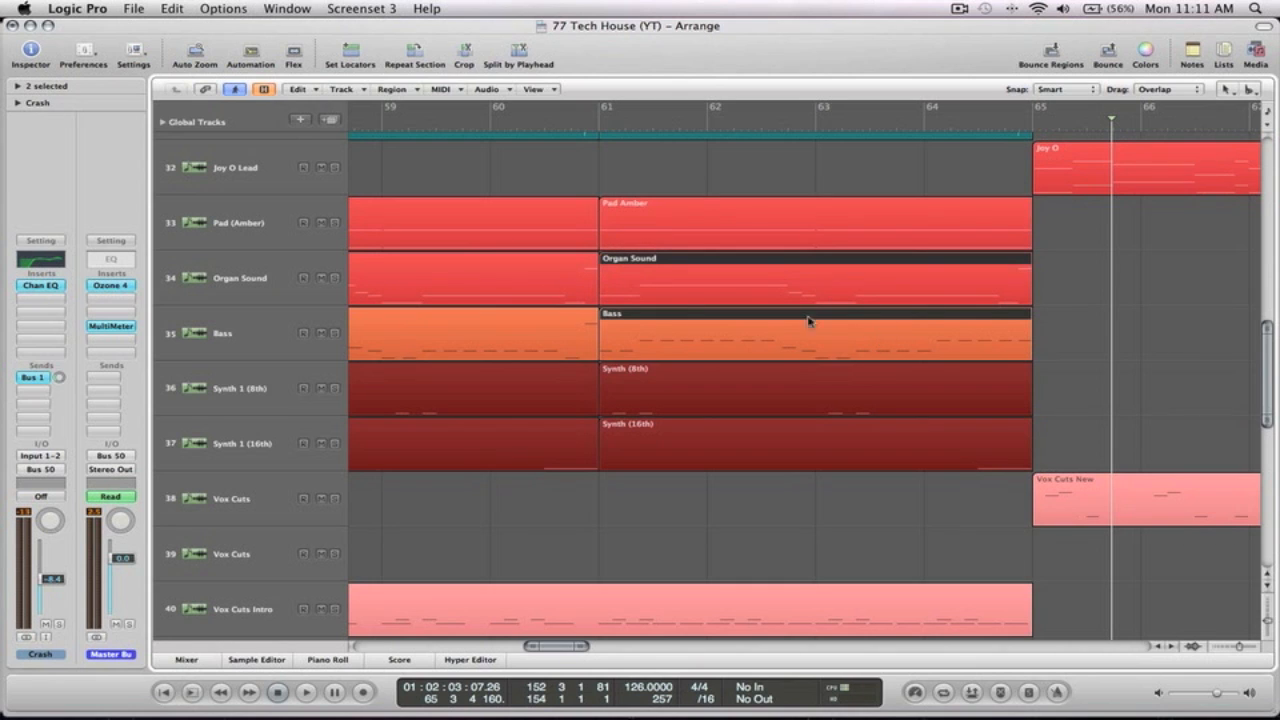
{"action": "left_click", "coordinate": [337, 661]}
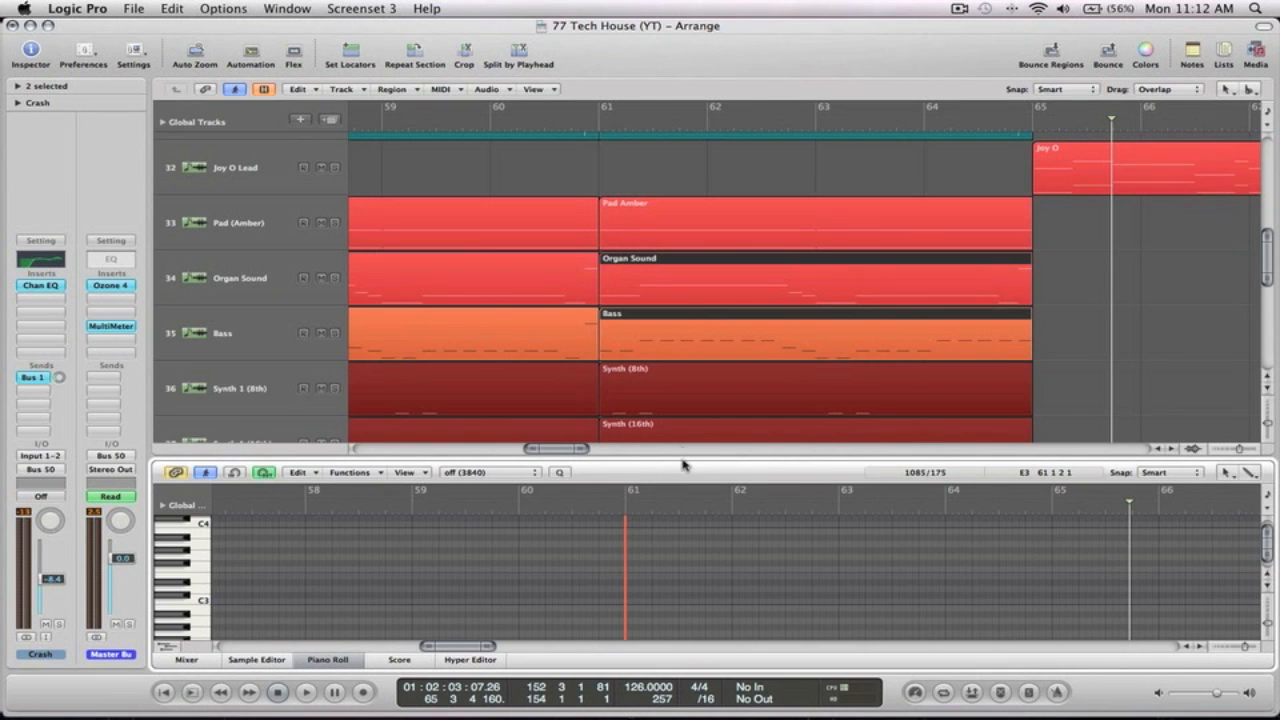
{"action": "left_click_drag", "start_coordinate": [702, 458], "coordinate": [702, 251]}
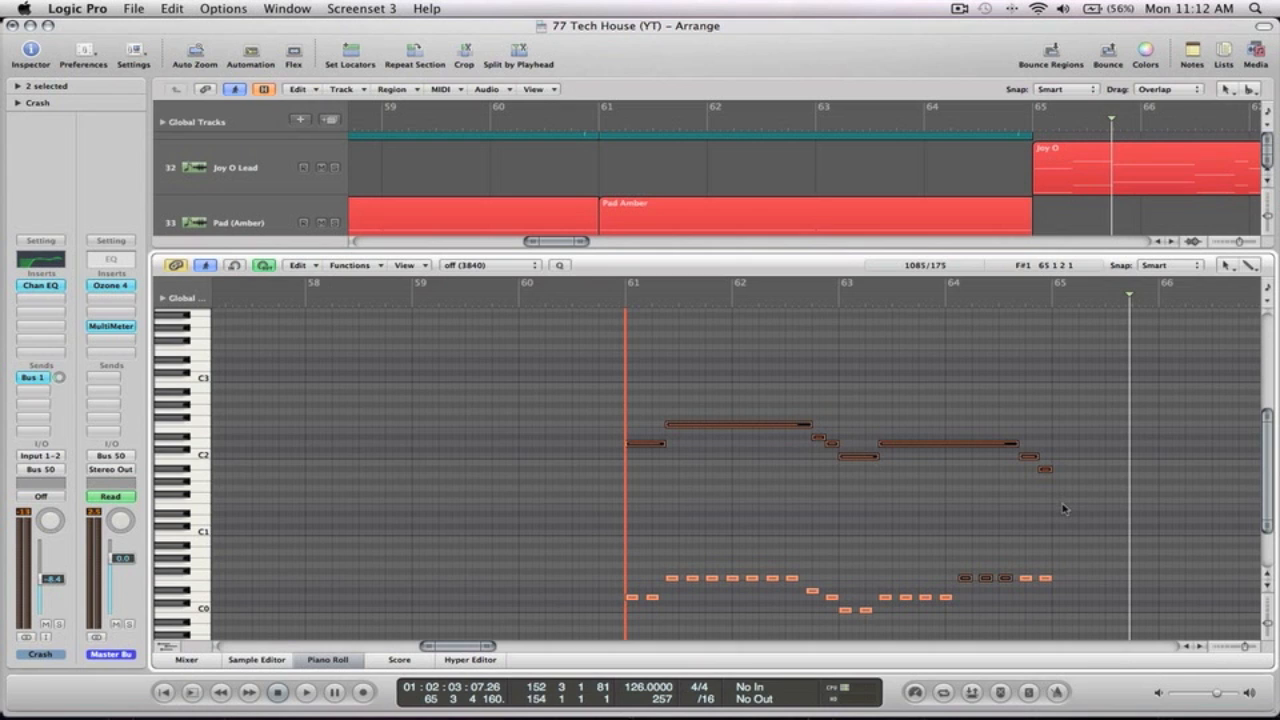
Replace the organ's final notes with a shortened D2 ending just past bar 64, followed by a copy of it at F2
{"action": "left_click", "coordinate": [1072, 516]}
{"action": "left_click_drag", "start_coordinate": [1030, 457], "coordinate": [998, 449]}
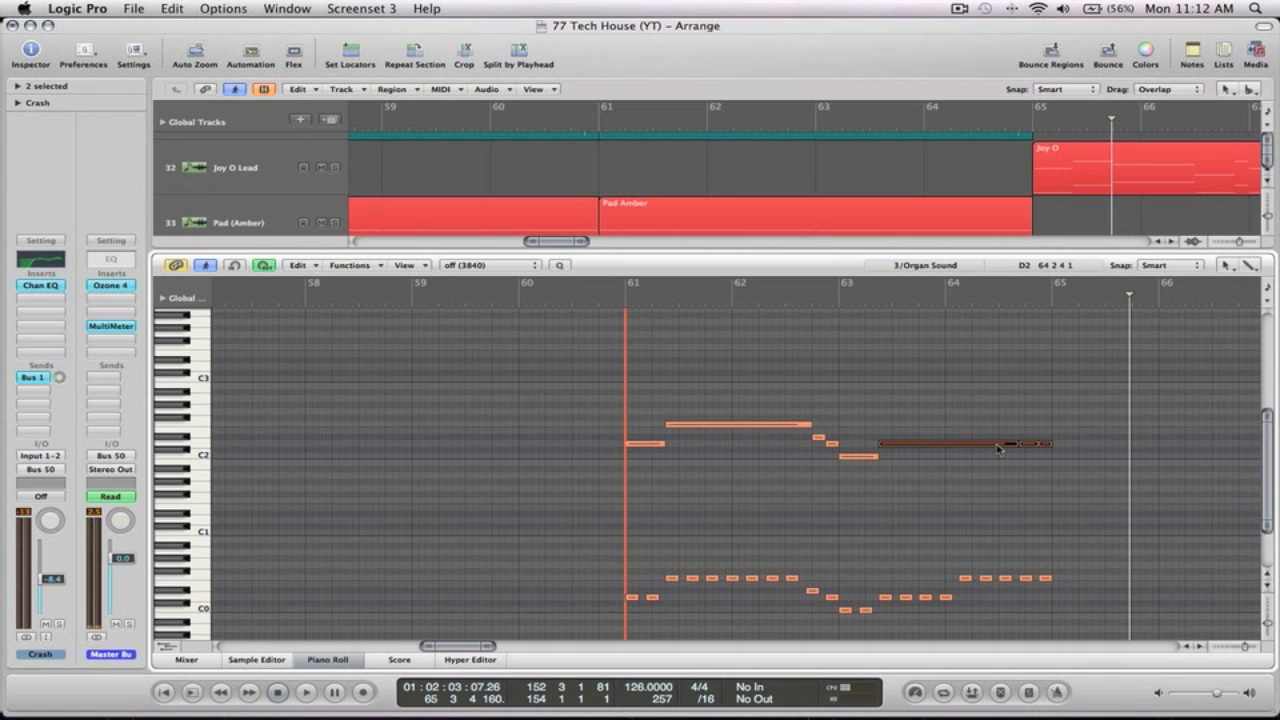
{"action": "left_click_drag", "start_coordinate": [1043, 442], "coordinate": [958, 446]}
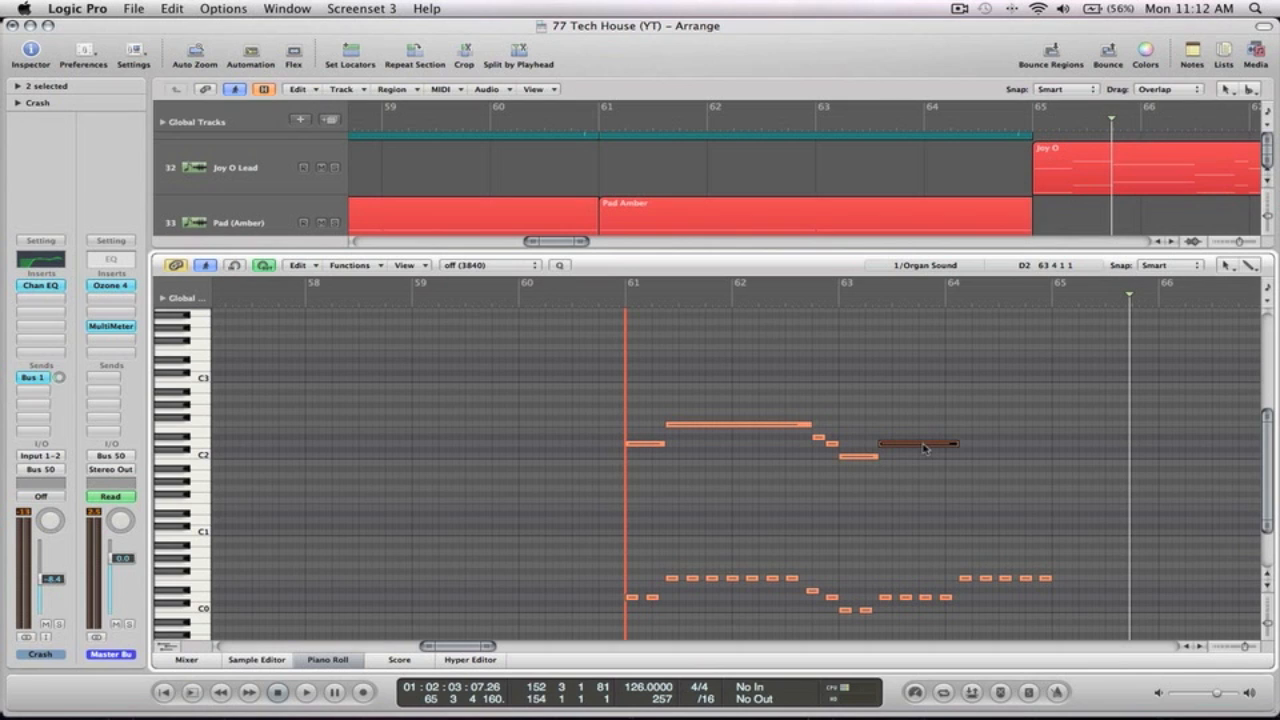
{"action": "left_click_drag", "start_coordinate": [928, 447], "coordinate": [998, 428]}
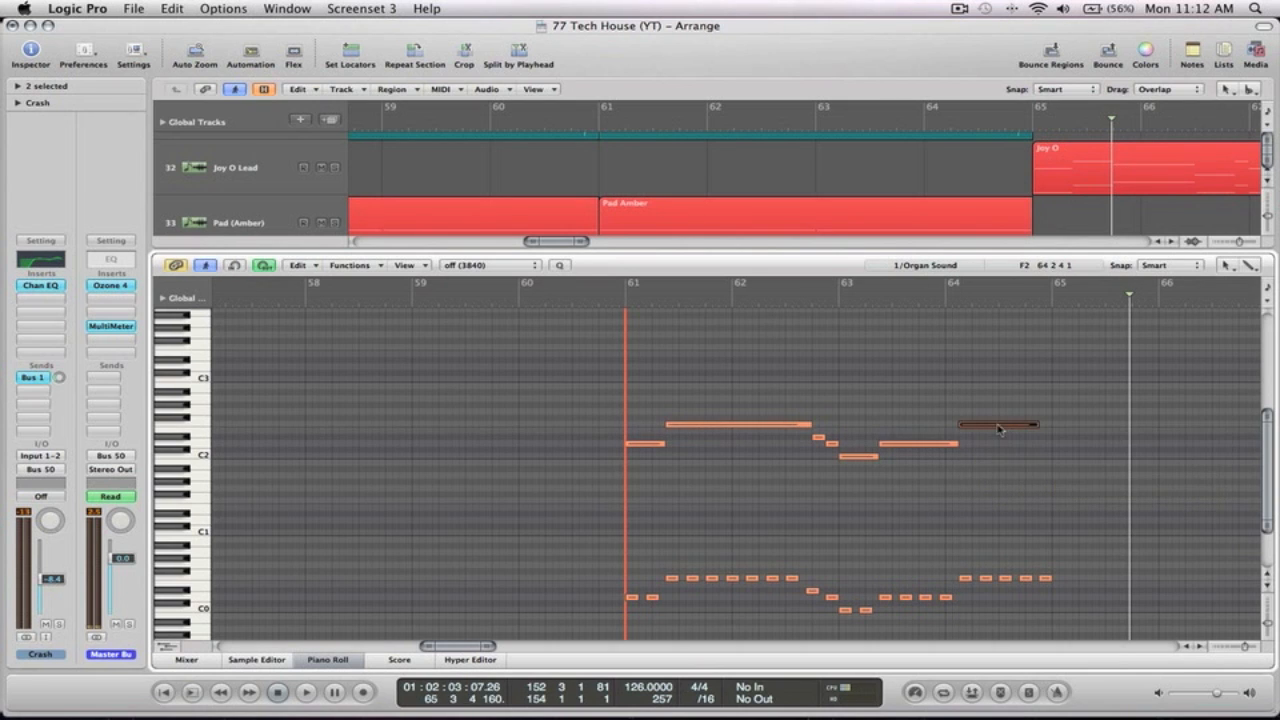
Play the organ and bass from bar 63 into the break, extend the last F2 organ note to bar 65, and close the Piano Roll
{"action": "left_click", "coordinate": [831, 305]}
{"action": "key", "text": "space"}
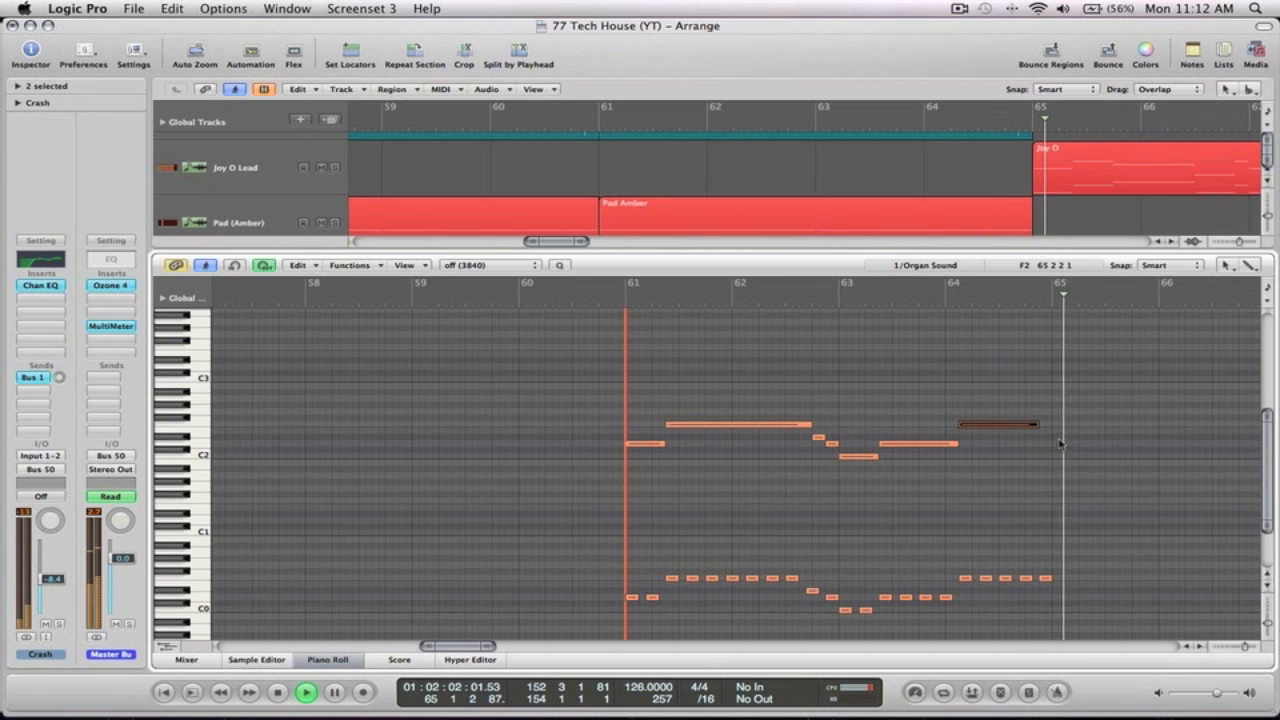
{"action": "key", "text": "space"}
{"action": "key", "text": "z"}
{"action": "left_click_drag", "start_coordinate": [848, 374], "coordinate": [943, 374]}
{"action": "key", "text": "z"}
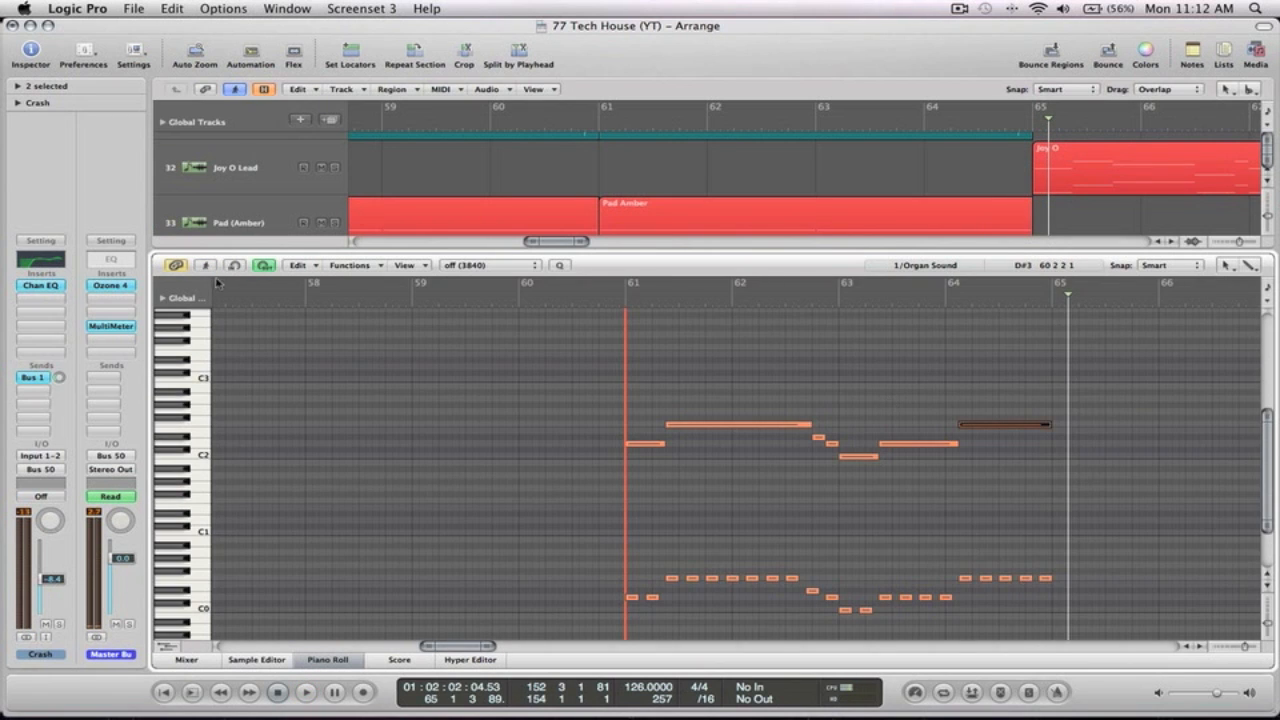
{"action": "left_click", "coordinate": [323, 660]}
Play the break from bar 65 and examine the effects regions around its start and the following drop
{"action": "key", "text": "z"}
{"action": "left_click", "coordinate": [1097, 376]}
{"action": "key", "text": "z"}
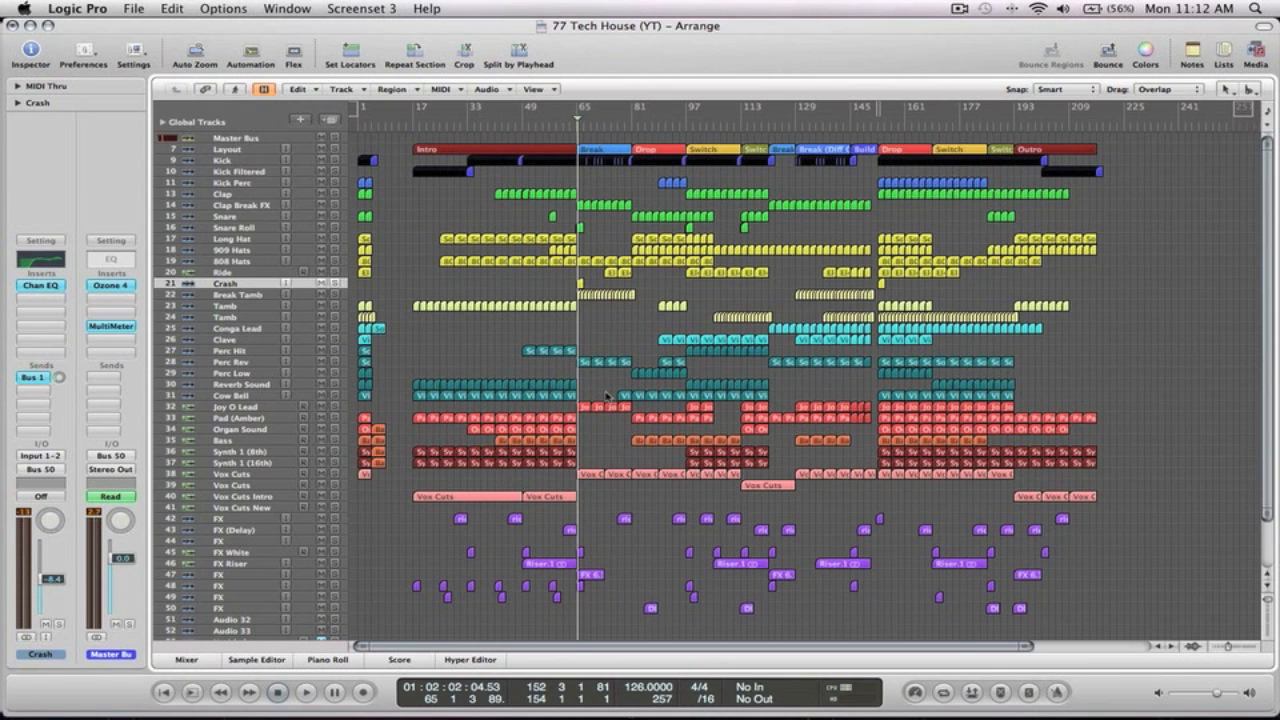
{"action": "key", "text": "space"}
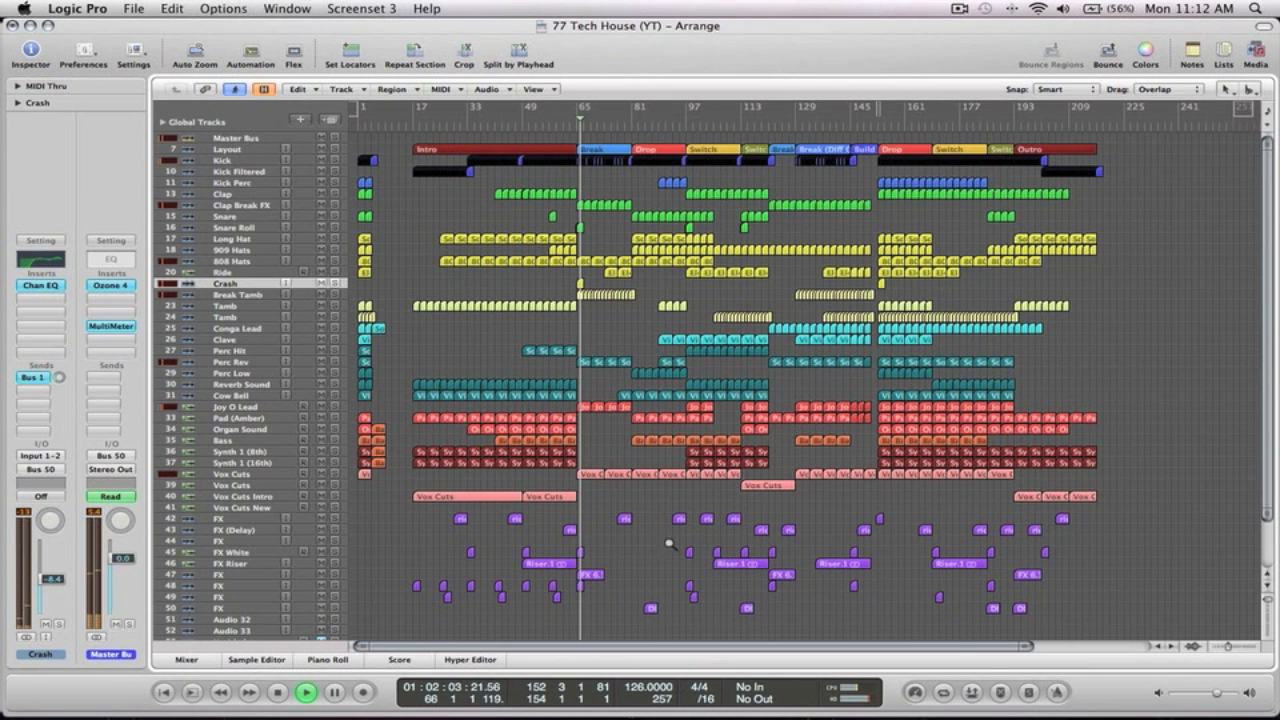
{"action": "left_click_drag", "start_coordinate": [689, 624], "coordinate": [533, 120]}
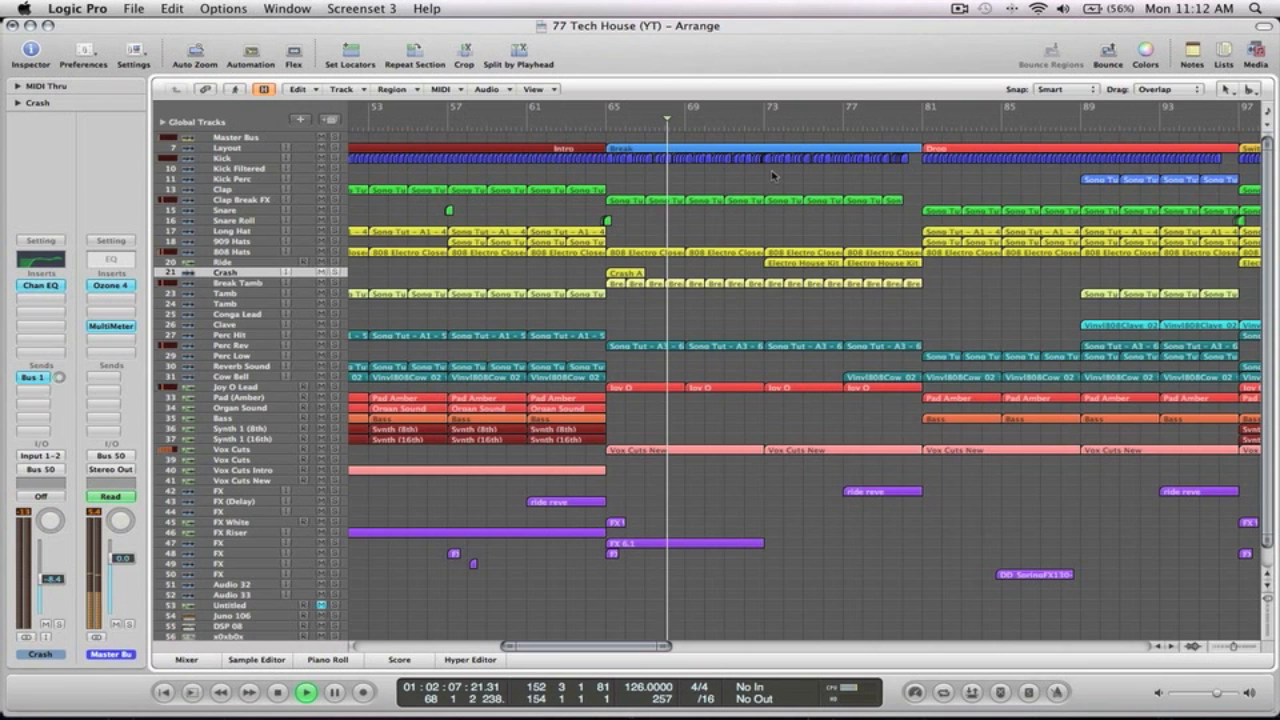
{"action": "key", "text": "ctrl+Left"}
{"action": "scroll", "coordinate": [916, 200], "scroll_direction": "right", "scroll_amount": 3}
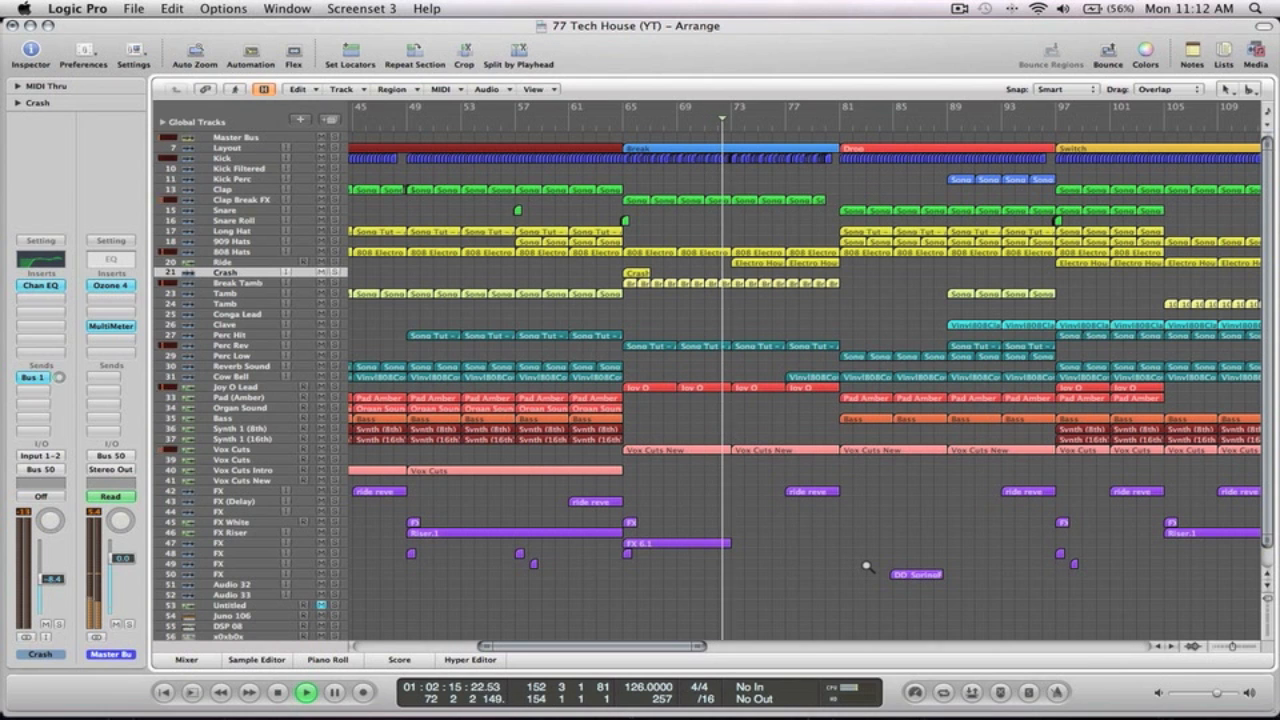
{"action": "key", "text": "z"}
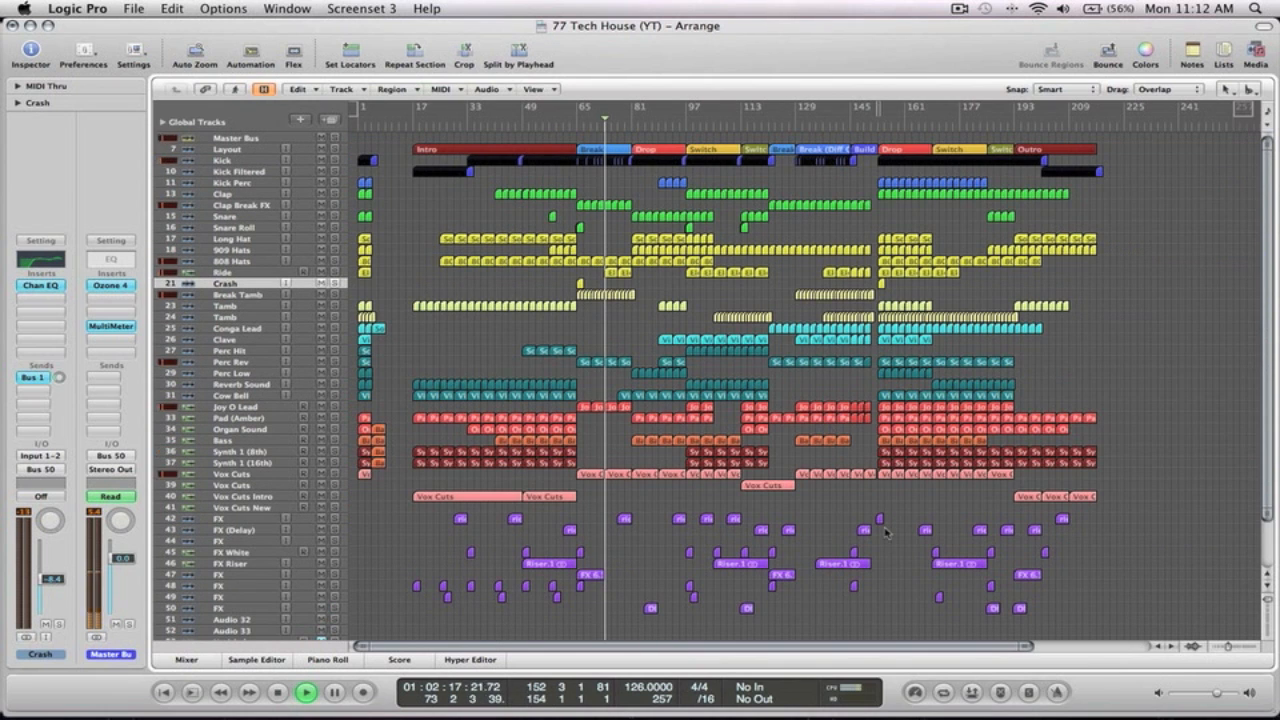
Set the Ride track's volume to -18.5 dB while the break plays, and keep listening to its end
{"action": "left_click", "coordinate": [229, 274]}
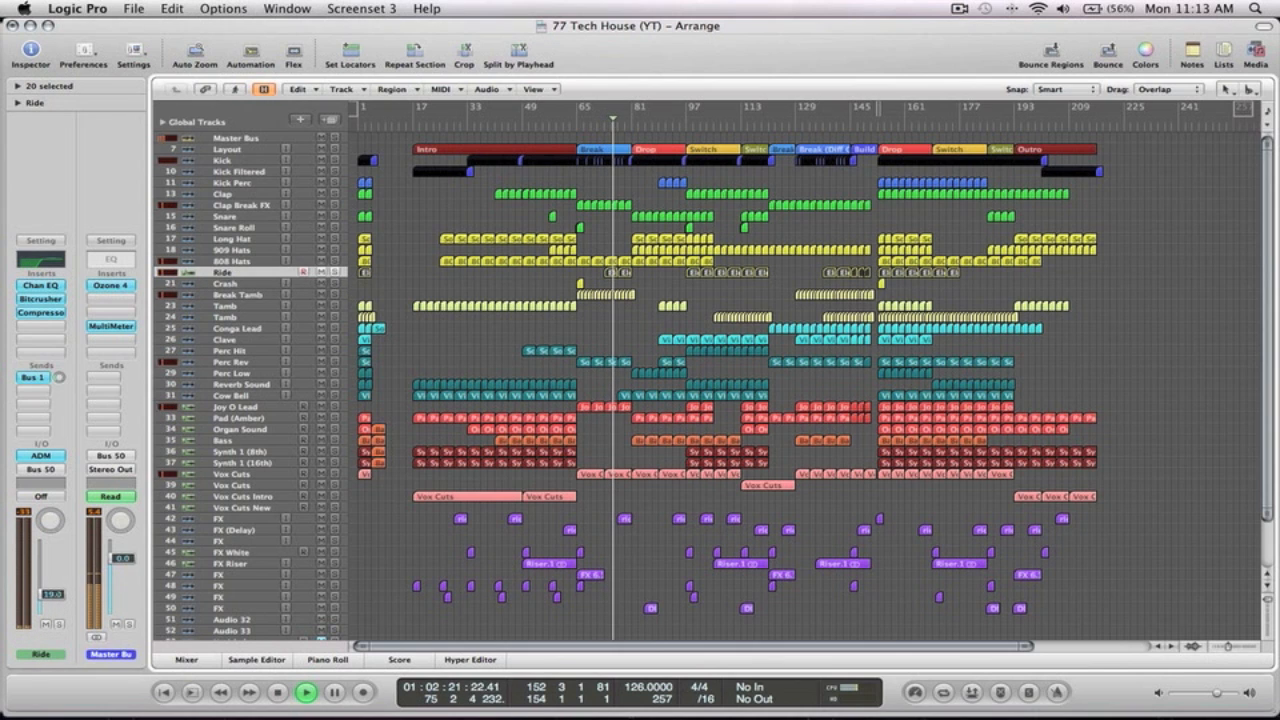
{"action": "left_click", "coordinate": [676, 288]}
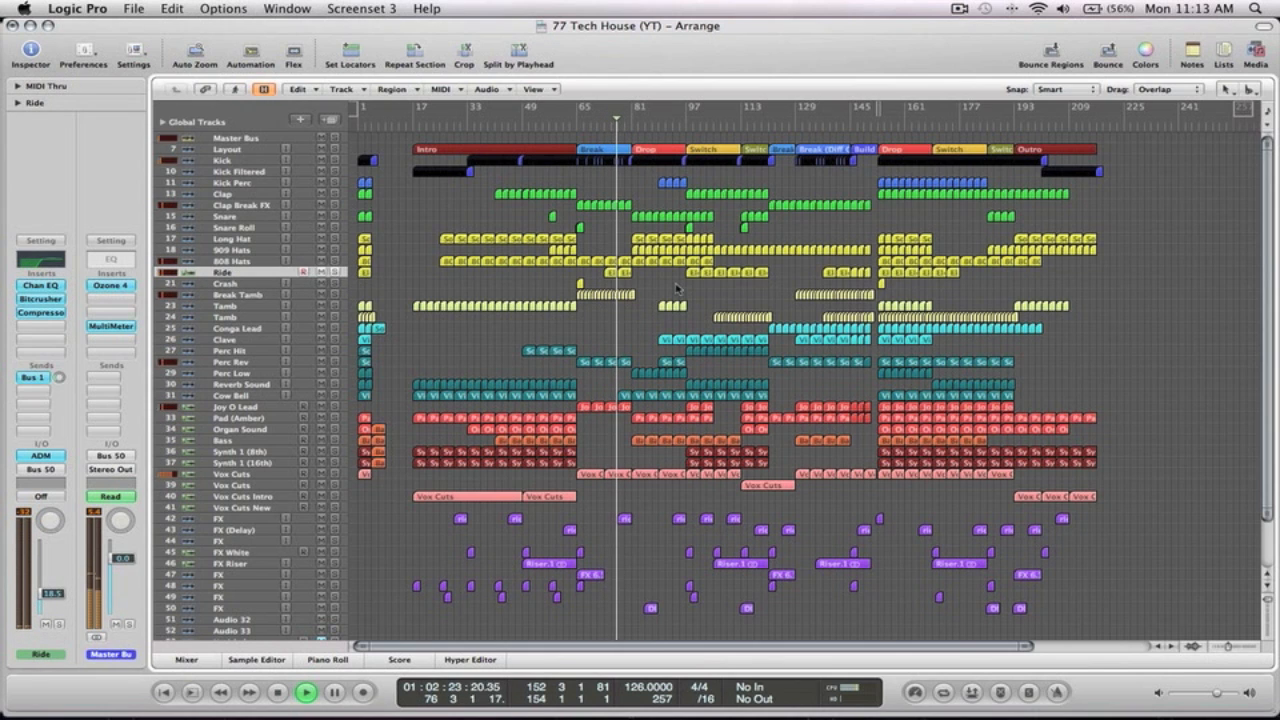
{"action": "left_click_drag", "start_coordinate": [780, 621], "coordinate": [521, 124]}
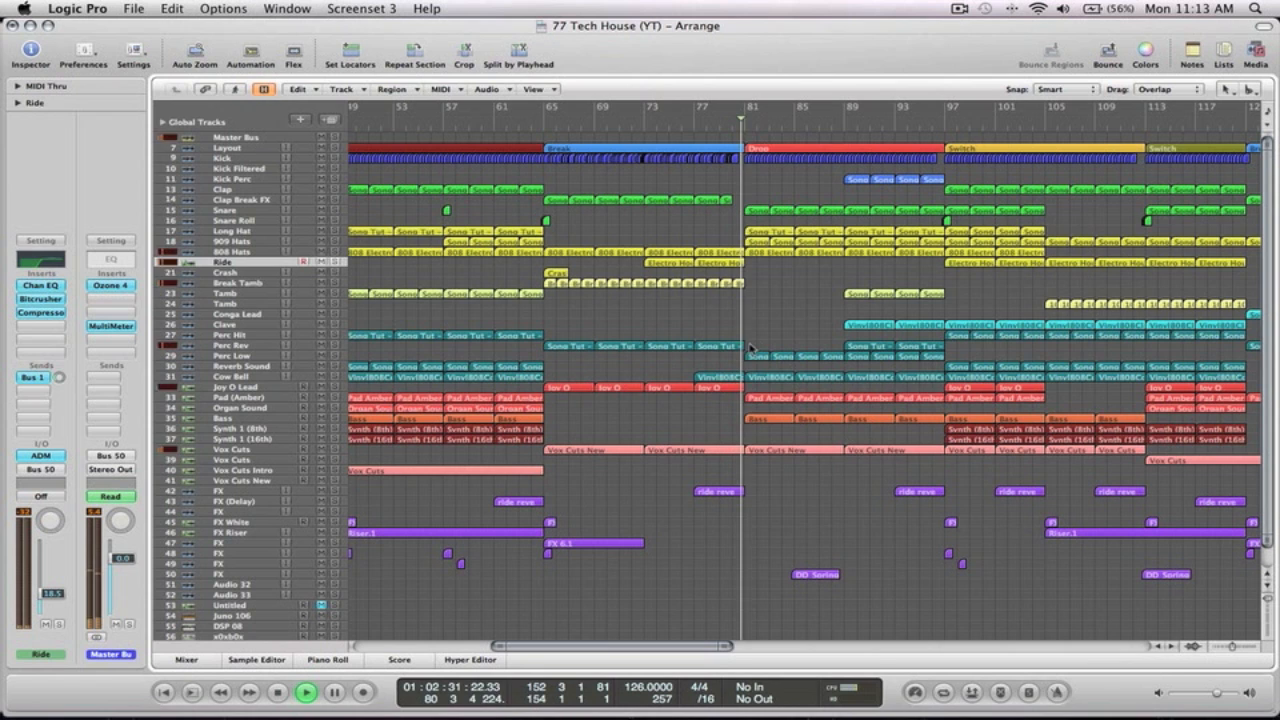
Open the Joy O region at bar 77 in the Piano Roll and raise its closing notes to the pitches of its long pair before bar 79
{"action": "left_click_drag", "start_coordinate": [798, 550], "coordinate": [675, 301]}
{"action": "key", "text": "space"}
{"action": "left_click", "coordinate": [767, 313]}
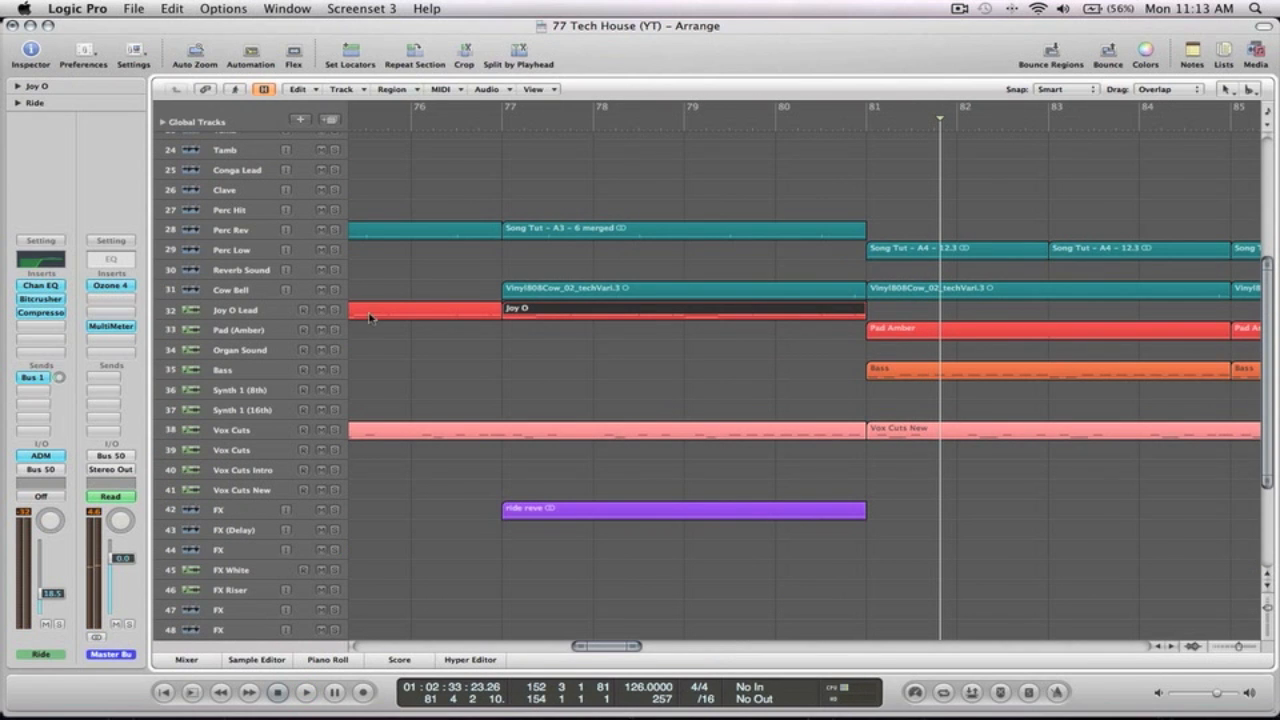
{"action": "key", "text": "super+6"}
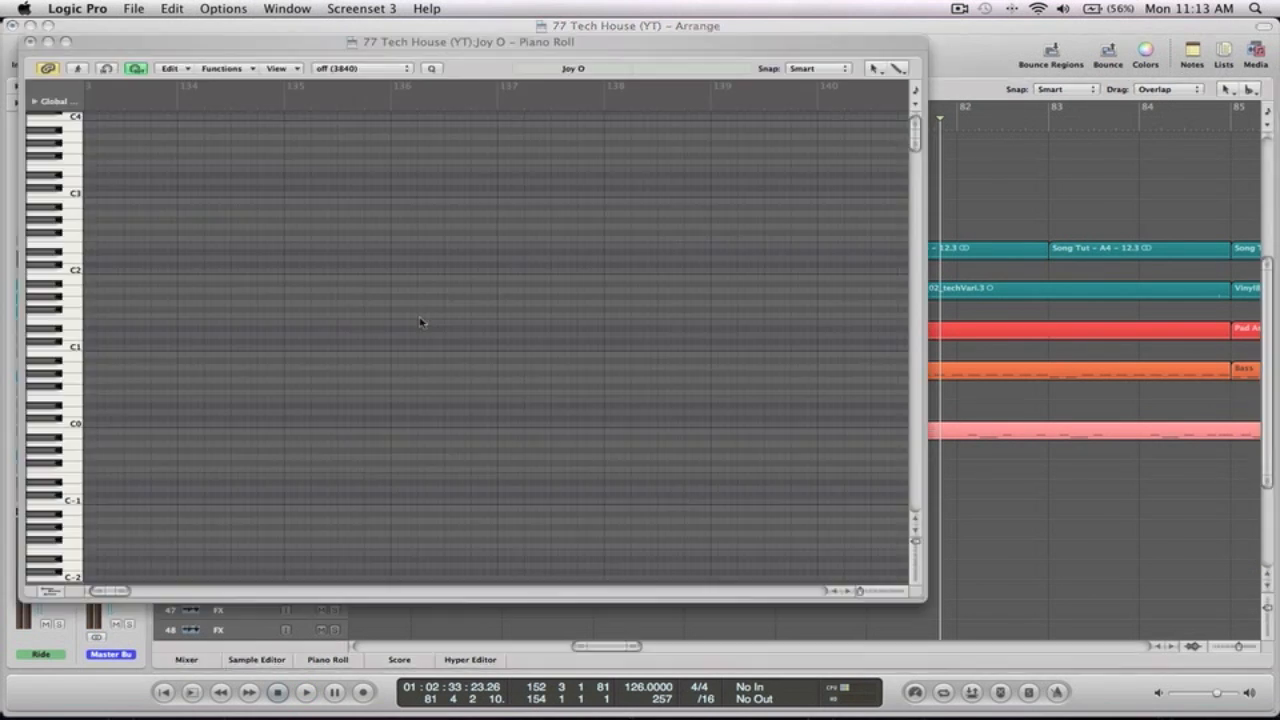
{"action": "left_click_drag", "start_coordinate": [490, 325], "coordinate": [460, 252]}
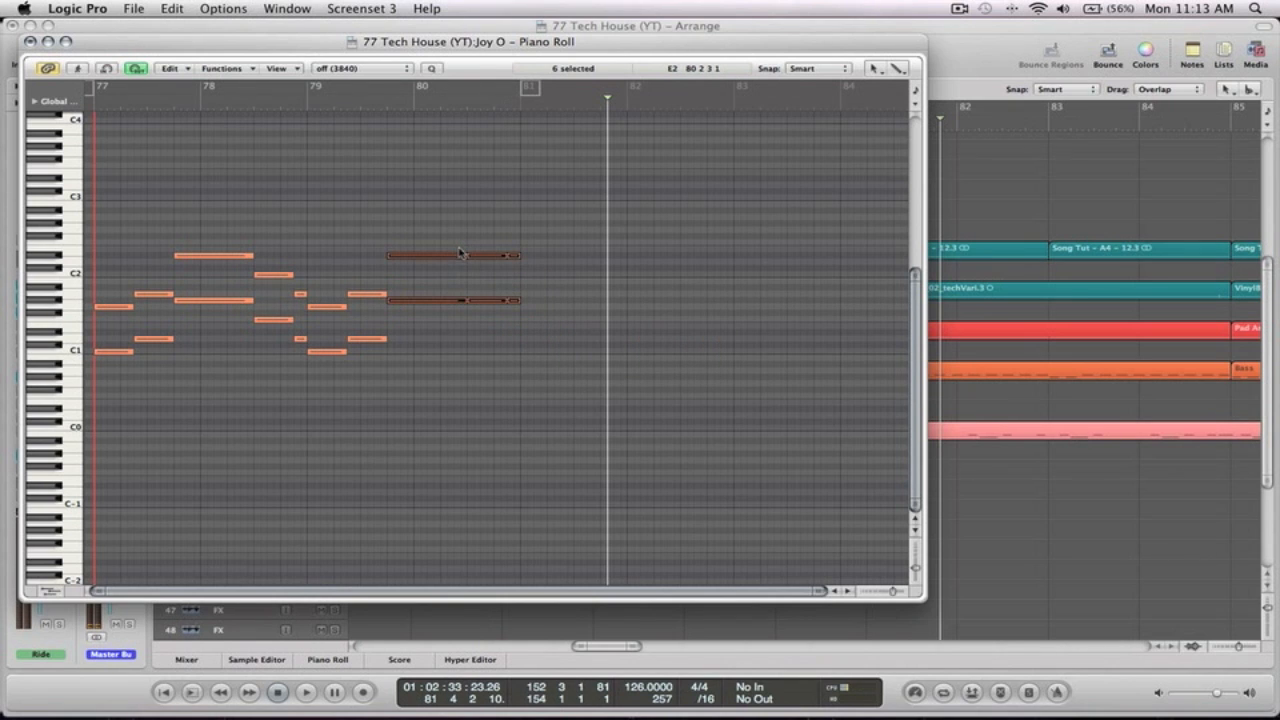
Play the edited Joy O ending from around bar 79 into the drop, and close its Piano Roll window
{"action": "left_click", "coordinate": [371, 107]}
{"action": "key", "text": "space"}
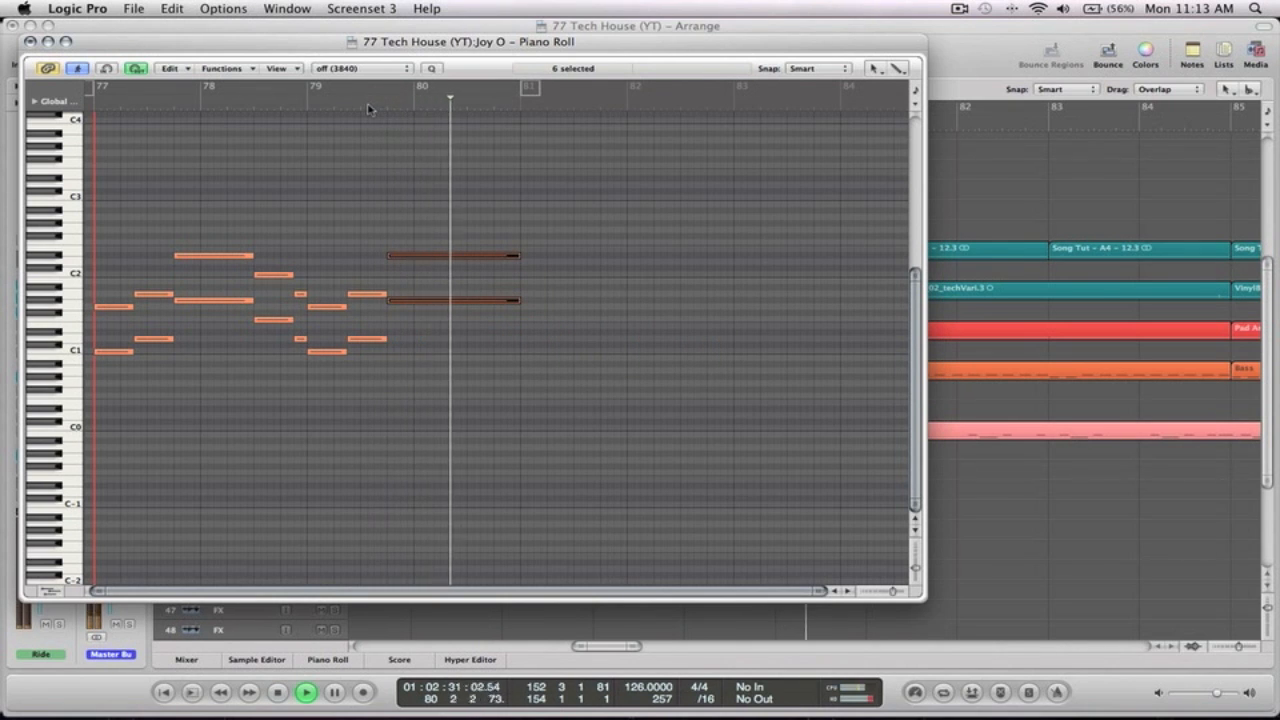
{"action": "left_click", "coordinate": [30, 42]}
{"action": "left_click", "coordinate": [891, 180]}
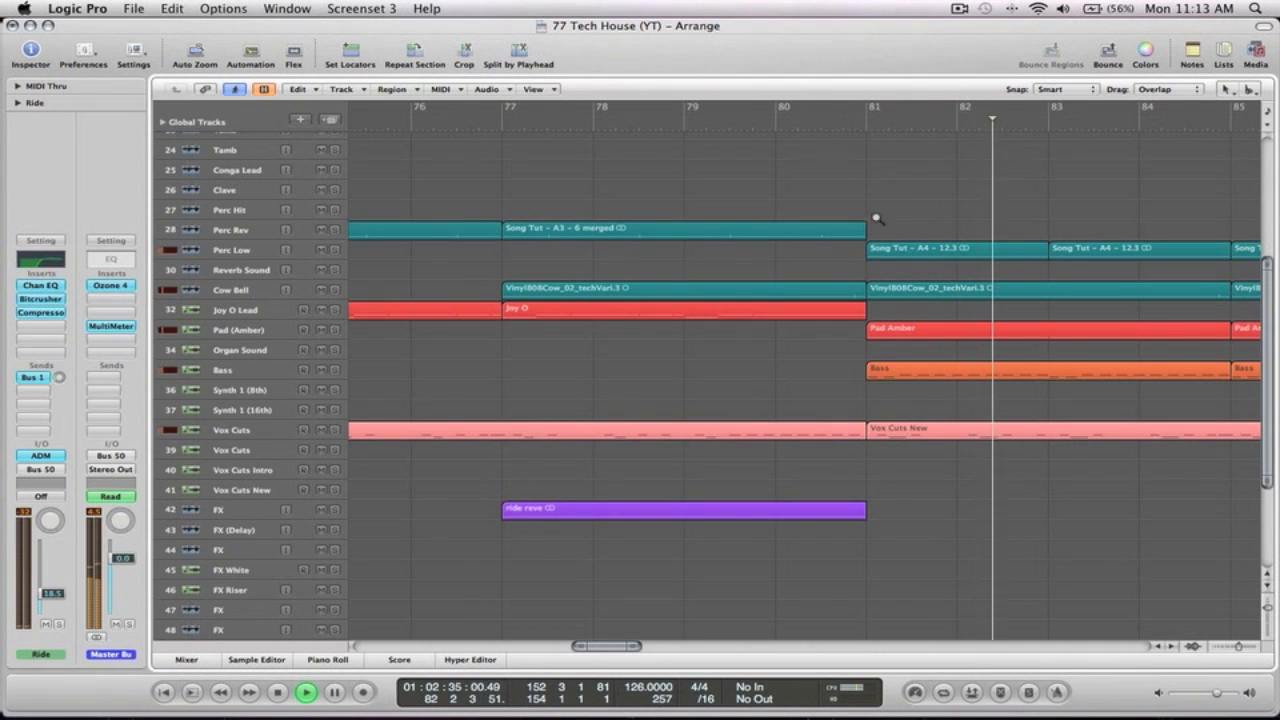
Play the drop from bar 83 and examine the spring effect regions on FX track 50
{"action": "key", "text": "z"}
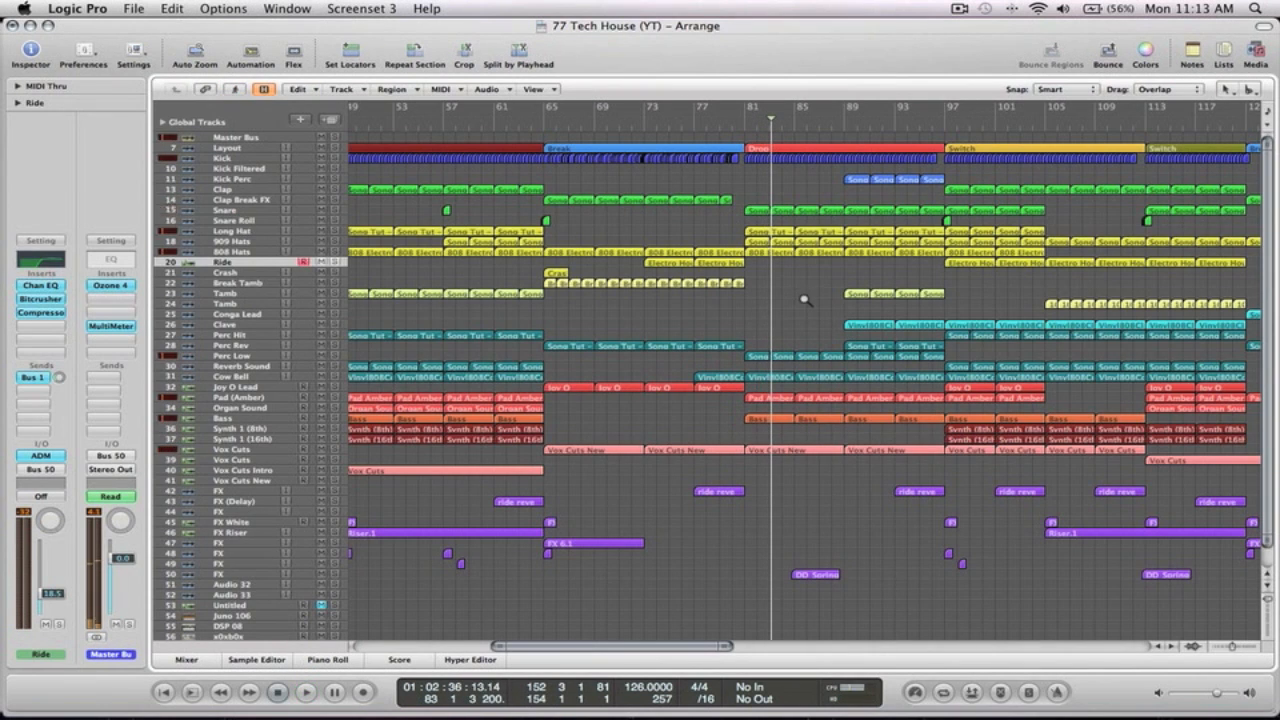
{"action": "key", "text": "z"}
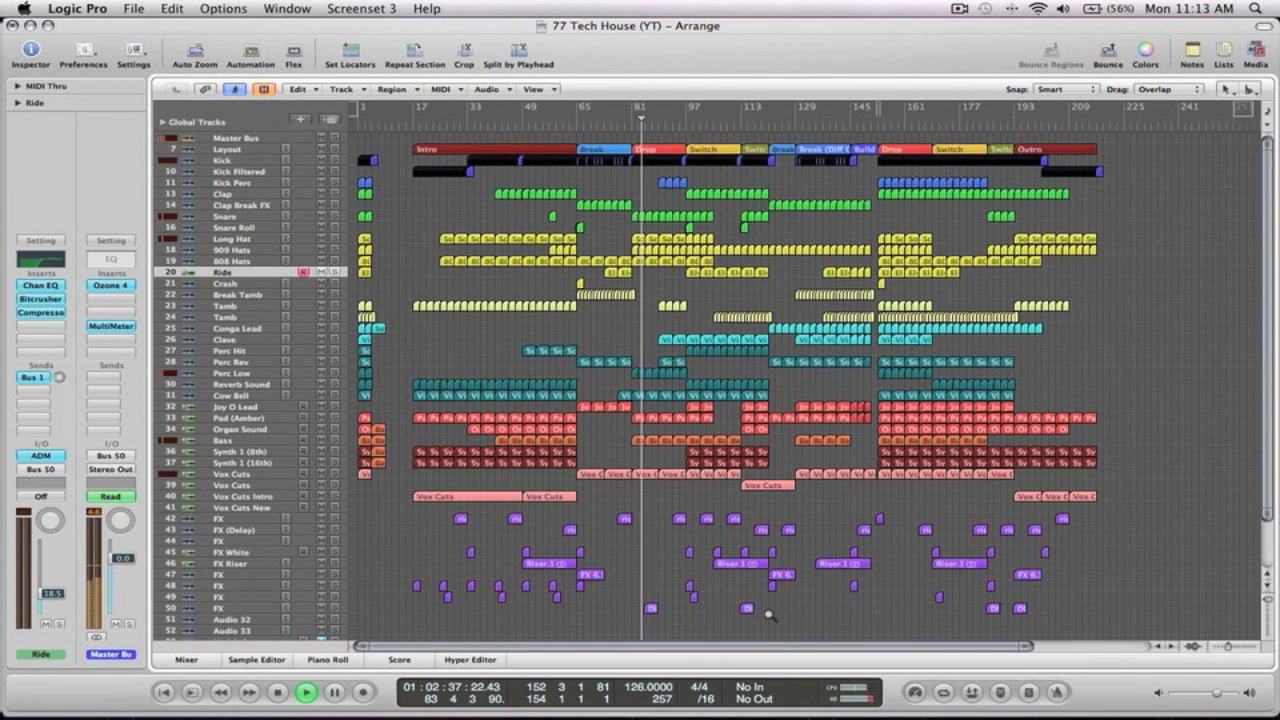
{"action": "left_click_drag", "start_coordinate": [790, 623], "coordinate": [580, 118]}
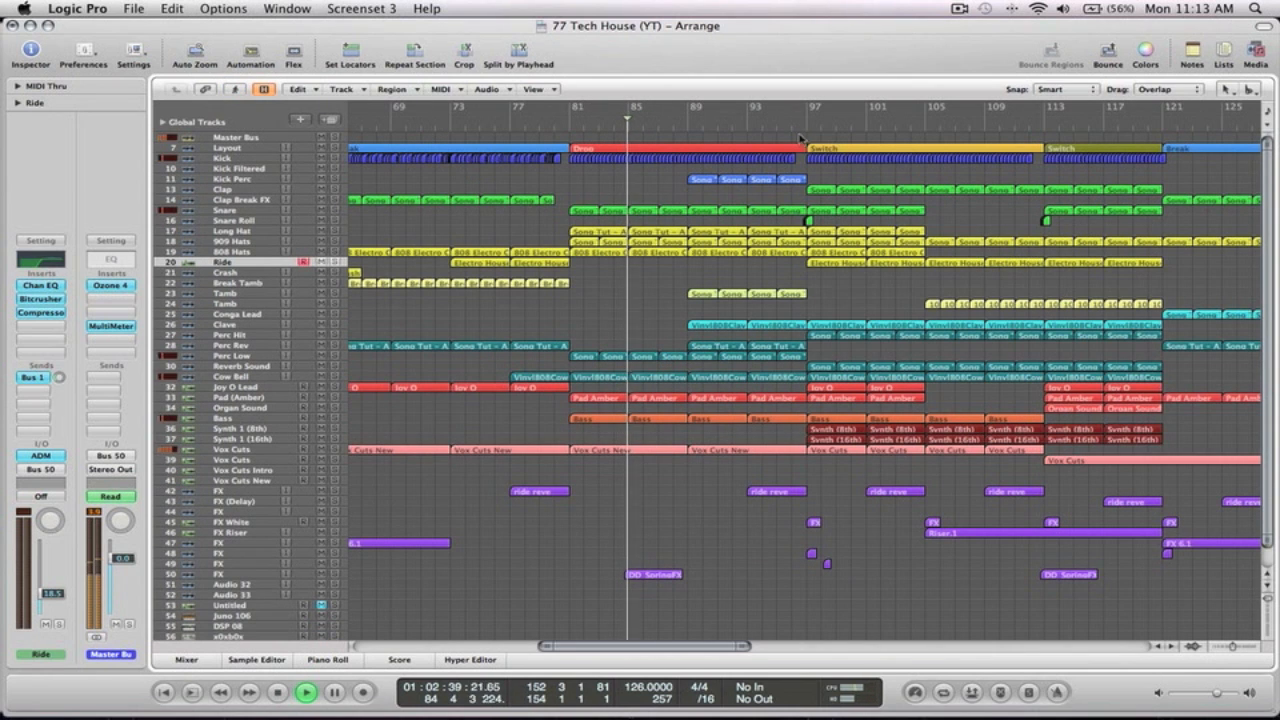
{"action": "left_click", "coordinate": [218, 574]}
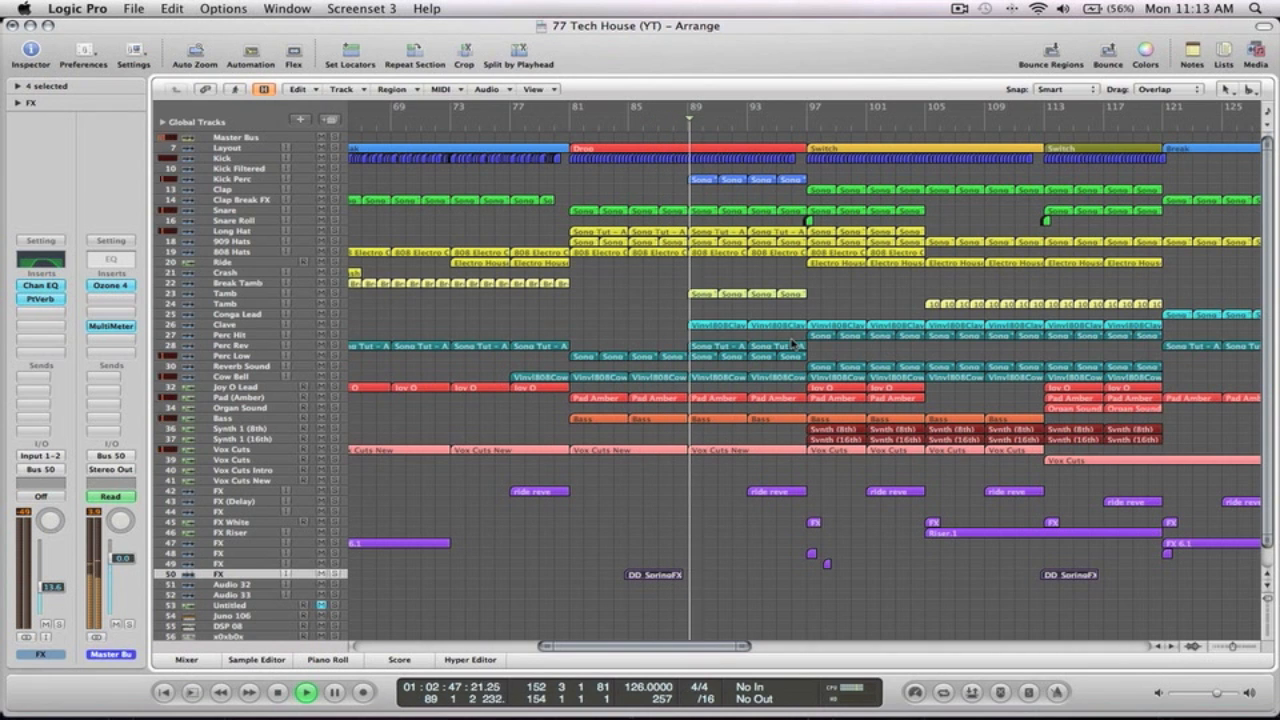
{"action": "left_click", "coordinate": [856, 289]}
{"action": "key", "text": "z"}
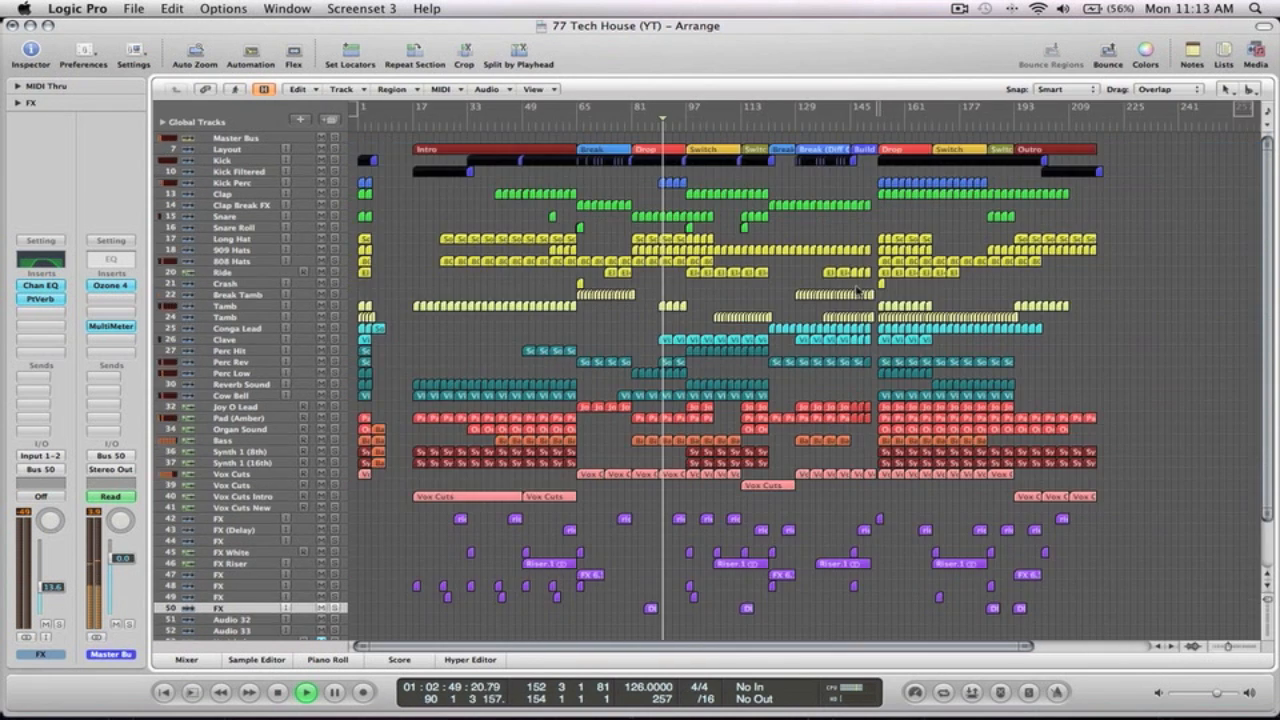
Inspect the Vox Cuts track's Bus 3 send to the Long Verb channel while the drop leads into the switch
{"action": "left_click_drag", "start_coordinate": [842, 626], "coordinate": [638, 176]}
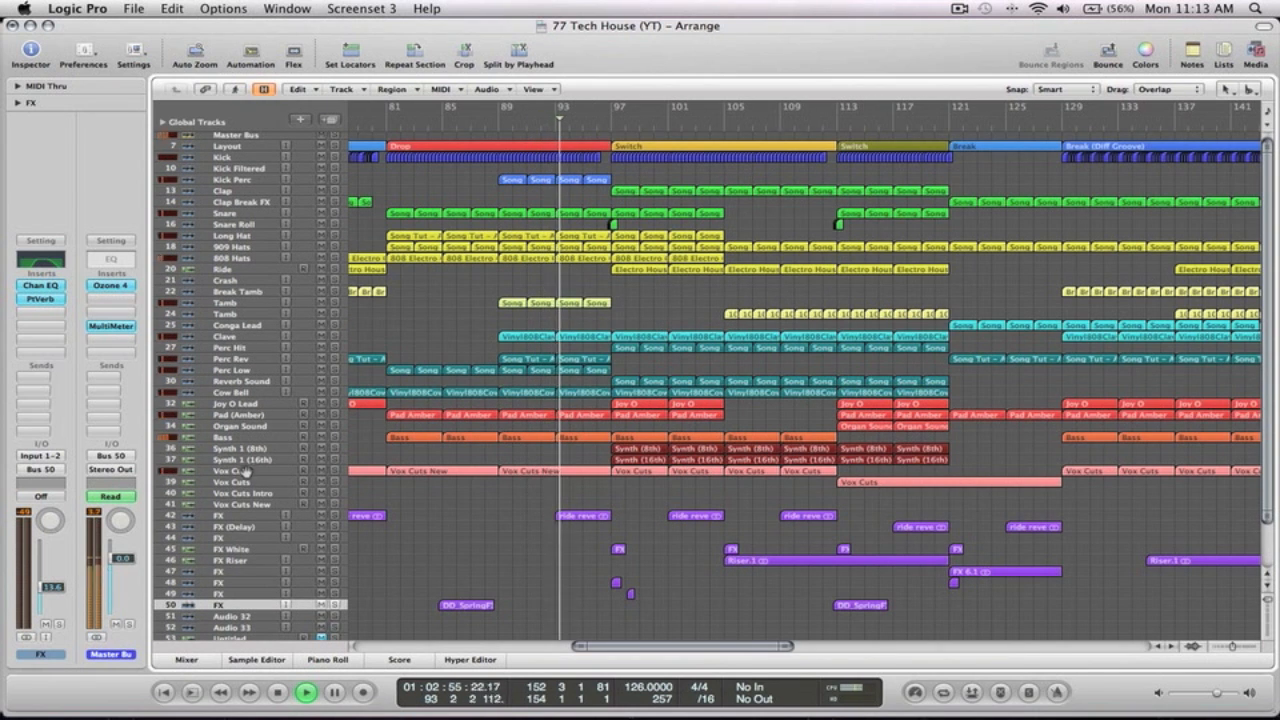
{"action": "left_click", "coordinate": [243, 471]}
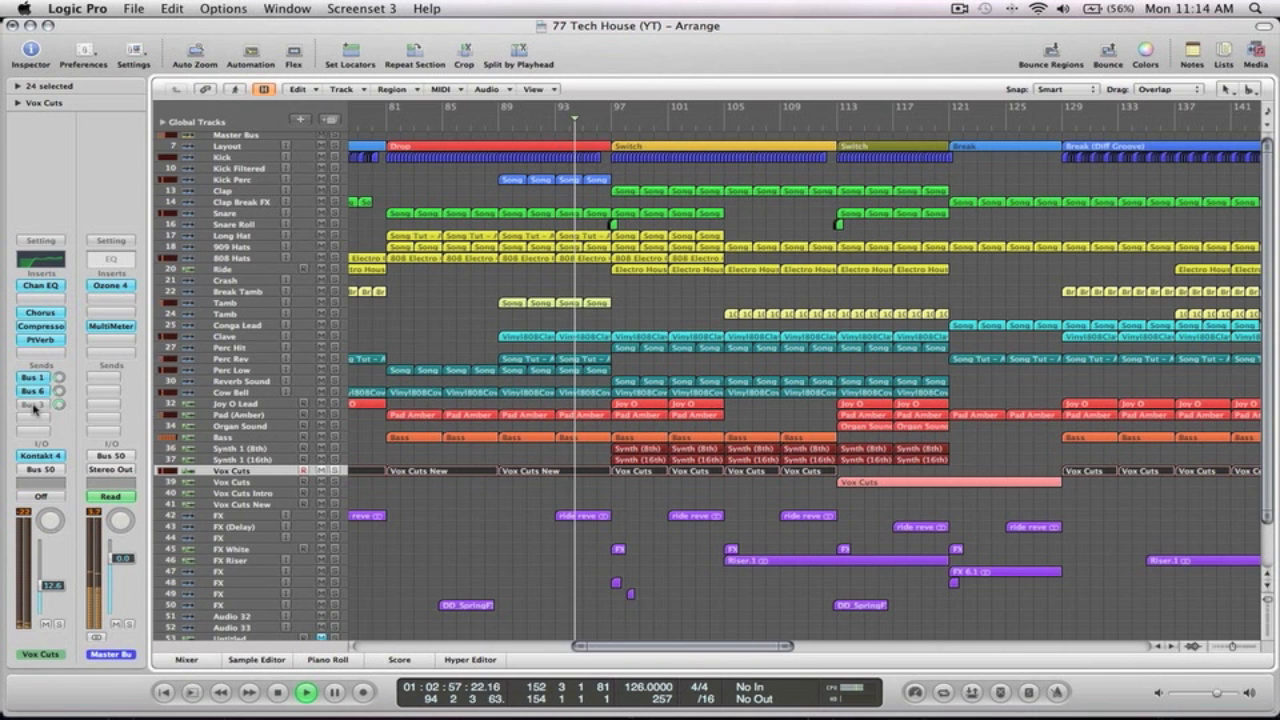
{"action": "left_click", "coordinate": [34, 407]}
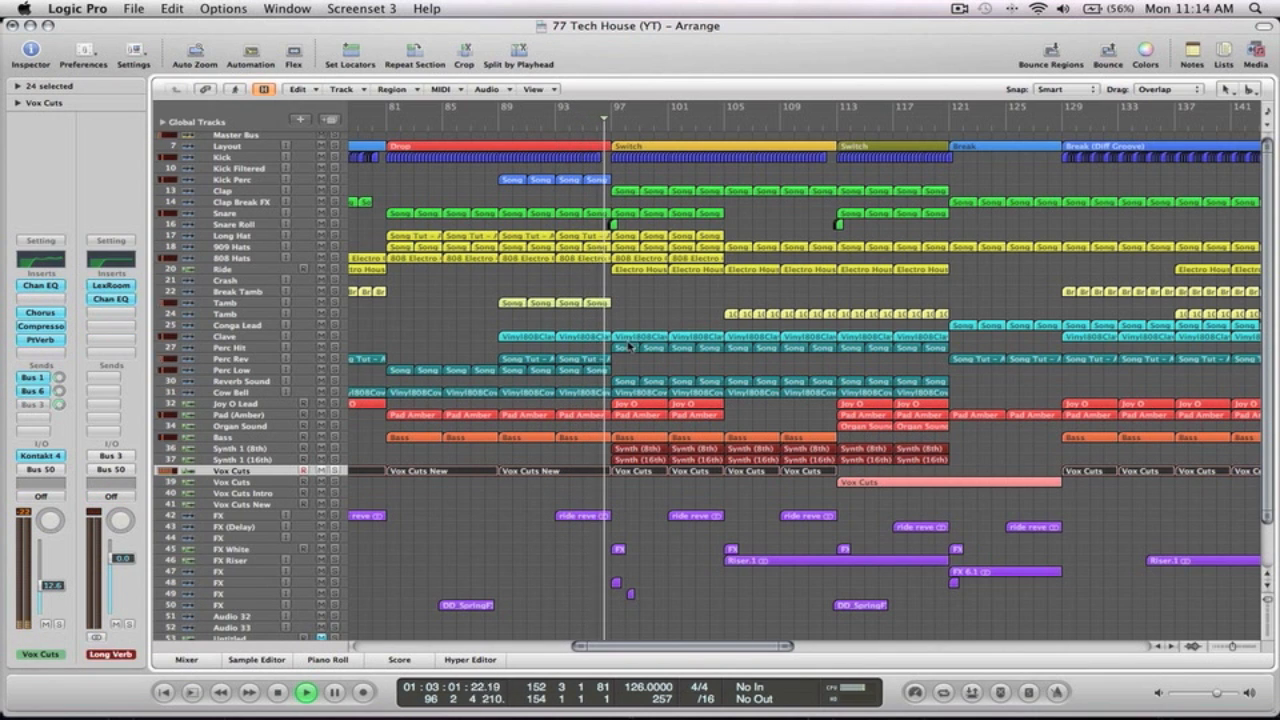
{"action": "left_click", "coordinate": [667, 311]}
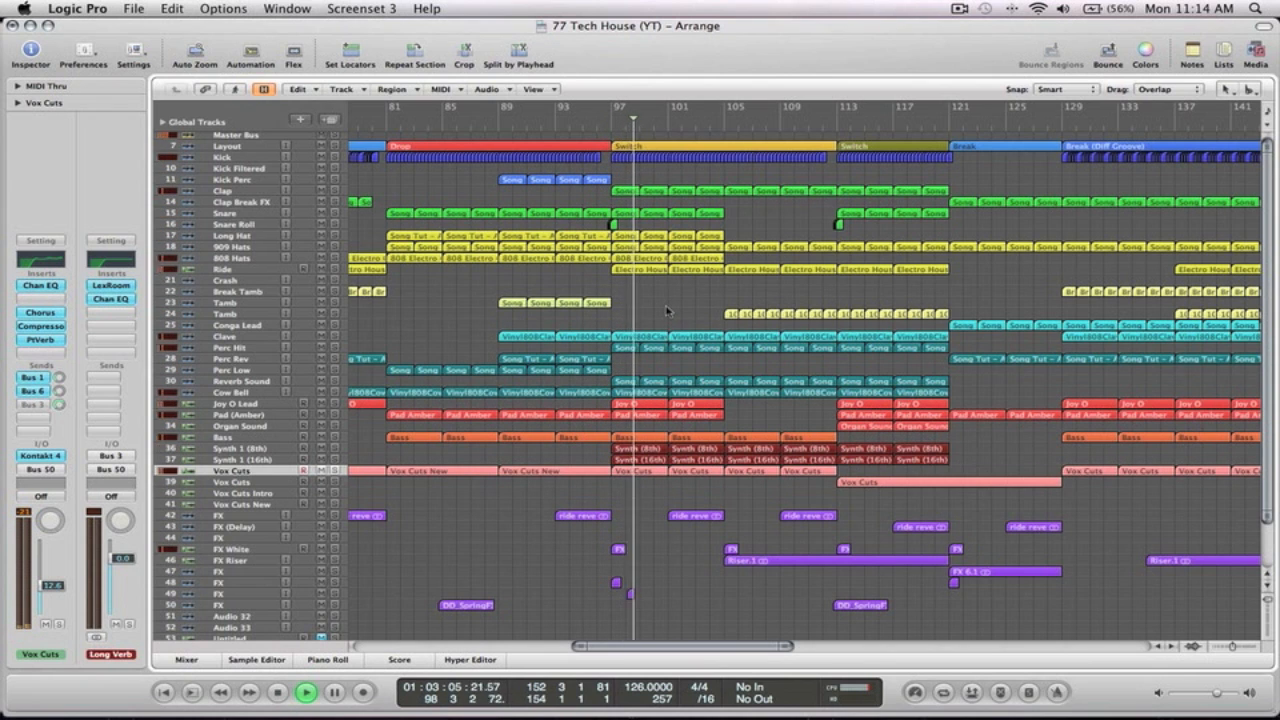
Copy the Snare Roll fill at bar 97 to the section change at bar 105 and play it from bar 104
{"action": "key", "text": "z"}
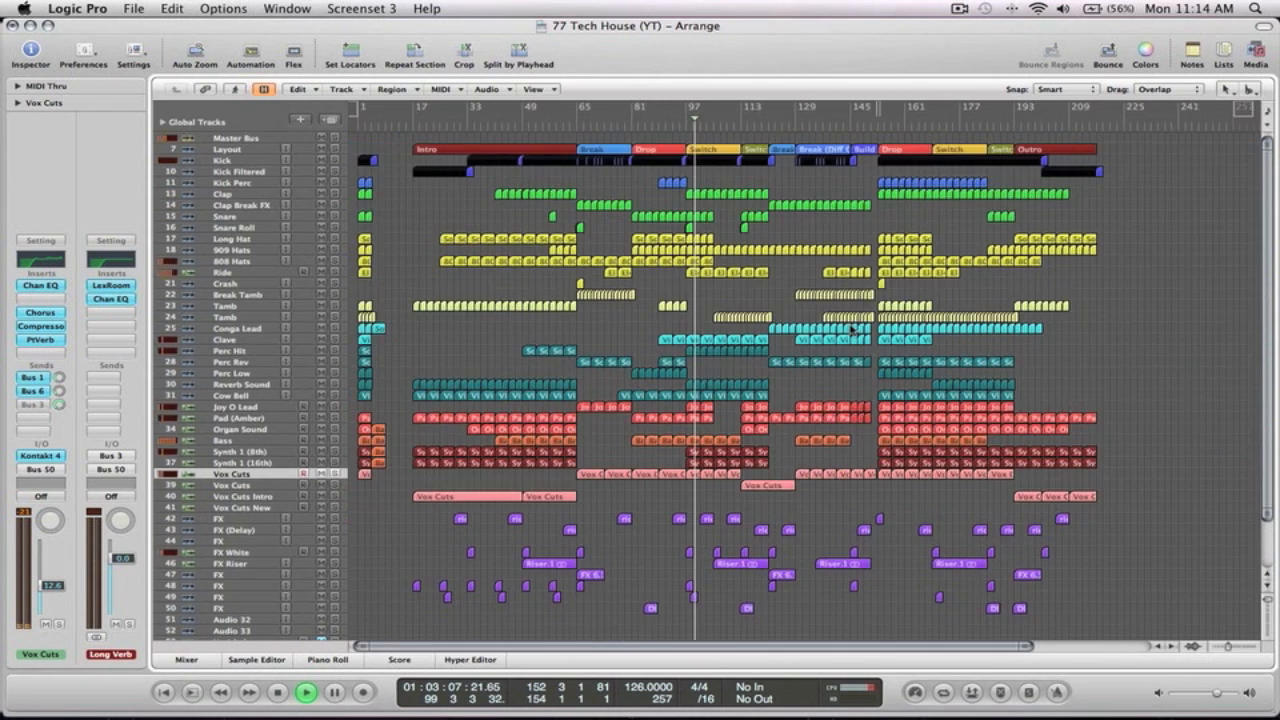
{"action": "left_click_drag", "start_coordinate": [872, 620], "coordinate": [702, 168]}
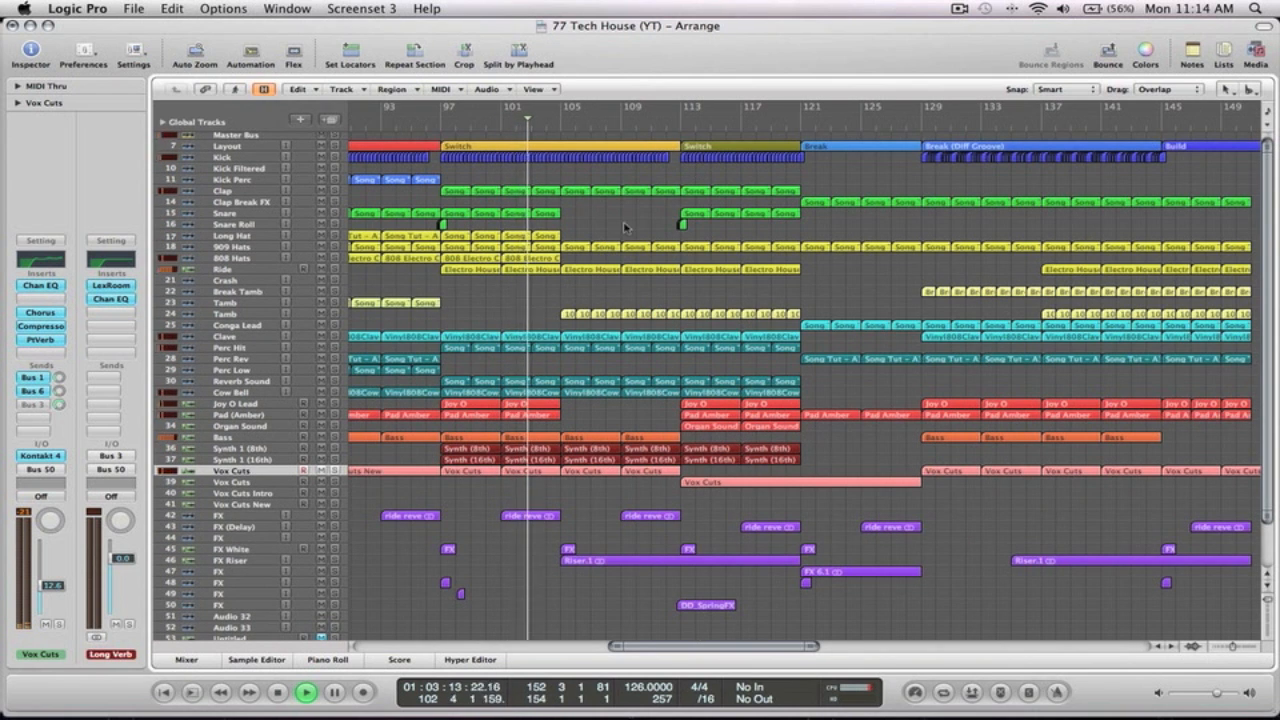
{"action": "left_click_drag", "start_coordinate": [656, 293], "coordinate": [410, 190]}
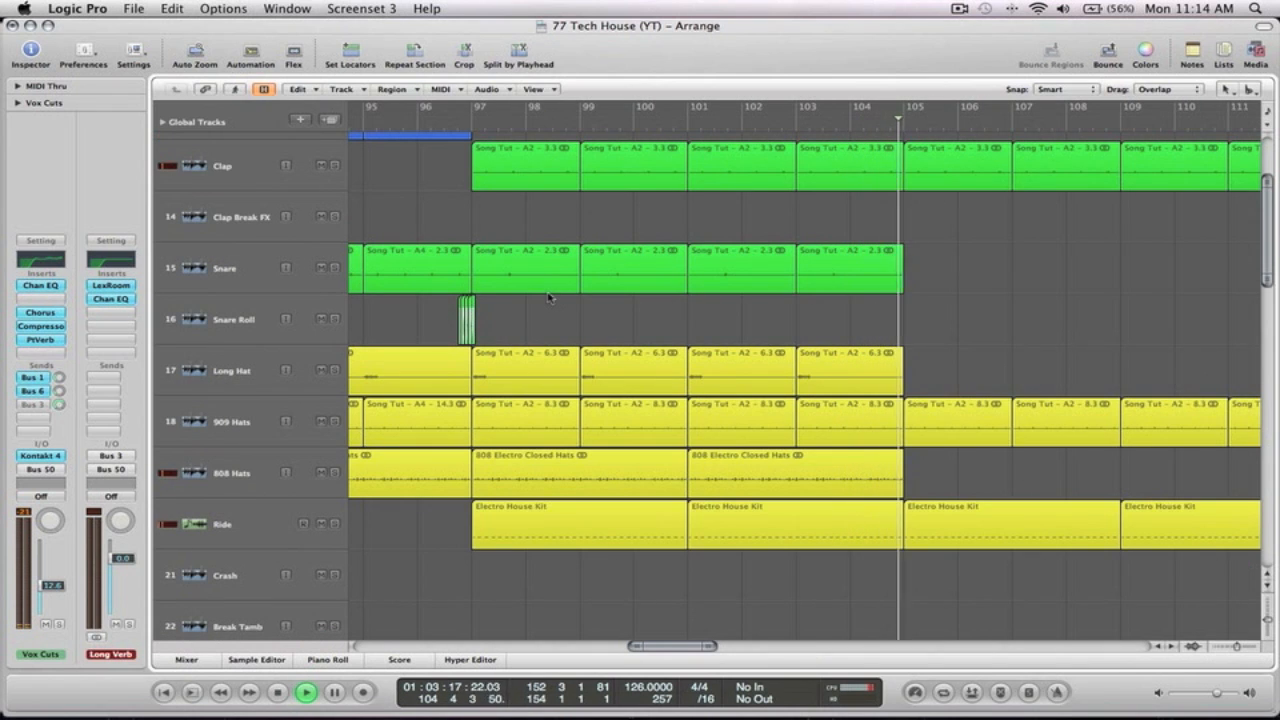
{"action": "left_click_drag", "start_coordinate": [461, 317], "coordinate": [896, 317]}
{"action": "left_click", "coordinate": [855, 139]}
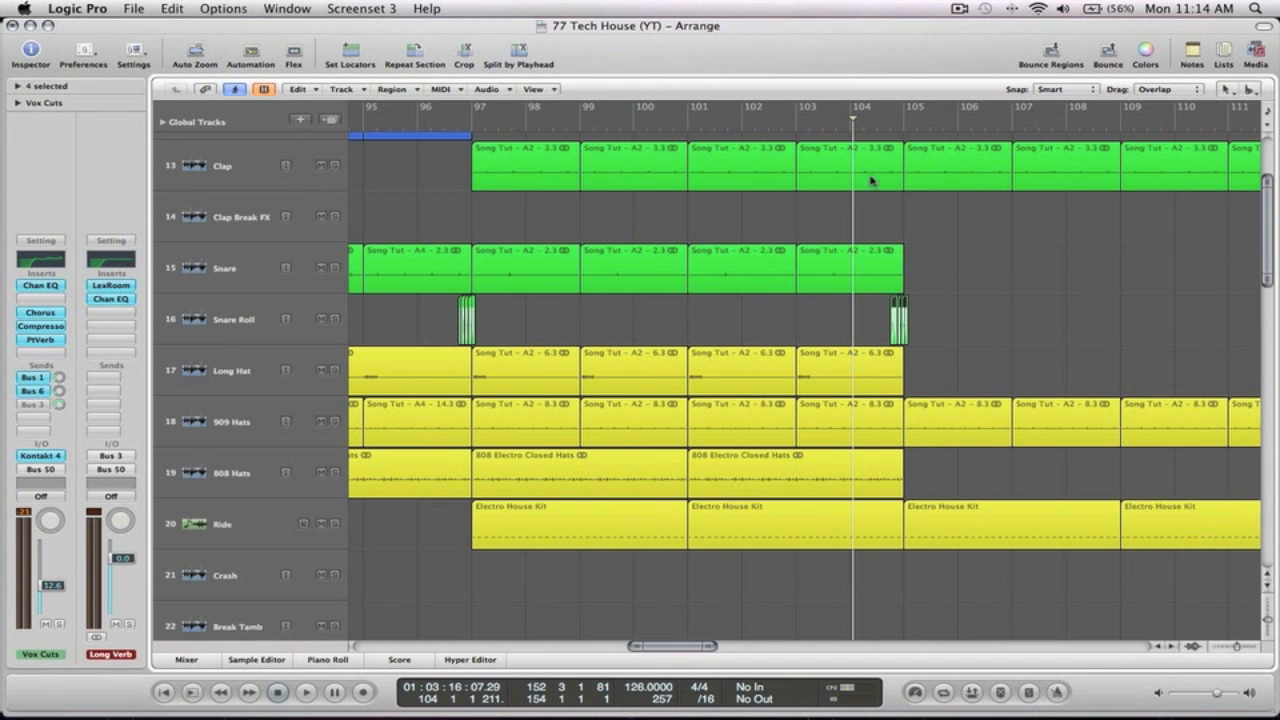
{"action": "key", "text": "space"}
{"action": "key", "text": "z"}
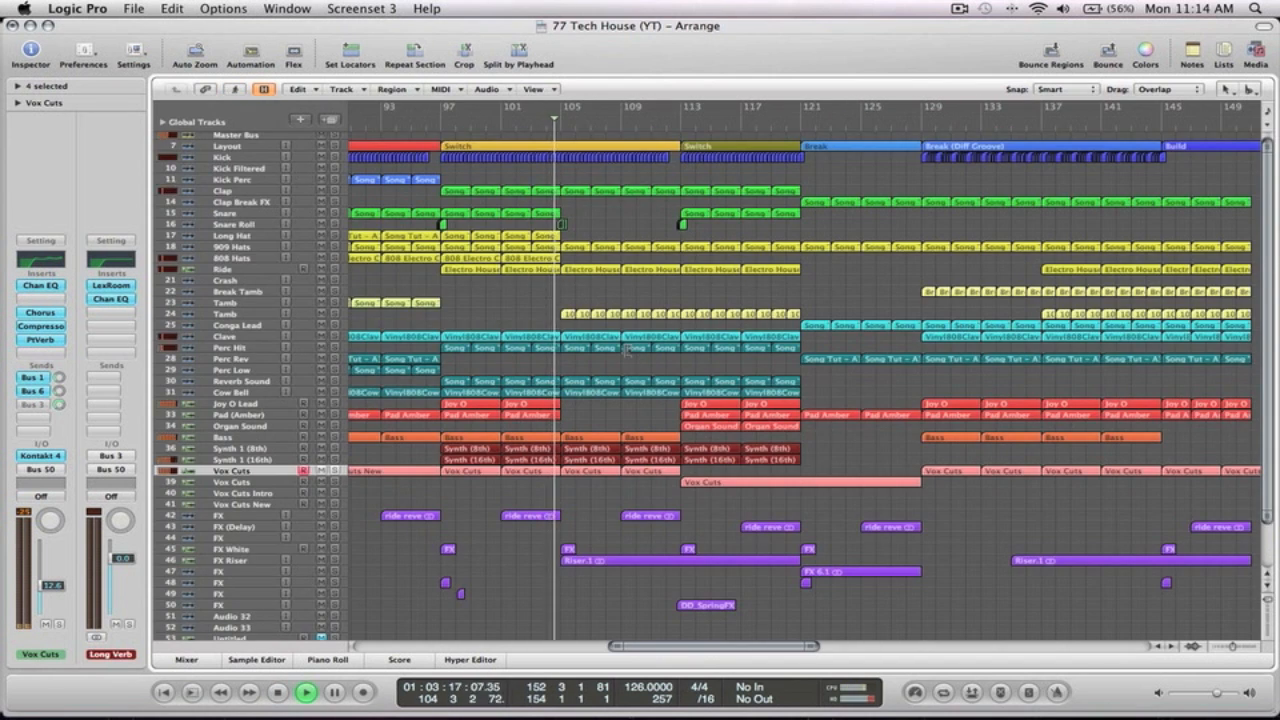
Copy the crash region from the start of the first break to bar 105 on the Crash track and play the change
{"action": "left_click", "coordinate": [642, 302]}
{"action": "left_click", "coordinate": [663, 301], "text": "ctrl+alt"}
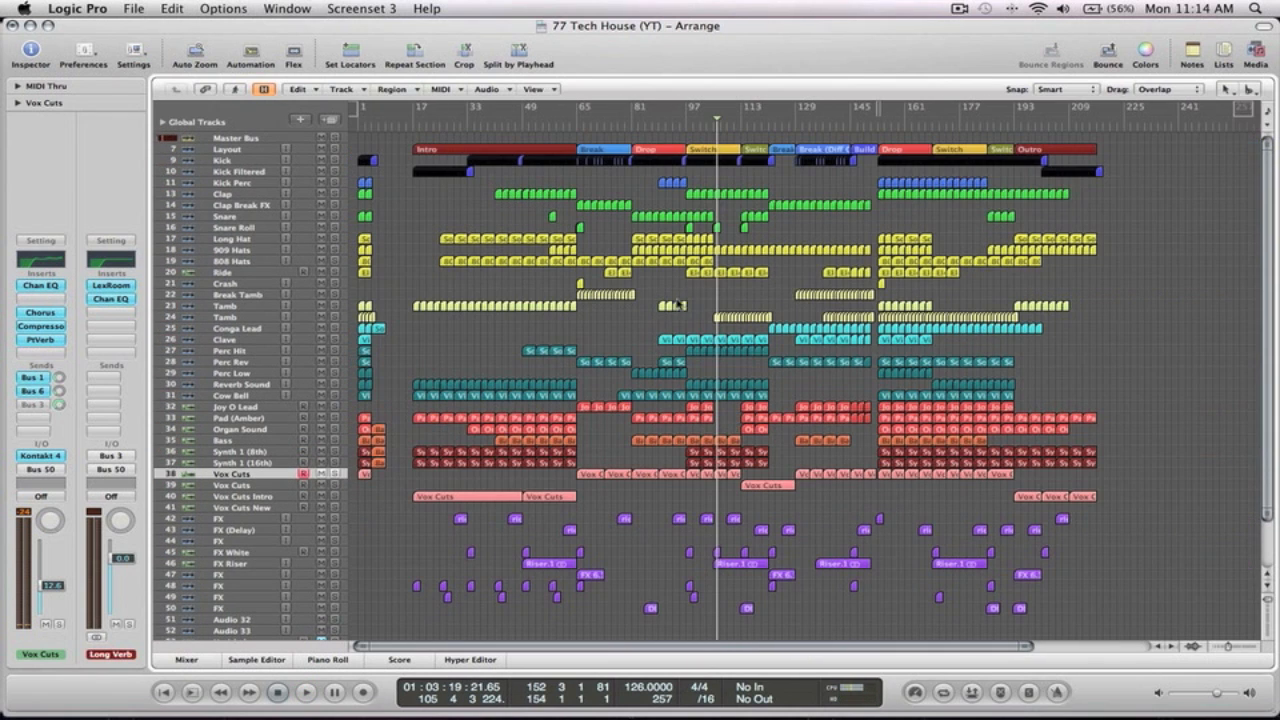
{"action": "left_click_drag", "start_coordinate": [580, 283], "coordinate": [716, 289]}
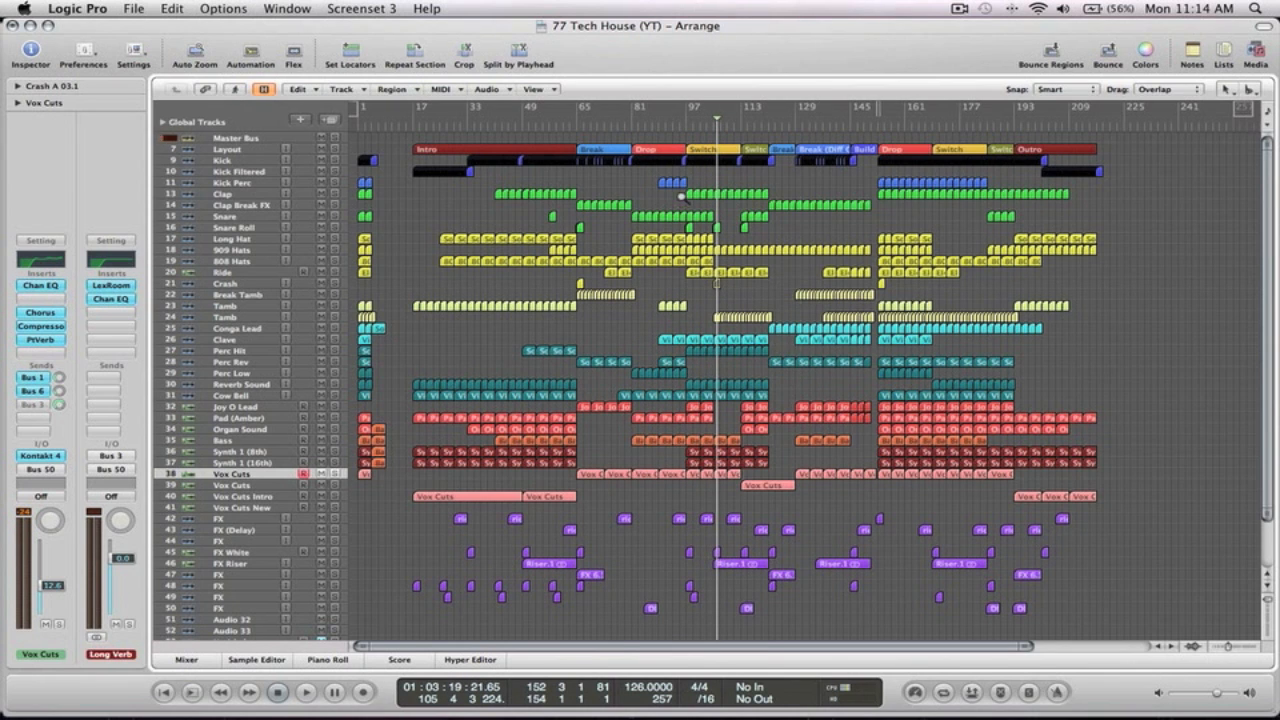
{"action": "left_click_drag", "start_coordinate": [681, 197], "coordinate": [801, 381]}
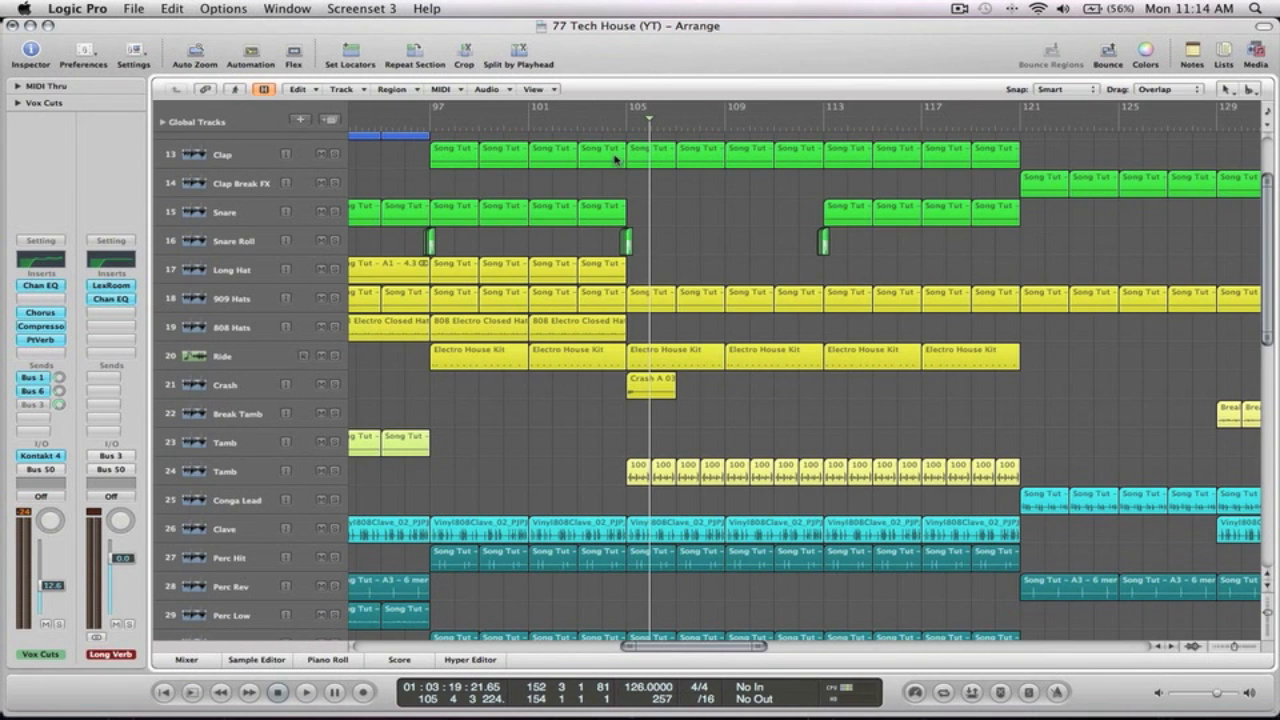
{"action": "left_click", "coordinate": [603, 126]}
{"action": "key", "text": "space"}
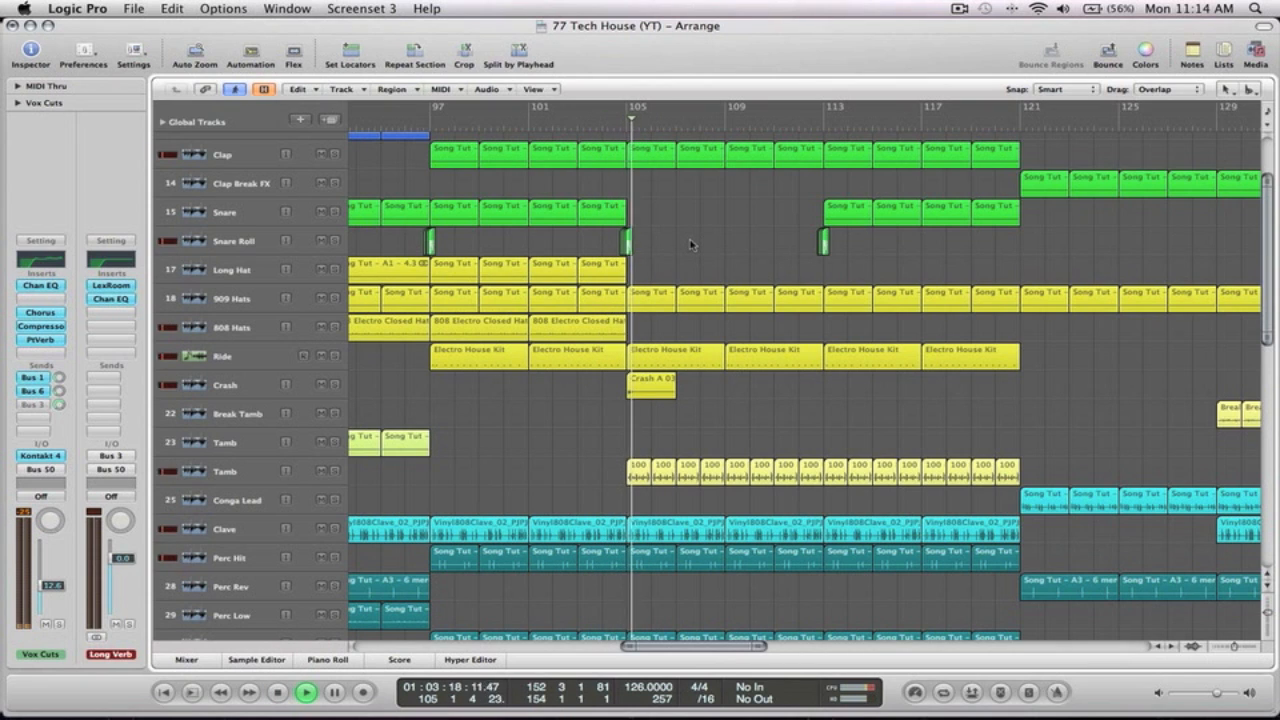
{"action": "key", "text": "space"}
Lower the Crash track's volume to about -14.6 dB and replay the section change at bar 105
{"action": "left_click", "coordinate": [211, 389]}
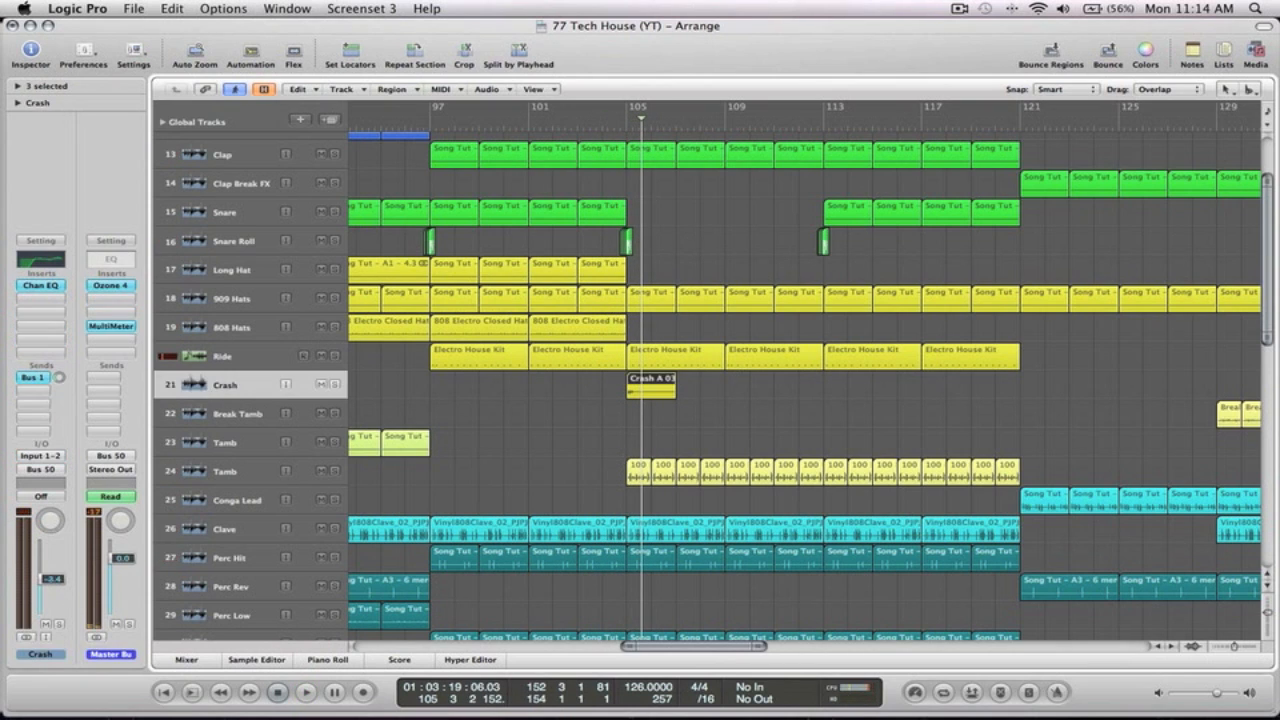
{"action": "left_click", "coordinate": [594, 131]}
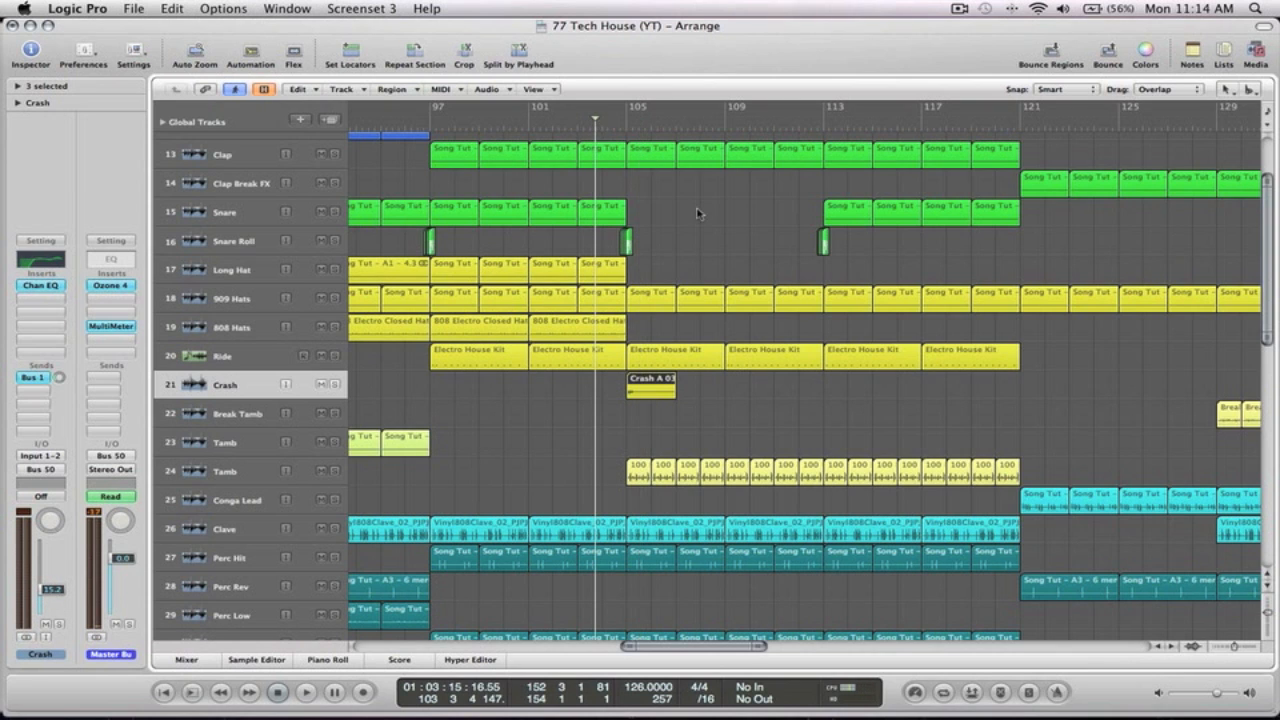
{"action": "key", "text": "space"}
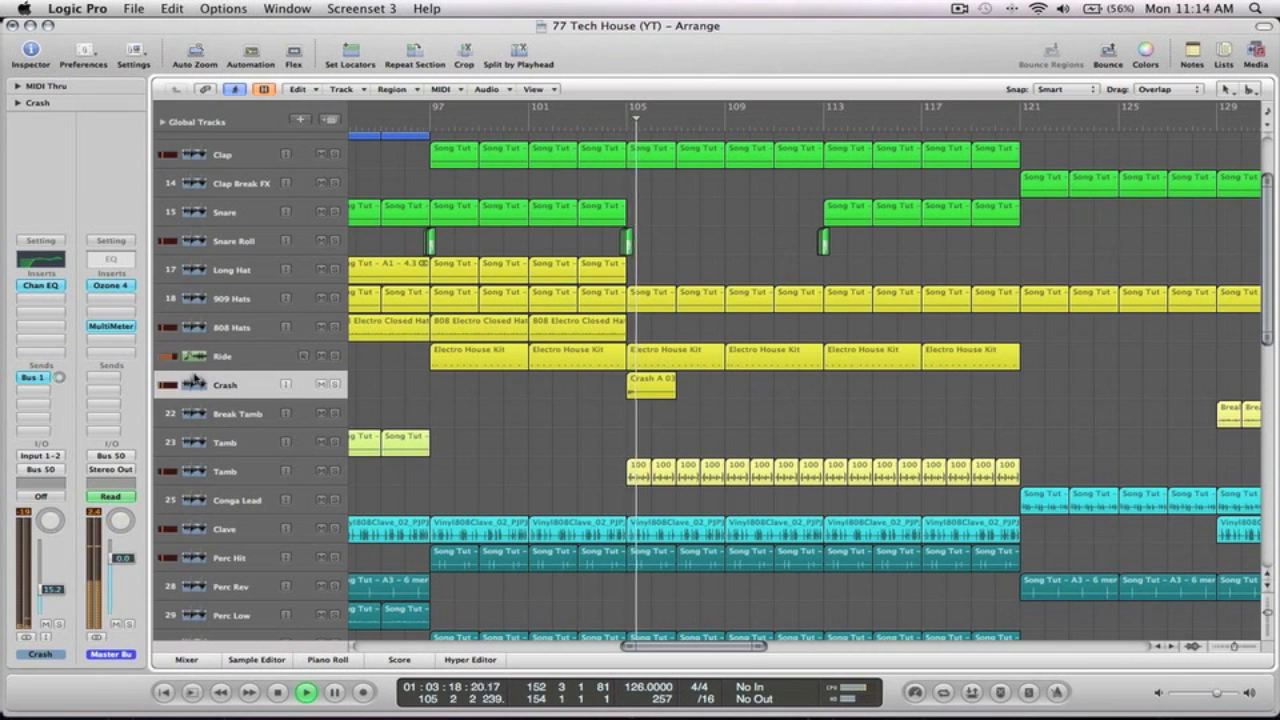
Play on through the second switch at bar 113 and examine which drum, synth and FX regions mark the change
{"action": "left_click", "coordinate": [737, 250], "text": "ctrl+alt"}
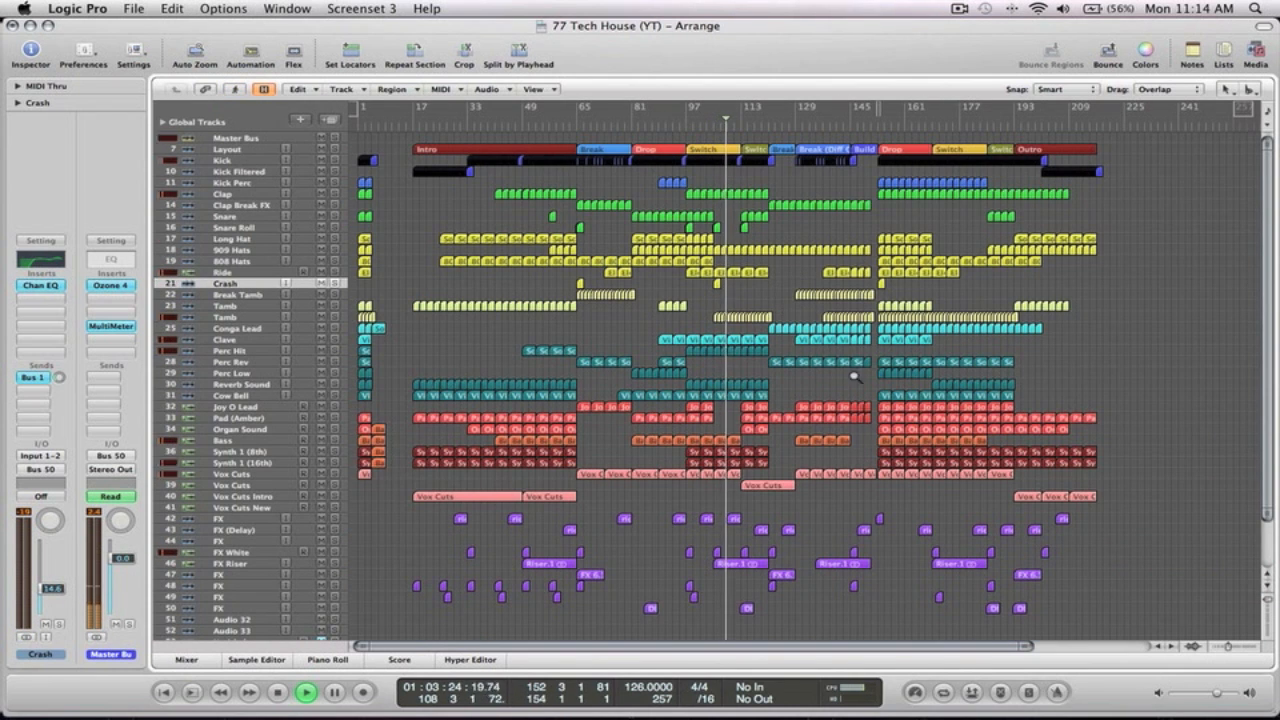
{"action": "left_click_drag", "start_coordinate": [858, 390], "coordinate": [670, 146]}
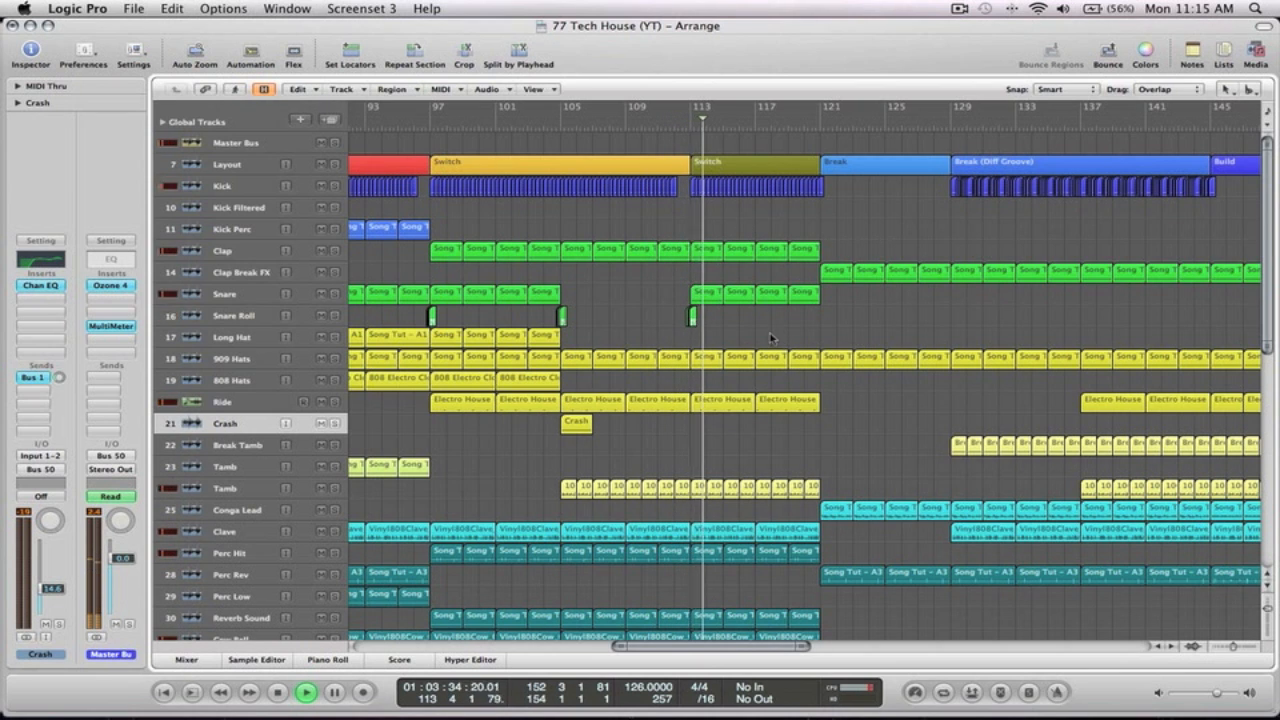
{"action": "scroll", "coordinate": [770, 340], "scroll_direction": "down", "scroll_amount": 6}
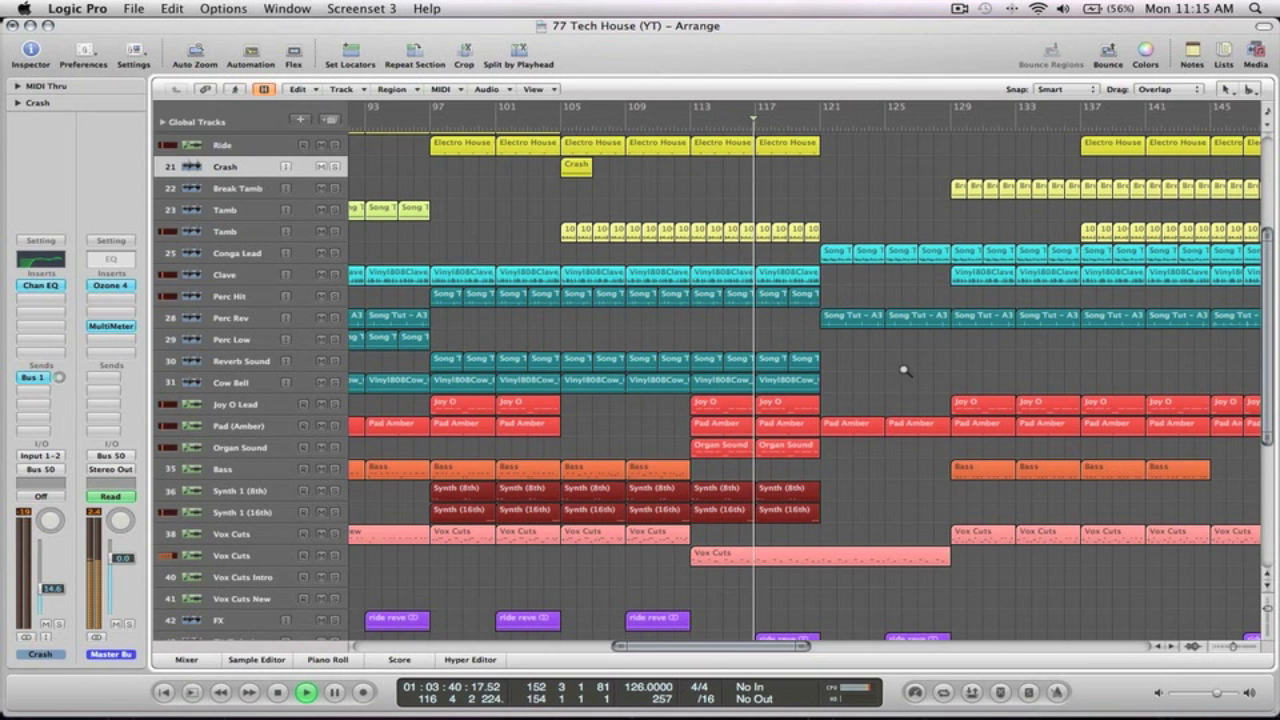
{"action": "key", "text": "z"}
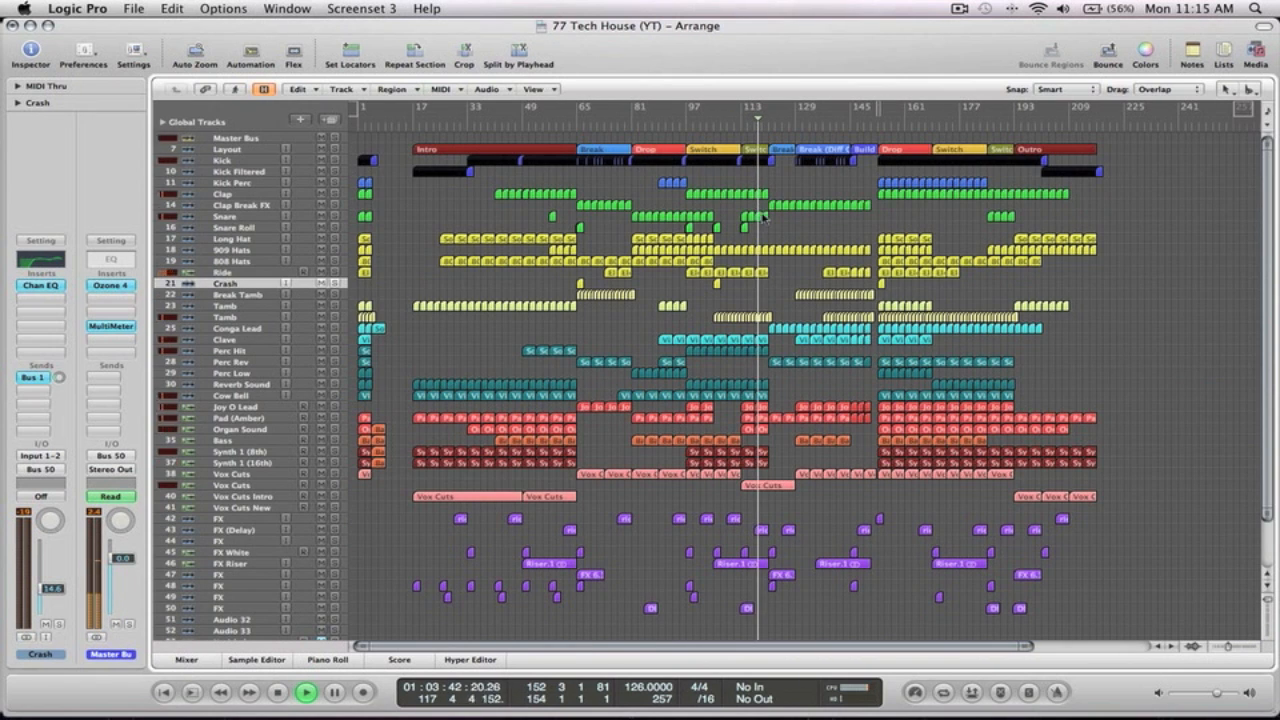
{"action": "scroll", "coordinate": [800, 224], "scroll_direction": "right", "scroll_amount": 2}
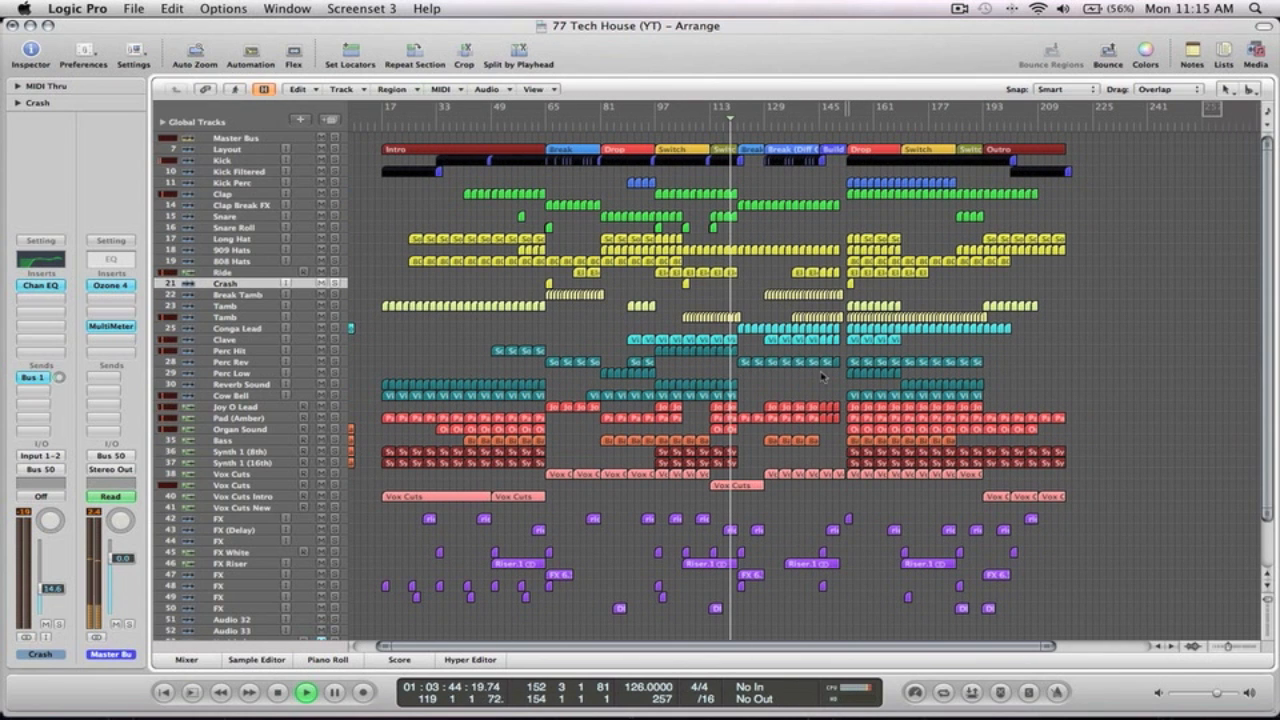
Examine the FX regions around the break at bar 121 while it plays into the different-groove break, and stop playback
{"action": "left_click_drag", "start_coordinate": [861, 609], "coordinate": [697, 172]}
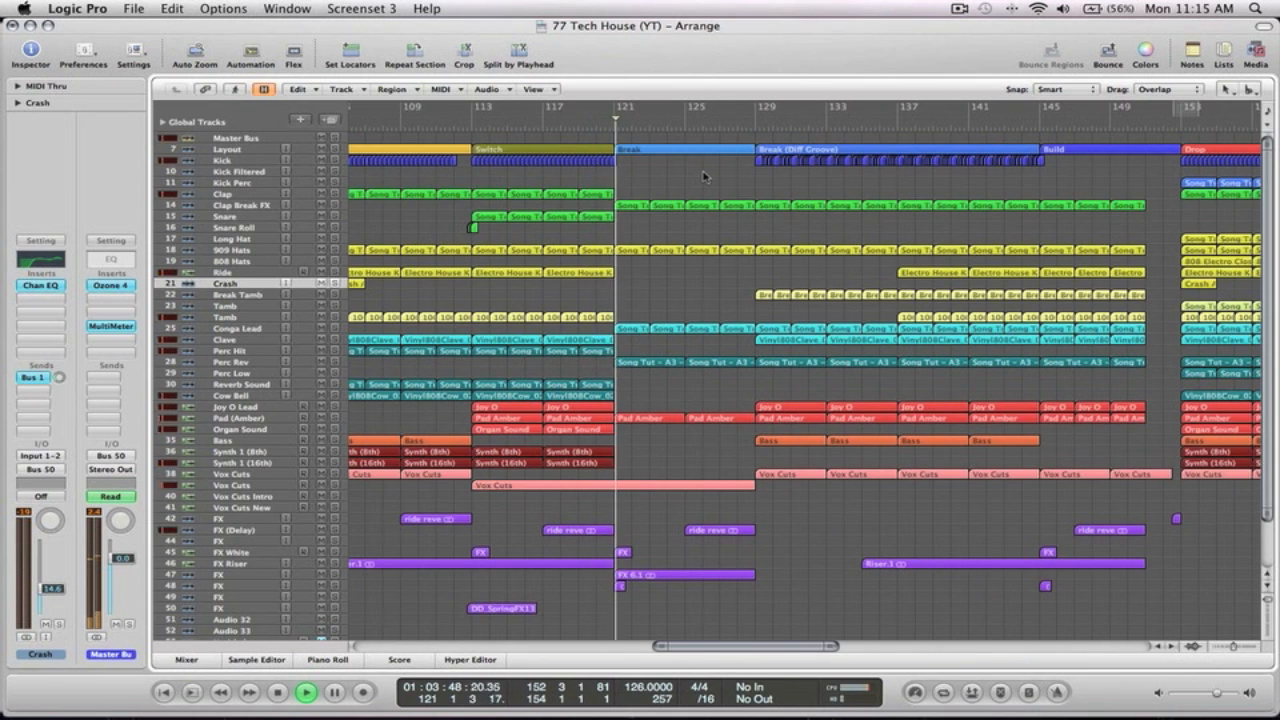
{"action": "left_click", "coordinate": [712, 181], "text": "ctrl+alt"}
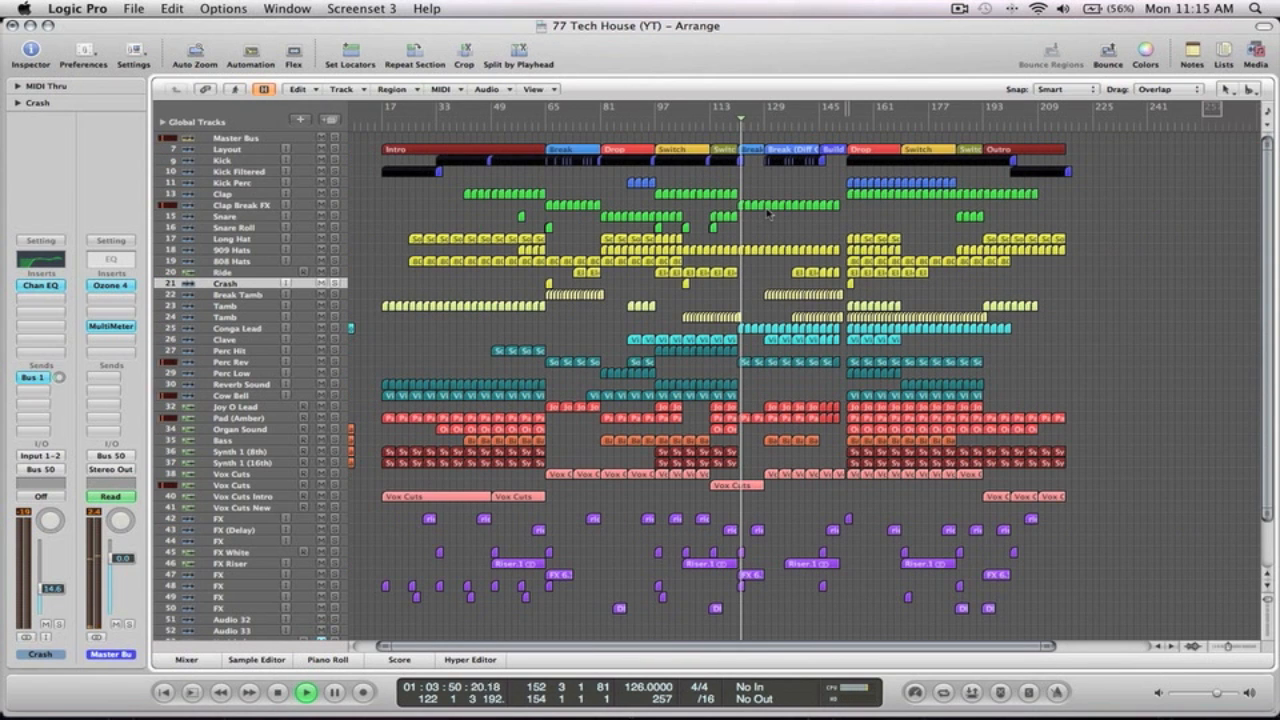
{"action": "scroll", "coordinate": [813, 258], "scroll_direction": "right", "scroll_amount": 5}
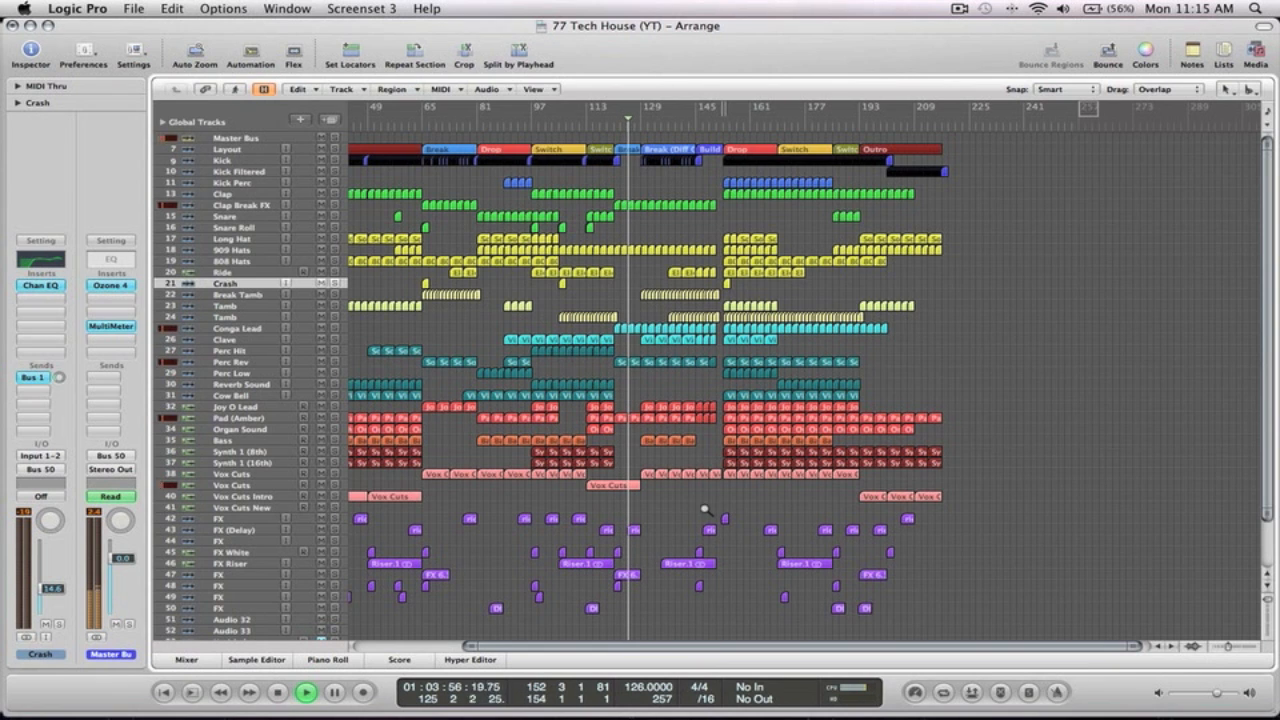
{"action": "left_click_drag", "start_coordinate": [705, 509], "coordinate": [567, 467]}
{"action": "left_click", "coordinate": [882, 476], "text": "ctrl+alt"}
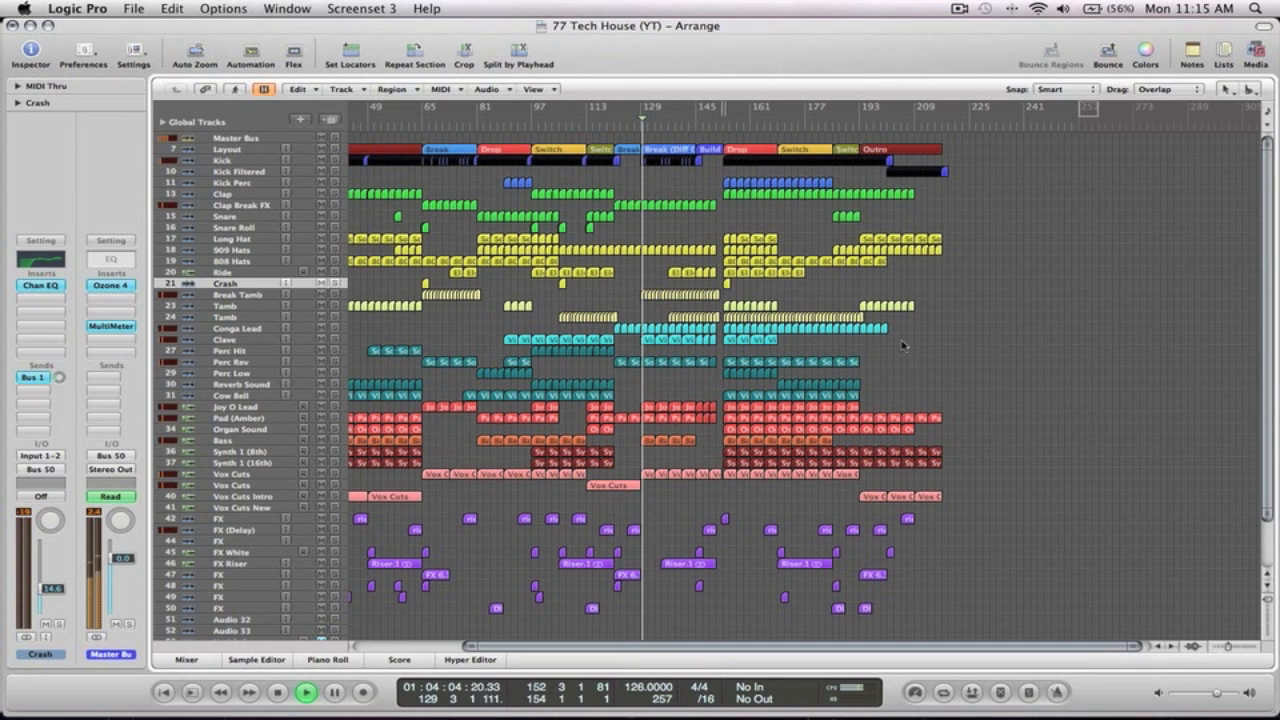
{"action": "key", "text": "space"}
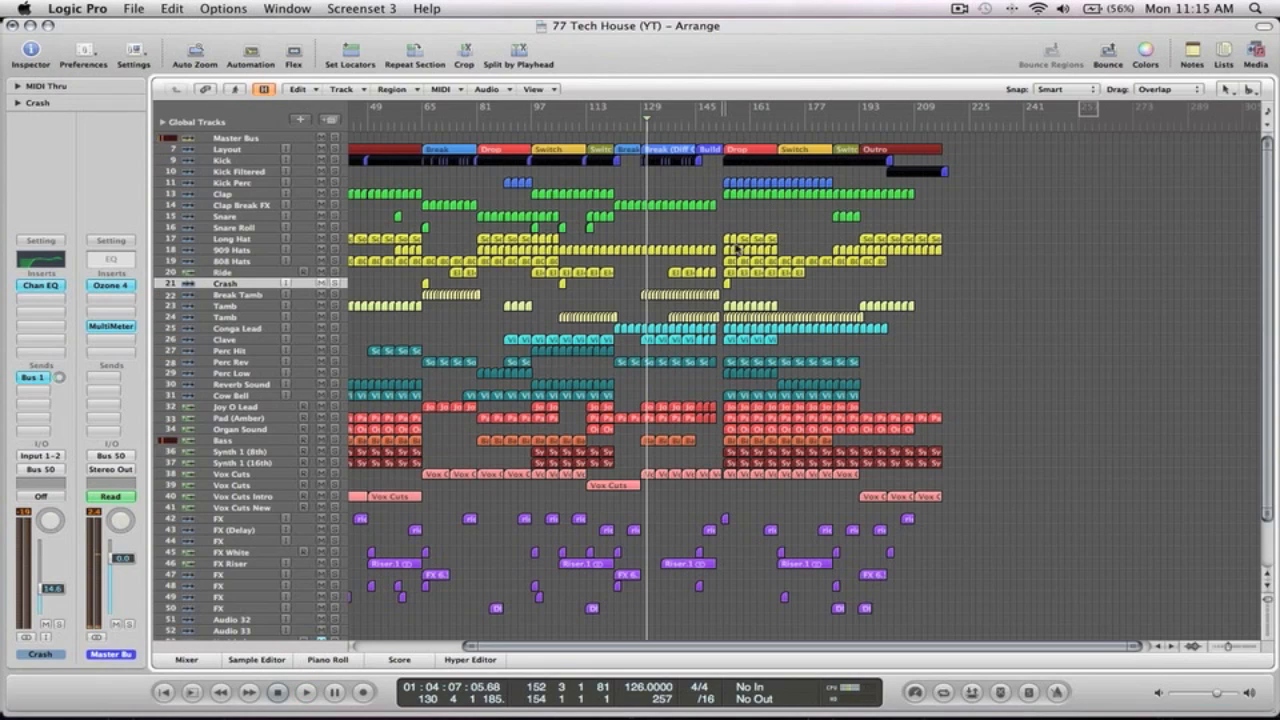
Play the build from around bar 145 and examine the regions leading into the drop at bar 153
{"action": "left_click", "coordinate": [716, 124]}
{"action": "left_click", "coordinate": [692, 122]}
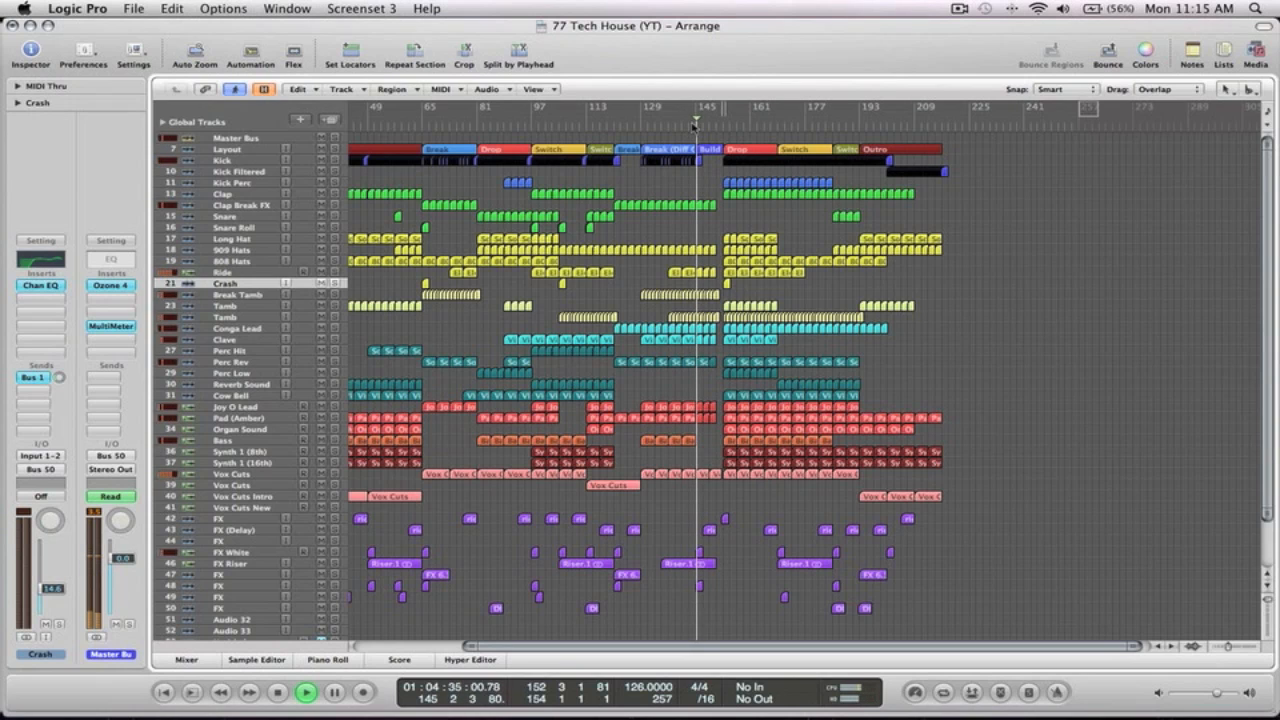
{"action": "left_click_drag", "start_coordinate": [755, 370], "coordinate": [672, 333]}
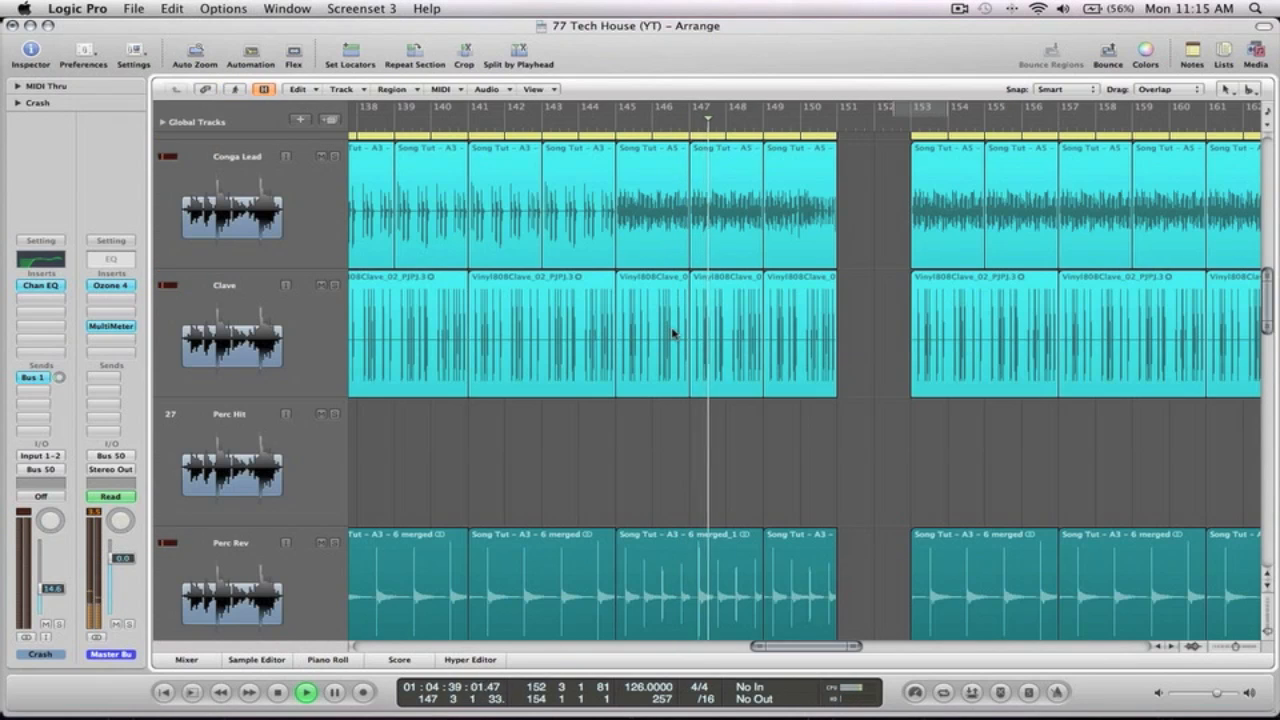
{"action": "left_click", "coordinate": [590, 240], "text": "ctrl+alt"}
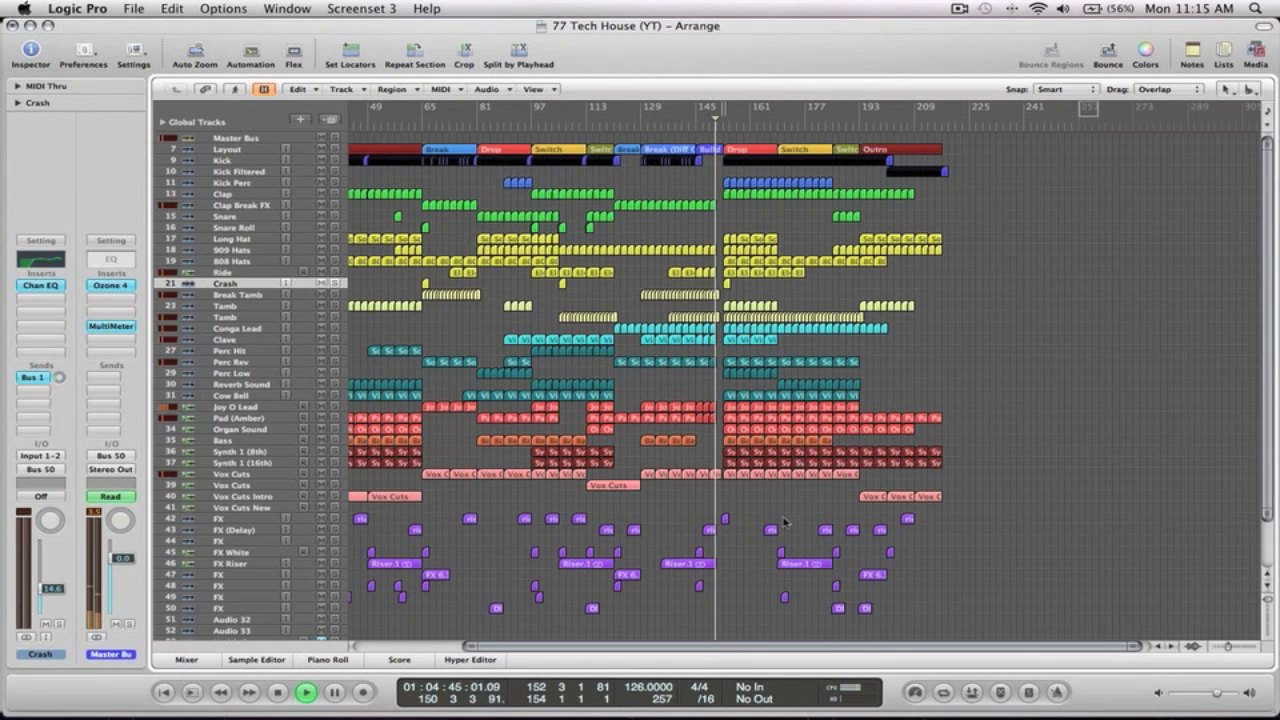
{"action": "left_click_drag", "start_coordinate": [806, 622], "coordinate": [662, 118]}
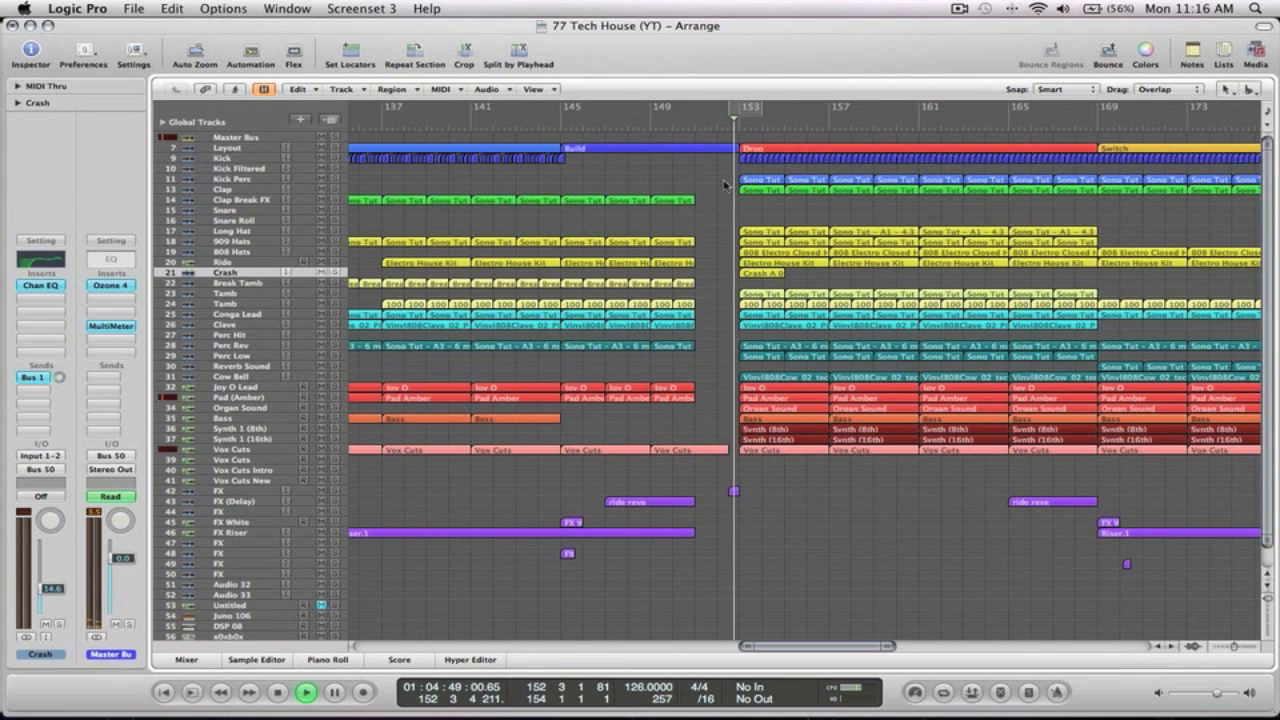
{"action": "left_click", "coordinate": [856, 207], "text": "ctrl+alt"}
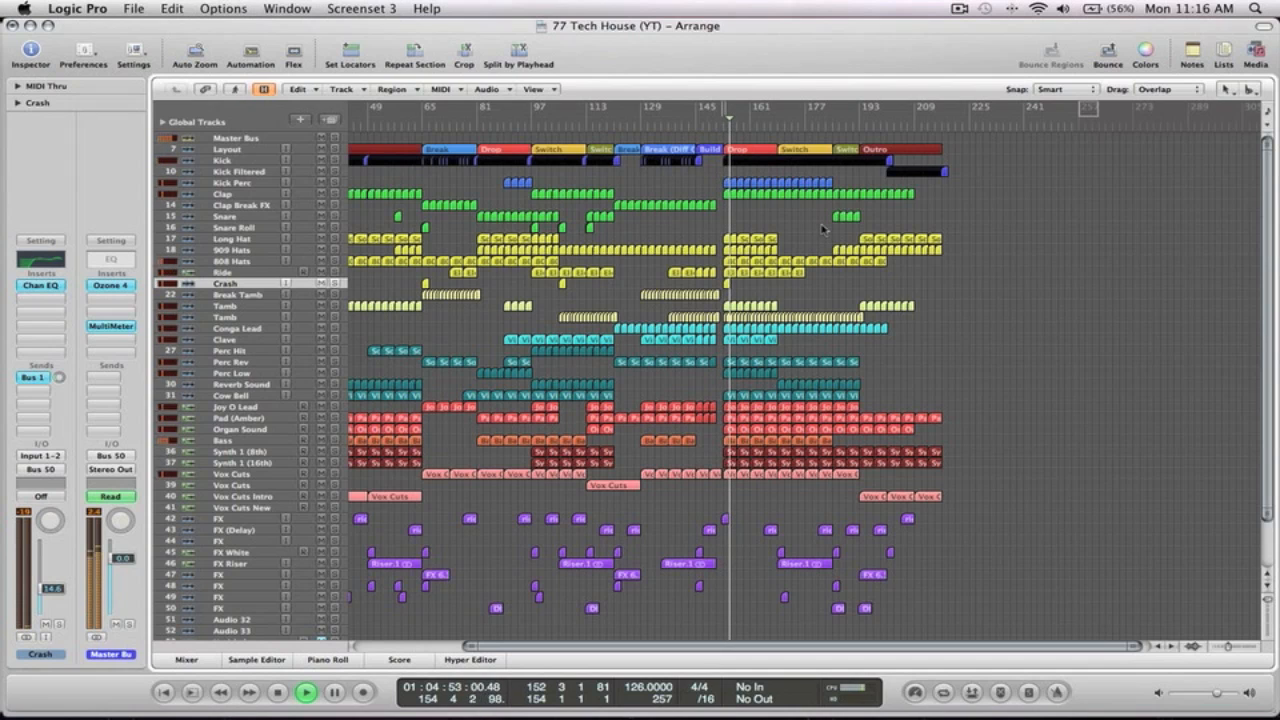
Duplicate the Conga Lead track and move the bar 153–169 conga regions onto the duplicate without moving the automation data
{"action": "left_click_drag", "start_coordinate": [908, 376], "coordinate": [672, 317]}
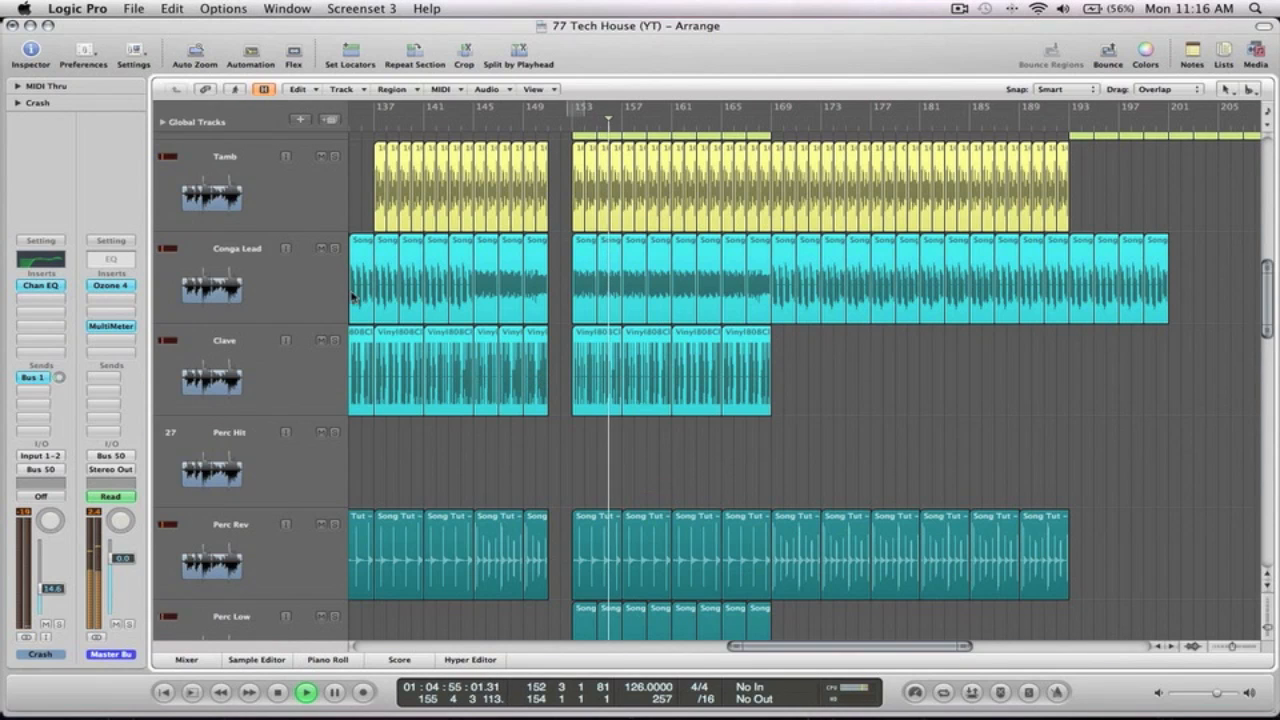
{"action": "left_click", "coordinate": [301, 291]}
{"action": "key", "text": "space"}
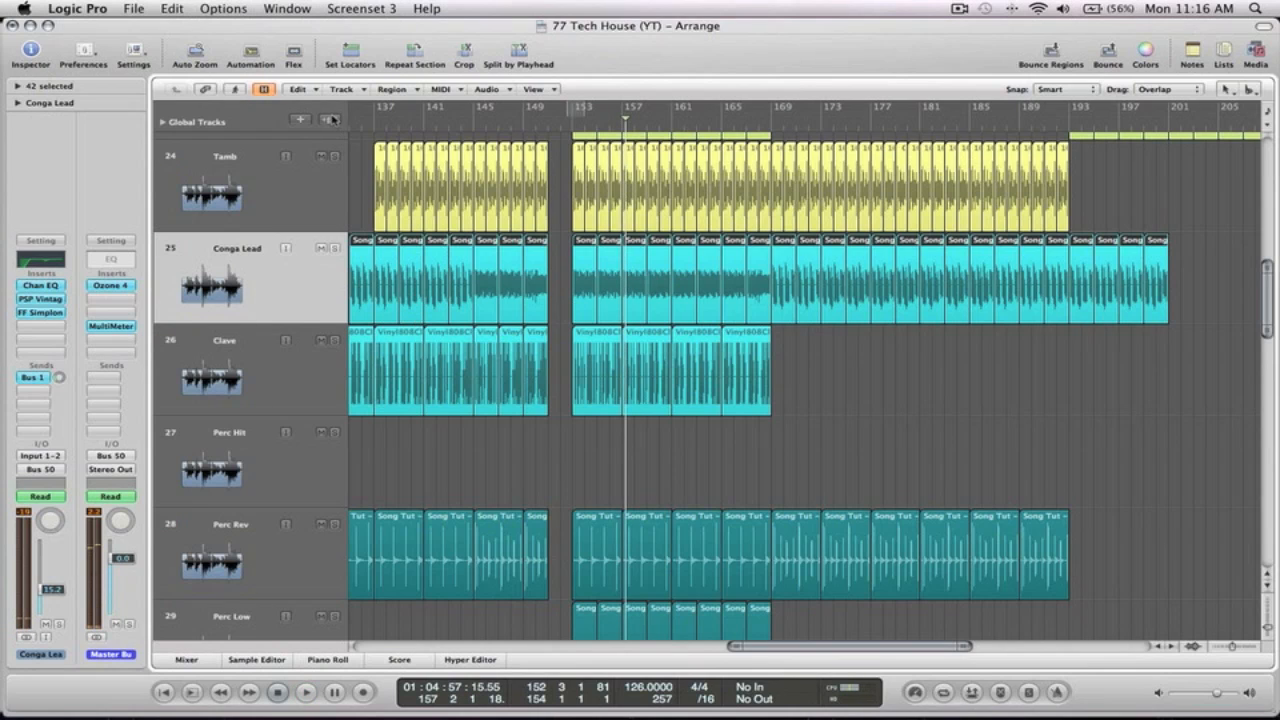
{"action": "left_click", "coordinate": [329, 122]}
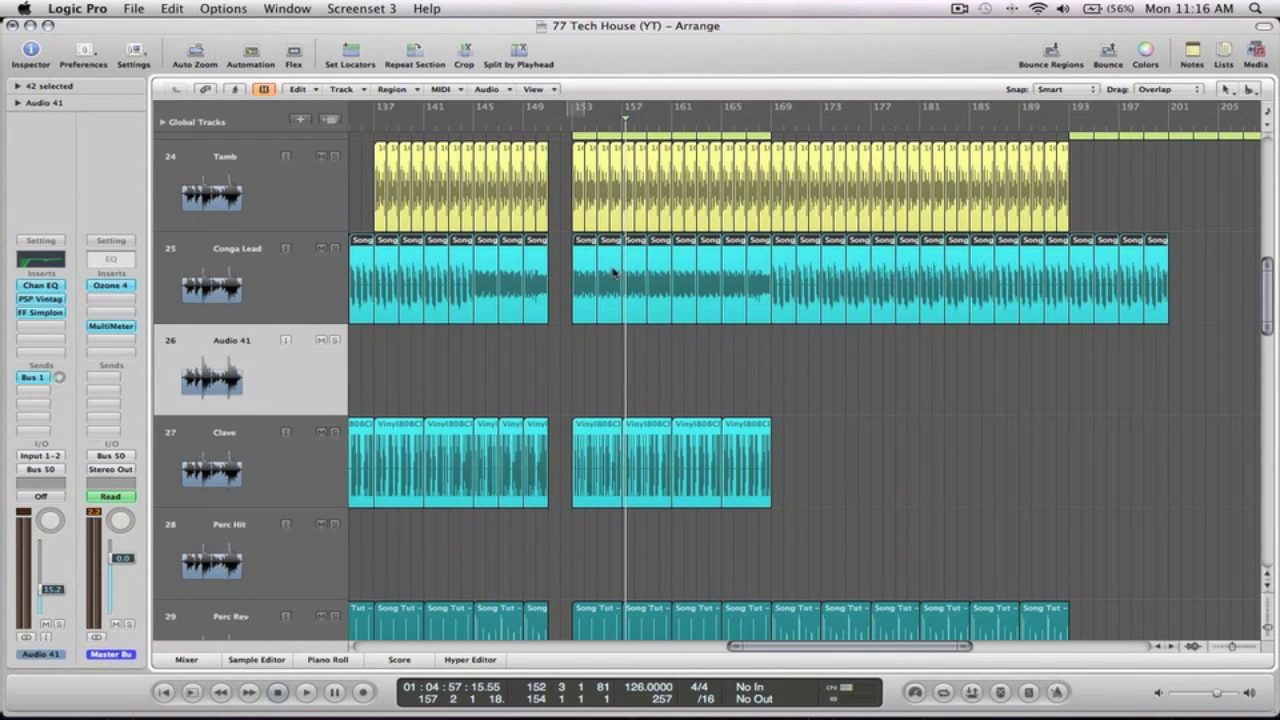
{"action": "left_click_drag", "start_coordinate": [755, 338], "coordinate": [585, 348]}
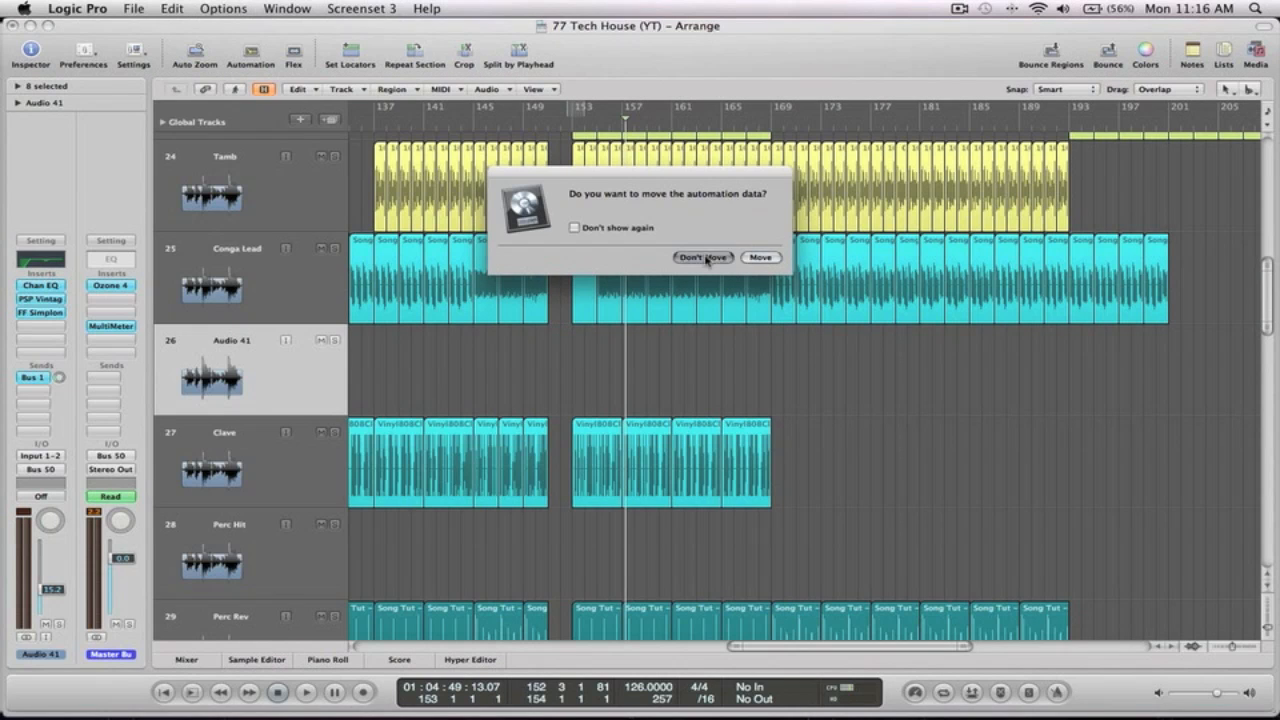
{"action": "left_click", "coordinate": [705, 258]}
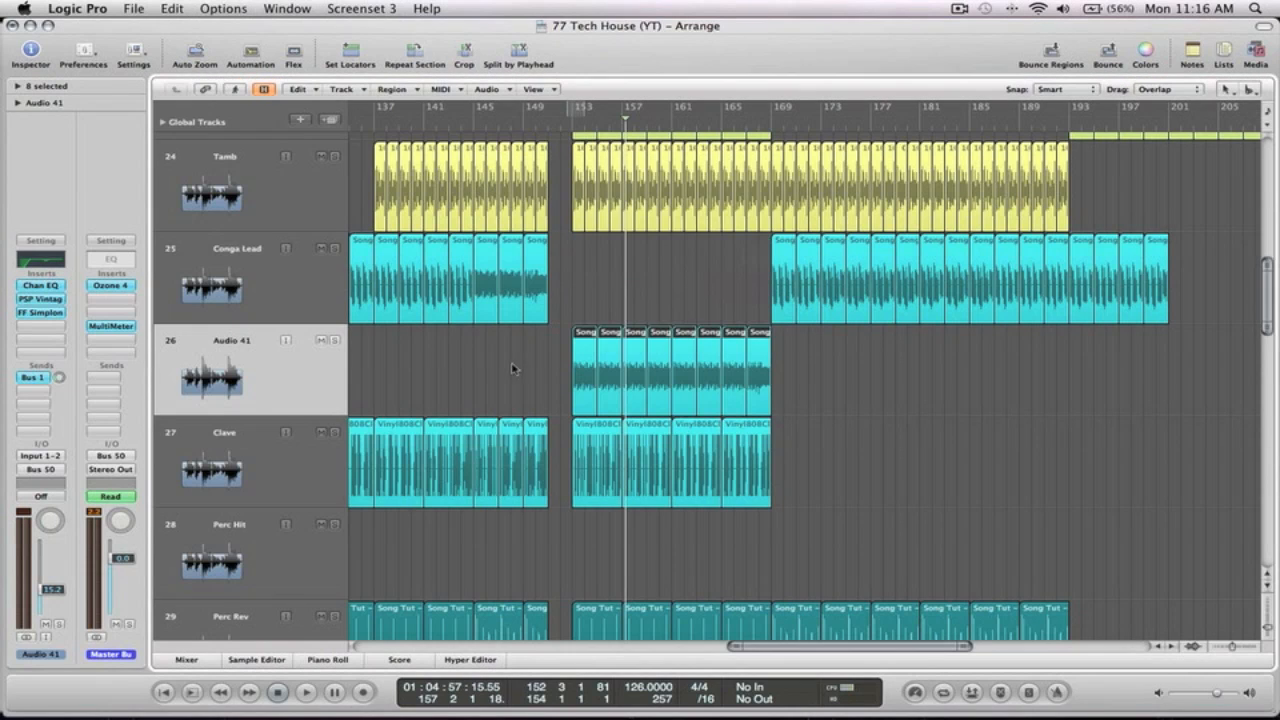
Rename the duplicated track Conga Lead and insert a Compressor ahead of its FF Simplon plug-in
{"action": "left_click", "coordinate": [47, 327]}
{"action": "left_click", "coordinate": [85, 237]}
{"action": "left_click", "coordinate": [47, 329]}
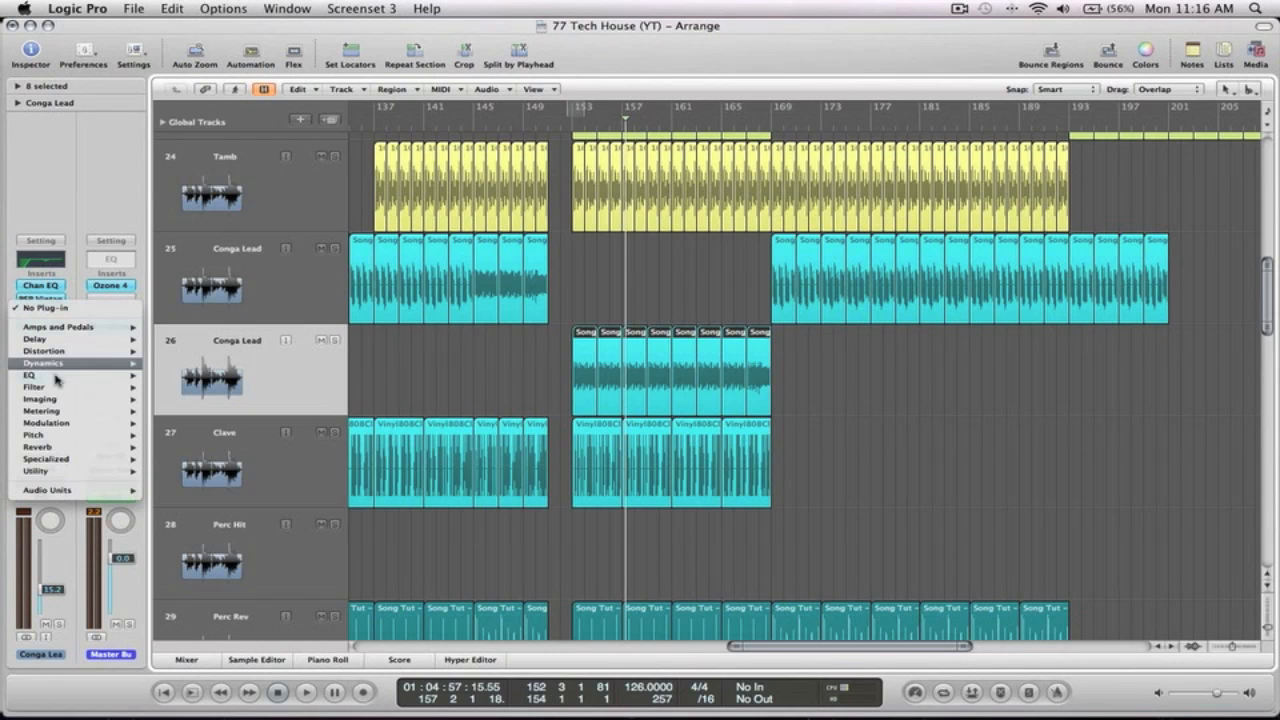
{"action": "mouse_move", "coordinate": [56, 391]}
{"action": "mouse_move", "coordinate": [57, 364]}
{"action": "mouse_move", "coordinate": [172, 377]}
{"action": "left_click", "coordinate": [296, 378]}
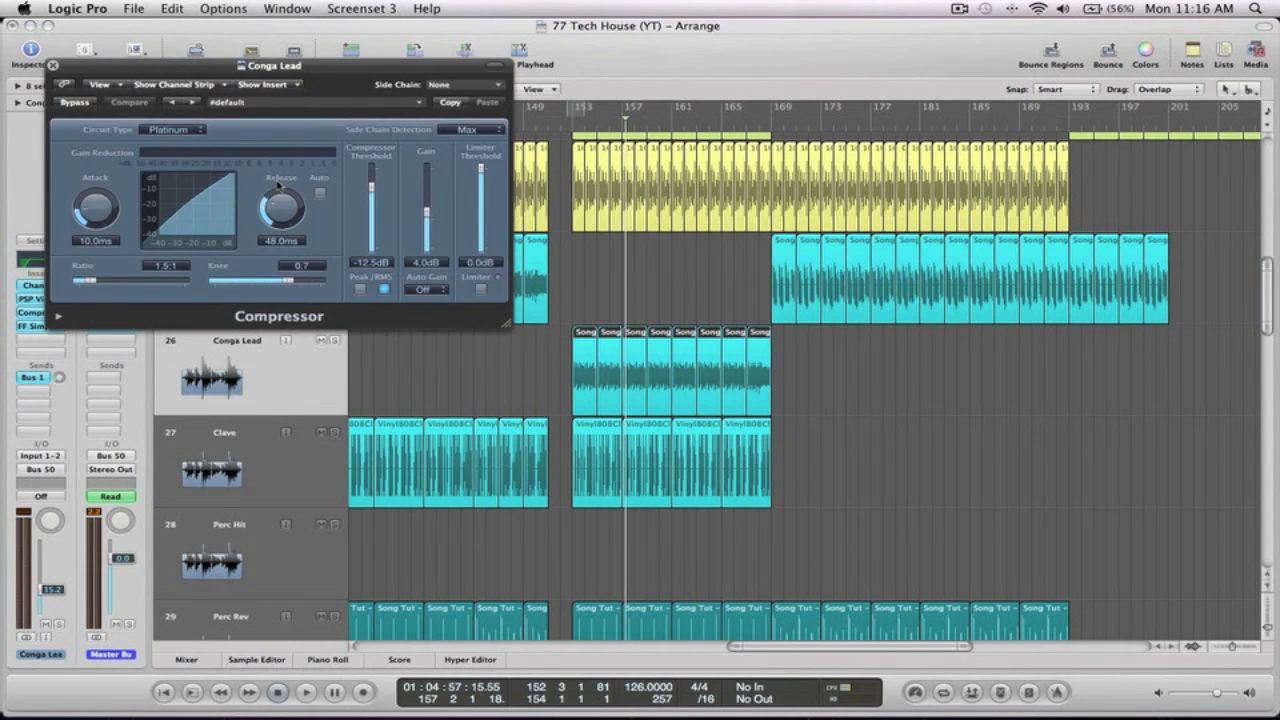
Loop the soloed duplicate over bars 153–169 and load the Compressor's Gold Sidechain preset with Audio 1 as the side chain
{"action": "left_click_drag", "start_coordinate": [575, 110], "coordinate": [771, 108]}
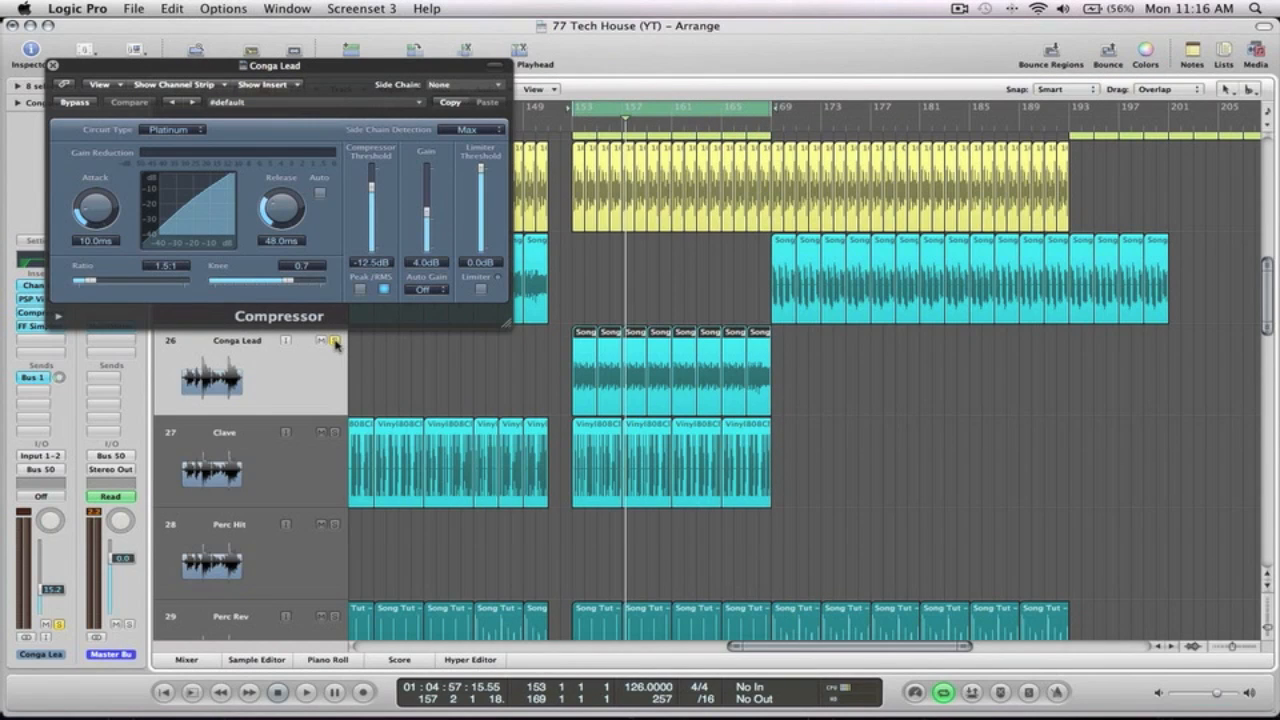
{"action": "key", "text": "space"}
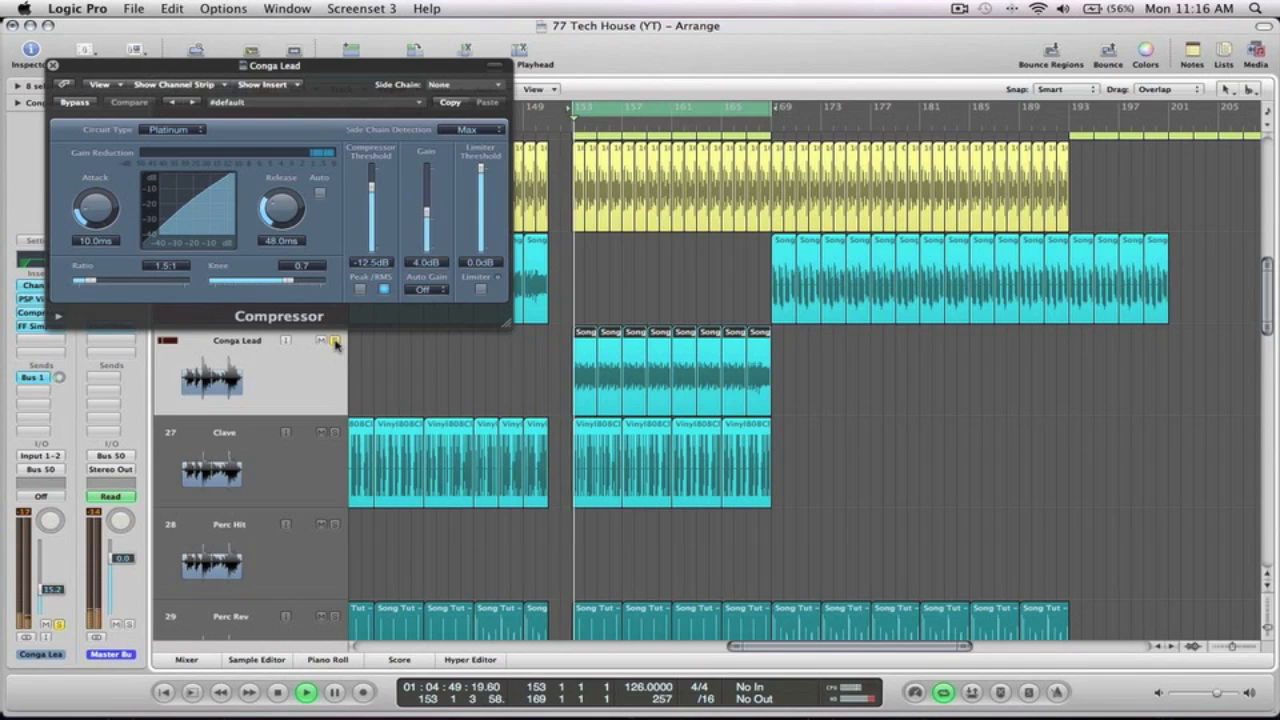
{"action": "left_click", "coordinate": [265, 107]}
{"action": "left_click", "coordinate": [358, 258]}
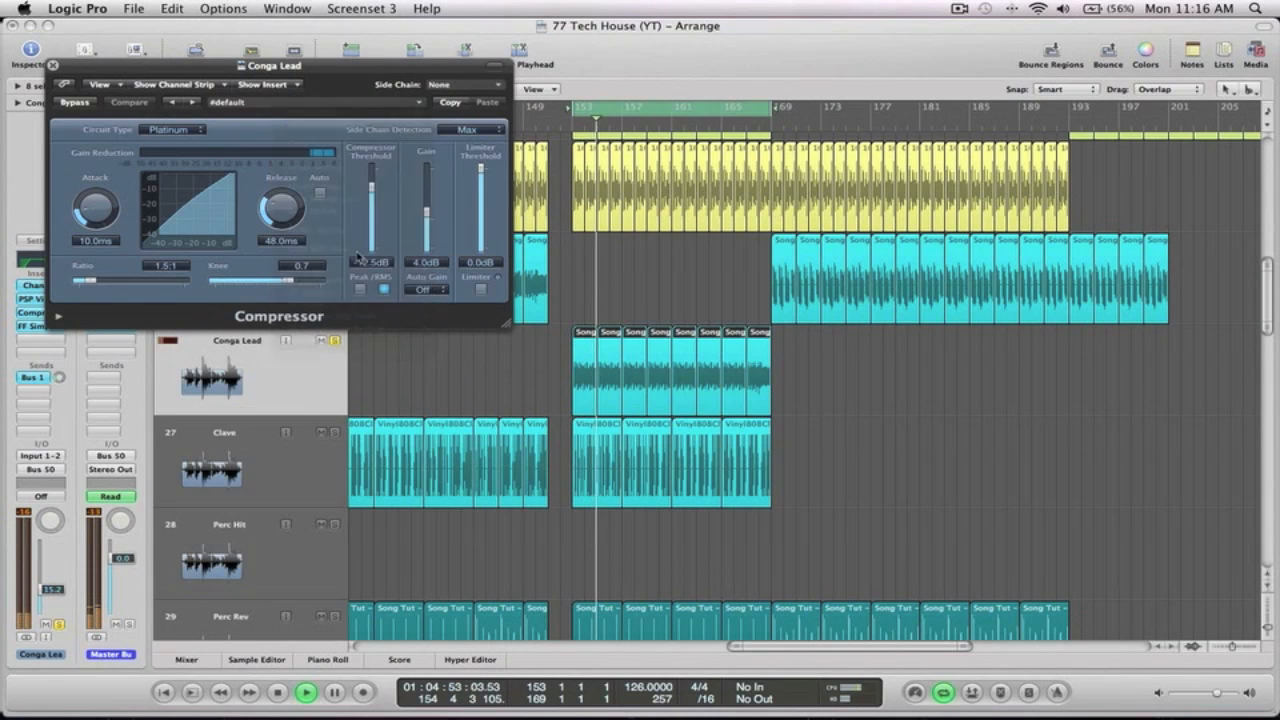
{"action": "left_click", "coordinate": [345, 106]}
{"action": "left_click", "coordinate": [485, 97]}
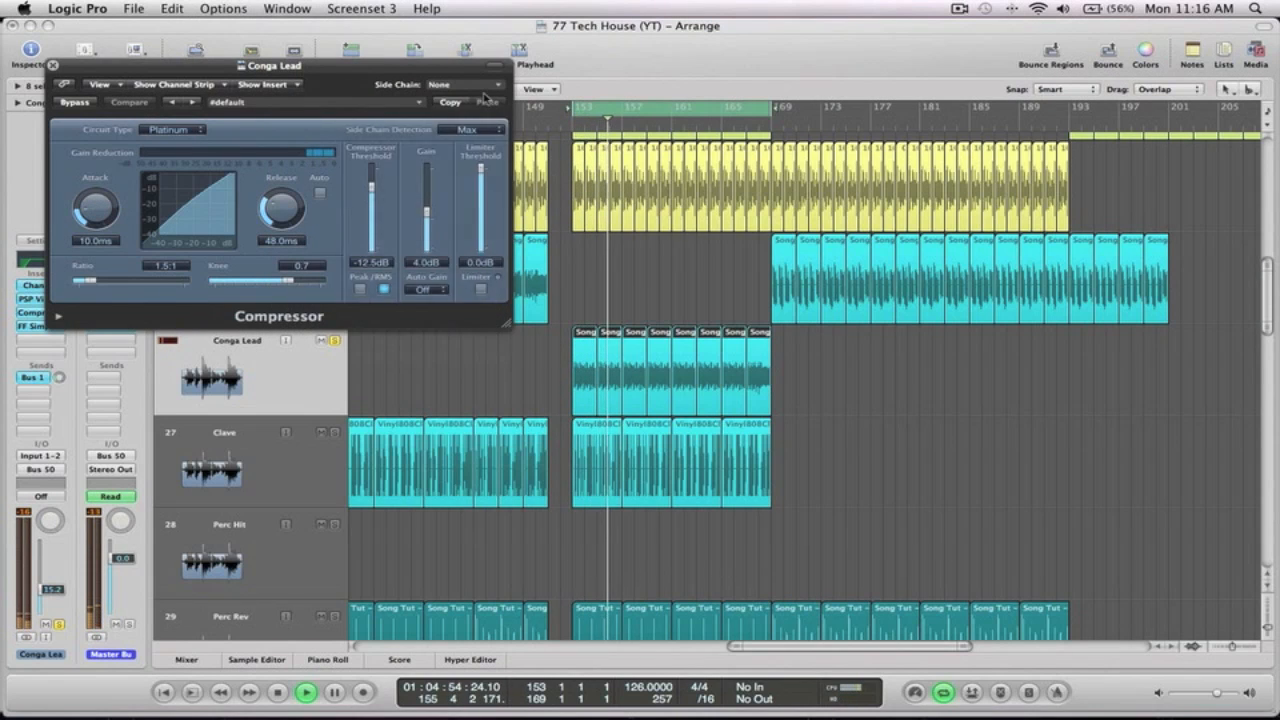
{"action": "left_click", "coordinate": [483, 86]}
{"action": "left_click", "coordinate": [515, 110]}
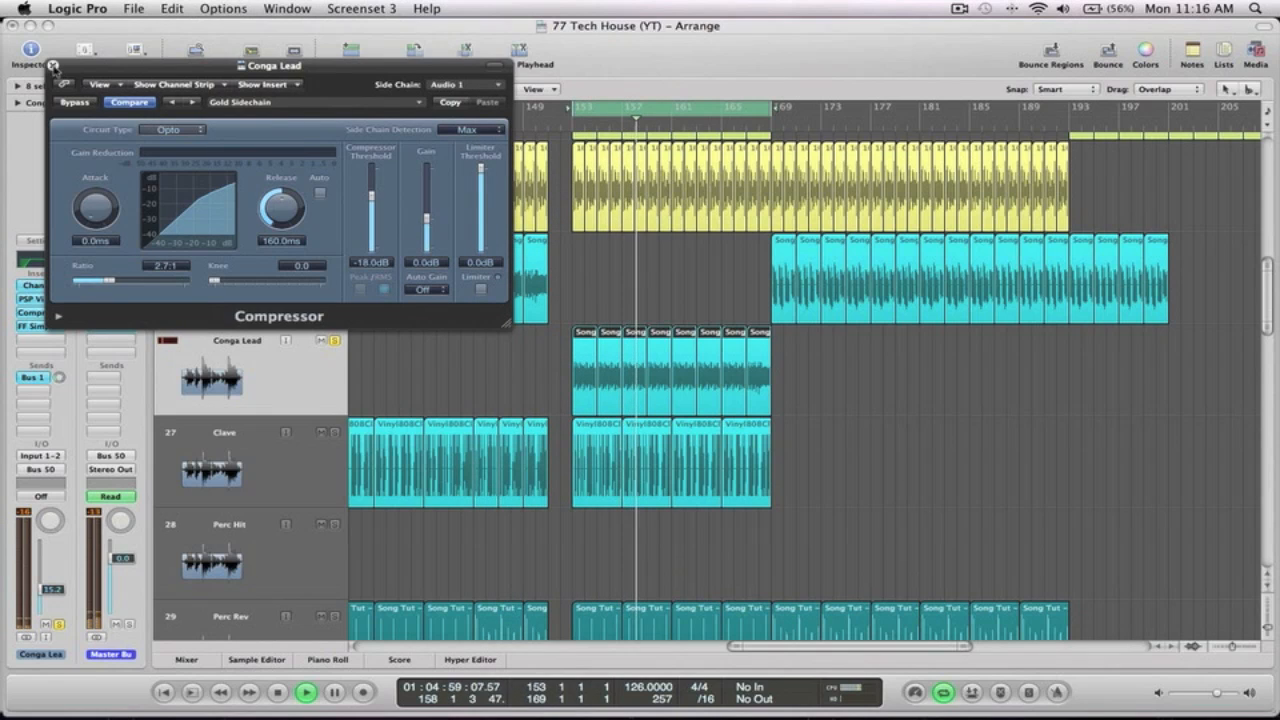
Close the Compressor window, take the duplicate conga track out of solo and play the drop from just after bar 153
{"action": "left_click", "coordinate": [53, 65]}
{"action": "key", "text": "space"}
{"action": "left_click", "coordinate": [533, 121]}
{"action": "left_click", "coordinate": [590, 120]}
{"action": "key", "text": "space"}
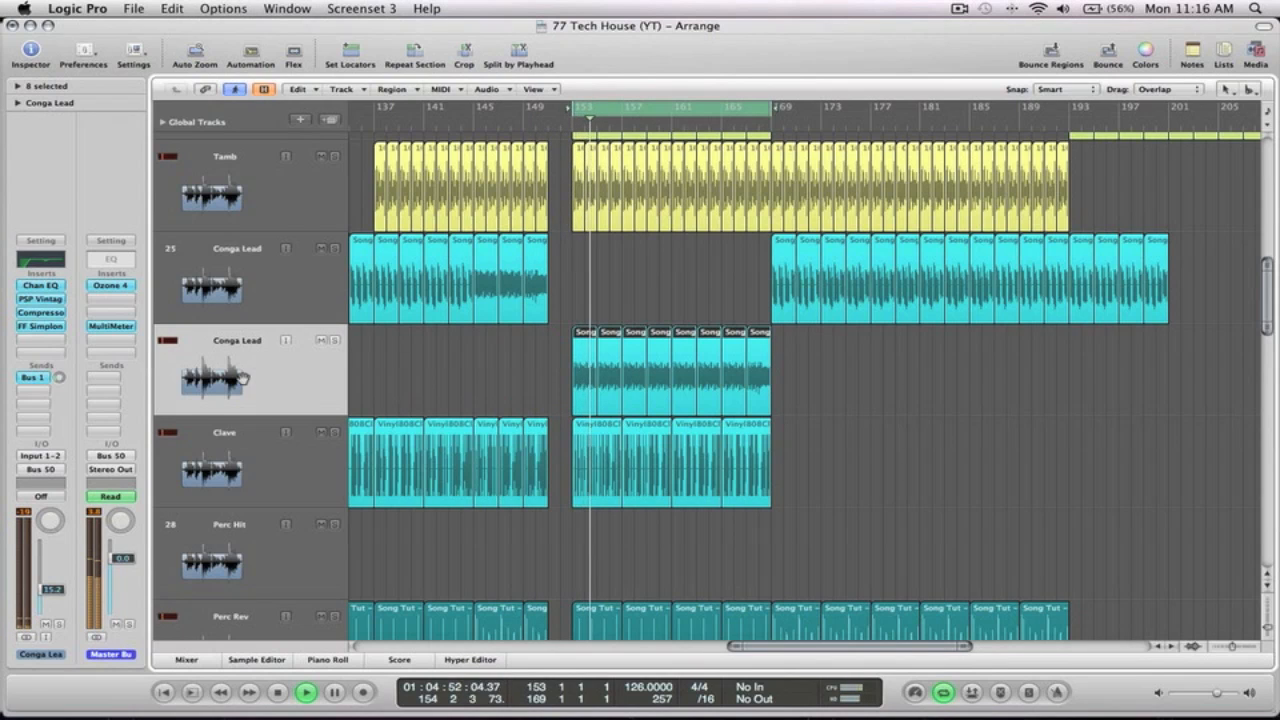
Set the Compressor threshold on the duplicate Conga Lead track to -22.5 dB during playback and close the plug-in window
{"action": "left_click", "coordinate": [40, 312]}
{"action": "left_click_drag", "start_coordinate": [373, 197], "coordinate": [373, 205]}
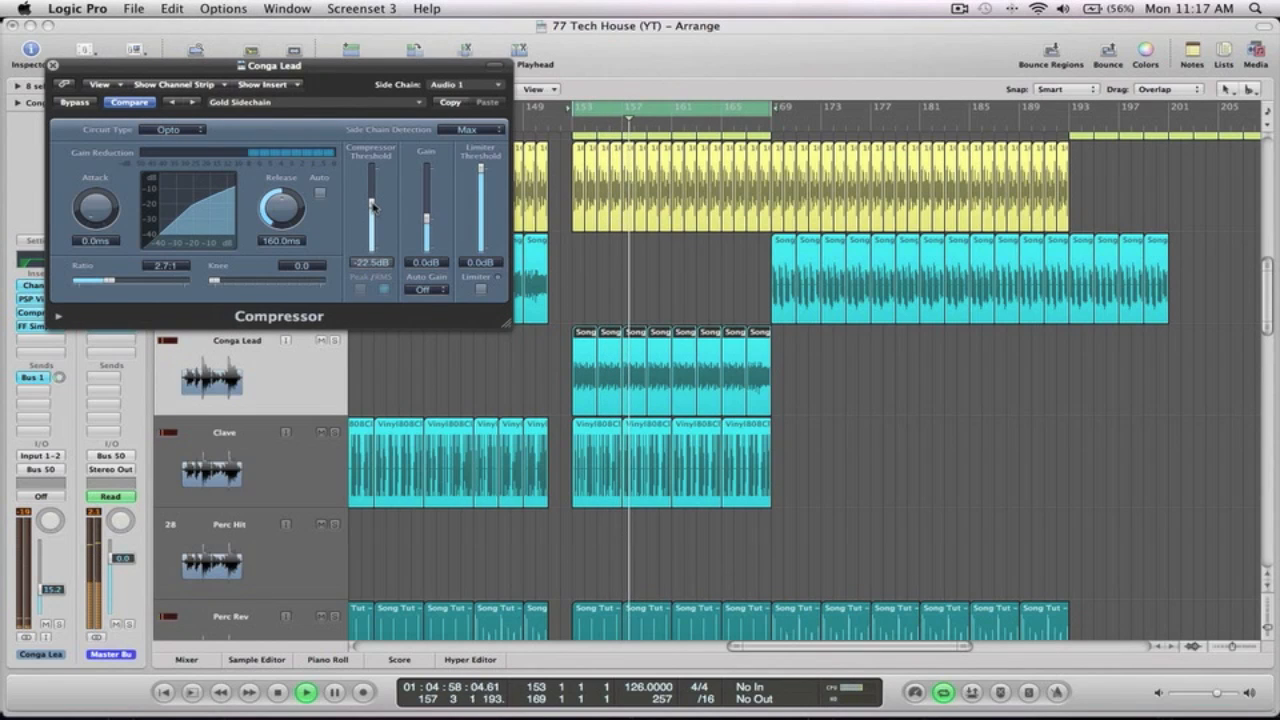
{"action": "left_click", "coordinate": [53, 66]}
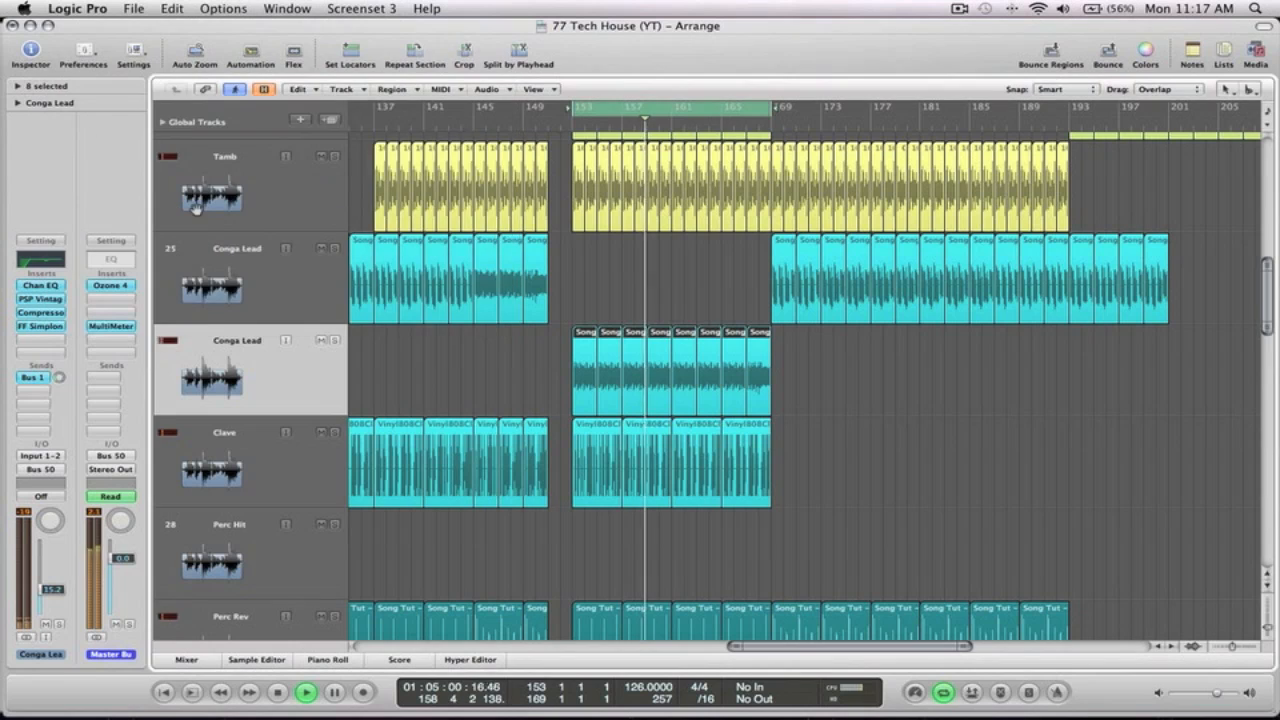
{"action": "left_click", "coordinate": [17, 87]}
{"action": "left_click", "coordinate": [17, 87]}
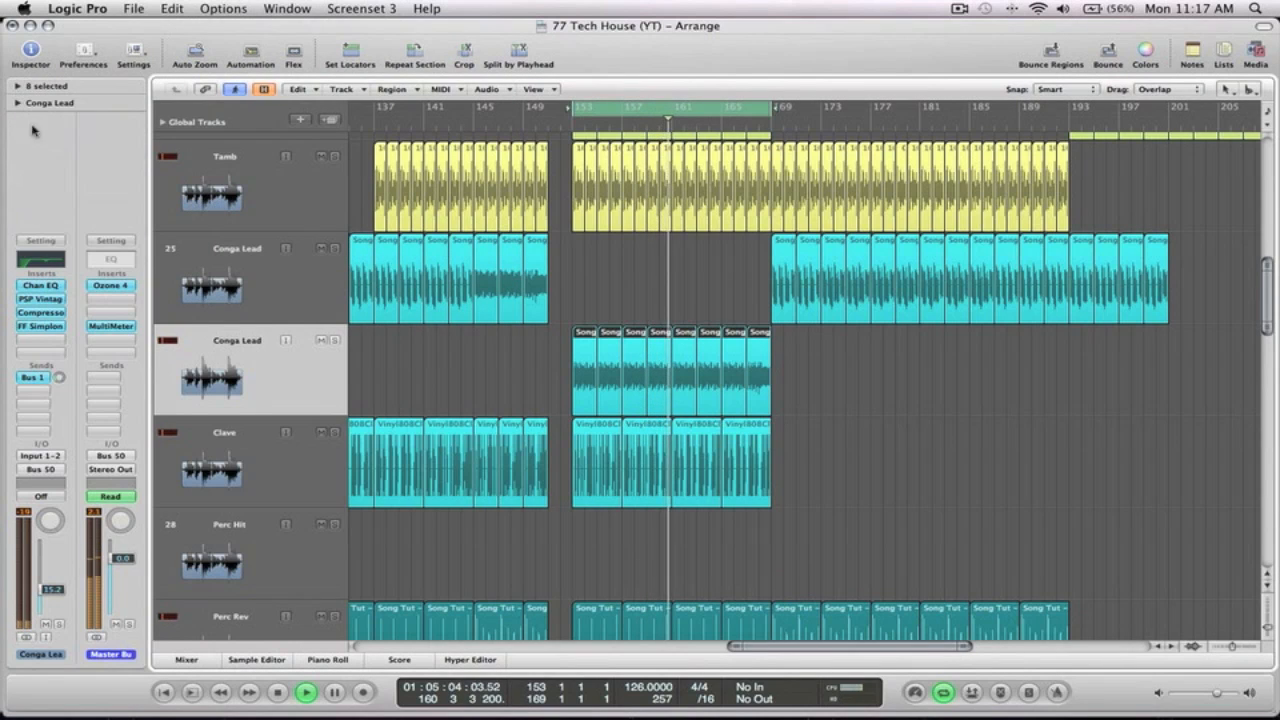
{"action": "left_click", "coordinate": [222, 293]}
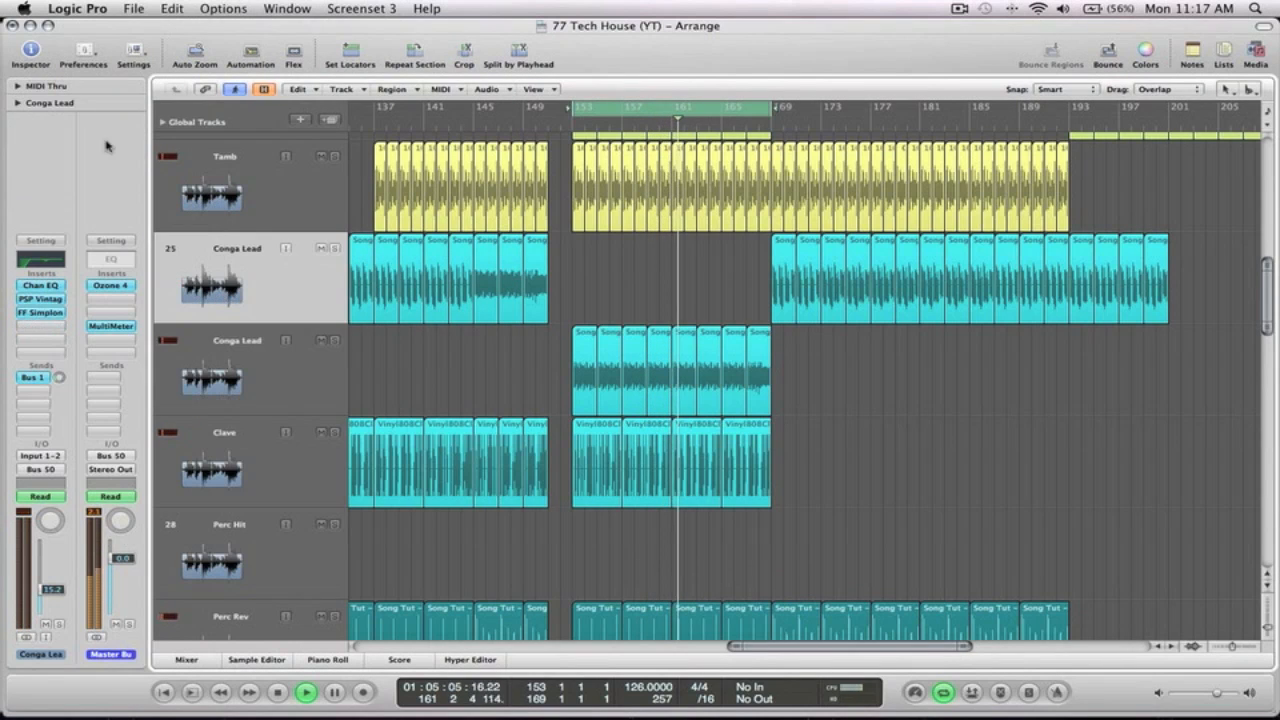
{"action": "left_click", "coordinate": [17, 87]}
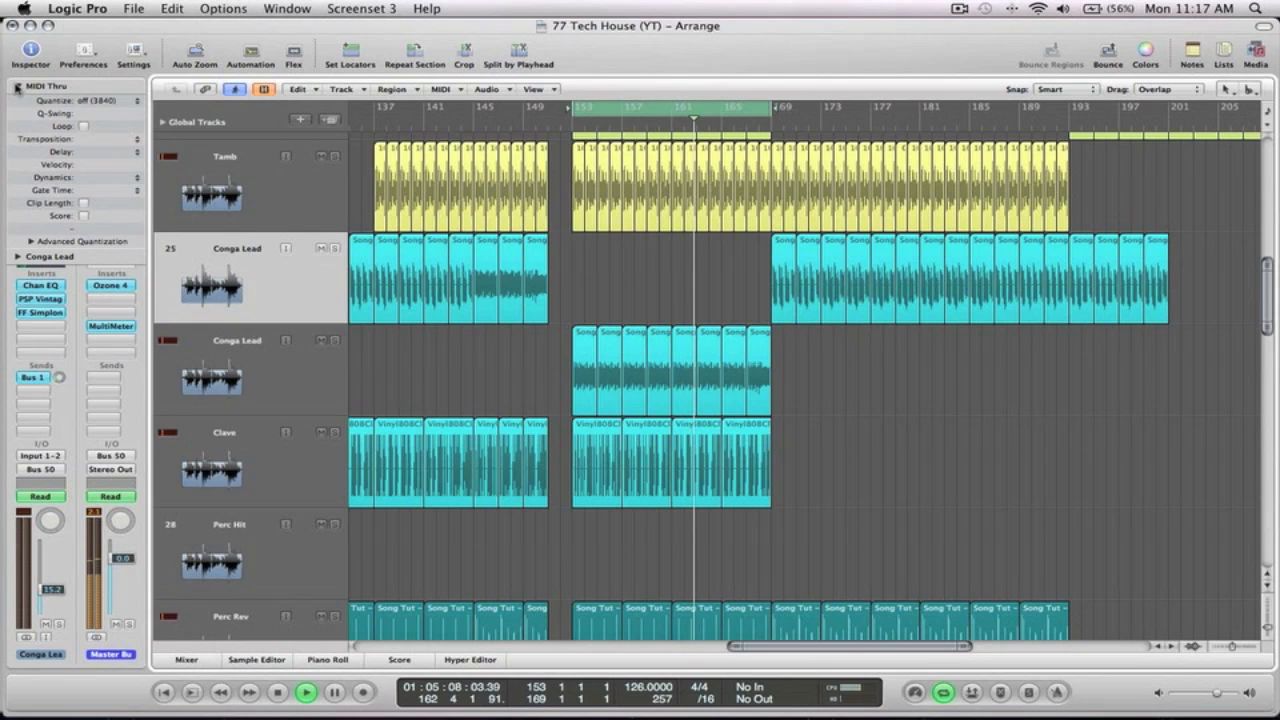
{"action": "left_click", "coordinate": [17, 87]}
Turn off cycle playback and listen on from the drop into the Switch section, stopping shortly after bar 169
{"action": "key", "text": "z"}
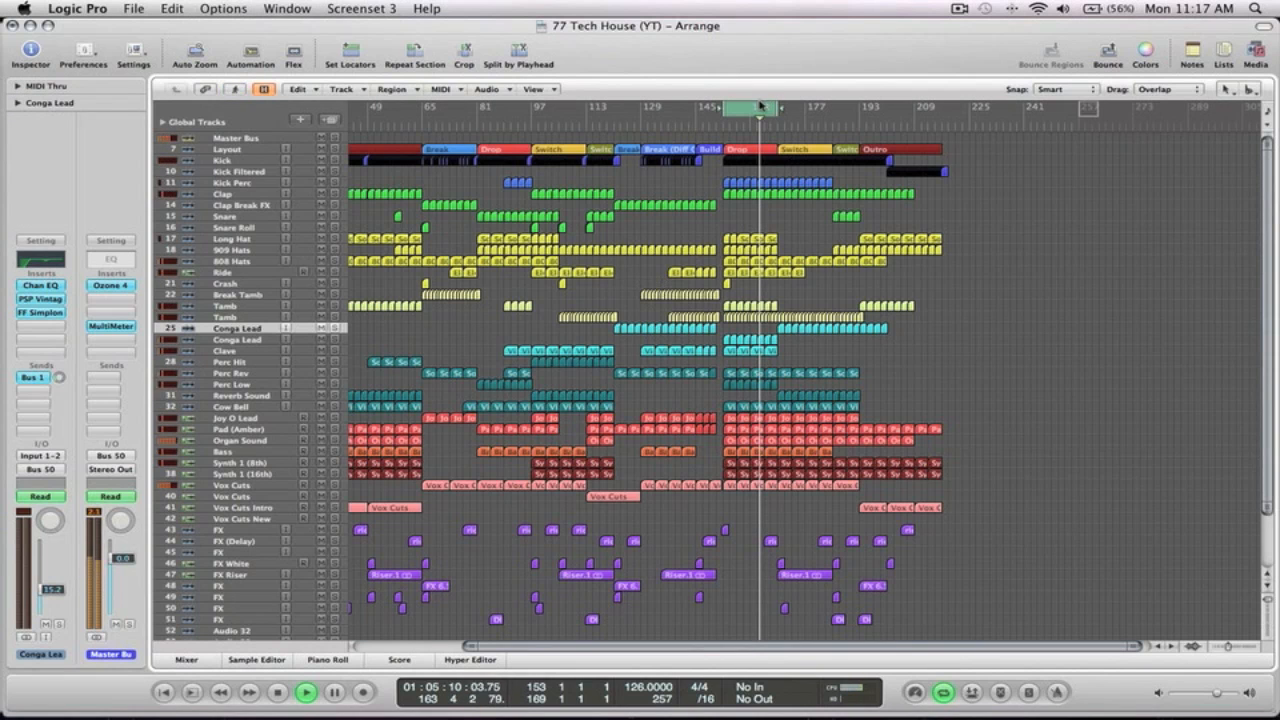
{"action": "key", "text": "c"}
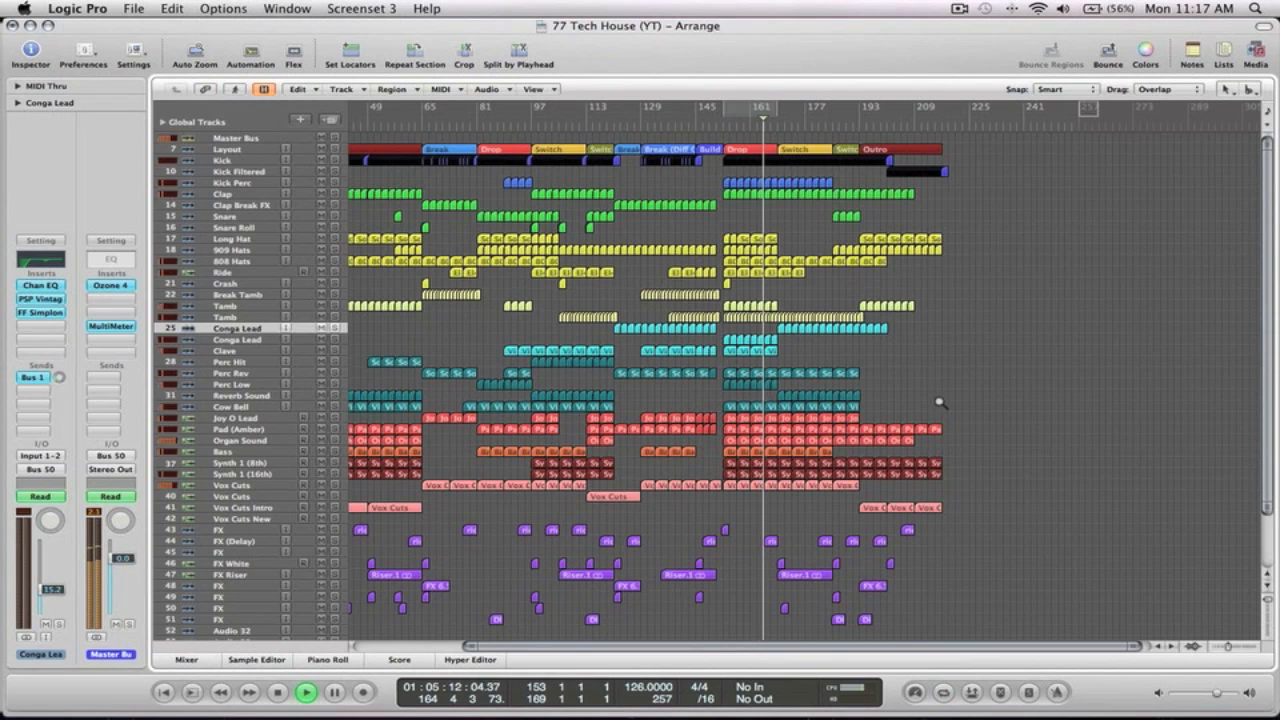
{"action": "left_click_drag", "start_coordinate": [948, 404], "coordinate": [662, 290]}
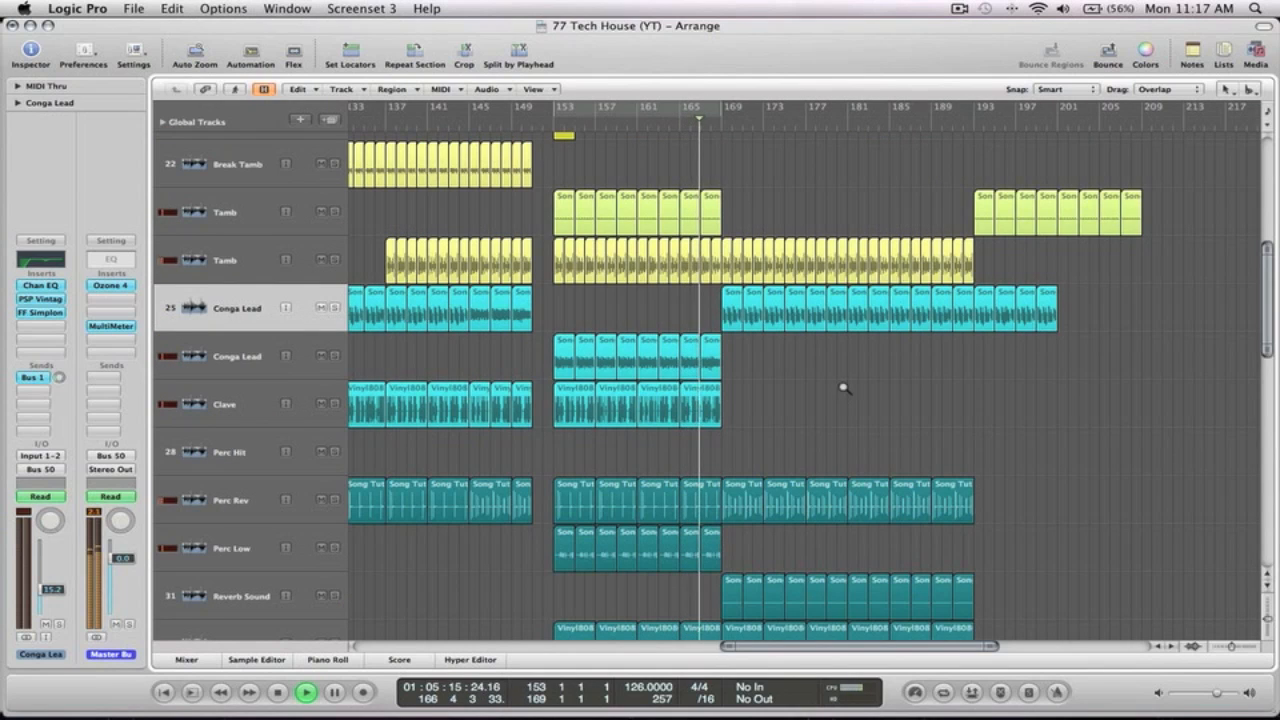
{"action": "key", "text": "z"}
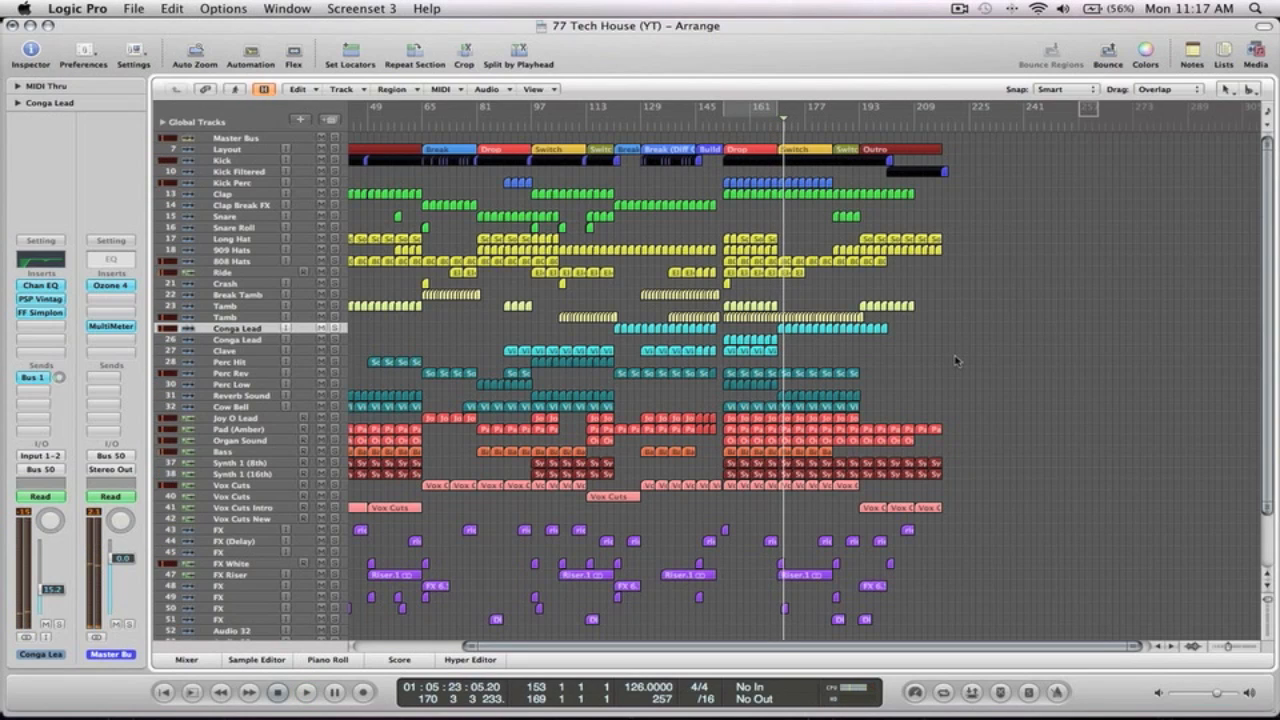
Copy the bar 153 crash region to bar 169 at the start of the Switch section and play the change
{"action": "left_click_drag", "start_coordinate": [962, 575], "coordinate": [620, 162]}
{"action": "left_click_drag", "start_coordinate": [631, 290], "coordinate": [773, 290]}
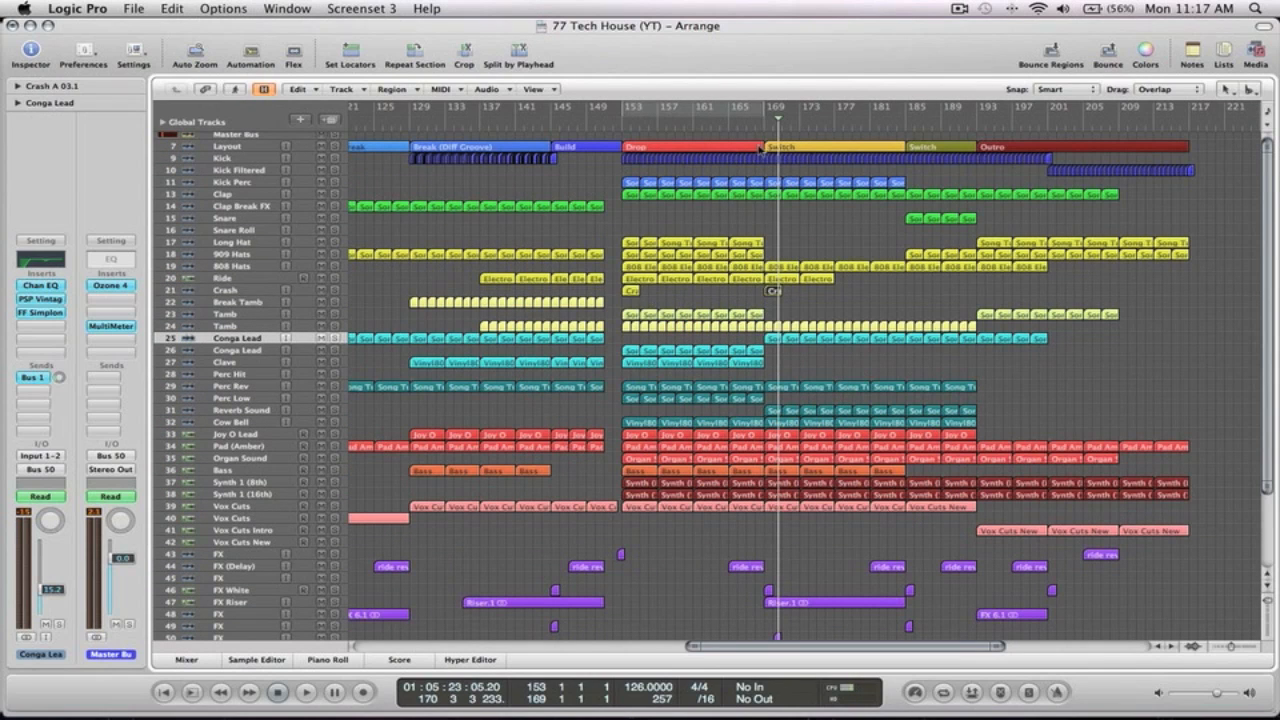
{"action": "left_click", "coordinate": [754, 133]}
{"action": "left_click", "coordinate": [830, 300]}
{"action": "key", "text": "space"}
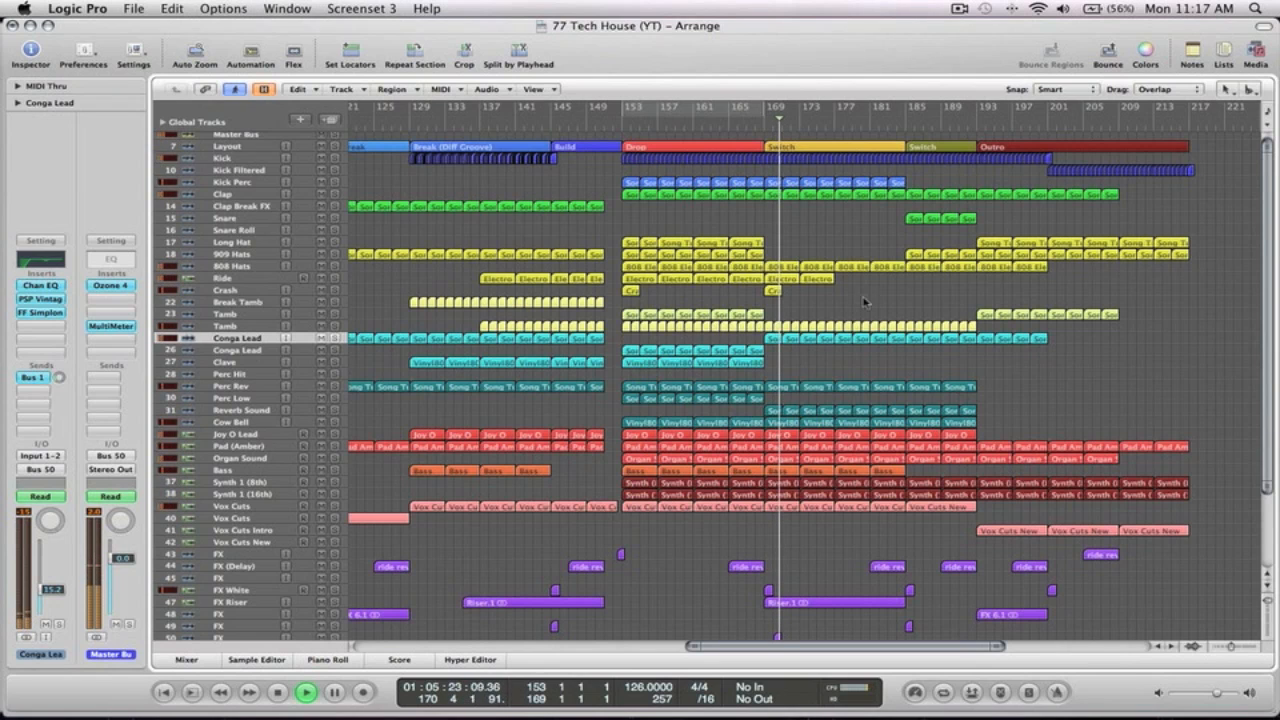
{"action": "left_click", "coordinate": [908, 320], "text": "ctrl+alt"}
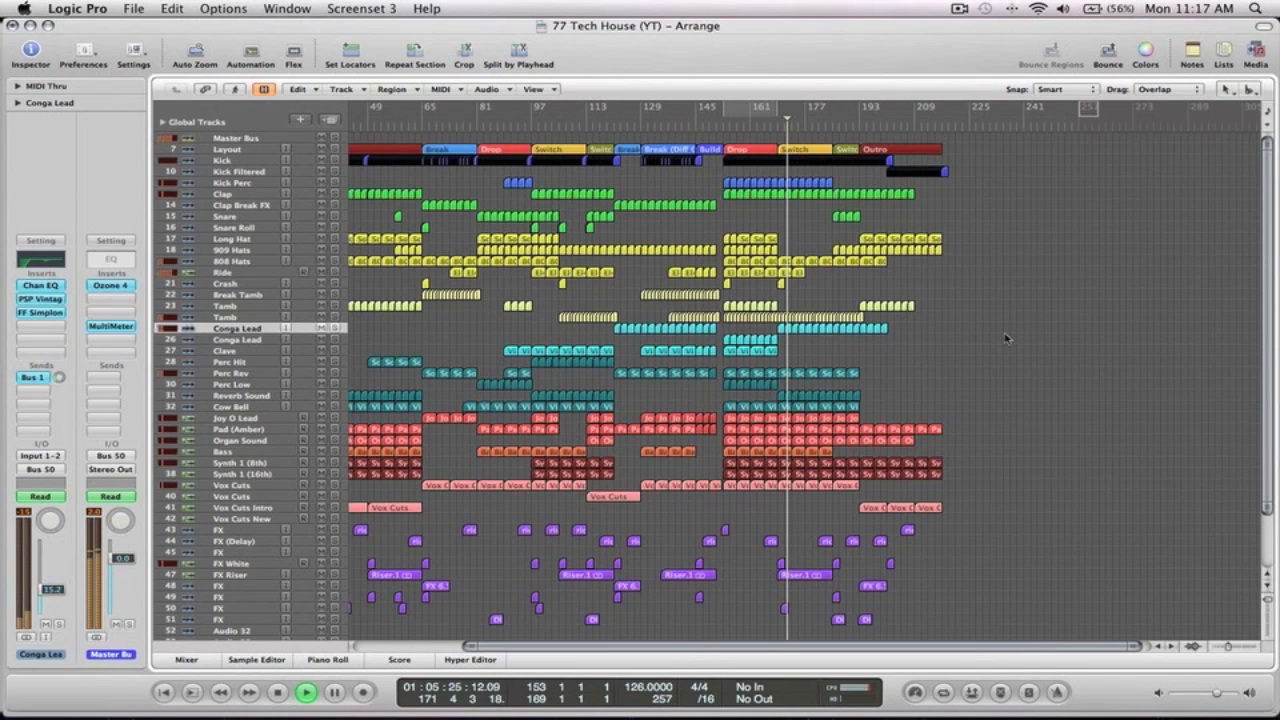
Solo the Bass track and listen to its part just before bar 65 and from bar 181 to the end of the Switch section
{"action": "scroll", "coordinate": [1012, 302], "scroll_direction": "left", "scroll_amount": 5}
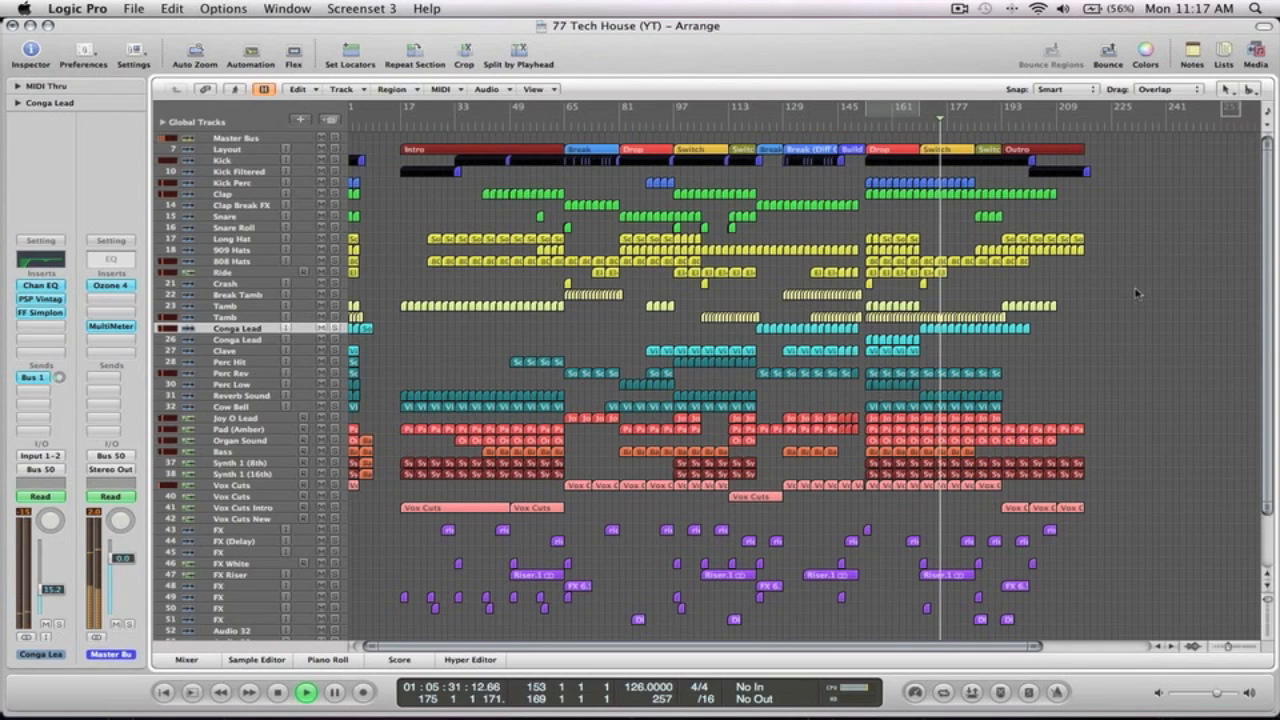
{"action": "left_click_drag", "start_coordinate": [1066, 530], "coordinate": [891, 397]}
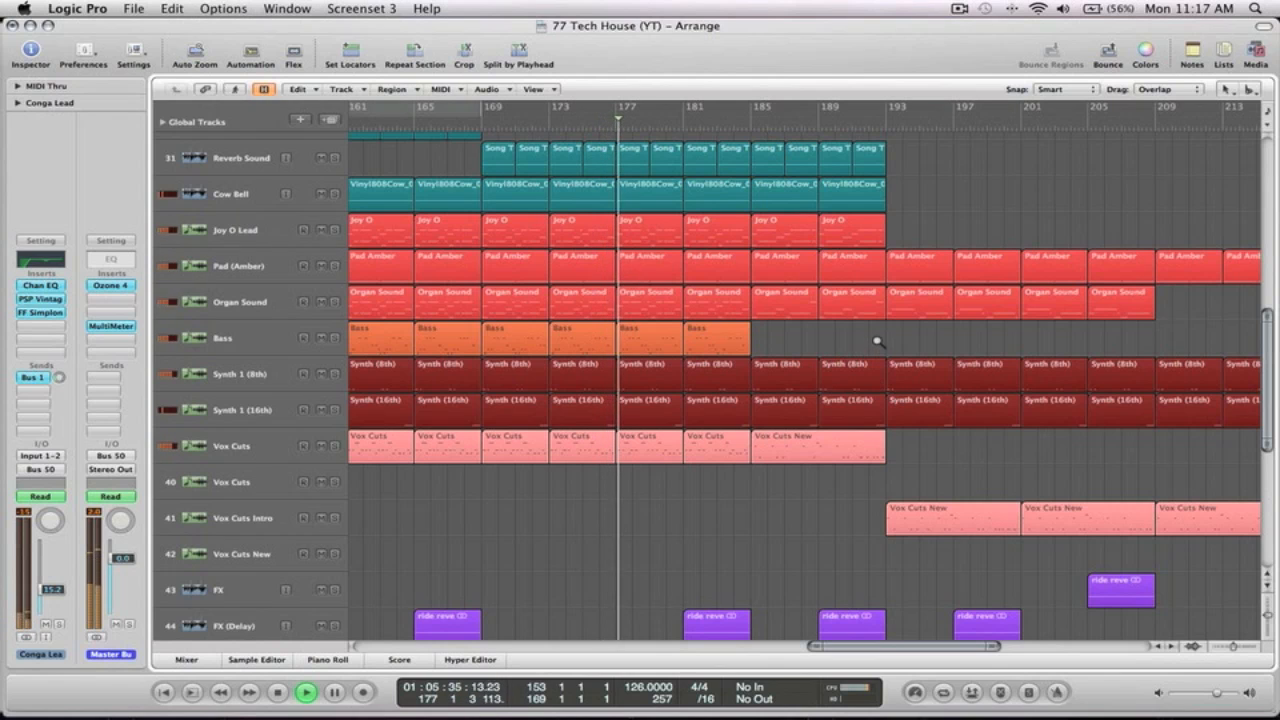
{"action": "left_click", "coordinate": [984, 388], "text": "ctrl+alt"}
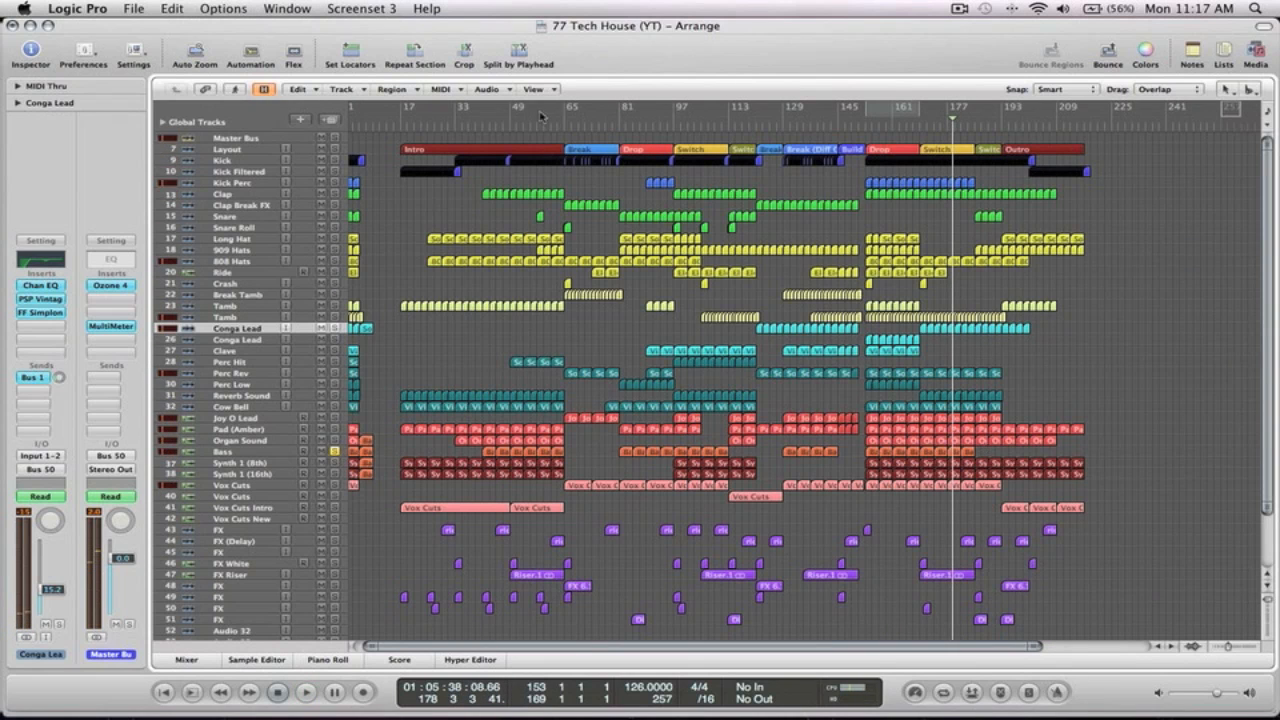
{"action": "left_click", "coordinate": [546, 122]}
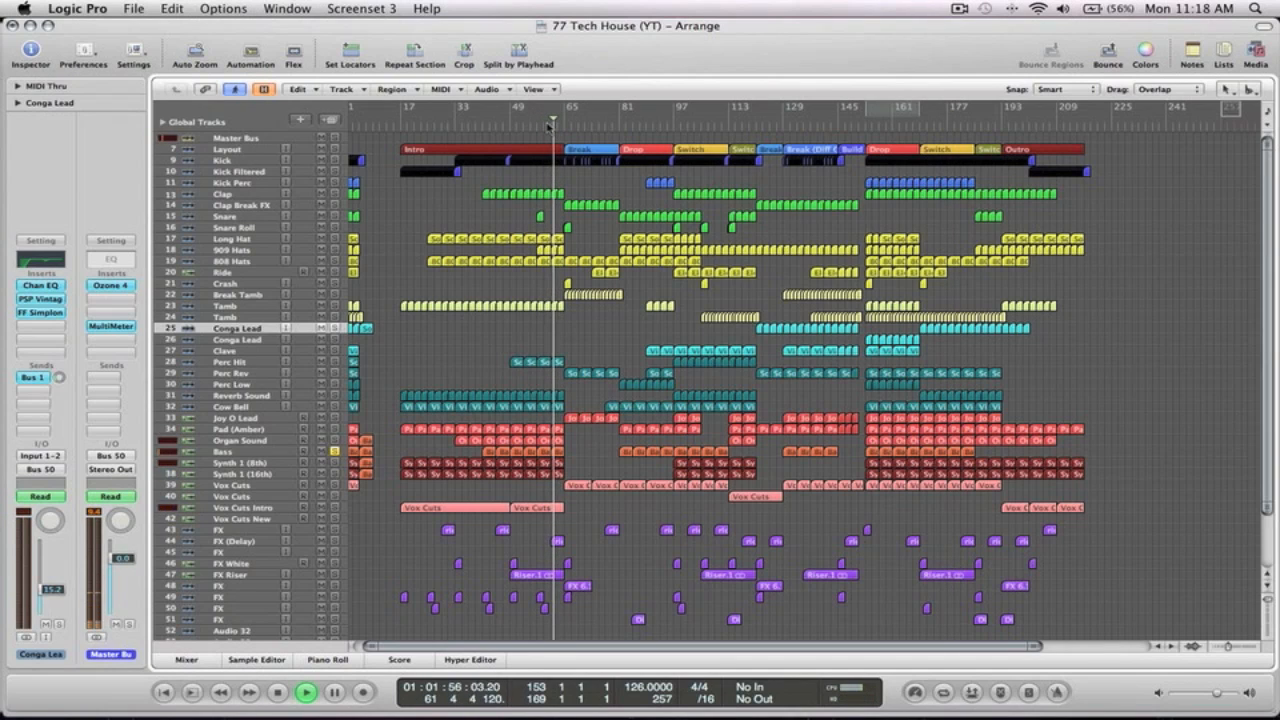
{"action": "left_click_drag", "start_coordinate": [1033, 478], "coordinate": [943, 440]}
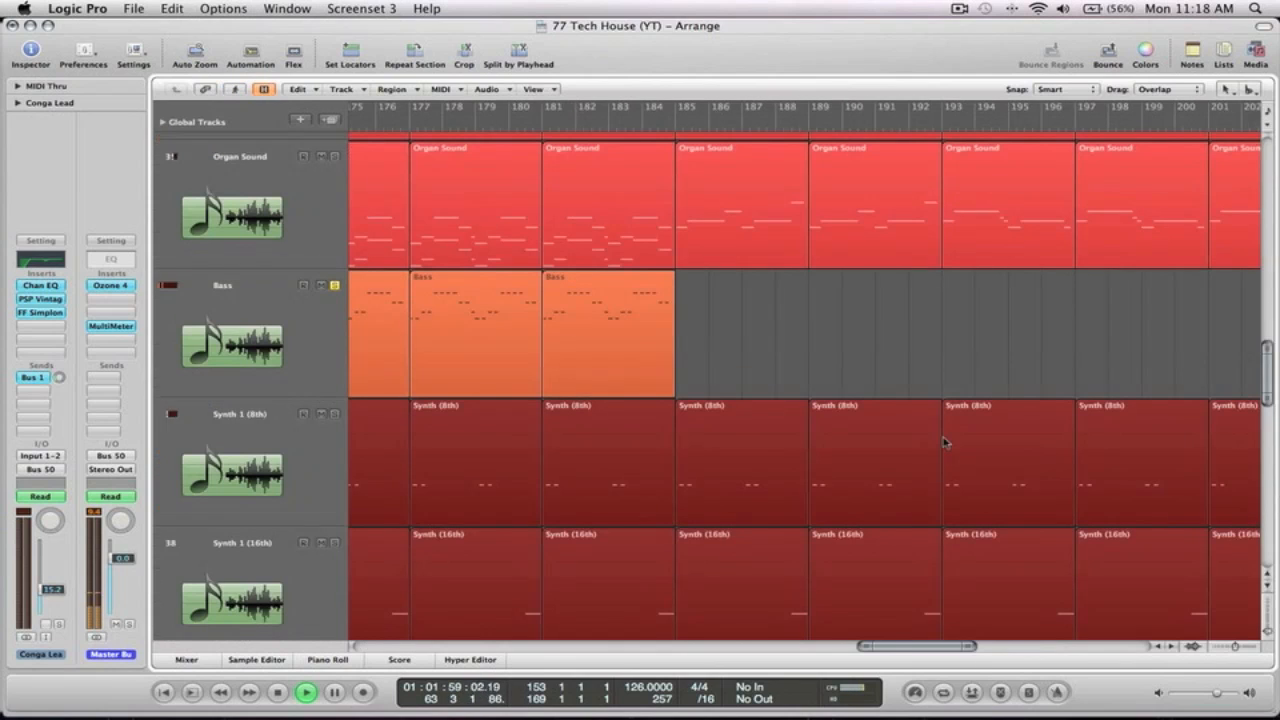
{"action": "left_click", "coordinate": [540, 127]}
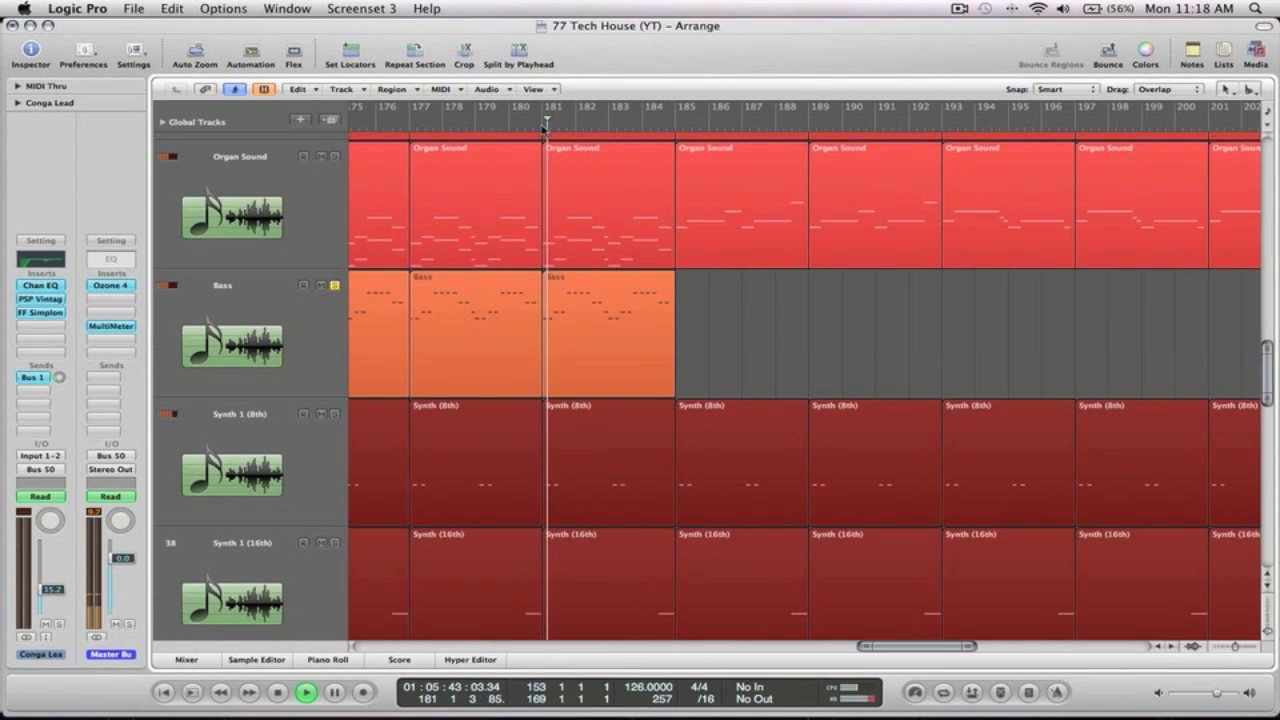
{"action": "left_click", "coordinate": [820, 296], "text": "ctrl+alt"}
{"action": "left_click_drag", "start_coordinate": [1040, 500], "coordinate": [904, 411]}
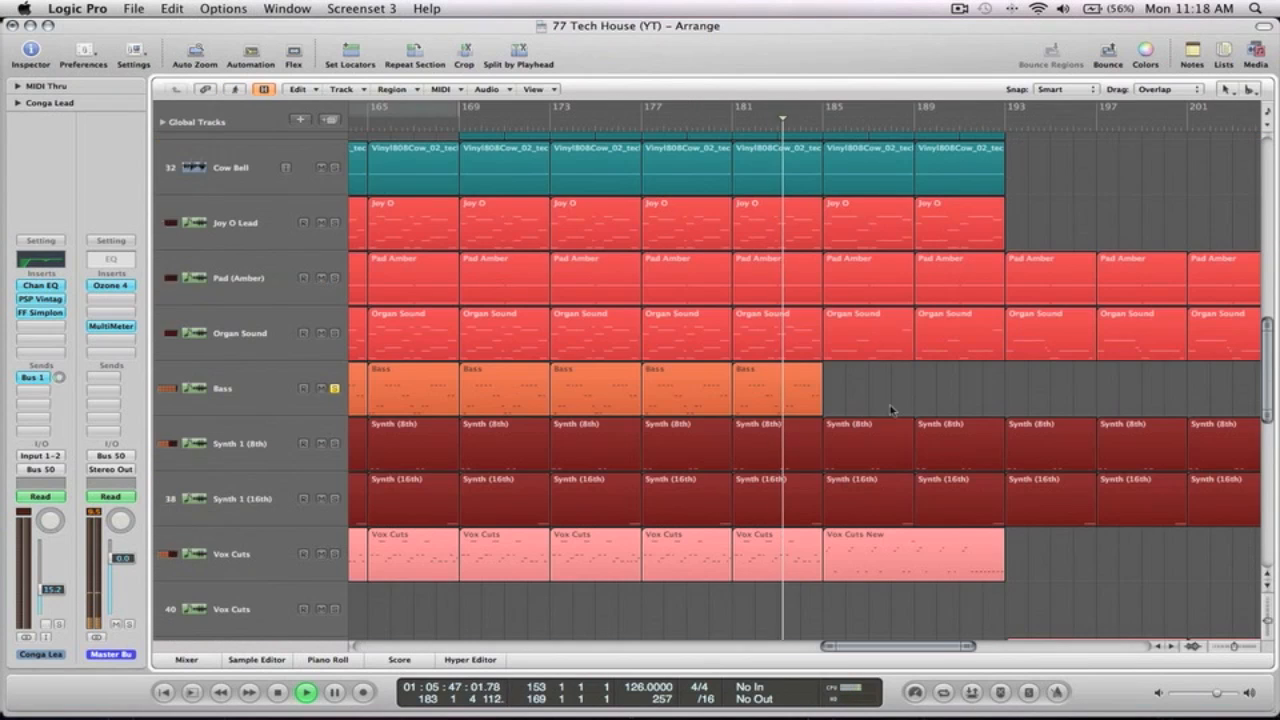
{"action": "key", "text": "space"}
In the Bass region at bar 181, raise the final notes to the pitch of the notes just before them
{"action": "left_click", "coordinate": [792, 399]}
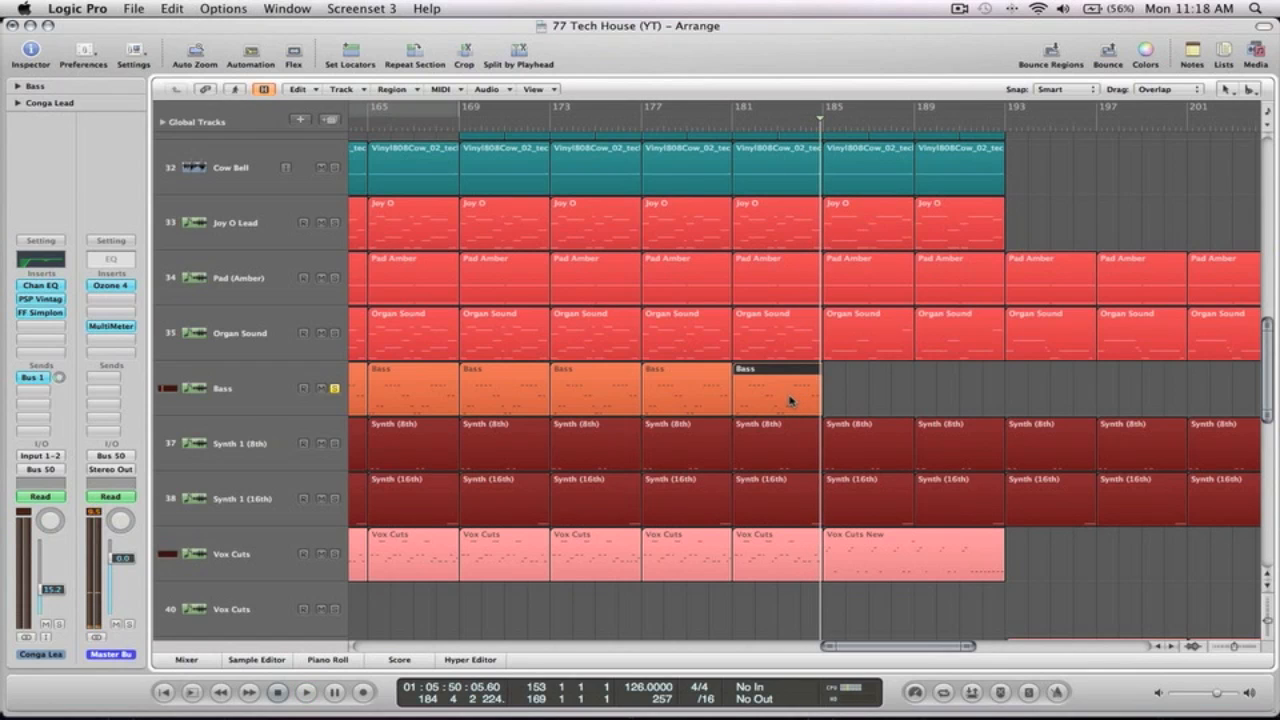
{"action": "double_click", "coordinate": [790, 400]}
{"action": "left_click", "coordinate": [483, 410]}
{"action": "left_click_drag", "start_coordinate": [541, 430], "coordinate": [514, 379]}
{"action": "left_click", "coordinate": [518, 393]}
{"action": "left_click", "coordinate": [31, 42]}
{"action": "left_click_drag", "start_coordinate": [895, 441], "coordinate": [698, 285]}
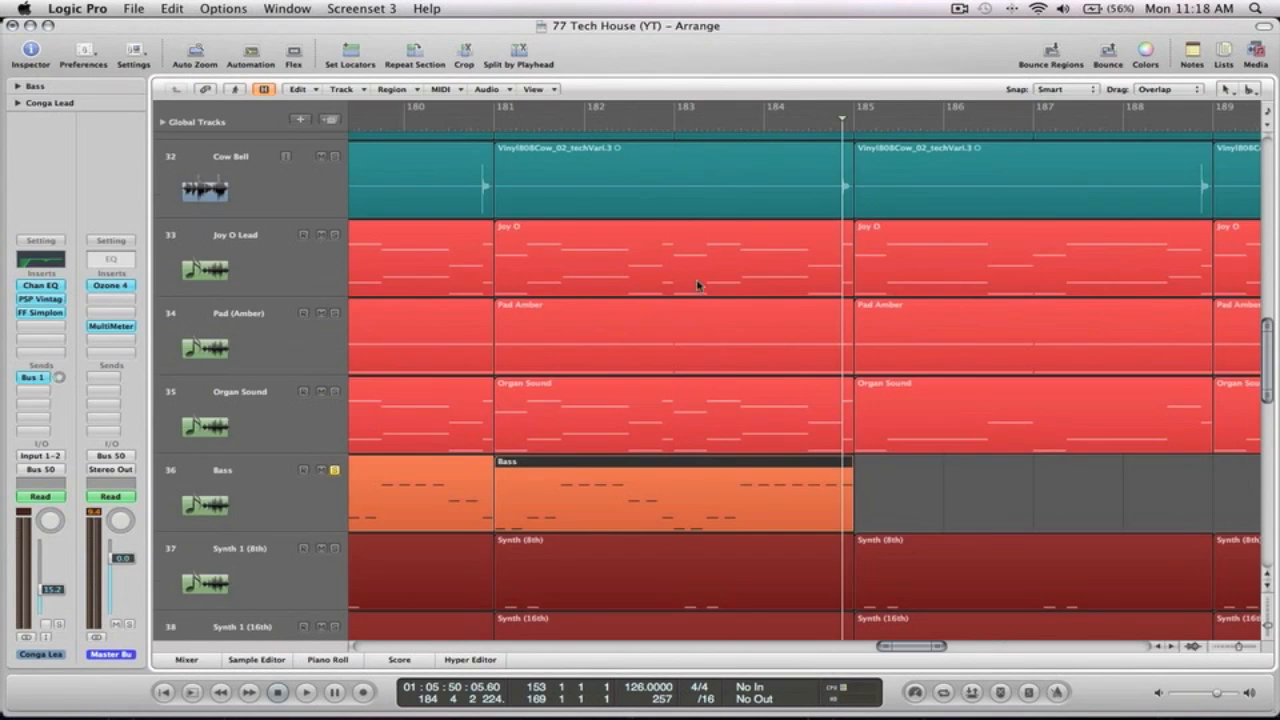
In the Organ Sound region at bar 181, raise the last two upper notes to the pitch of the long note before them
{"action": "left_click", "coordinate": [697, 419], "text": "shift"}
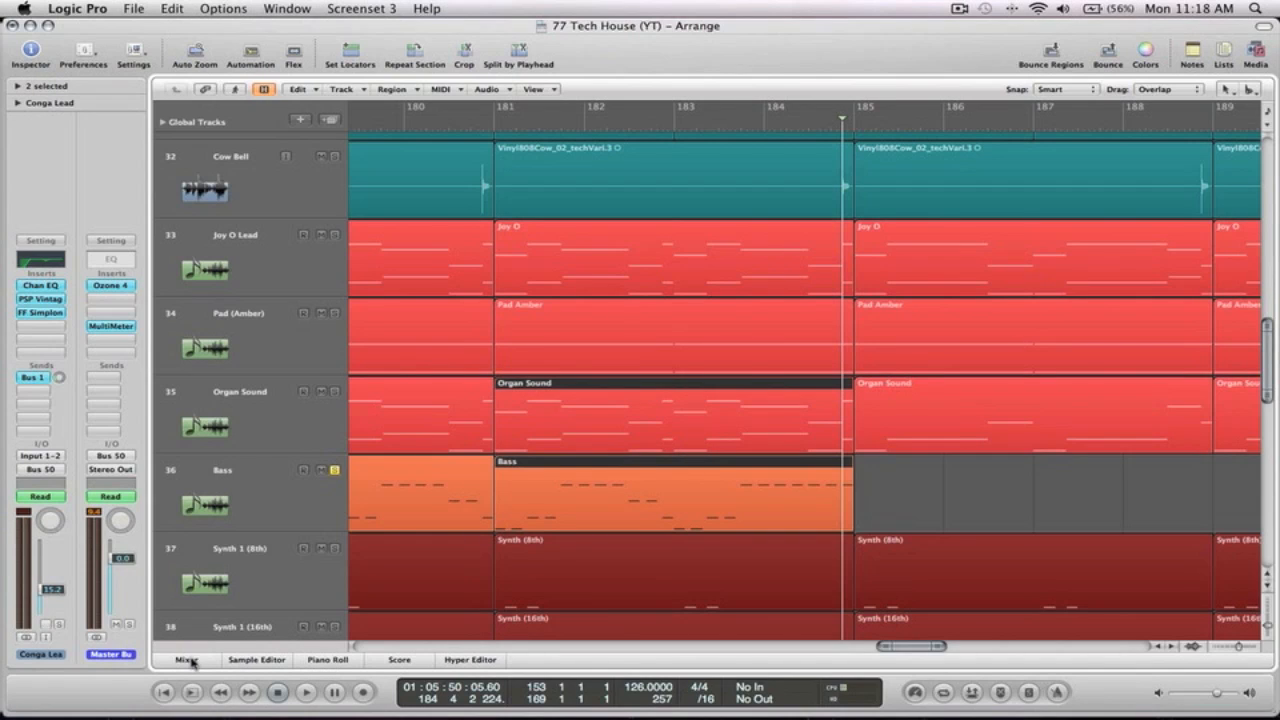
{"action": "left_click", "coordinate": [722, 428]}
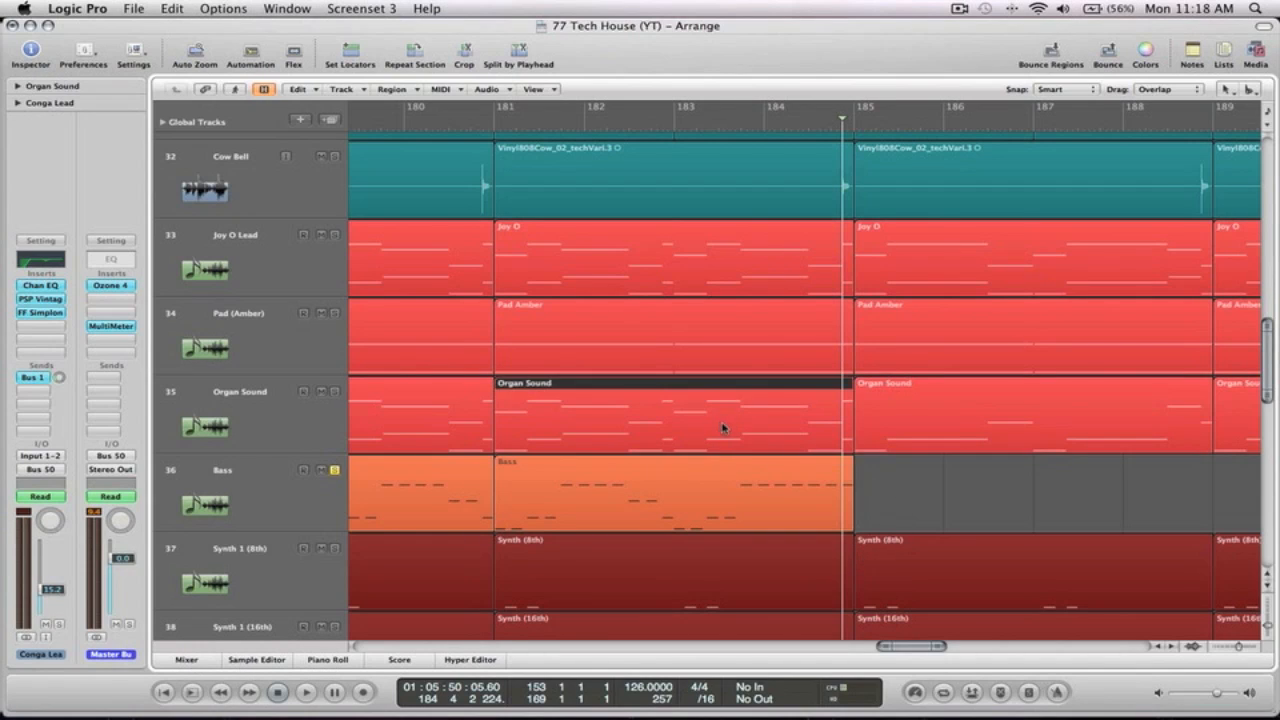
{"action": "double_click", "coordinate": [726, 424]}
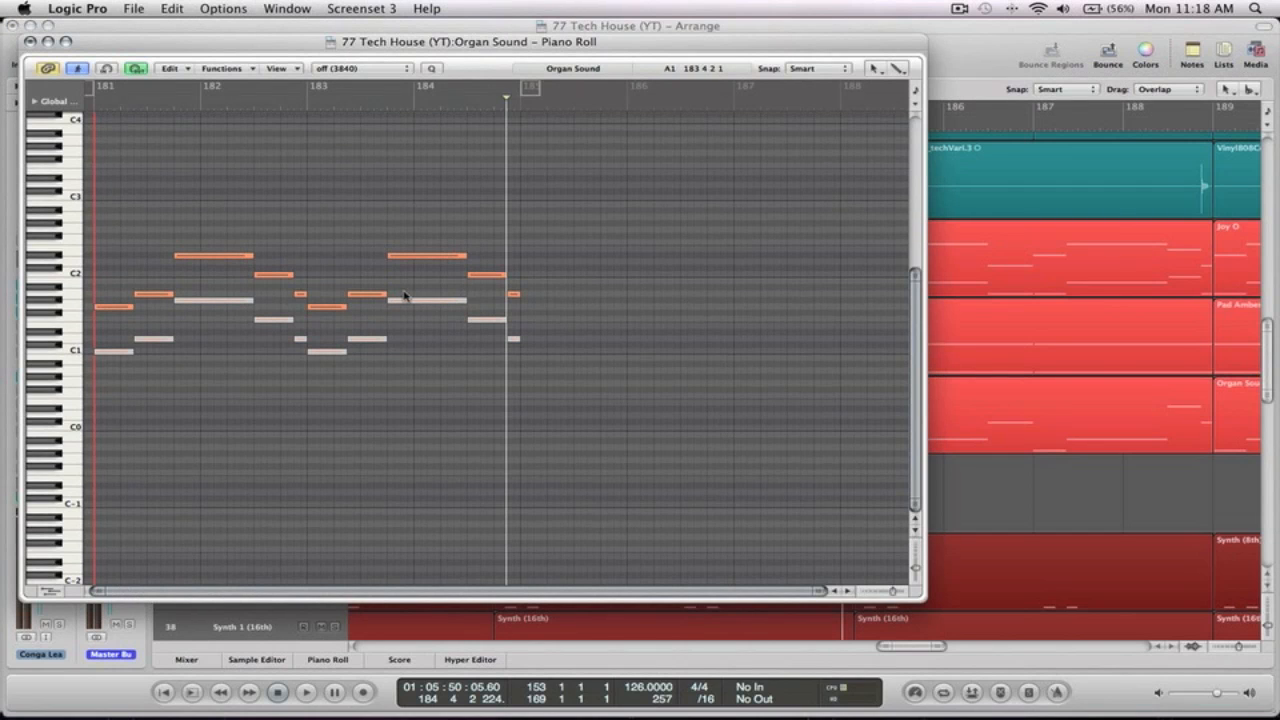
{"action": "left_click_drag", "start_coordinate": [480, 272], "coordinate": [480, 253]}
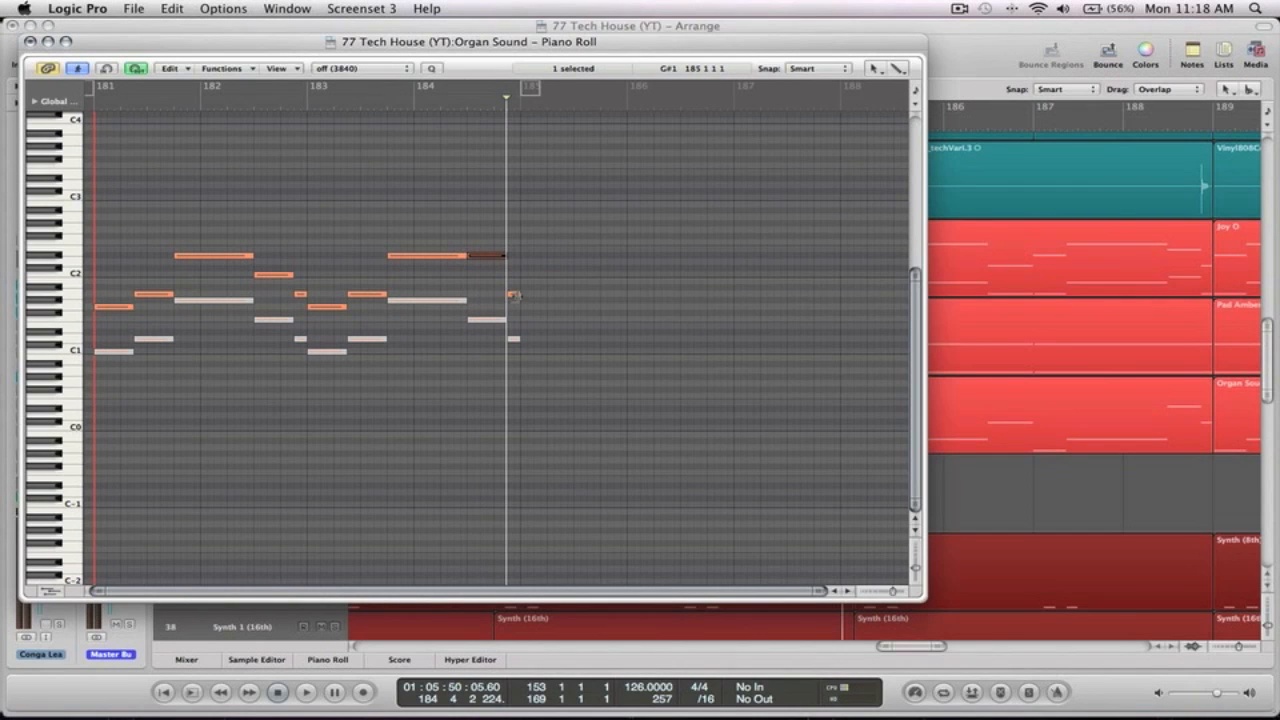
{"action": "left_click_drag", "start_coordinate": [515, 297], "coordinate": [401, 250]}
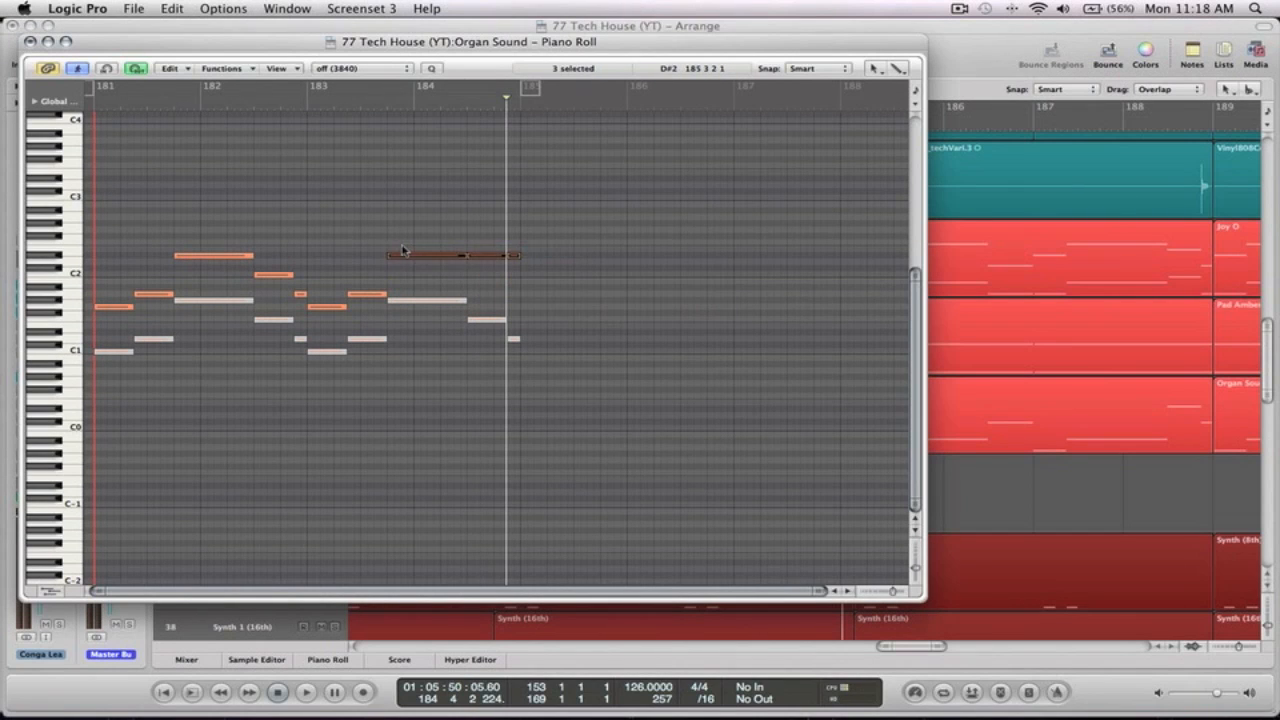
{"action": "left_click", "coordinate": [30, 41]}
In the Joy O region at bar 181, raise the last two notes of both octave lines to match the preceding long notes
{"action": "left_click", "coordinate": [757, 276]}
{"action": "double_click", "coordinate": [746, 294]}
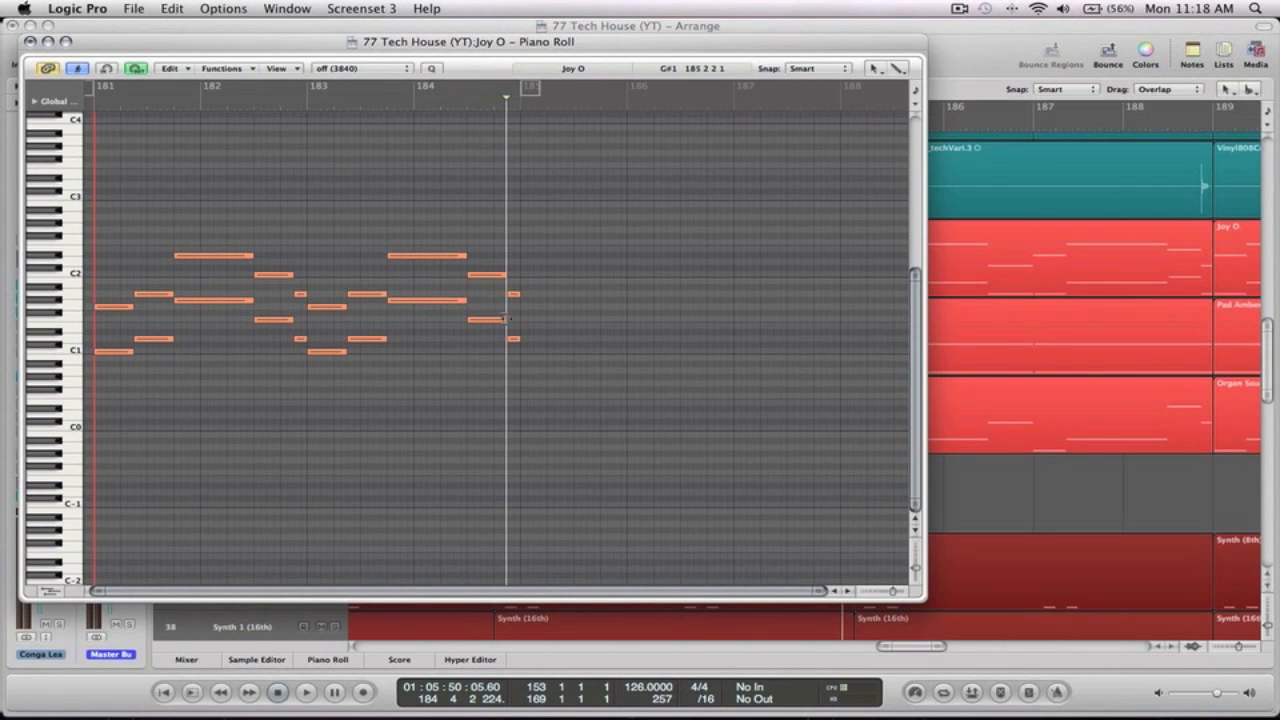
{"action": "left_click_drag", "start_coordinate": [480, 358], "coordinate": [481, 293]}
{"action": "left_click_drag", "start_coordinate": [552, 354], "coordinate": [508, 289]}
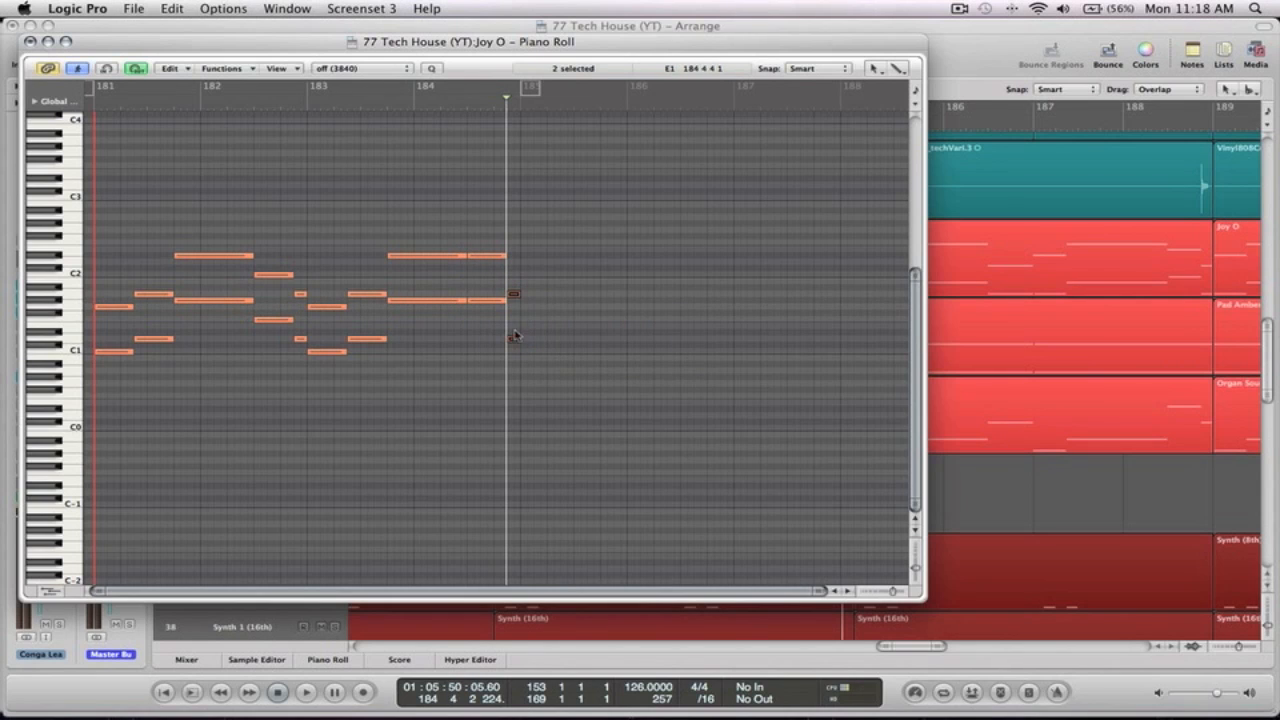
{"action": "left_click_drag", "start_coordinate": [514, 338], "coordinate": [514, 301]}
{"action": "left_click_drag", "start_coordinate": [582, 309], "coordinate": [441, 245]}
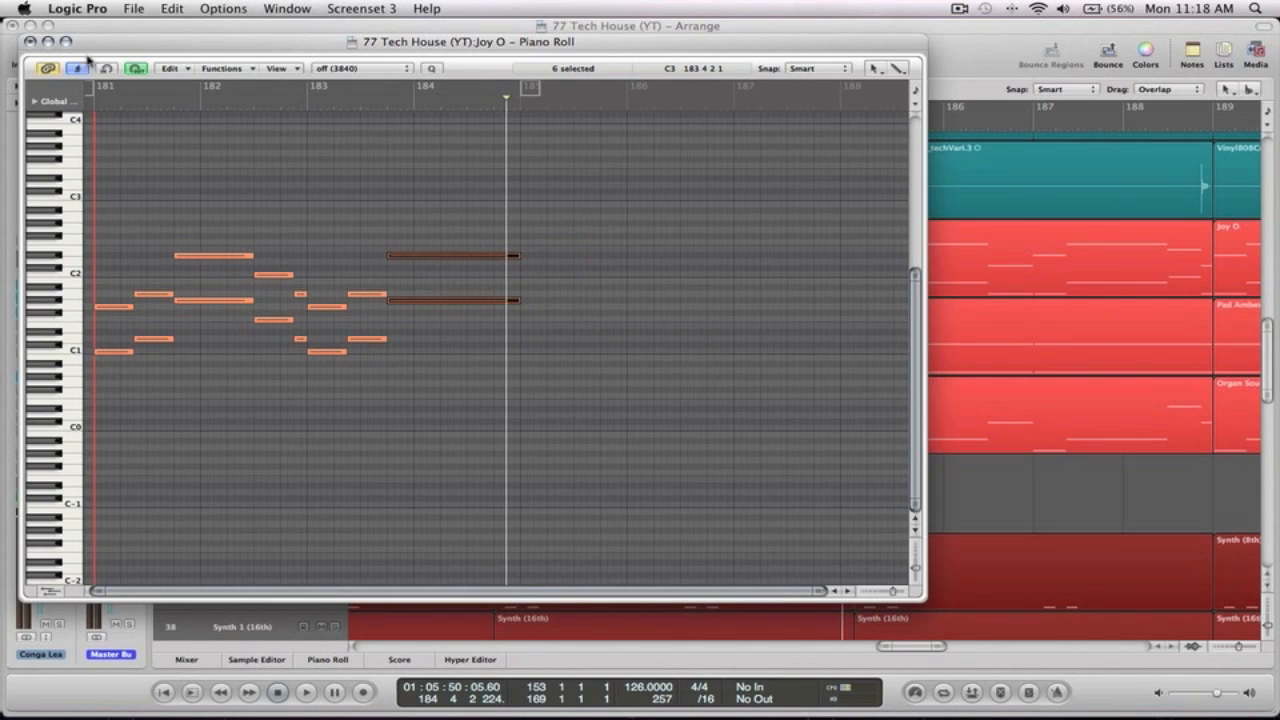
{"action": "left_click", "coordinate": [30, 42]}
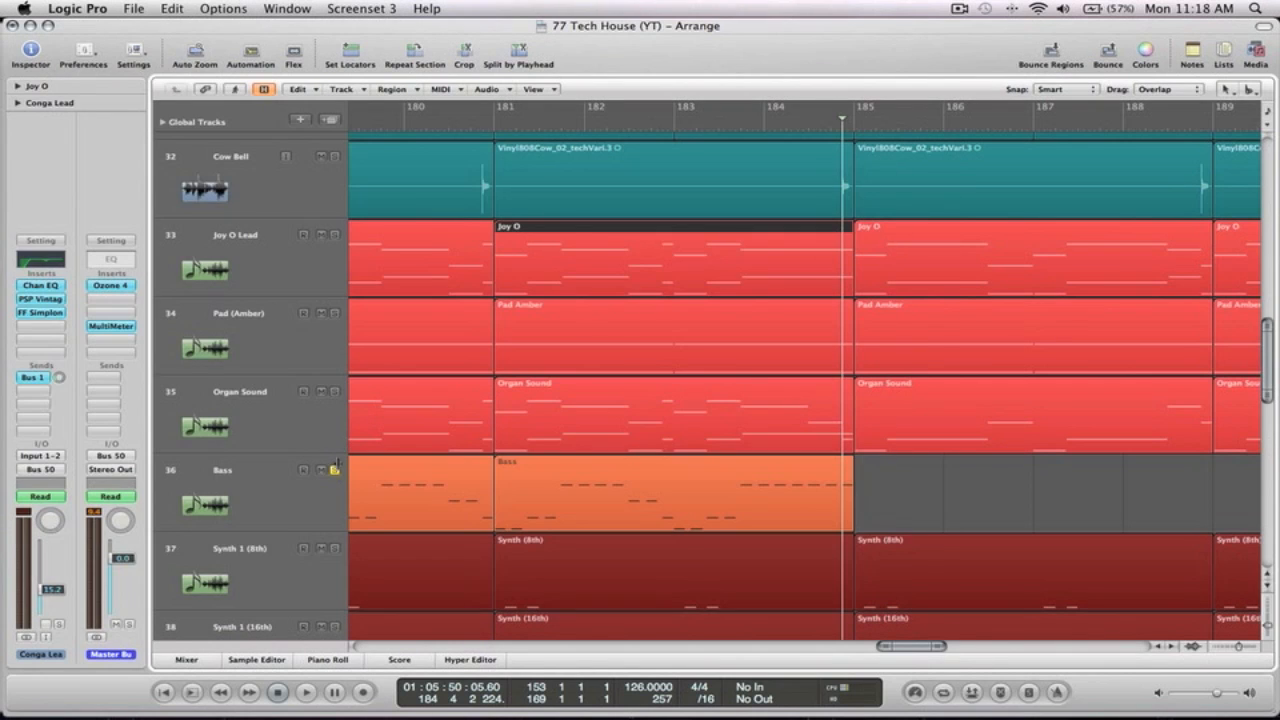
Take the Bass track out of solo and play the edited fill from bar 181 into the second Switch section
{"action": "left_click", "coordinate": [485, 121]}
{"action": "key", "text": "space"}
{"action": "left_click", "coordinate": [996, 496], "text": "ctrl+alt"}
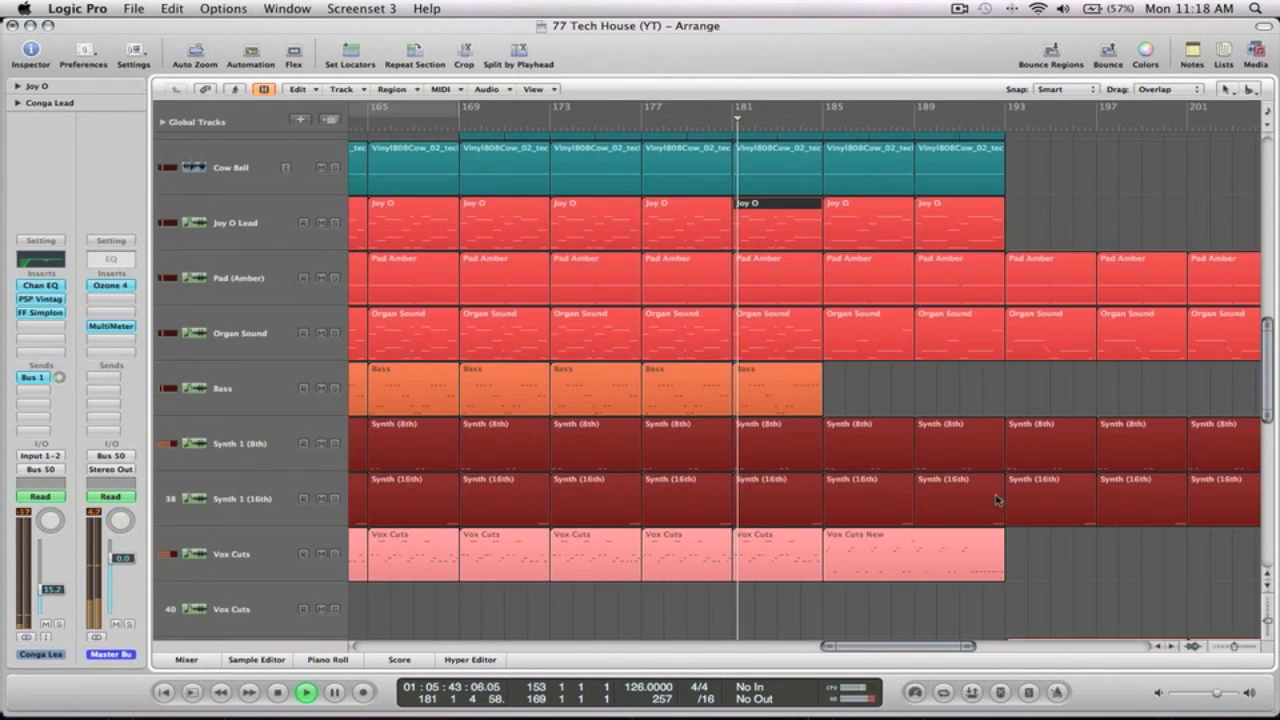
{"action": "left_click", "coordinate": [875, 392]}
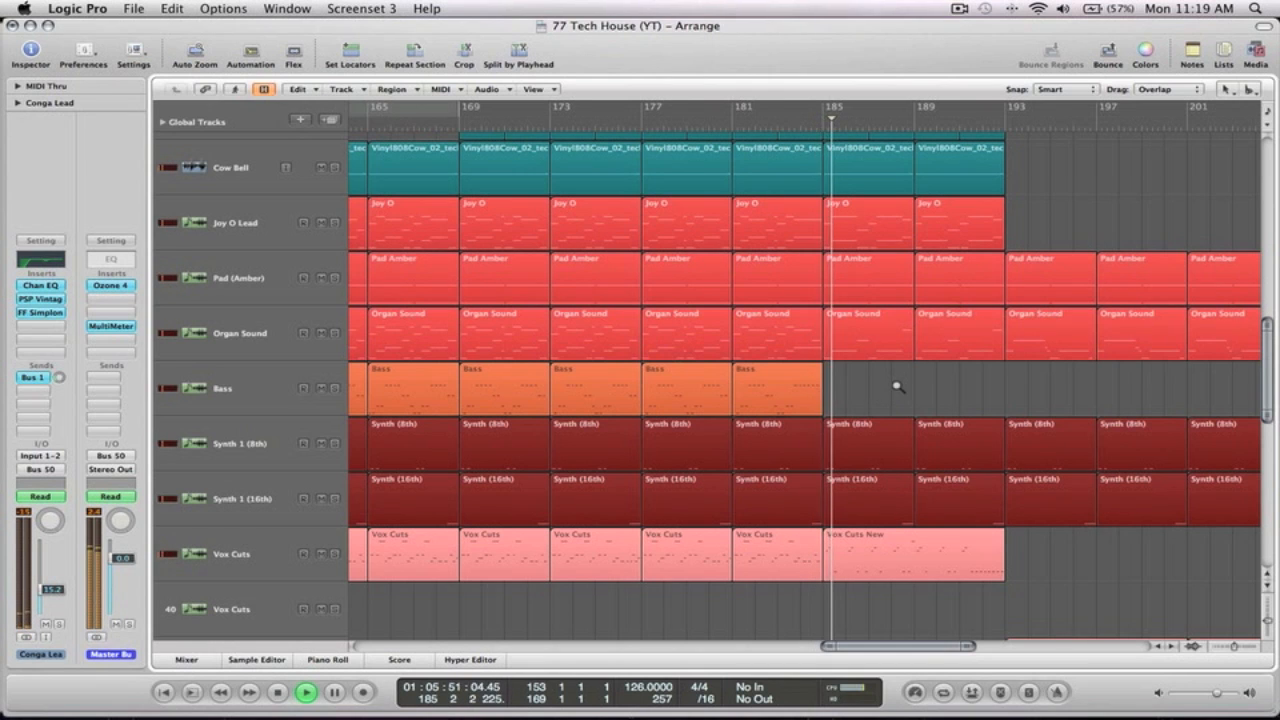
{"action": "key", "text": "z"}
{"action": "key", "text": "space"}
Copy the bar 169 crash region to bar 185 at the second Switch section and play the transition through to about bar 190
{"action": "left_click_drag", "start_coordinate": [1100, 510], "coordinate": [822, 128]}
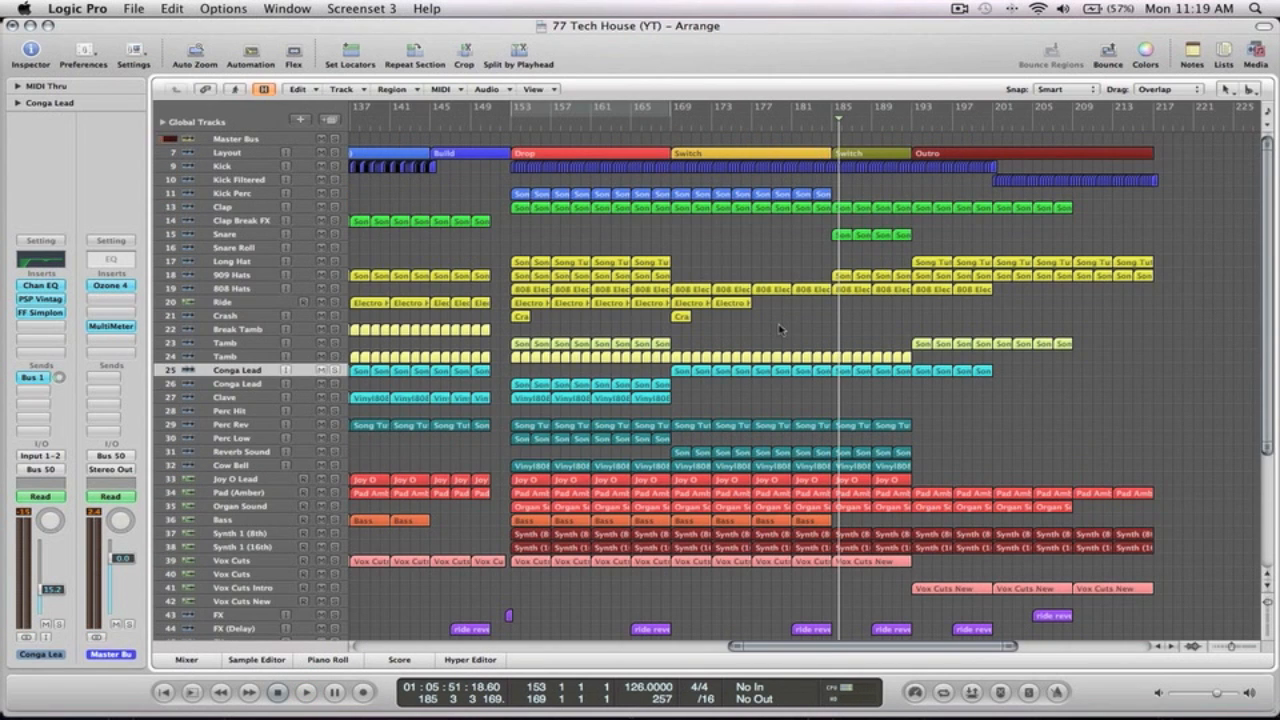
{"action": "left_click_drag", "start_coordinate": [683, 318], "coordinate": [840, 320]}
{"action": "left_click", "coordinate": [811, 128]}
{"action": "key", "text": "space"}
{"action": "left_click", "coordinate": [1035, 430], "text": "ctrl+alt"}
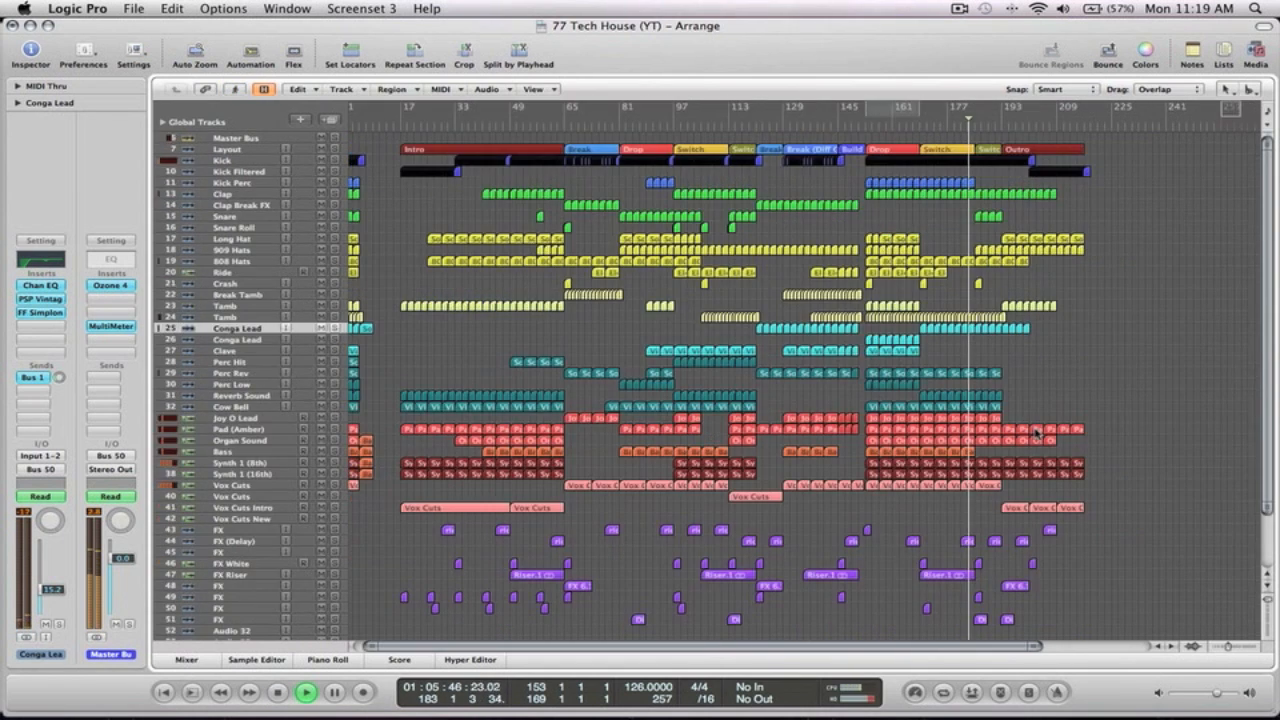
{"action": "left_click_drag", "start_coordinate": [1094, 618], "coordinate": [845, 190]}
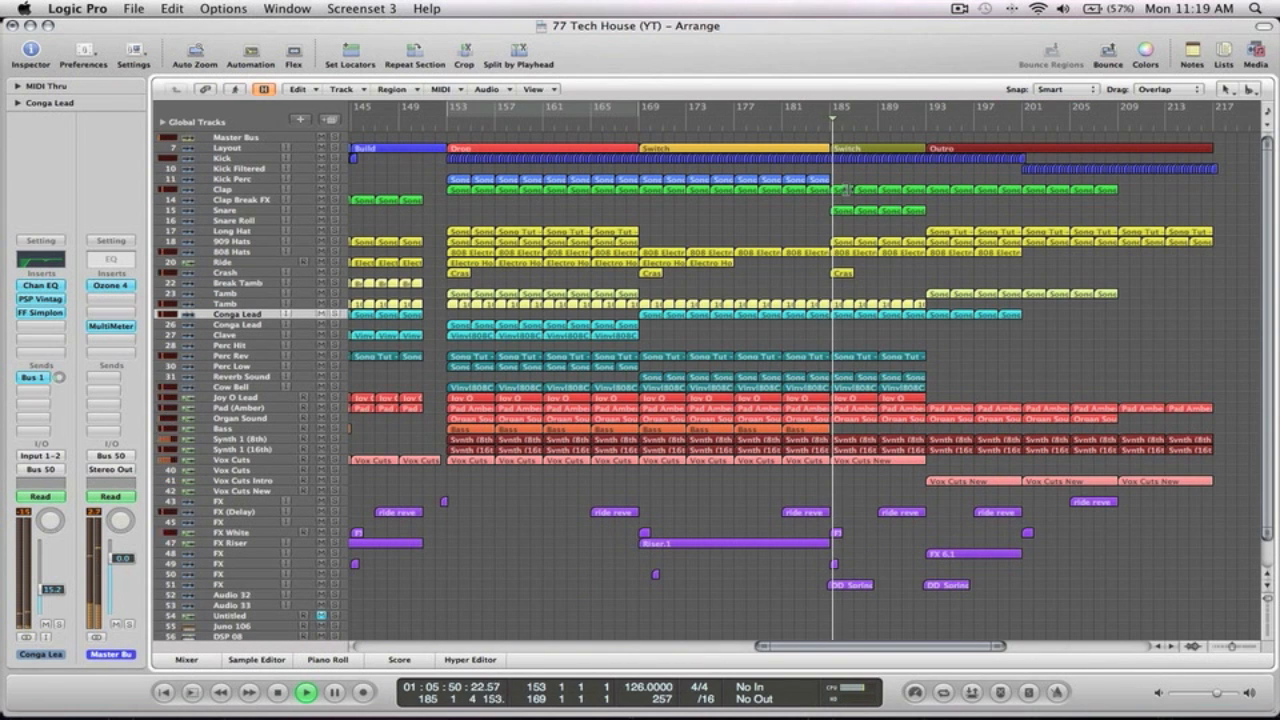
{"action": "left_click", "coordinate": [764, 212], "text": "ctrl+alt"}
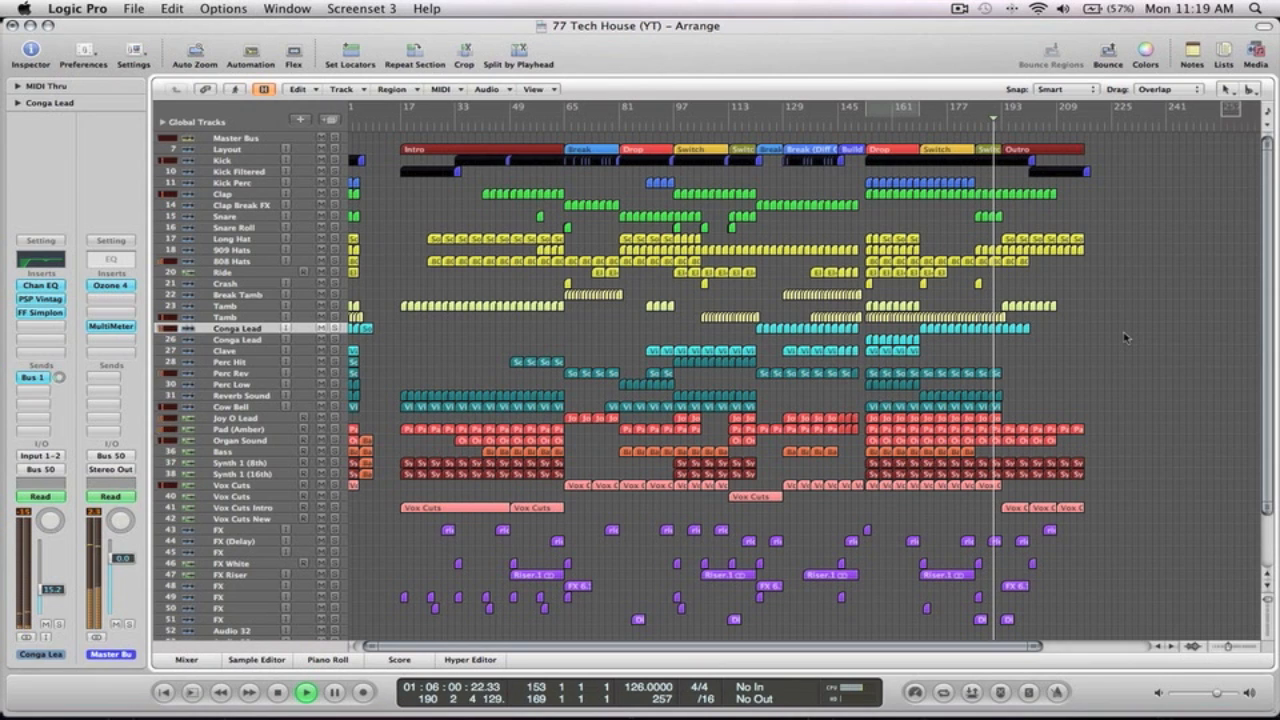
{"action": "key", "text": "space"}
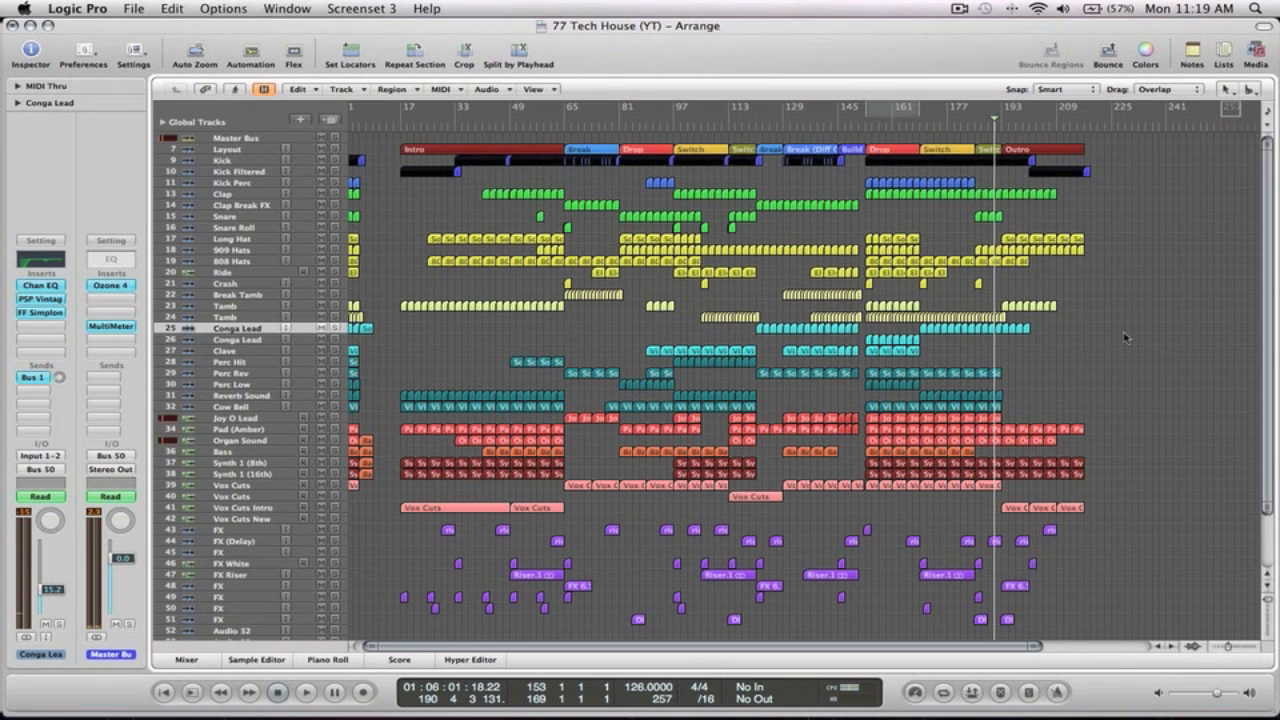